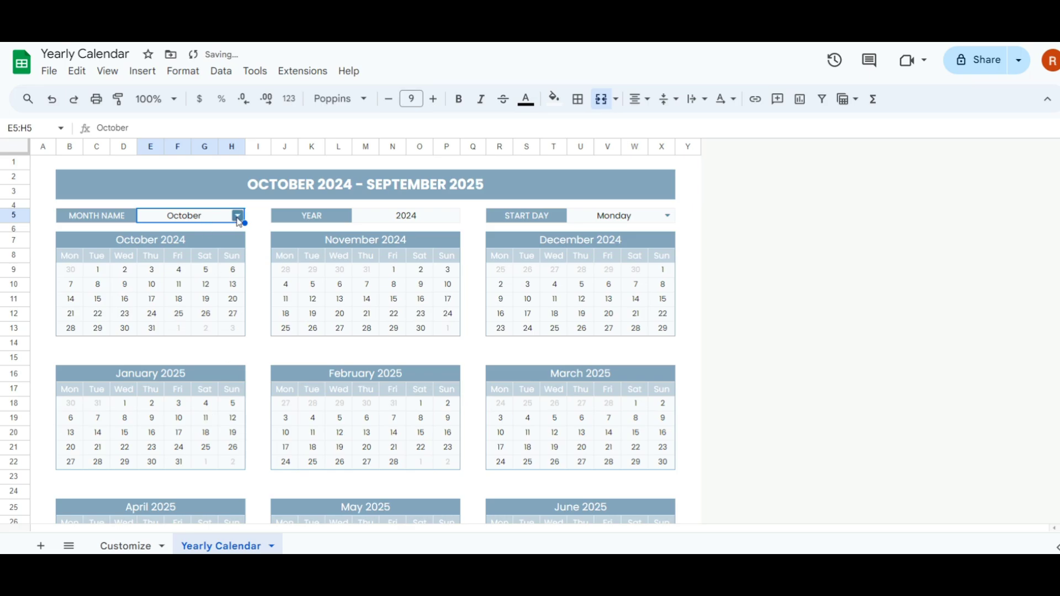
Step: Set the finished calendar's month name to June and switch it to July
{"action": "left_click", "coordinate": [237, 215]}
{"action": "left_click", "coordinate": [217, 332]}
{"action": "left_click", "coordinate": [240, 219]}
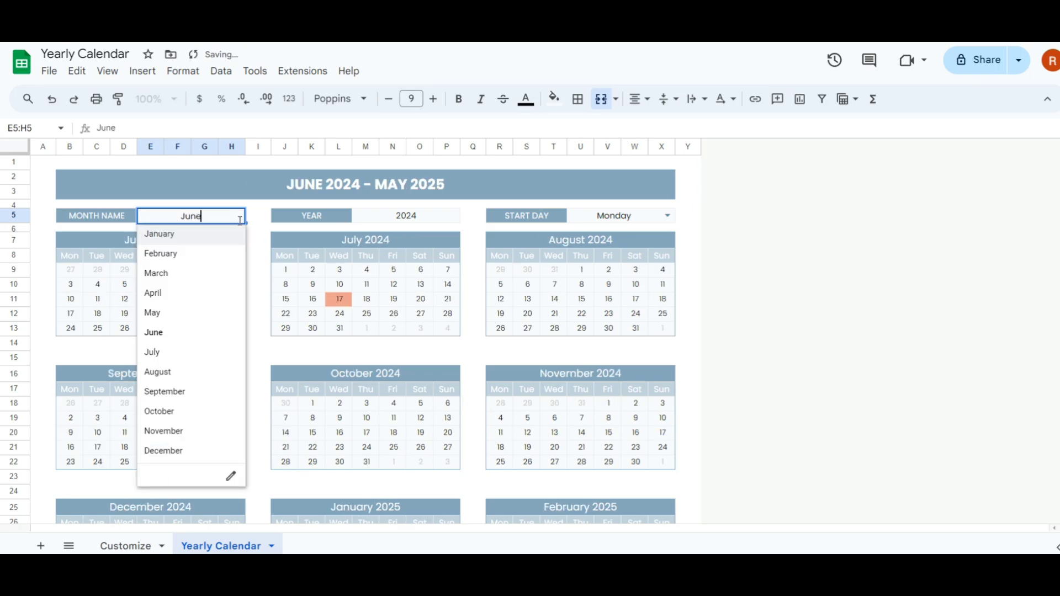
{"action": "left_click", "coordinate": [199, 352]}
Step: Set the calendar's start day to Sunday, and switch it to the second weekday in the list
{"action": "left_click", "coordinate": [668, 215]}
{"action": "left_click", "coordinate": [631, 234]}
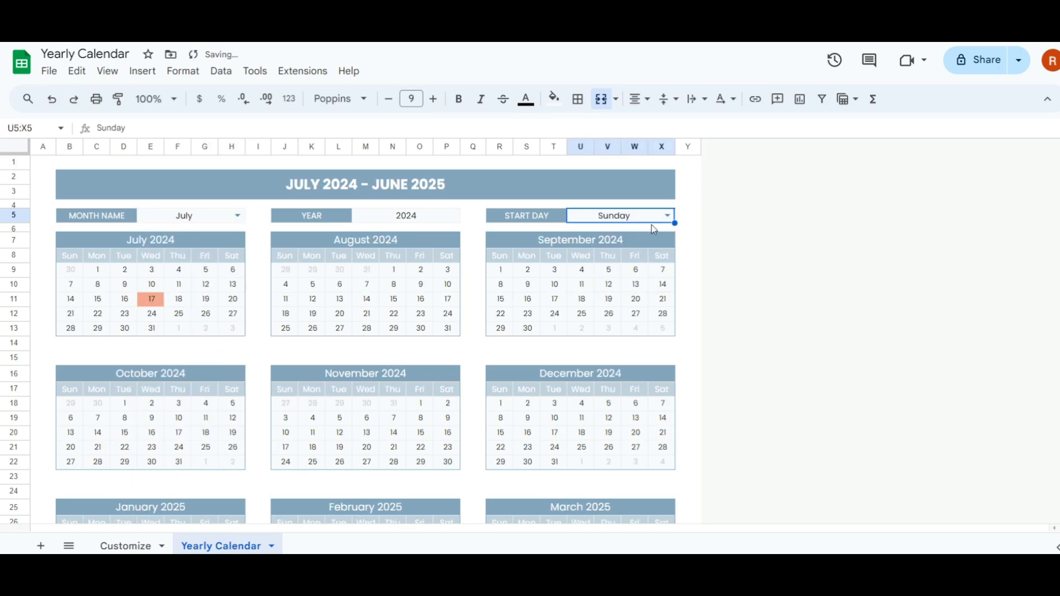
{"action": "left_click", "coordinate": [667, 215]}
{"action": "left_click", "coordinate": [659, 253]}
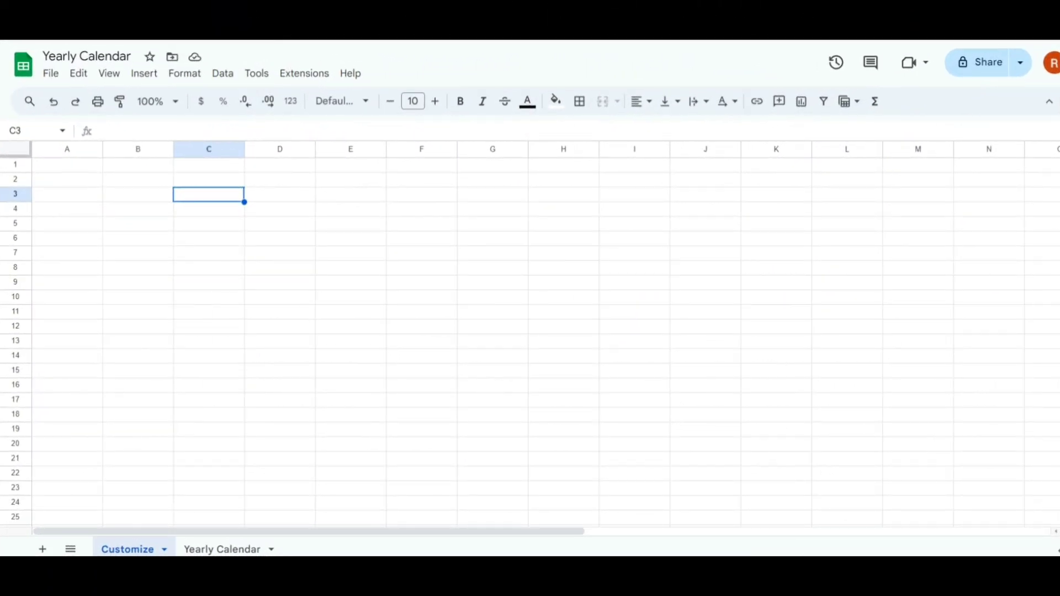
Step: Fill C3:C14 of the Customize sheet with the month names January to December
{"action": "type", "text": "January"}
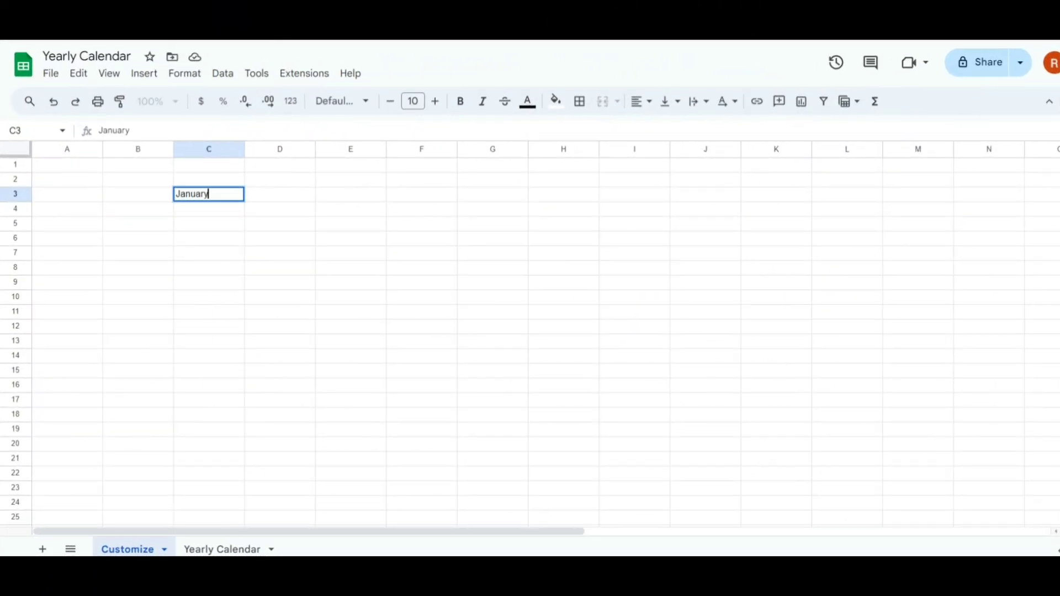
{"action": "key", "text": "Return"}
{"action": "left_click", "coordinate": [220, 198]}
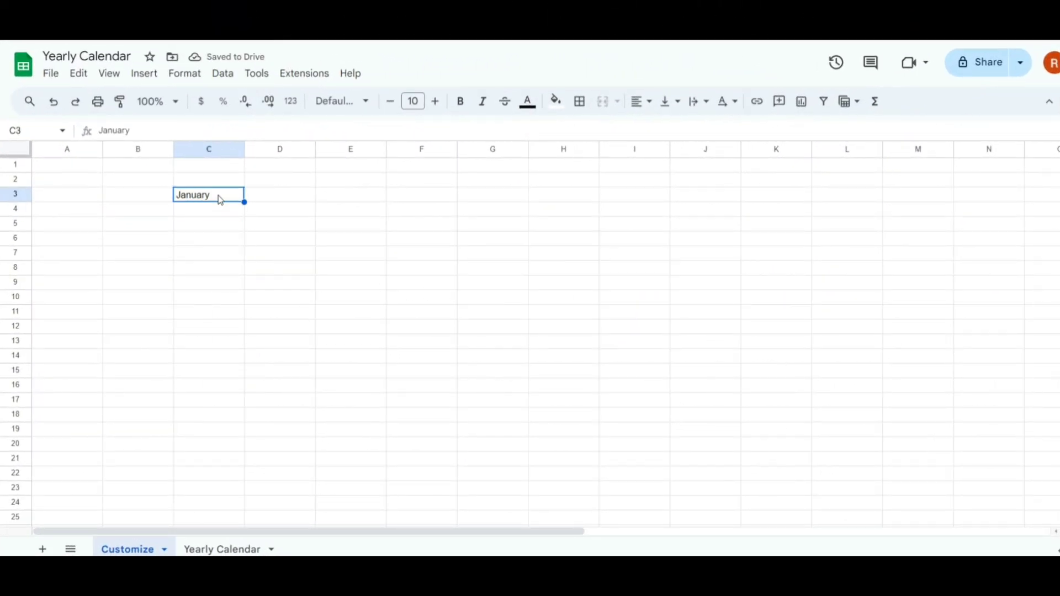
{"action": "left_click_drag", "start_coordinate": [244, 202], "coordinate": [240, 358]}
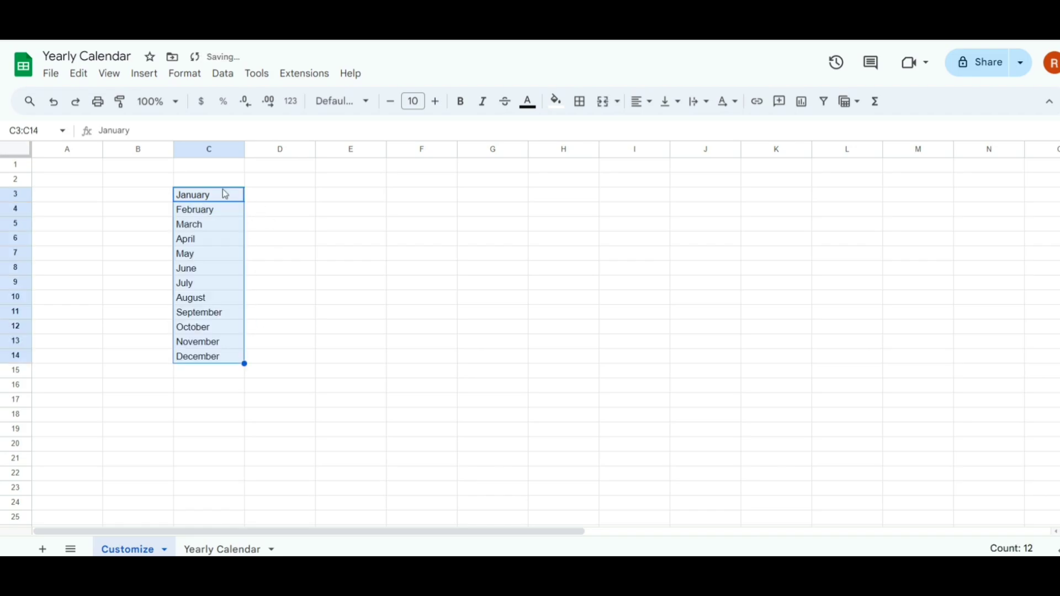
Step: Number the months 1 to 12 in B3:B14, beside their names
{"action": "left_click", "coordinate": [152, 199]}
{"action": "type", "text": "1"}
{"action": "key", "text": "Return"}
{"action": "type", "text": "2"}
{"action": "key", "text": "Return"}
{"action": "type", "text": "3"}
{"action": "key", "text": "Return"}
{"action": "type", "text": "4"}
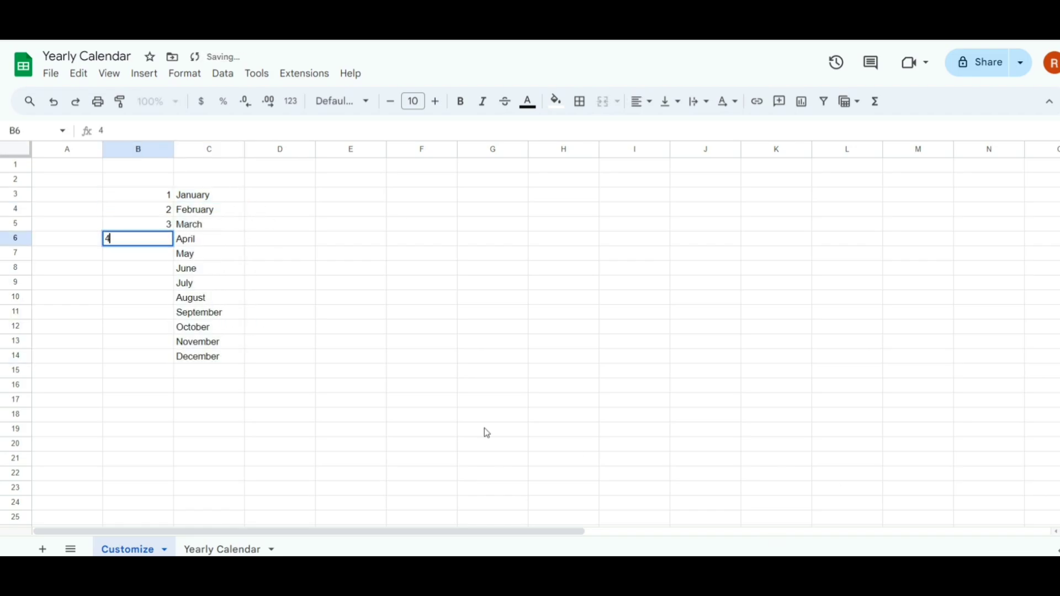
{"action": "left_click_drag", "start_coordinate": [149, 194], "coordinate": [174, 247]}
{"action": "double_click", "coordinate": [175, 246]}
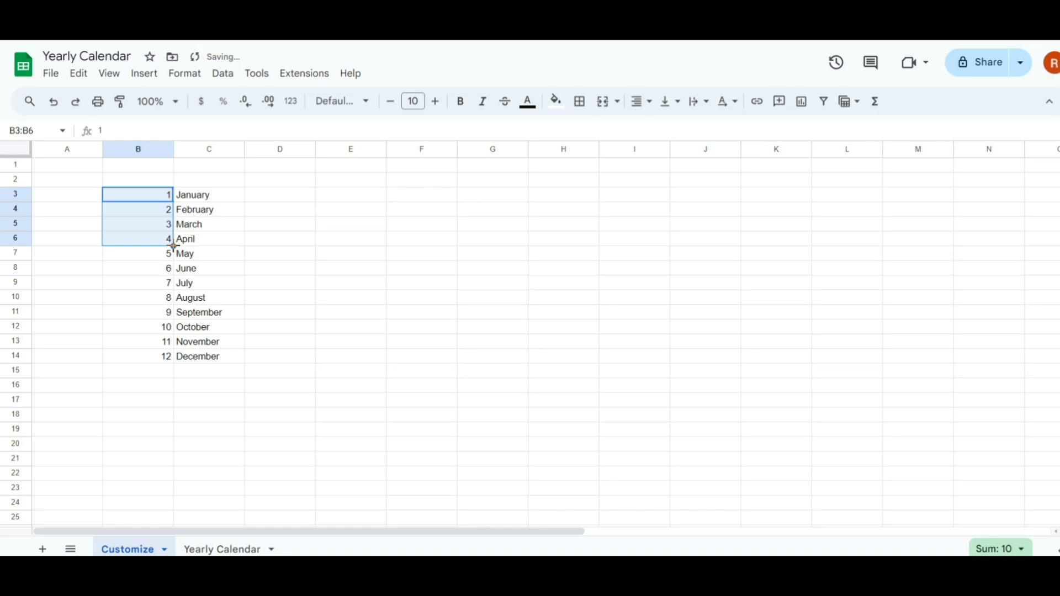
Step: Fill E3:E9 with the weekday names Sunday to Saturday
{"action": "left_click", "coordinate": [267, 198]}
{"action": "left_click", "coordinate": [343, 200]}
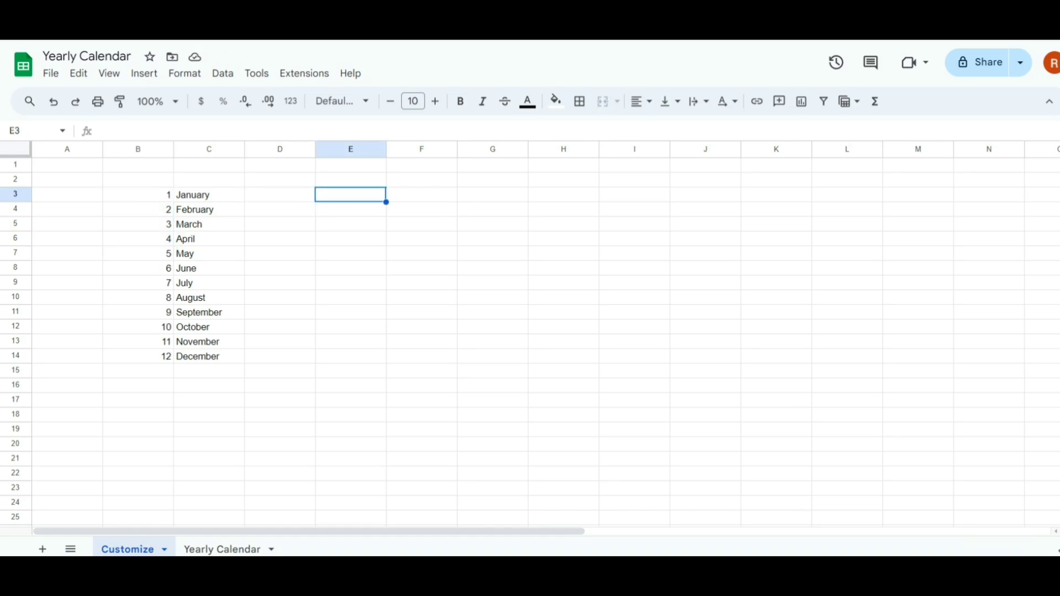
{"action": "type", "text": "Sunday"}
{"action": "key", "text": "Return"}
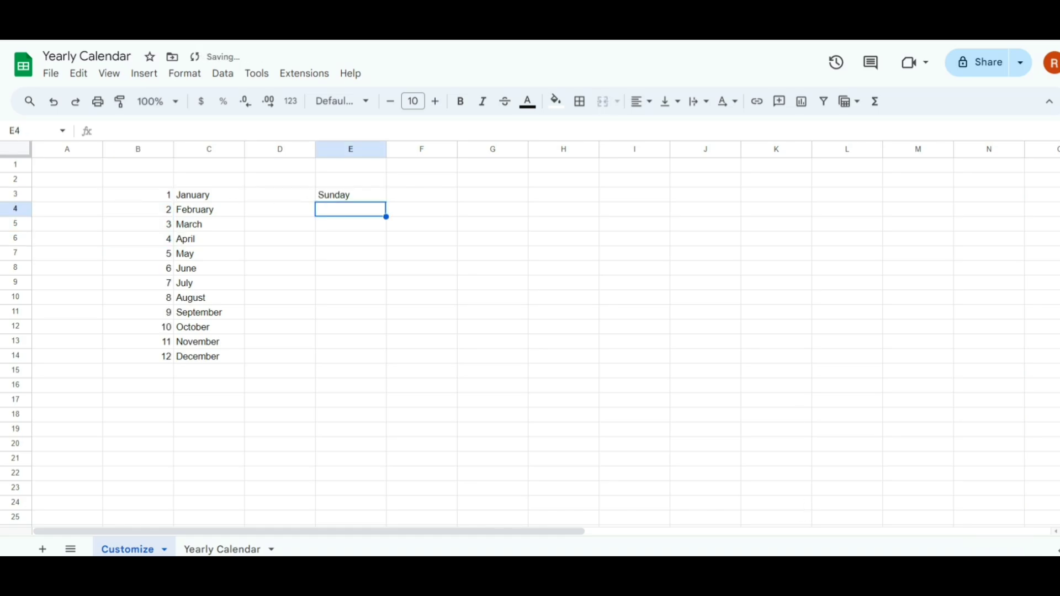
{"action": "left_click", "coordinate": [357, 195]}
{"action": "left_click_drag", "start_coordinate": [385, 202], "coordinate": [386, 288]}
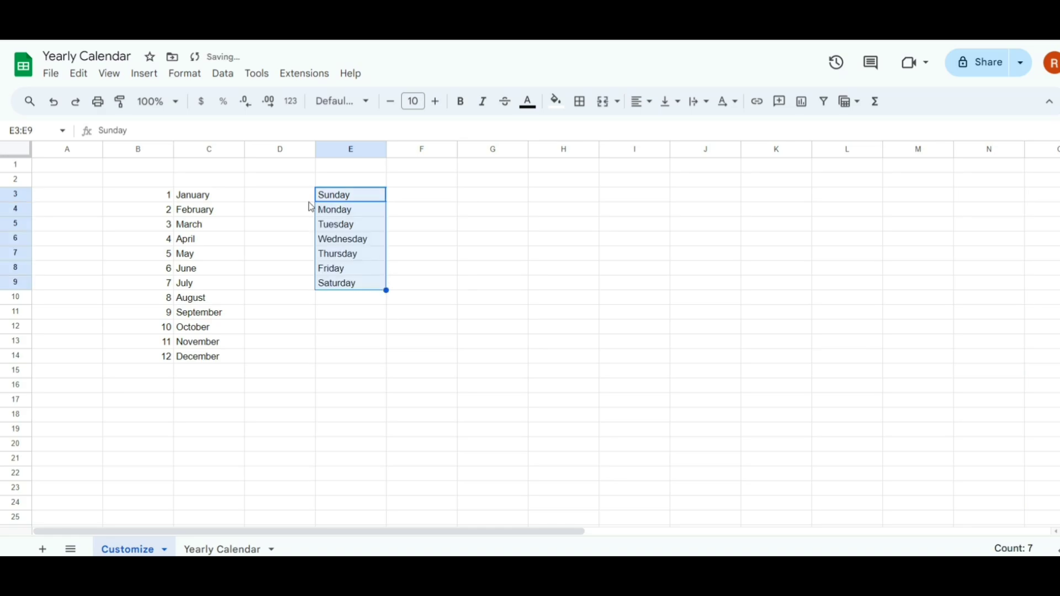
Step: Number the weekdays 1 to 7 in D3:D9, beside their names
{"action": "key", "text": "Left"}
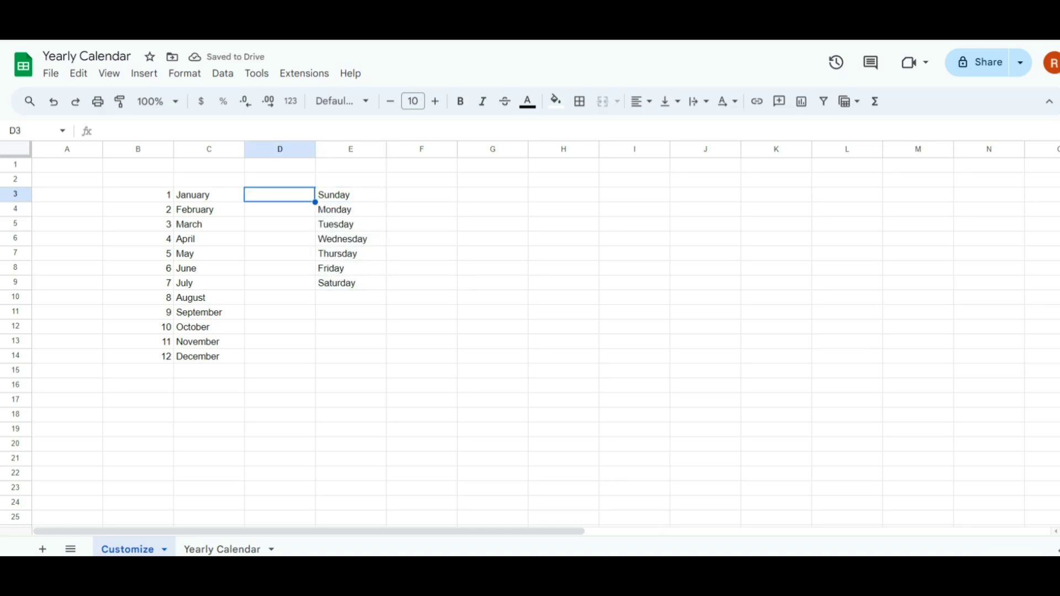
{"action": "type", "text": "1 2 3 4 5 6 7"}
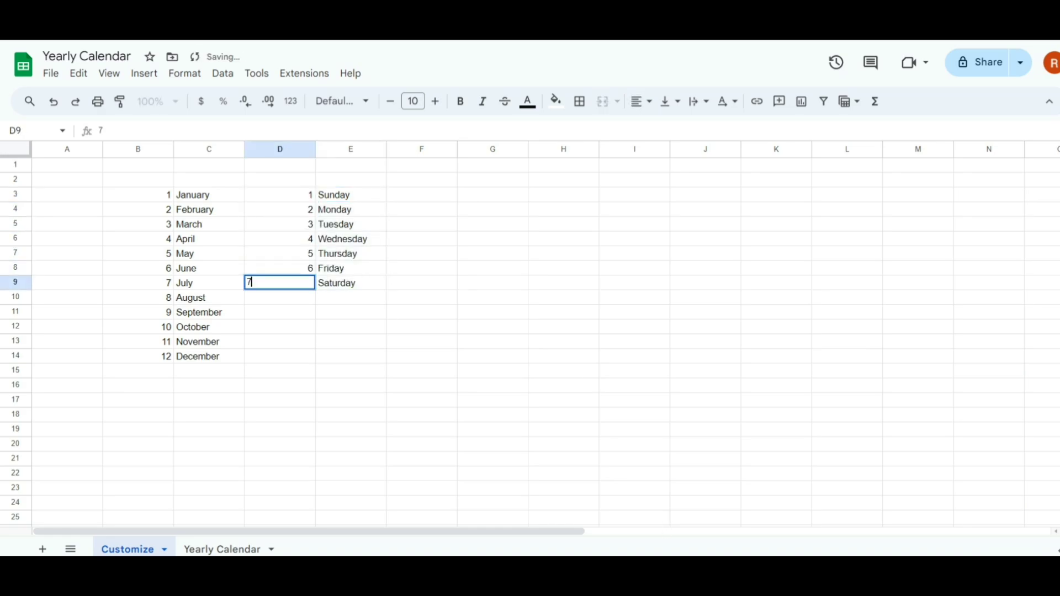
{"action": "key", "text": "Return"}
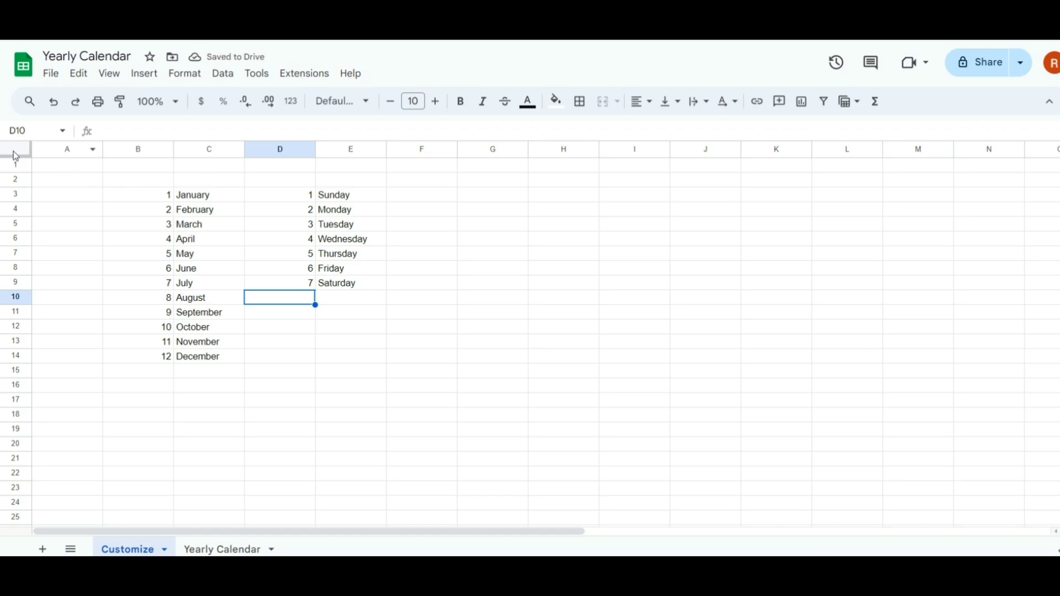
Step: Format the whole Customize sheet in Poppins size 9, centred horizontally and aligned to the middle vertically
{"action": "left_click", "coordinate": [16, 149]}
{"action": "left_click", "coordinate": [342, 101]}
{"action": "left_click", "coordinate": [331, 224]}
{"action": "left_click", "coordinate": [390, 101]}
{"action": "left_click", "coordinate": [640, 102]}
{"action": "left_click", "coordinate": [663, 128]}
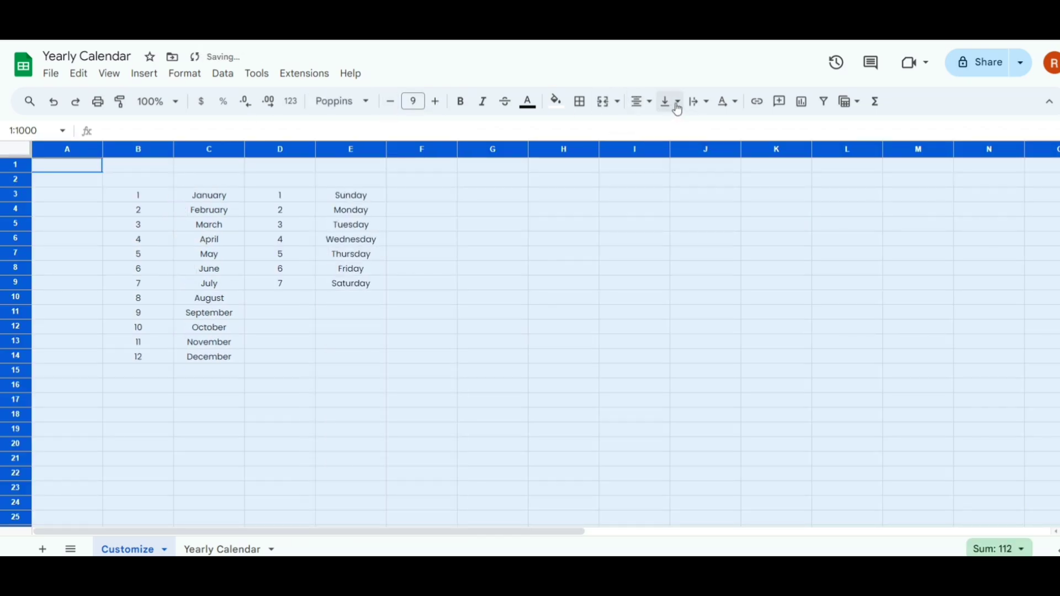
{"action": "left_click", "coordinate": [676, 103]}
{"action": "left_click", "coordinate": [692, 128]}
{"action": "left_click", "coordinate": [421, 195]}
Step: Fit the widths of columns B to E to their contents and narrow the empty column F
{"action": "left_click", "coordinate": [21, 153]}
{"action": "double_click", "coordinate": [173, 149]}
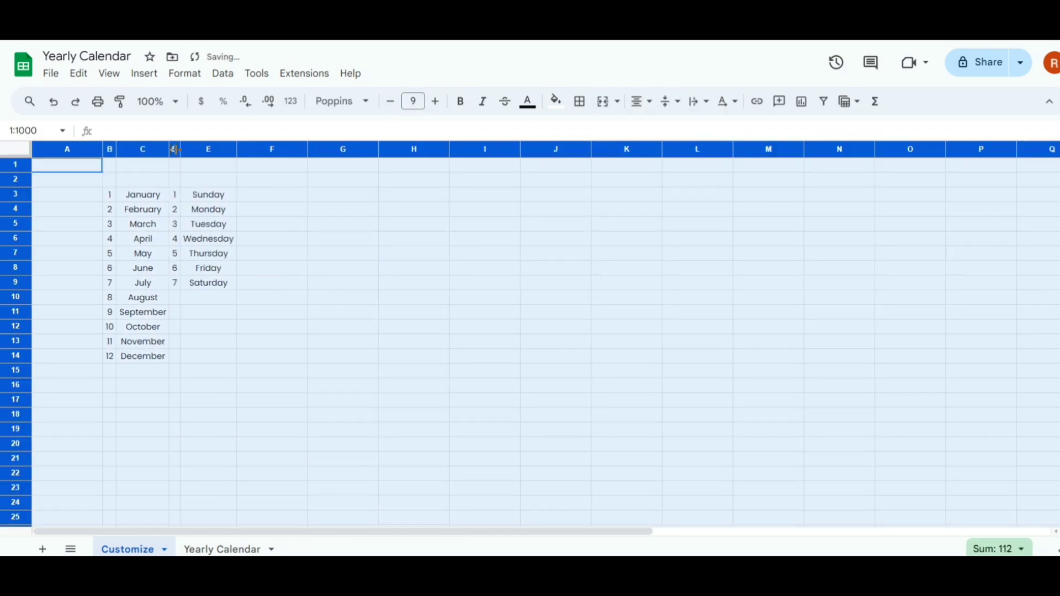
{"action": "left_click", "coordinate": [297, 201]}
{"action": "left_click", "coordinate": [331, 199]}
{"action": "left_click_drag", "start_coordinate": [307, 149], "coordinate": [259, 149]}
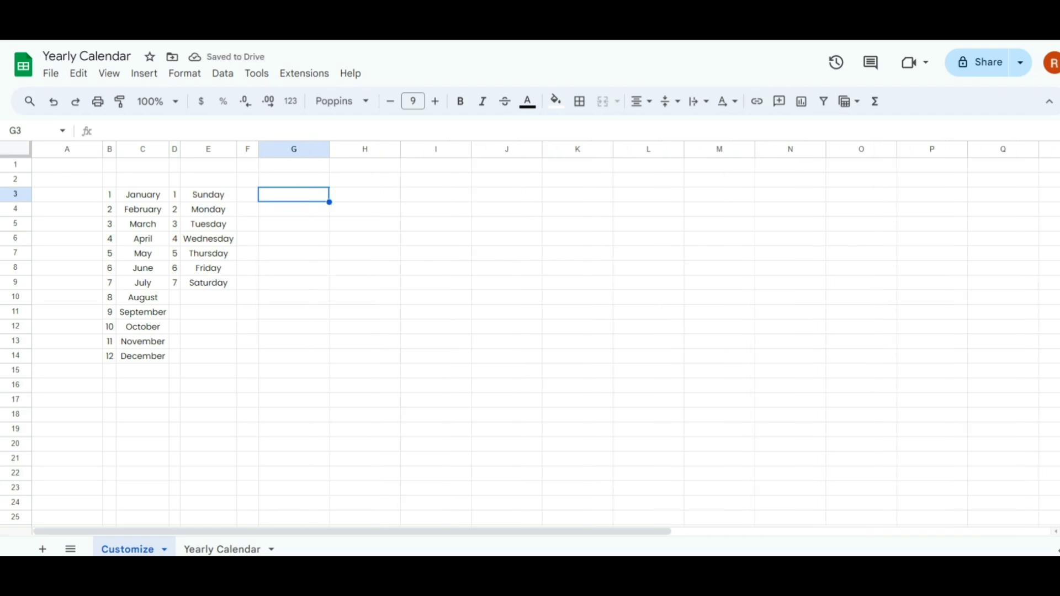
Step: Enter the labels Month Name in G3 and Month No in G4
{"action": "type", "text": "Month N"}
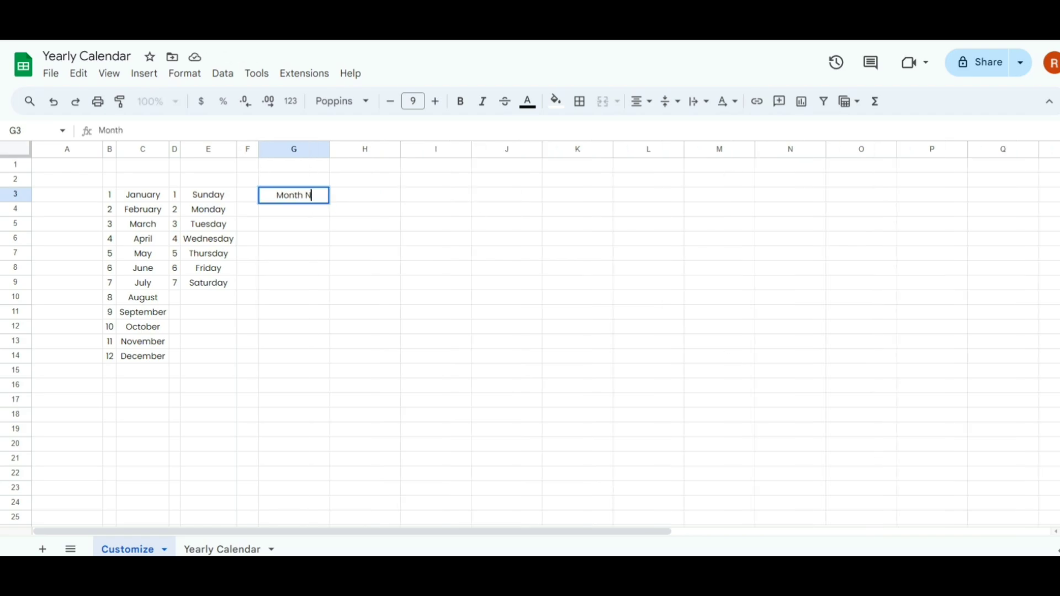
{"action": "type", "text": "ame"}
{"action": "key", "text": "Return"}
{"action": "type", "text": "Month"}
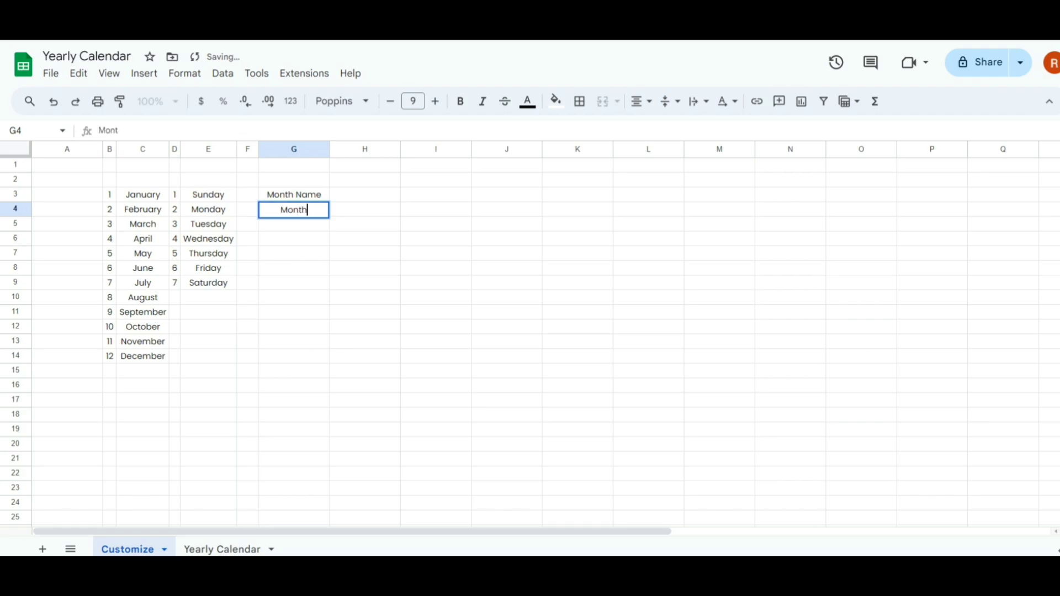
{"action": "type", "text": " No"}
{"action": "key", "text": "Return"}
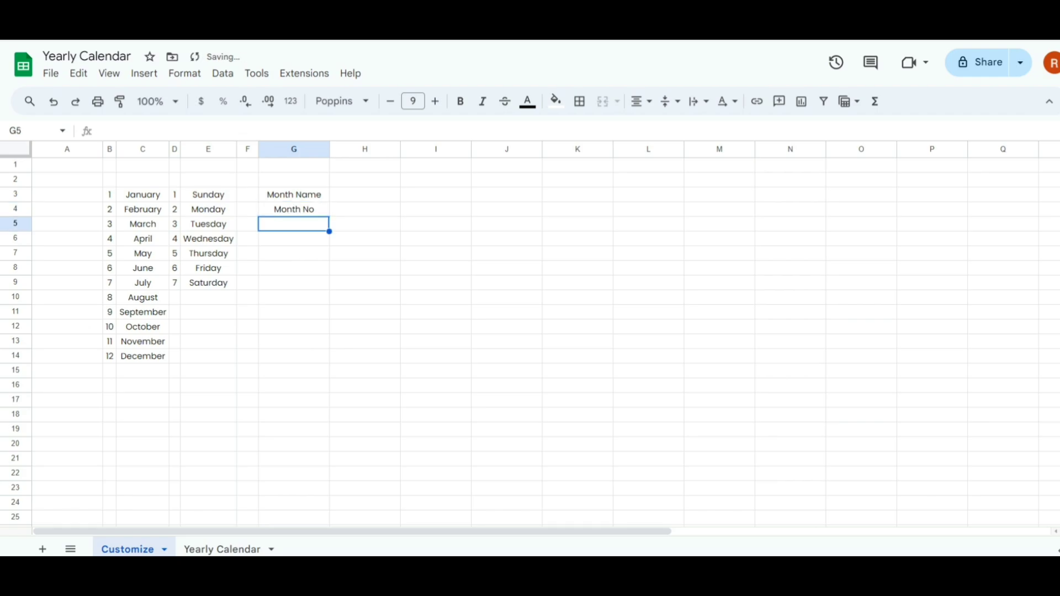
Step: Enter the labels Year in G5, Date in G6 and Day in G8
{"action": "type", "text": "Year"}
{"action": "key", "text": "Return"}
{"action": "type", "text": "Da"}
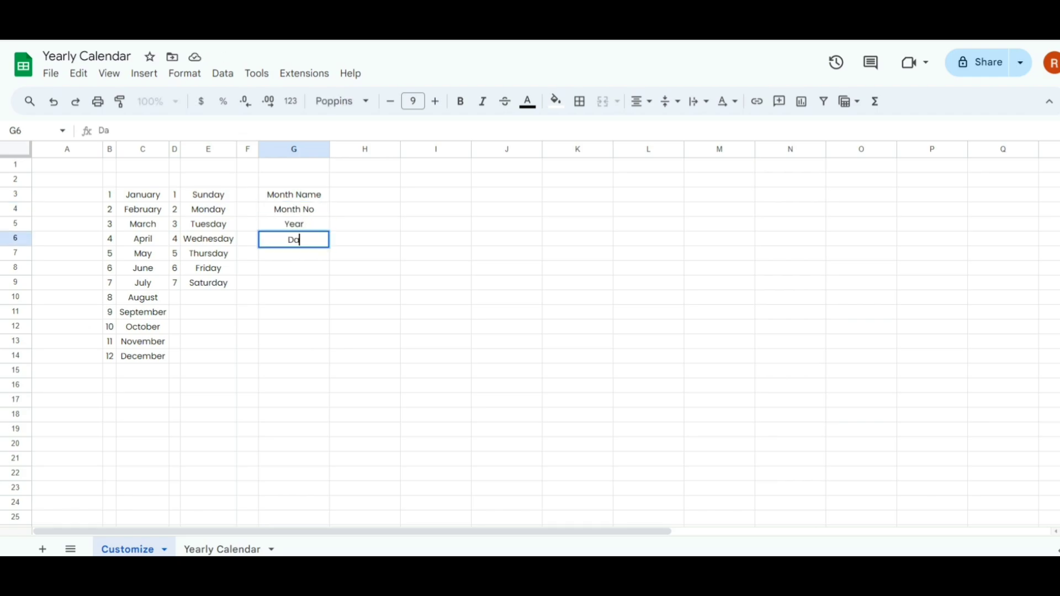
{"action": "type", "text": "te"}
{"action": "key", "text": "Return"}
{"action": "key", "text": "Return"}
{"action": "type", "text": "Da"}
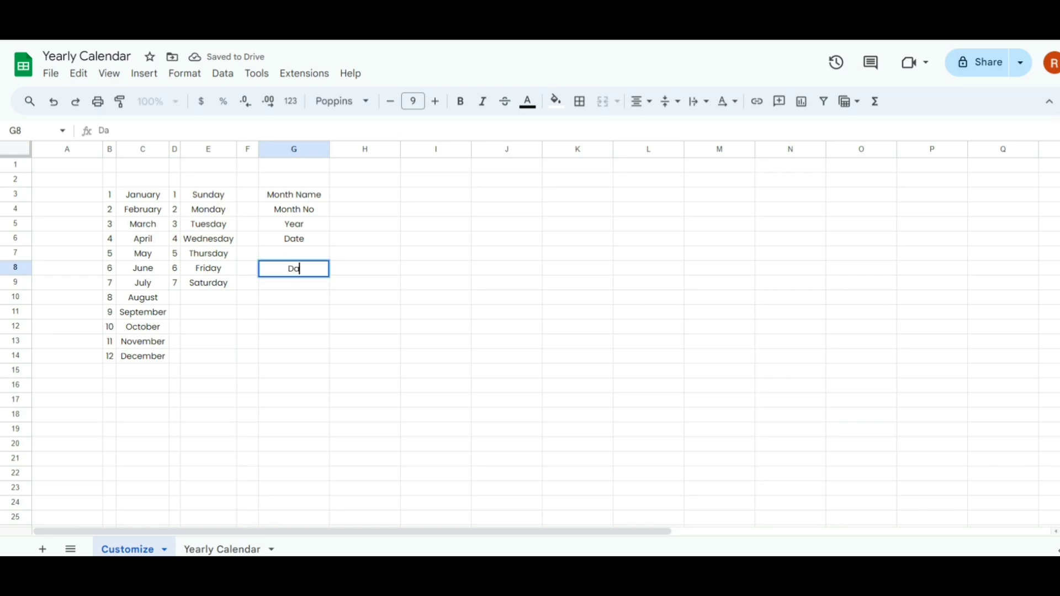
{"action": "type", "text": "y"}
{"action": "key", "text": "Return"}
{"action": "left_click", "coordinate": [370, 196]}
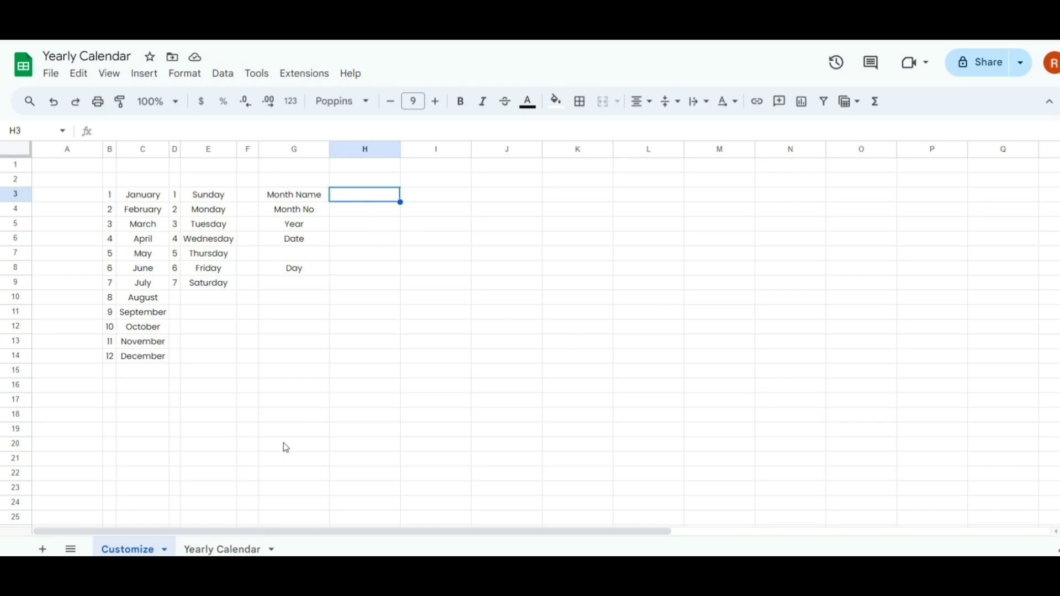
Step: Narrow all columns of the Yearly Calendar sheet to the same width
{"action": "left_click", "coordinate": [221, 549]}
{"action": "key", "text": "ctrl+a"}
{"action": "left_click_drag", "start_coordinate": [103, 149], "coordinate": [76, 149]}
Step: Merge B3:D3 and enter the label MONTH NAME in it
{"action": "left_click", "coordinate": [106, 198]}
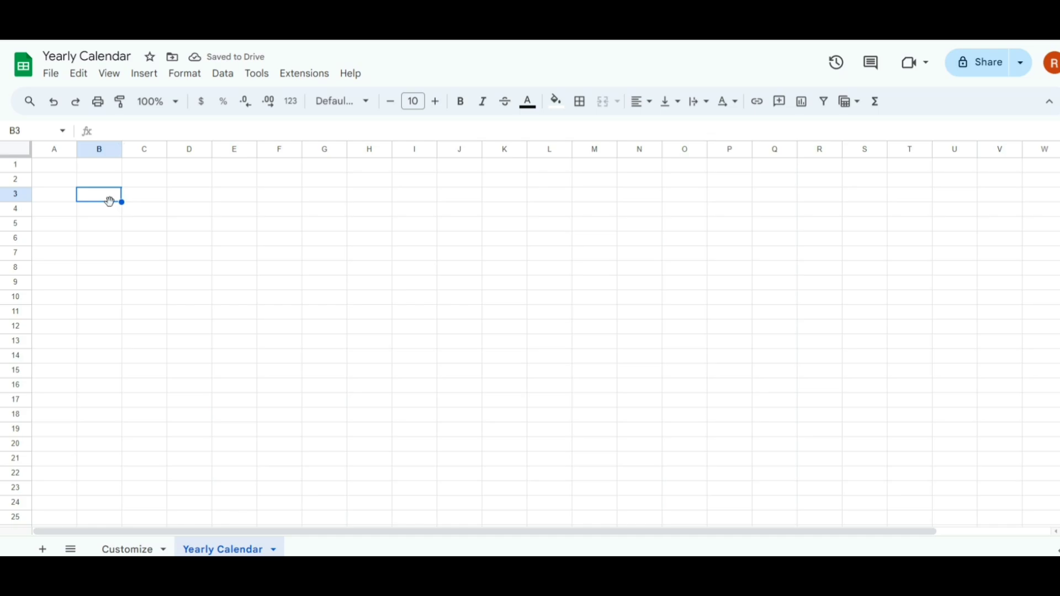
{"action": "left_click_drag", "start_coordinate": [109, 197], "coordinate": [191, 198]}
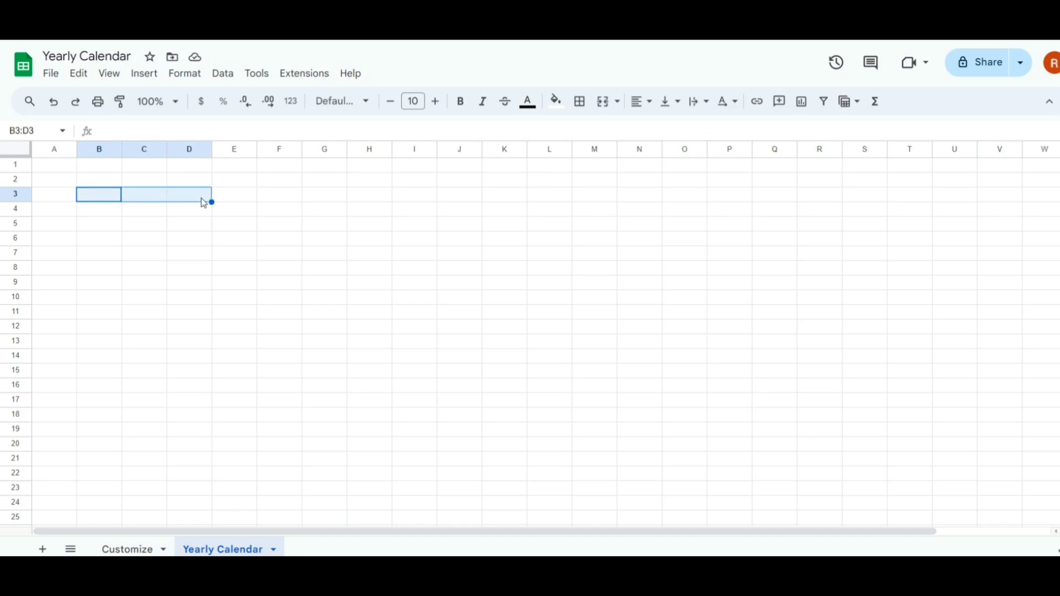
{"action": "left_click", "coordinate": [603, 102]}
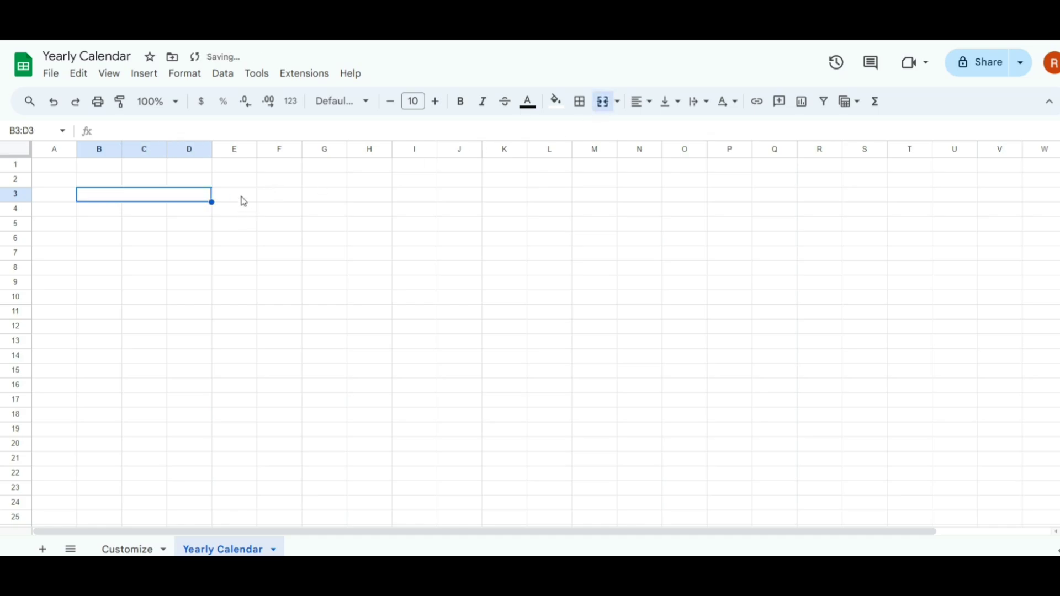
{"action": "type", "text": "MONTH N"}
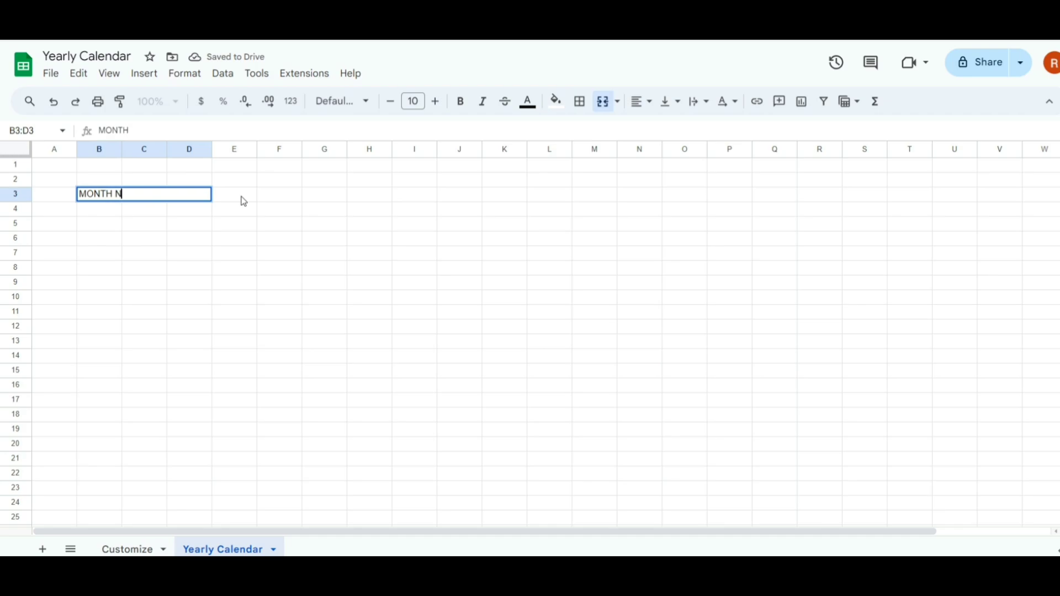
{"action": "type", "text": "AME"}
{"action": "key", "text": "Tab"}
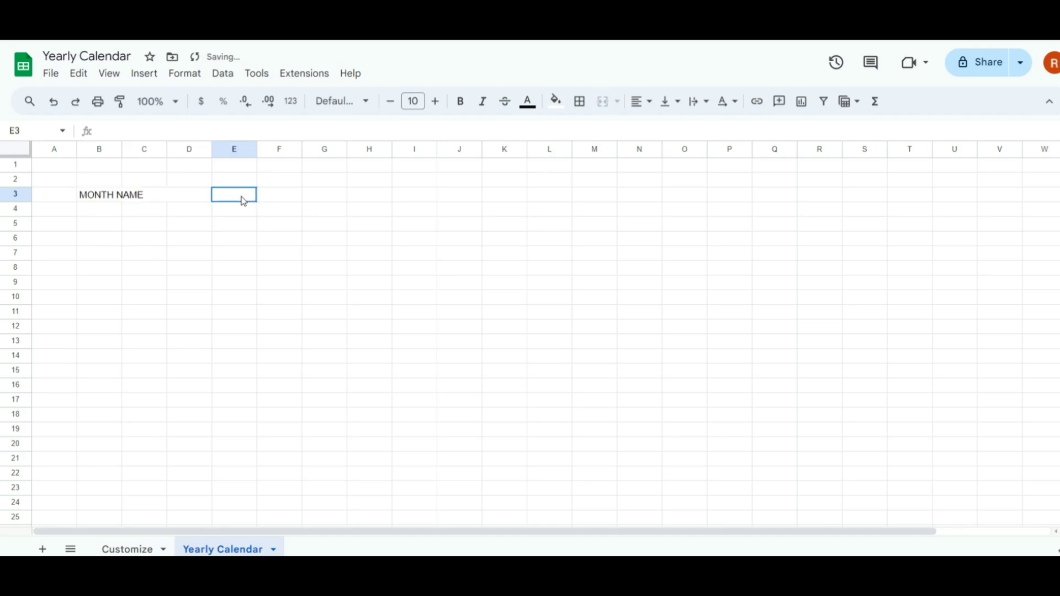
Step: Merge E3:H3 beside the month label and add a merged YEAR label in J3:L3
{"action": "left_click_drag", "start_coordinate": [244, 201], "coordinate": [354, 200]}
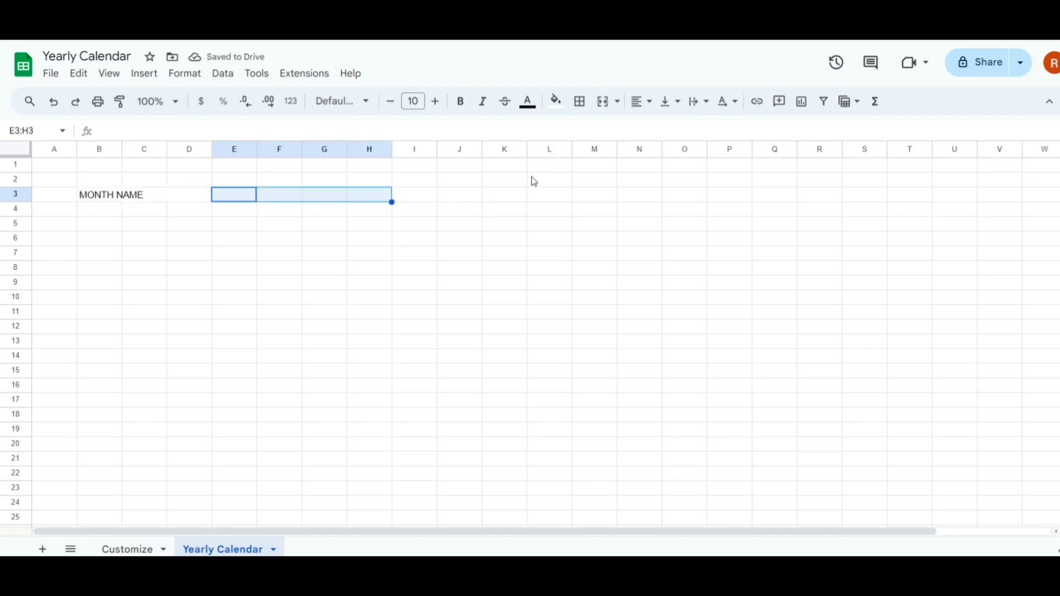
{"action": "left_click", "coordinate": [603, 101]}
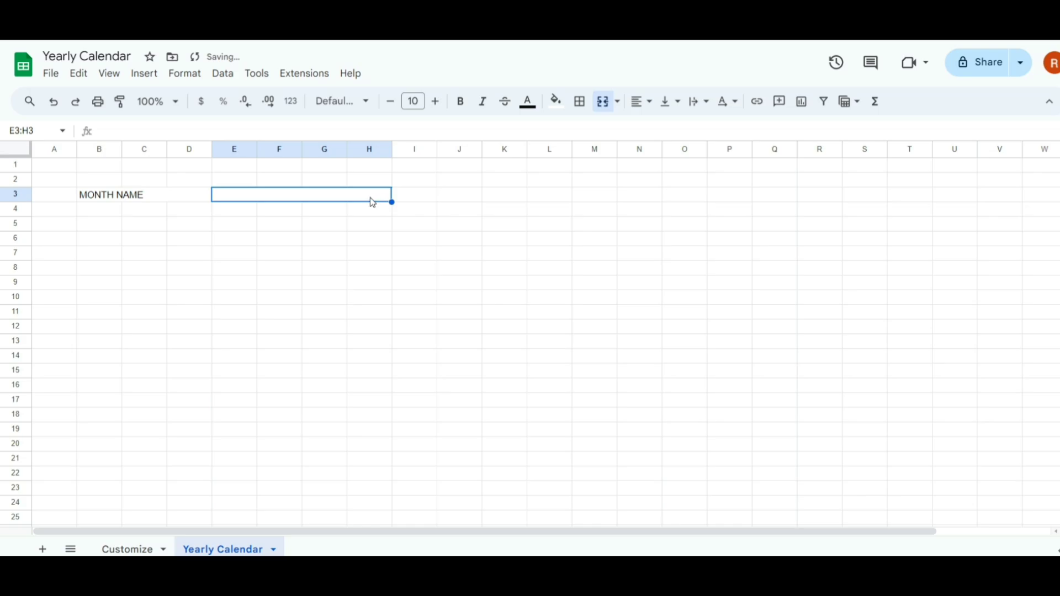
{"action": "left_click_drag", "start_coordinate": [464, 197], "coordinate": [729, 196]}
{"action": "left_click", "coordinate": [603, 101]}
{"action": "type", "text": "YEAR"}
Step: Merge R3:T3 and enter the label START DAY in it
{"action": "left_click_drag", "start_coordinate": [819, 196], "coordinate": [908, 196]}
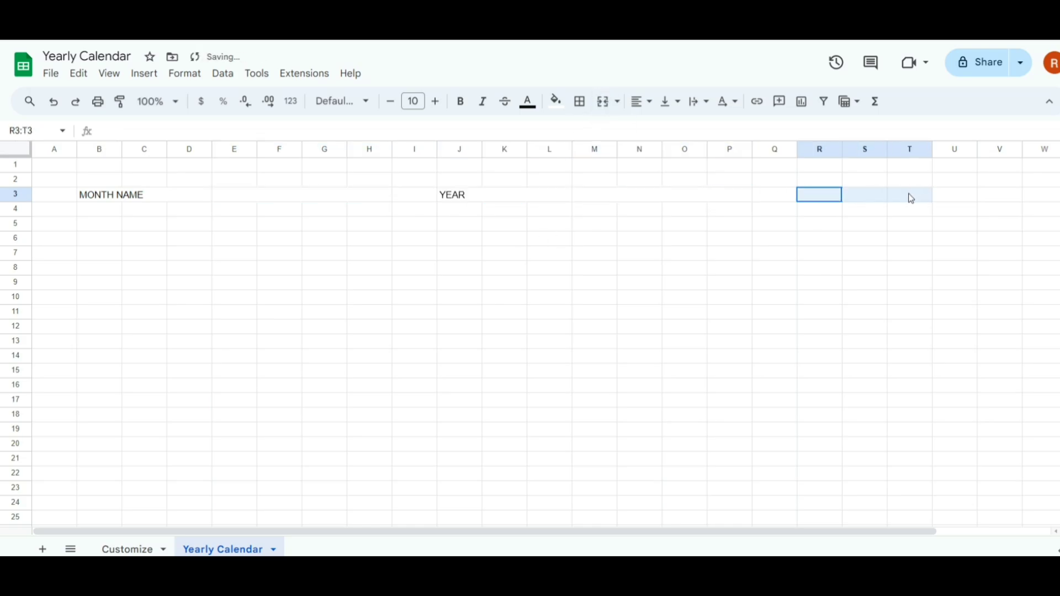
{"action": "type", "text": "START DAY"}
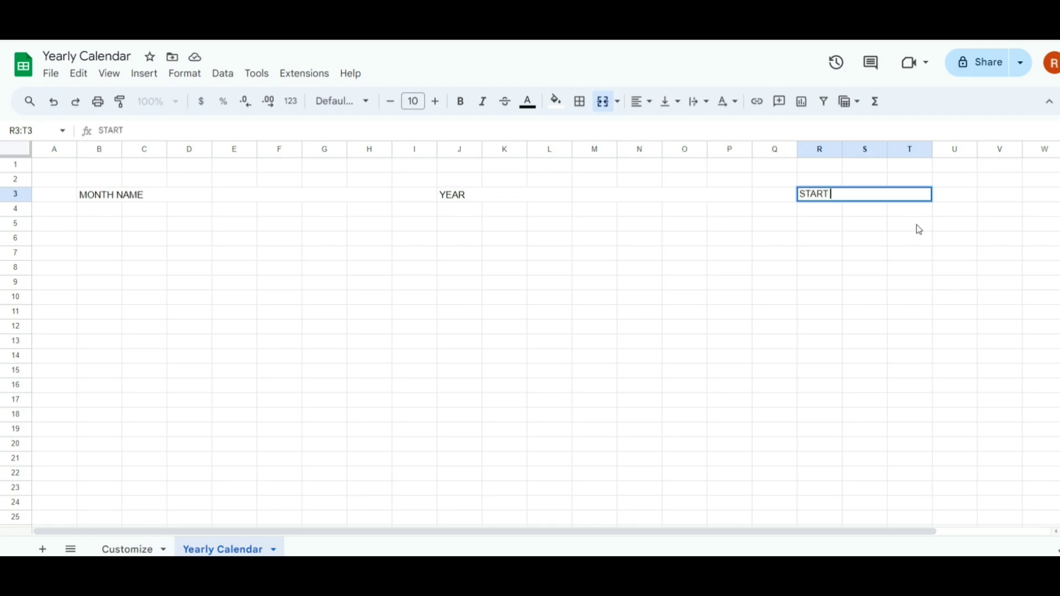
{"action": "left_click", "coordinate": [963, 199]}
Step: Narrow all columns slightly more and merge U3:X3 beside the START DAY label
{"action": "left_click", "coordinate": [16, 149]}
{"action": "left_click_drag", "start_coordinate": [76, 149], "coordinate": [73, 157]}
{"action": "left_click_drag", "start_coordinate": [874, 195], "coordinate": [999, 196]}
{"action": "left_click", "coordinate": [603, 104]}
{"action": "left_click", "coordinate": [594, 197]}
Step: Format the whole Yearly Calendar sheet in Poppins size 9 with centred, middle-aligned text
{"action": "left_click", "coordinate": [16, 149]}
{"action": "left_click", "coordinate": [342, 102]}
{"action": "left_click", "coordinate": [350, 220]}
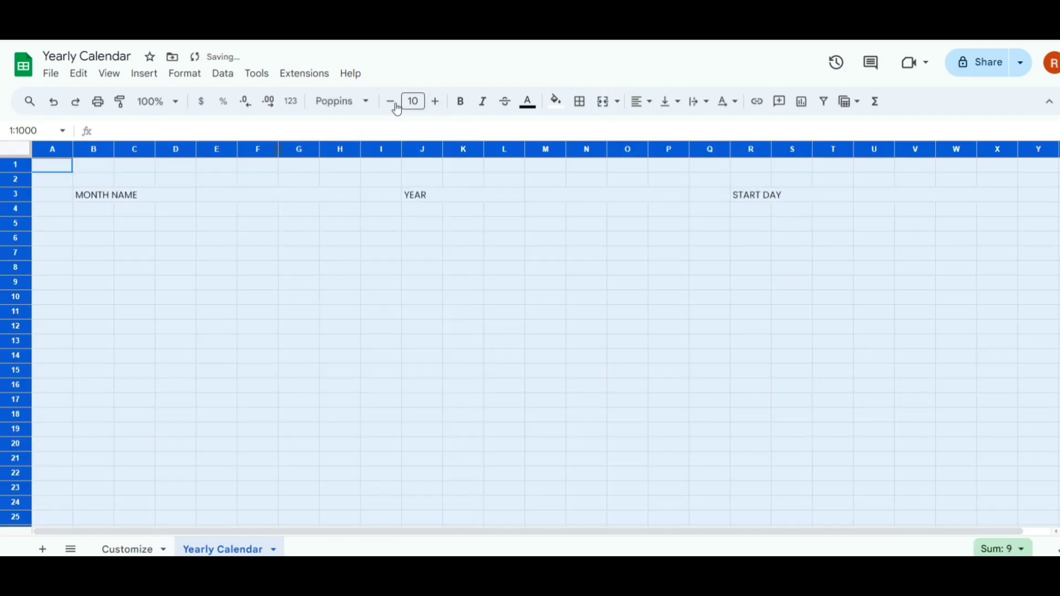
{"action": "left_click", "coordinate": [391, 103]}
{"action": "left_click", "coordinate": [647, 103]}
{"action": "left_click", "coordinate": [661, 125]}
Step: Add a dropdown rule to the merged cell E3:H3 beside MONTH NAME, with the criteria Dropdown (from a range)
{"action": "left_click", "coordinate": [273, 199]}
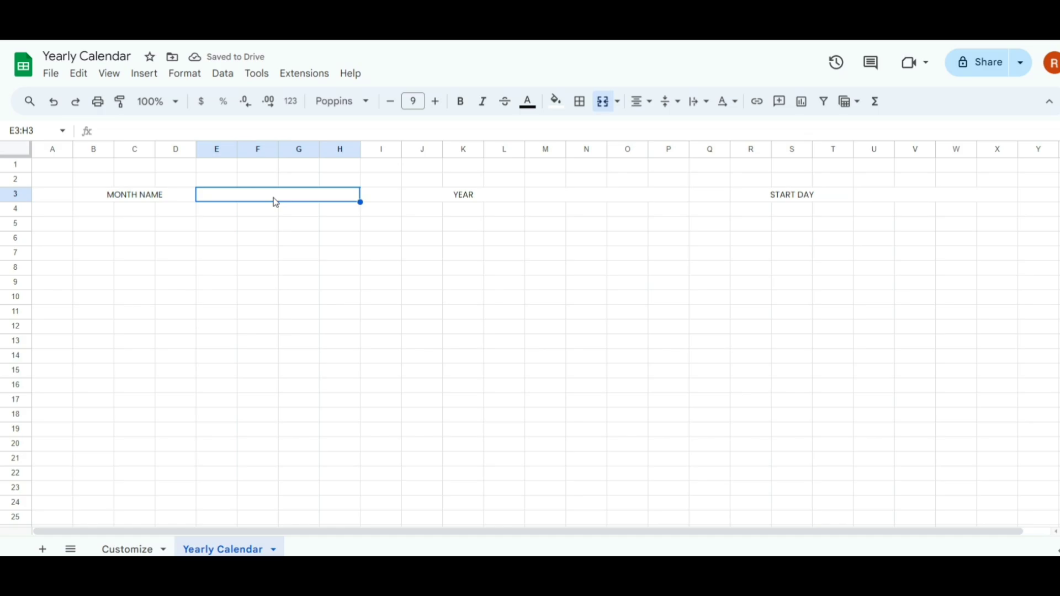
{"action": "left_click", "coordinate": [144, 74]}
{"action": "mouse_move", "coordinate": [265, 294]}
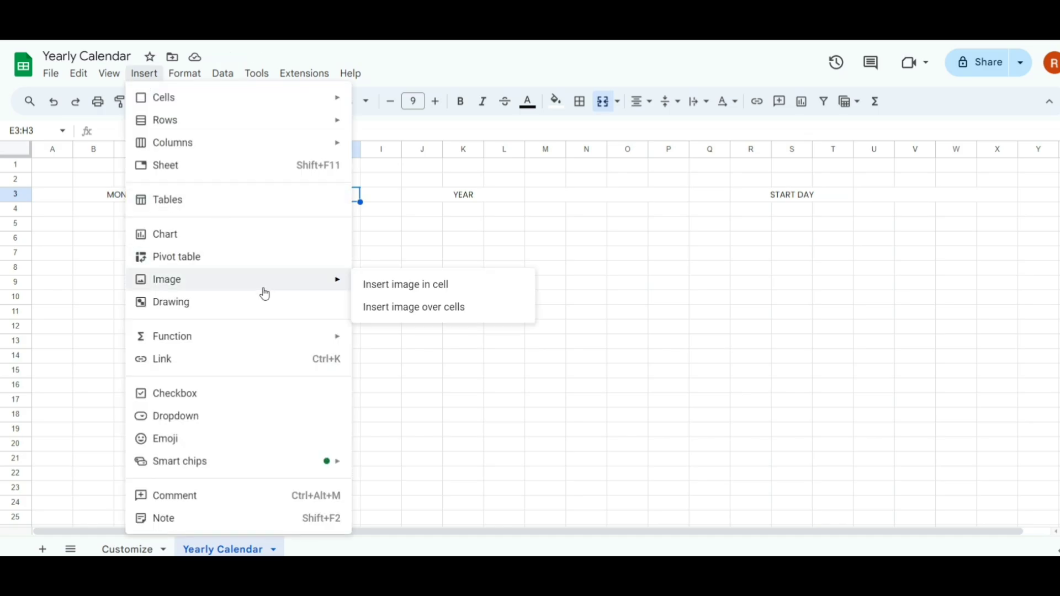
{"action": "left_click", "coordinate": [247, 415]}
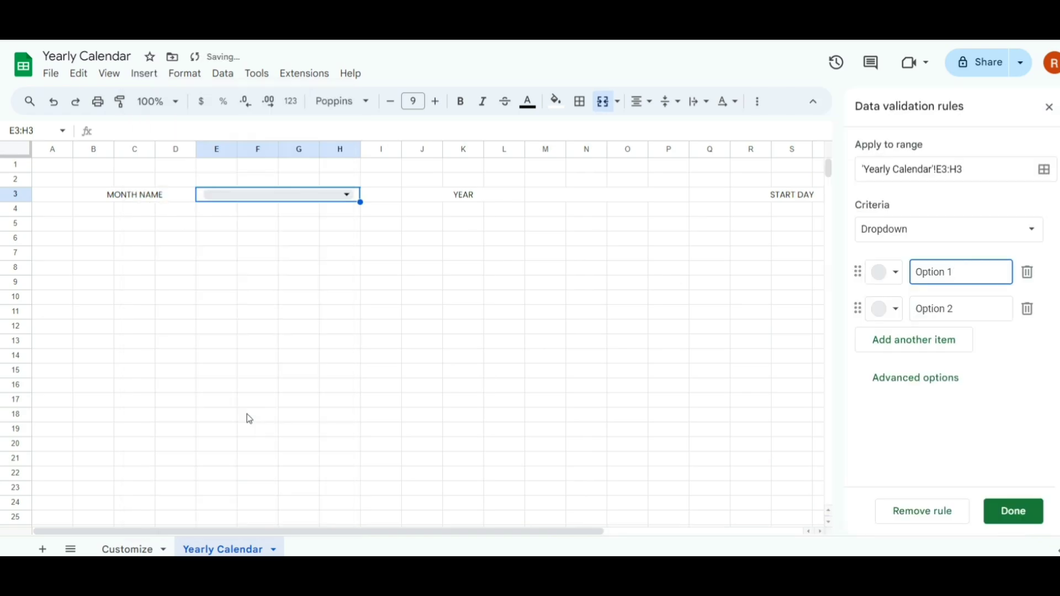
{"action": "left_click", "coordinate": [1032, 231]}
{"action": "left_click", "coordinate": [918, 258]}
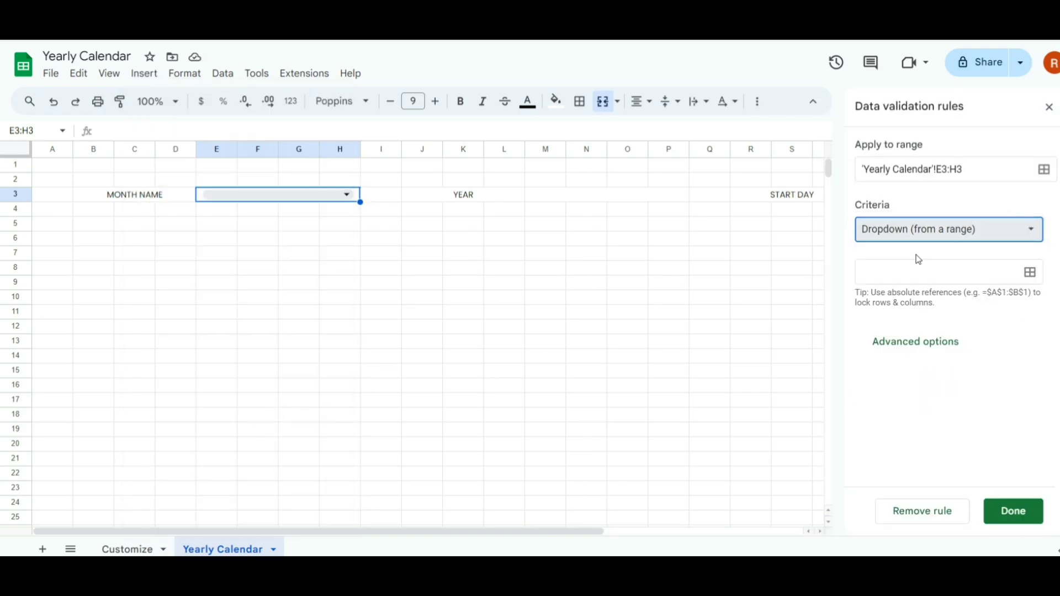
Step: Use the month names in Customize!C3:C14 as the source range of the month dropdown
{"action": "left_click", "coordinate": [1031, 276]}
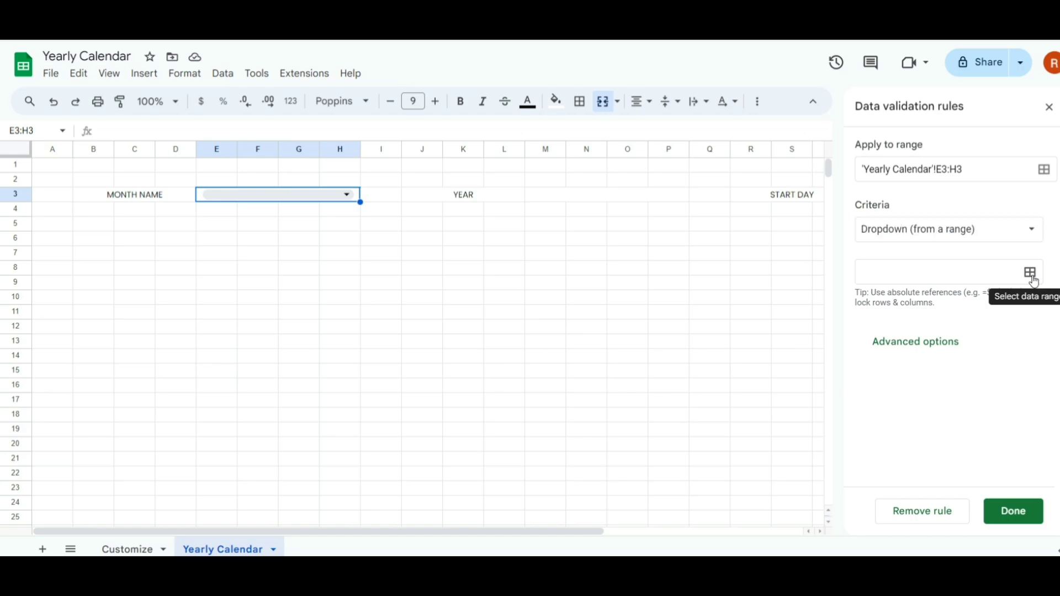
{"action": "left_click", "coordinate": [513, 293]}
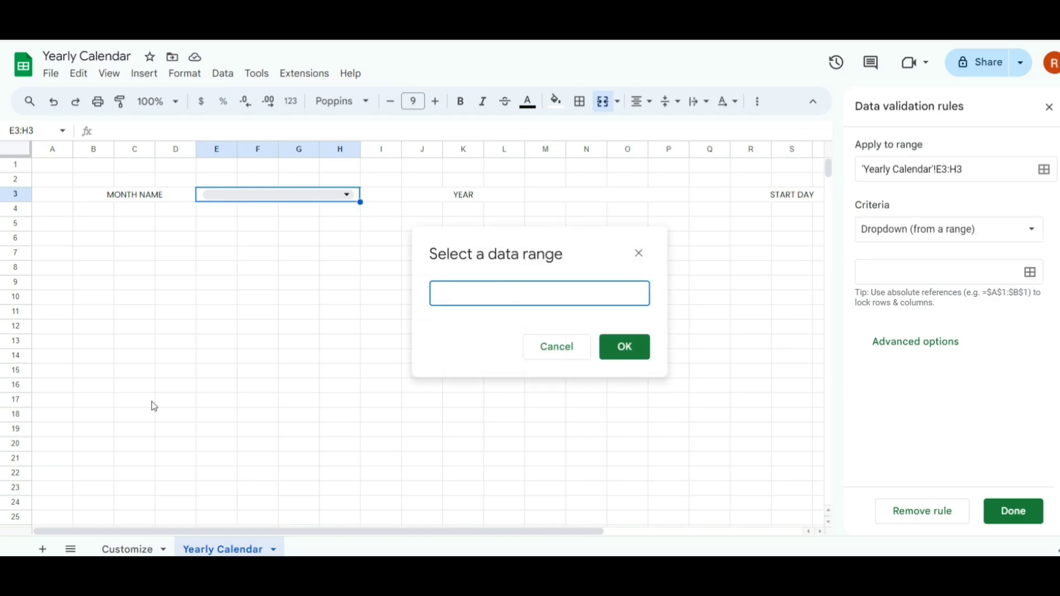
{"action": "left_click", "coordinate": [117, 550]}
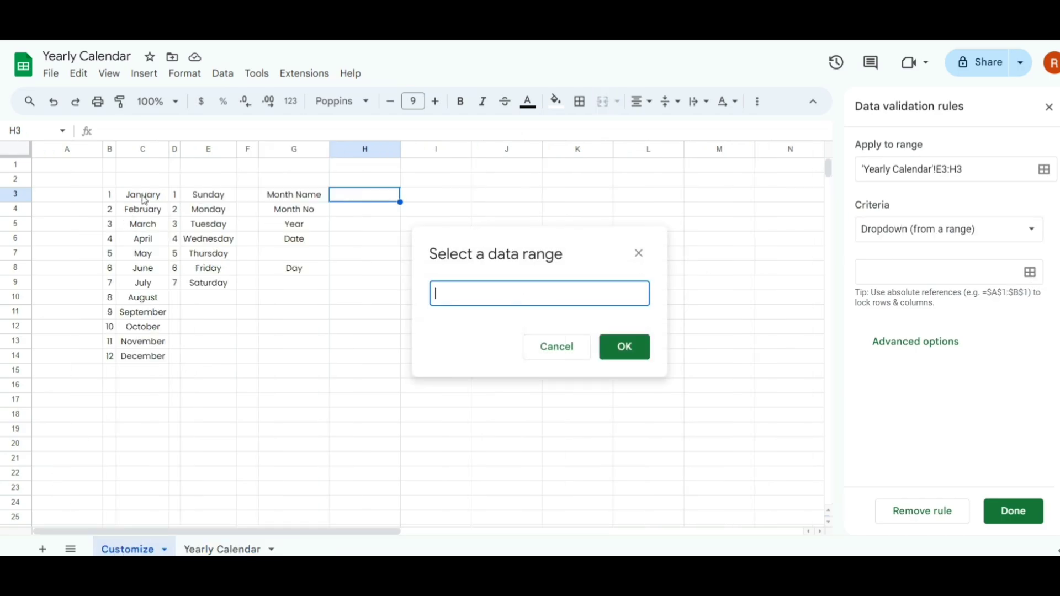
{"action": "left_click_drag", "start_coordinate": [142, 197], "coordinate": [144, 360]}
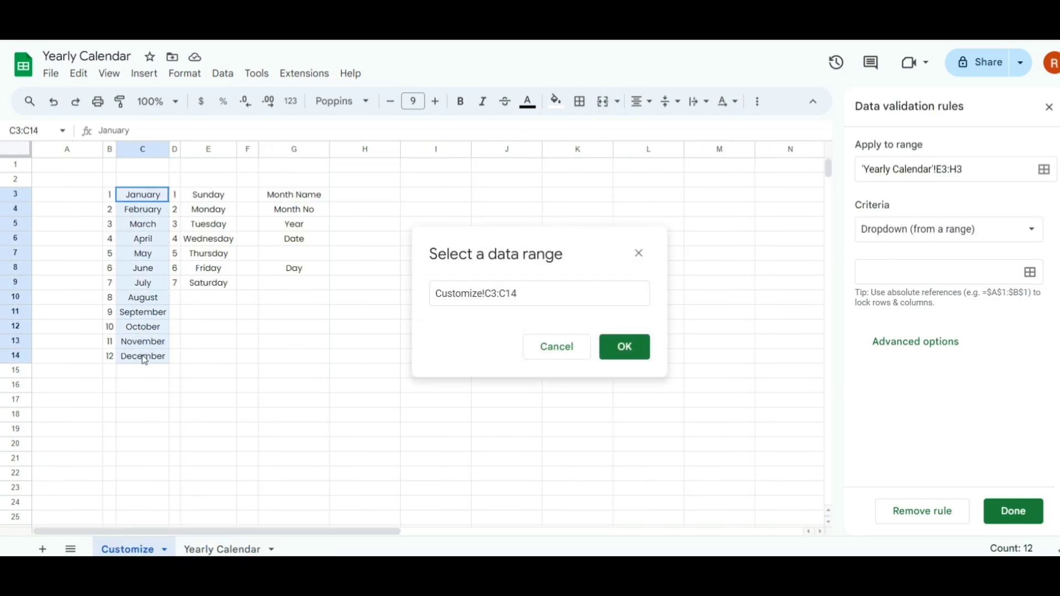
{"action": "left_click", "coordinate": [625, 354]}
{"action": "left_click", "coordinate": [221, 549]}
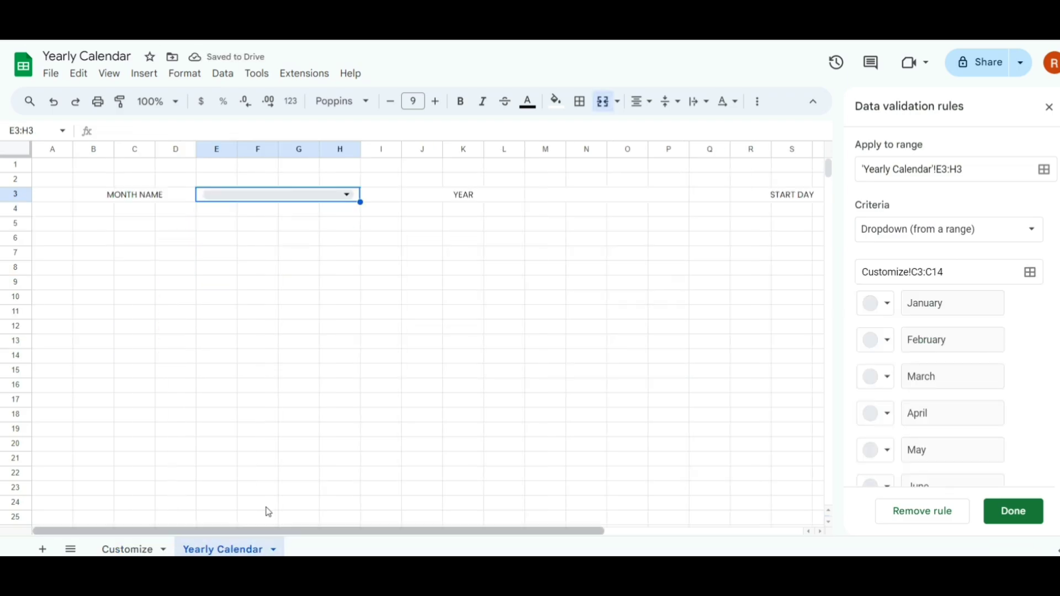
Step: Try the display styles for the month dropdown, settle on Arrow and save the rule
{"action": "scroll", "coordinate": [1030, 390], "scroll_direction": "down", "scroll_amount": 5}
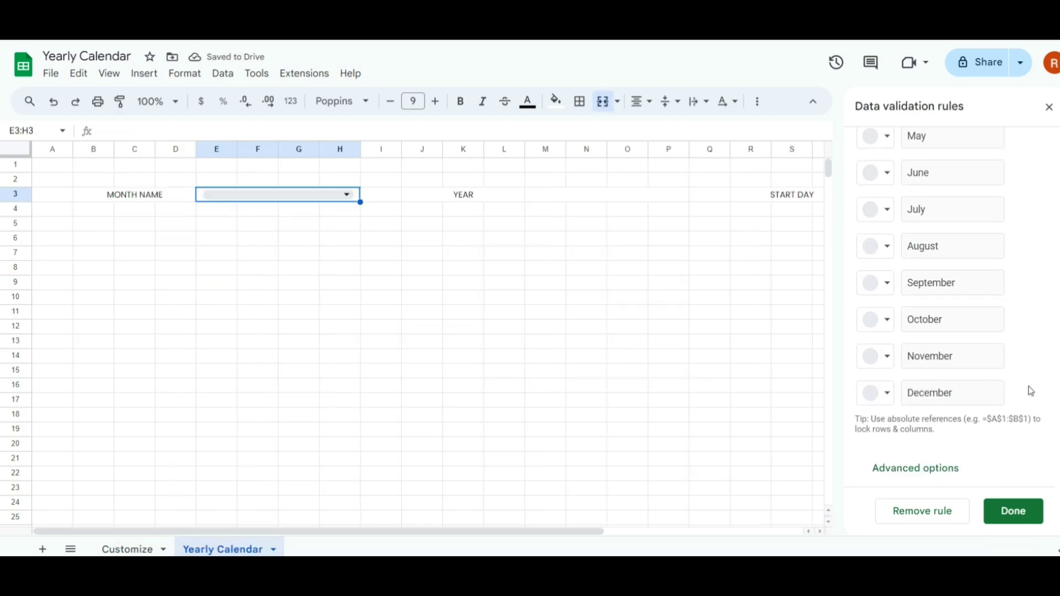
{"action": "left_click", "coordinate": [919, 476]}
{"action": "left_click", "coordinate": [898, 444]}
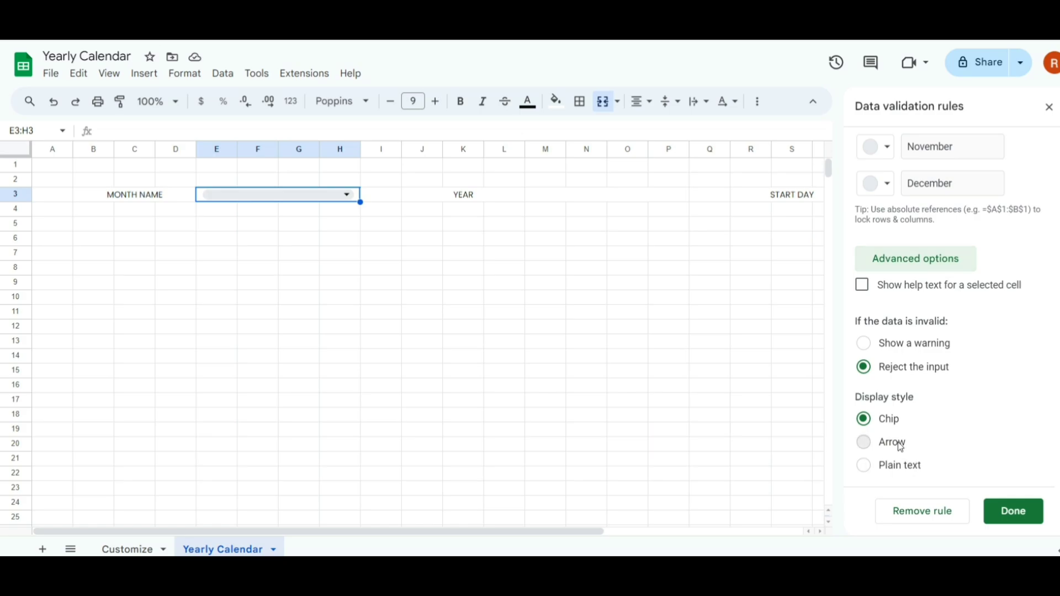
{"action": "left_click", "coordinate": [888, 421]}
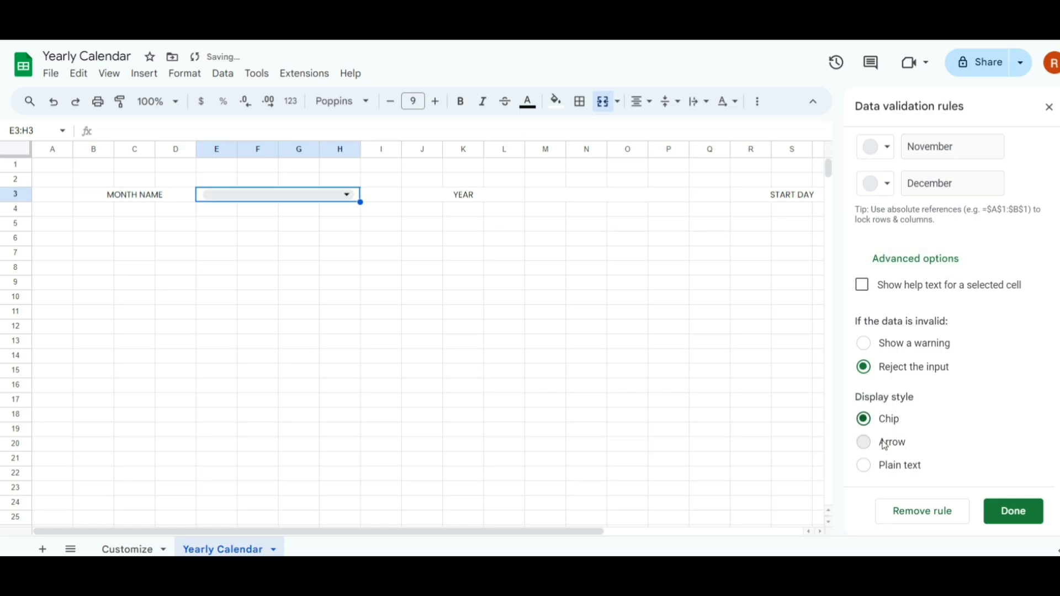
{"action": "left_click", "coordinate": [884, 444]}
{"action": "left_click", "coordinate": [891, 469]}
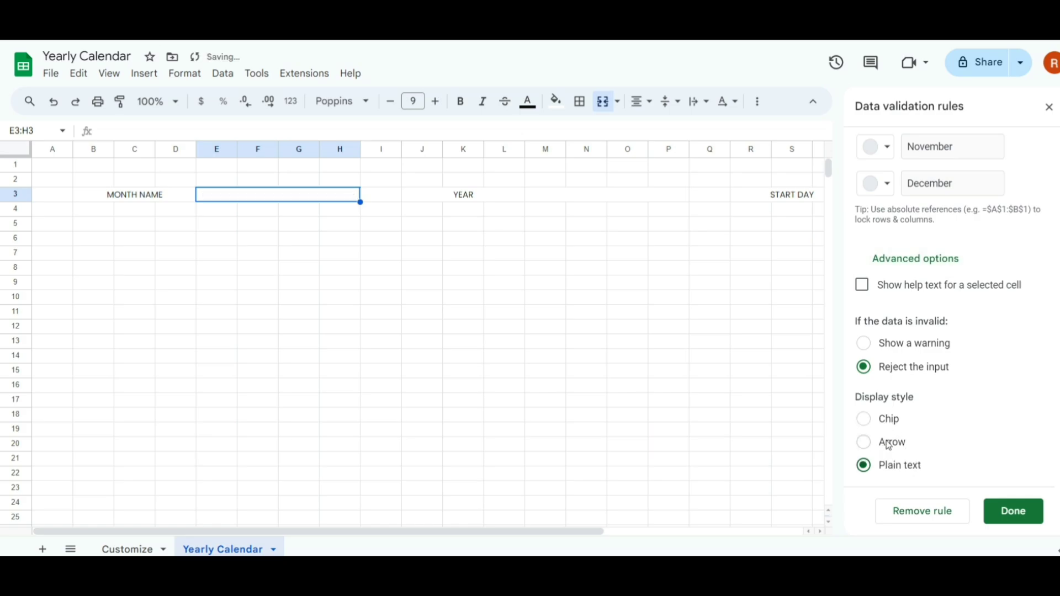
{"action": "left_click", "coordinate": [888, 446]}
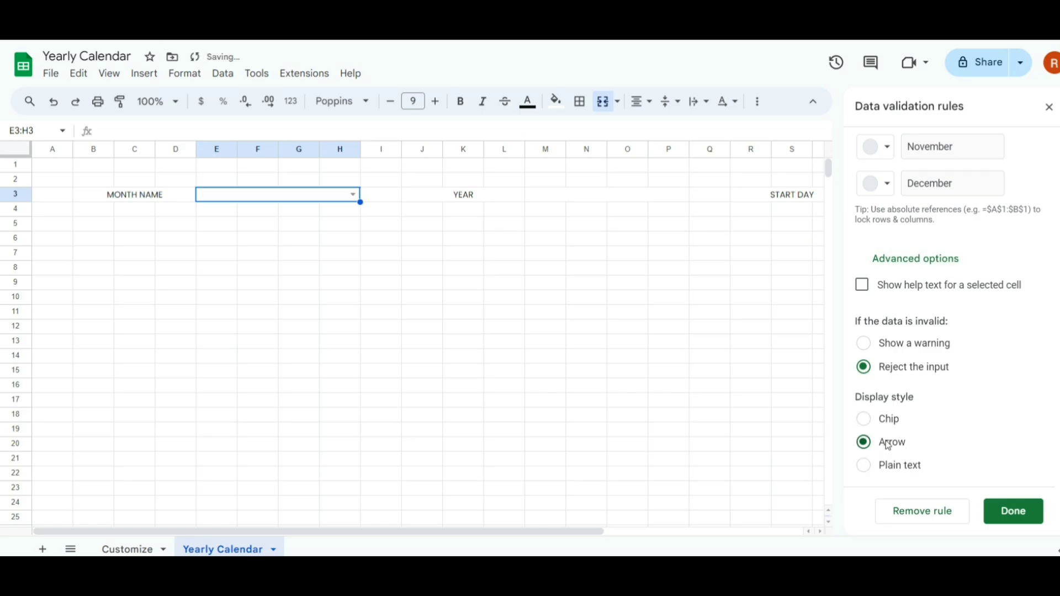
{"action": "left_click", "coordinate": [1013, 511]}
Step: Choose July as the month name and enter 2024 in the merged year cell M3:P3
{"action": "left_click", "coordinate": [352, 195]}
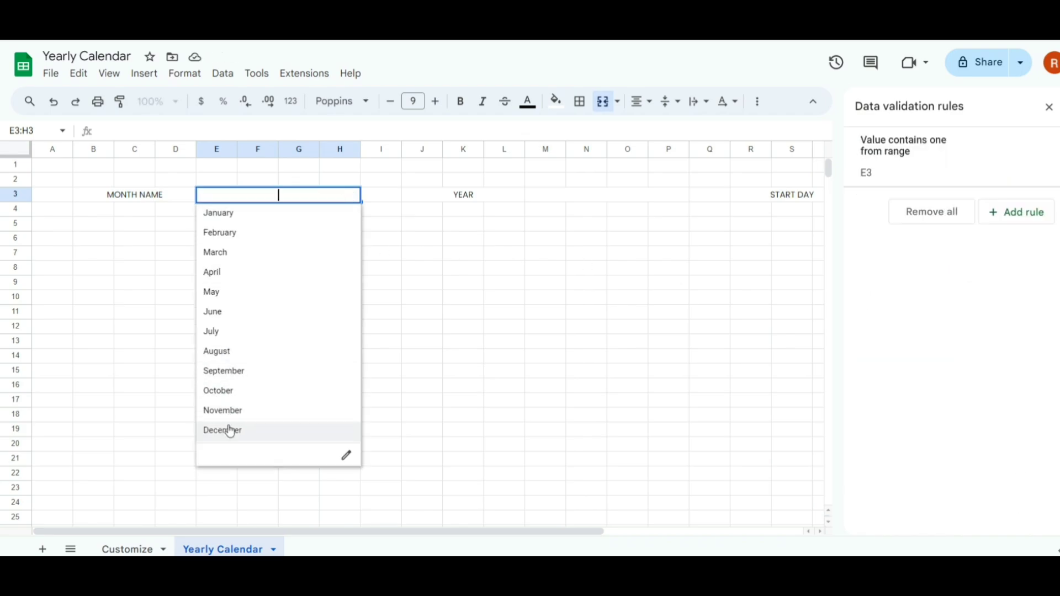
{"action": "left_click", "coordinate": [239, 331]}
{"action": "left_click", "coordinate": [558, 198]}
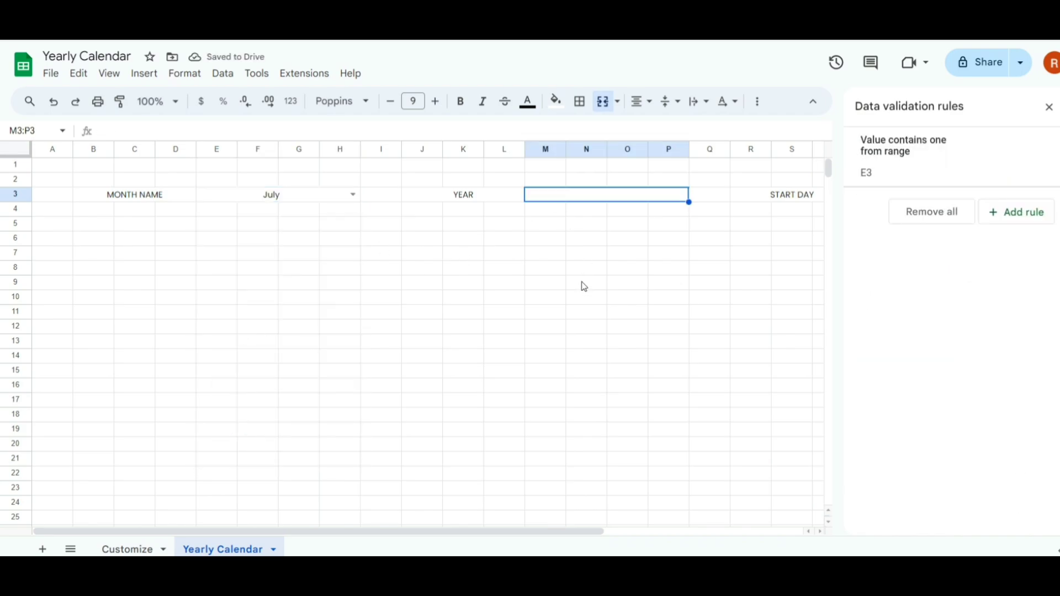
{"action": "type", "text": "2024"}
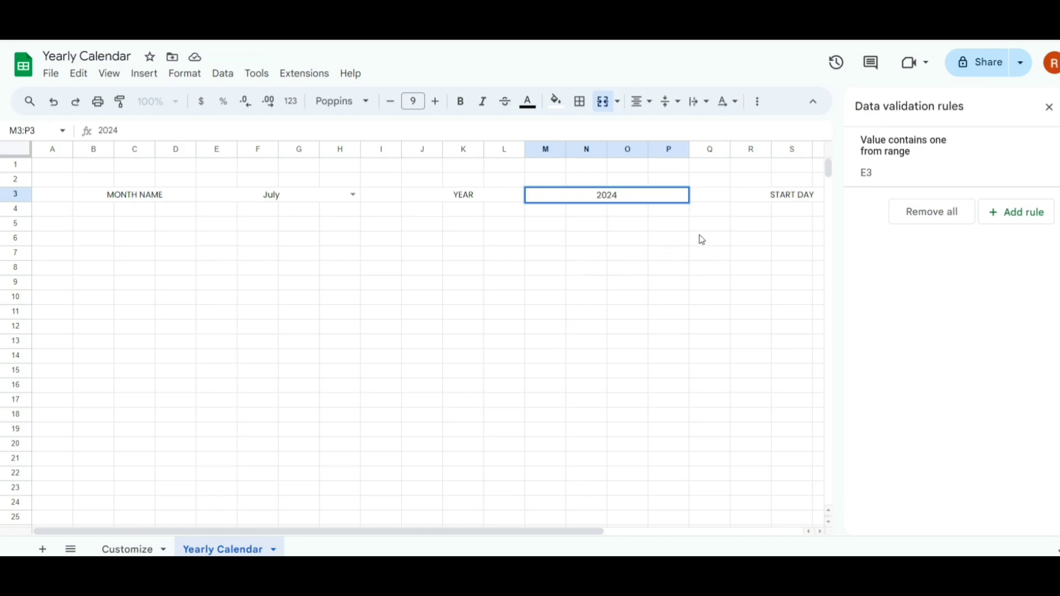
{"action": "left_click", "coordinate": [795, 215]}
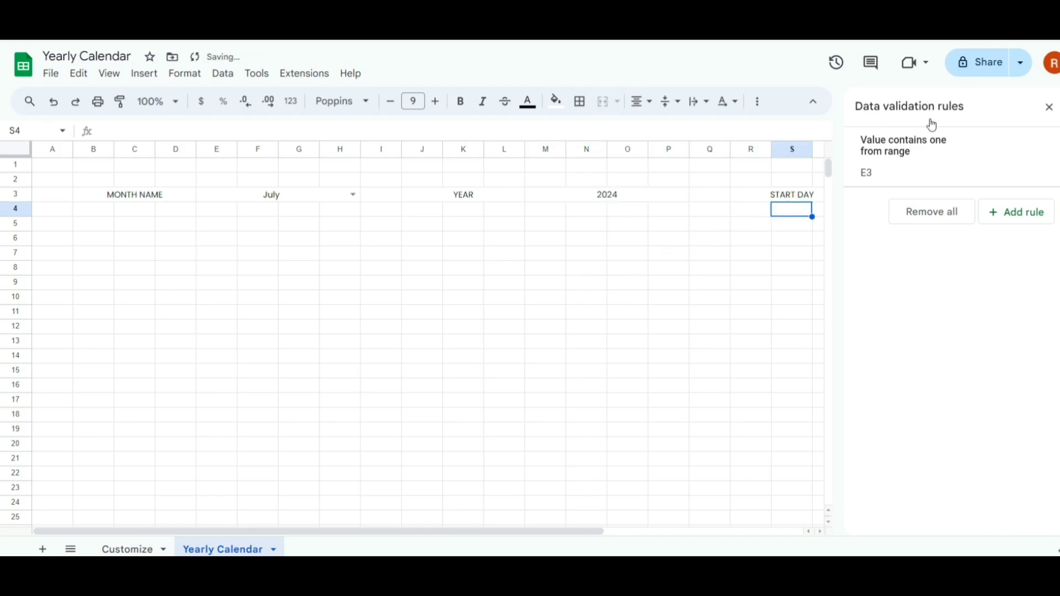
{"action": "left_click", "coordinate": [1048, 106]}
Step: Add a dropdown rule to the merged cell U3:X3 beside START DAY, with the criteria Dropdown (from a range)
{"action": "left_click", "coordinate": [921, 197]}
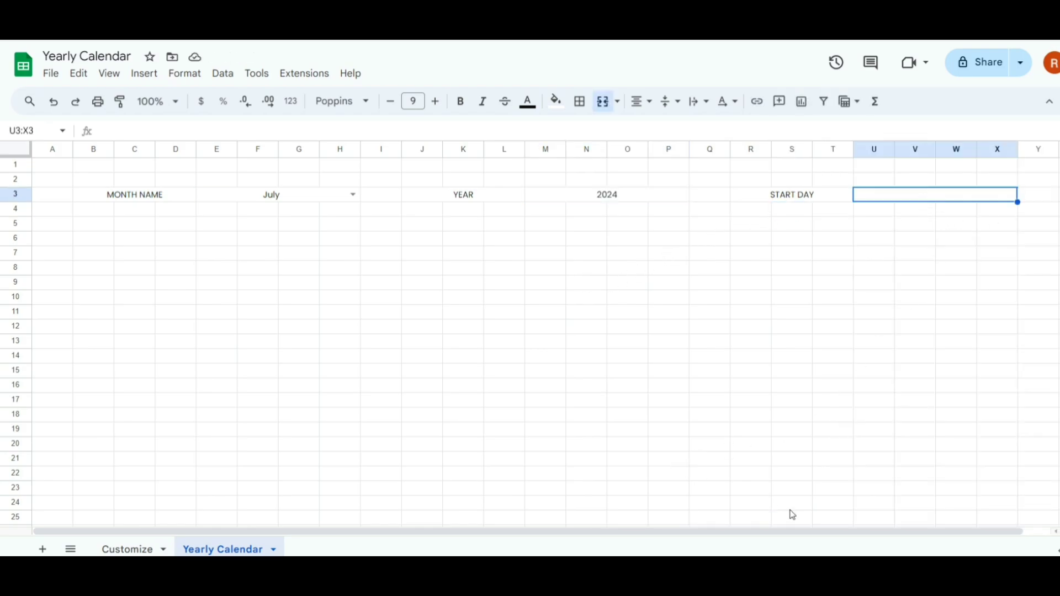
{"action": "left_click_drag", "start_coordinate": [926, 532], "coordinate": [953, 534]}
{"action": "left_click", "coordinate": [139, 76]}
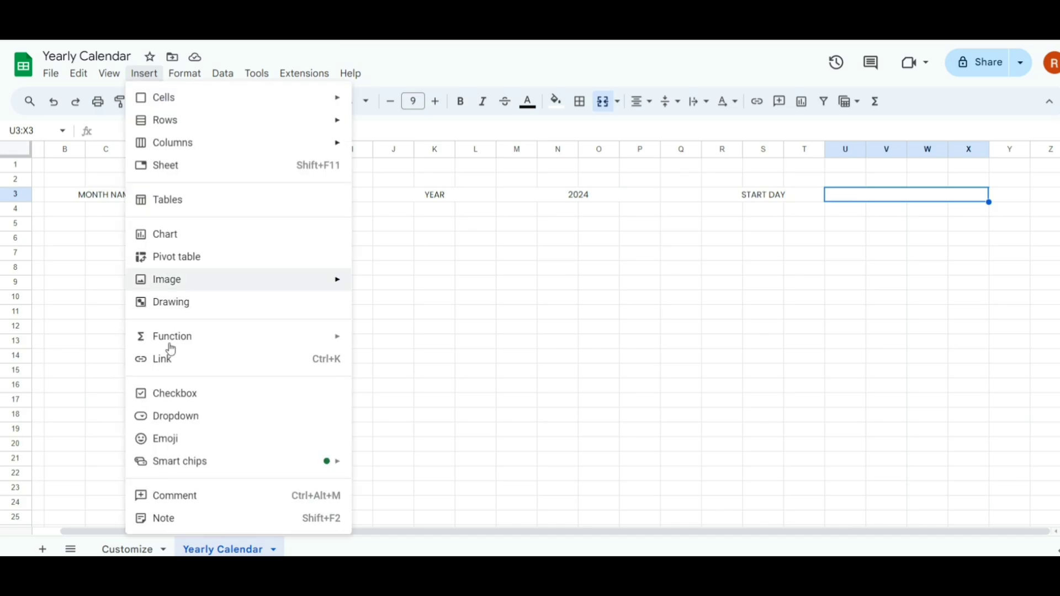
{"action": "left_click", "coordinate": [181, 415]}
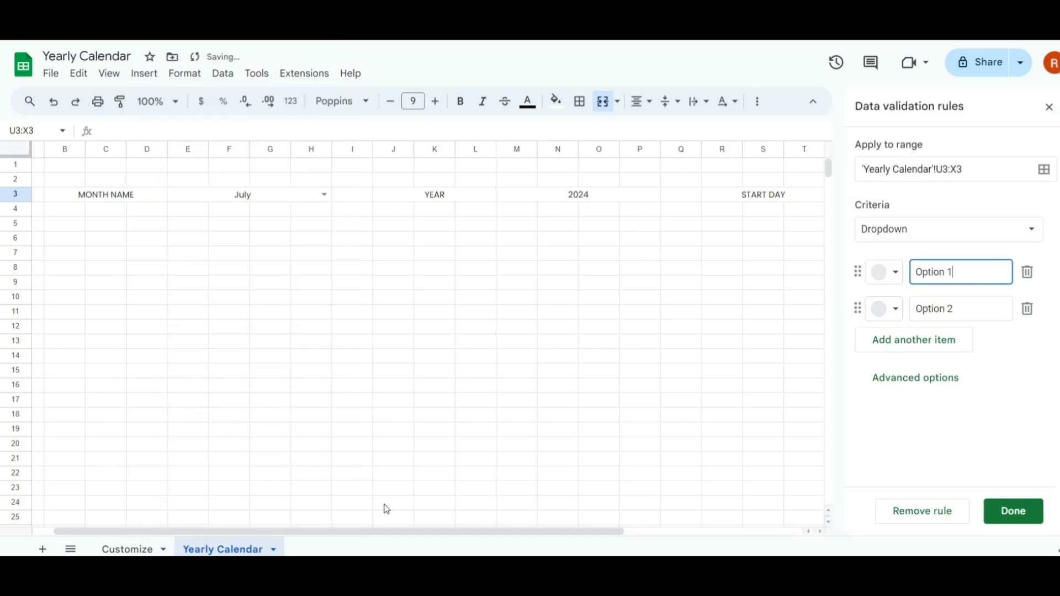
{"action": "left_click_drag", "start_coordinate": [409, 531], "coordinate": [589, 532]}
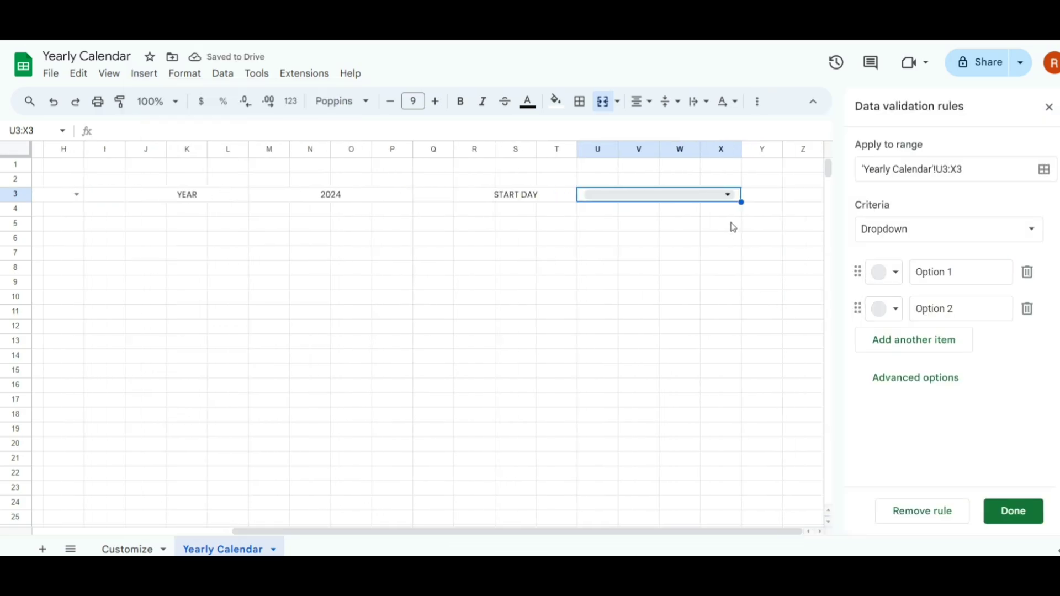
{"action": "left_click", "coordinate": [947, 236]}
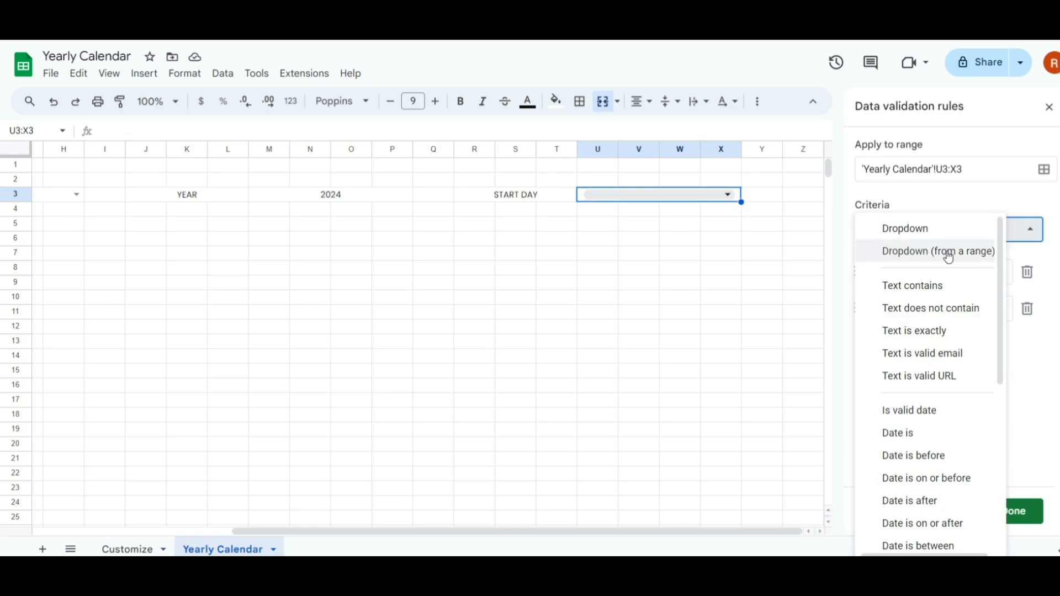
{"action": "left_click", "coordinate": [949, 250]}
Step: Use Sunday and Monday in Customize!E3:E4 as the source range of the start day dropdown
{"action": "left_click", "coordinate": [1030, 272]}
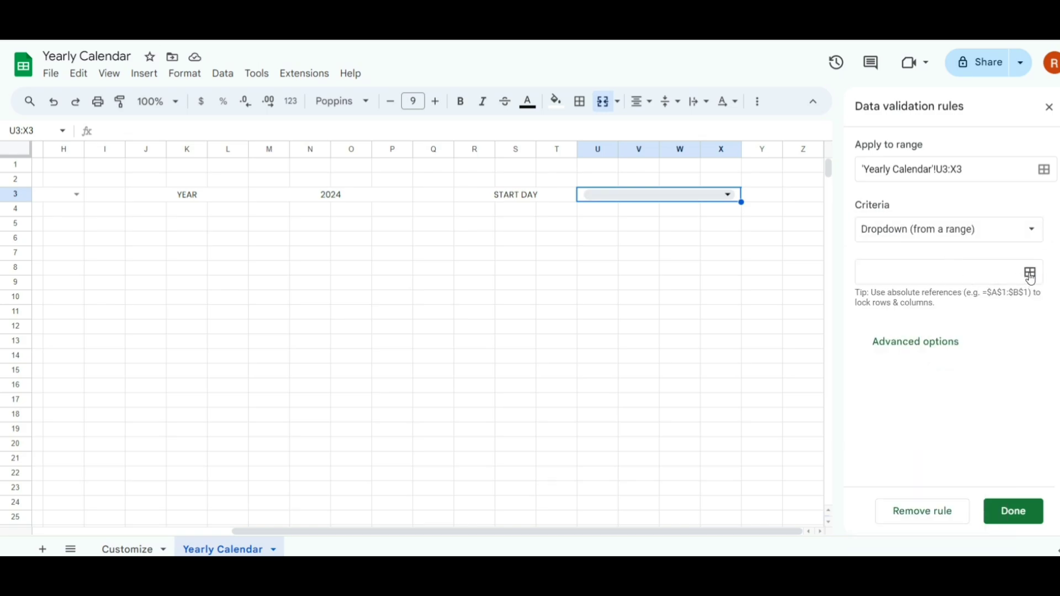
{"action": "left_click", "coordinate": [529, 293]}
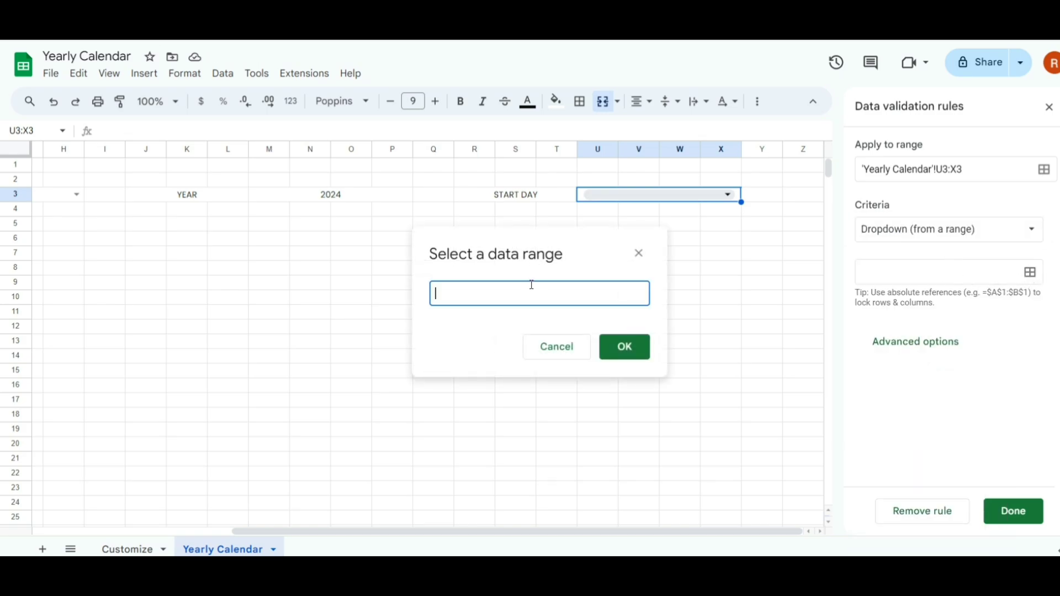
{"action": "left_click", "coordinate": [128, 549]}
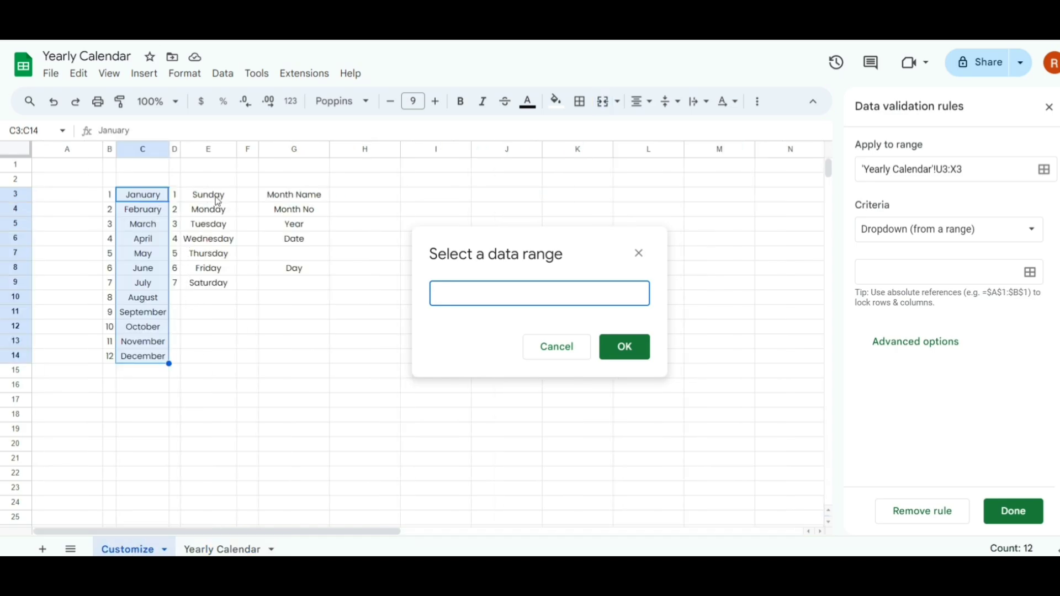
{"action": "left_click_drag", "start_coordinate": [218, 201], "coordinate": [218, 212]}
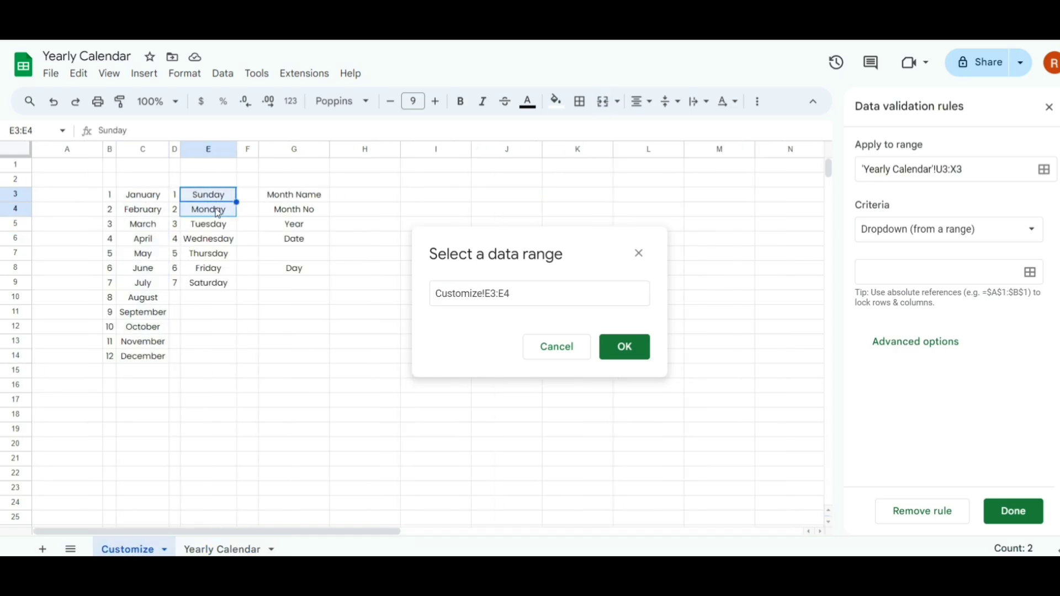
{"action": "left_click", "coordinate": [615, 347]}
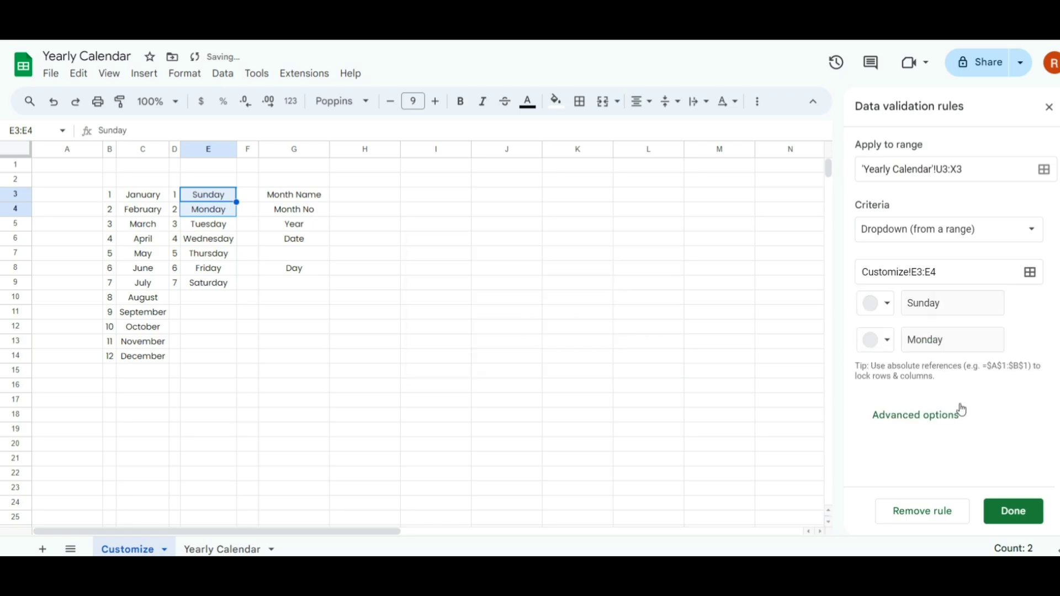
Step: Set the start day dropdown's display style to Arrow and save the rule
{"action": "left_click", "coordinate": [953, 420]}
{"action": "scroll", "coordinate": [953, 419], "scroll_direction": "down", "scroll_amount": 3}
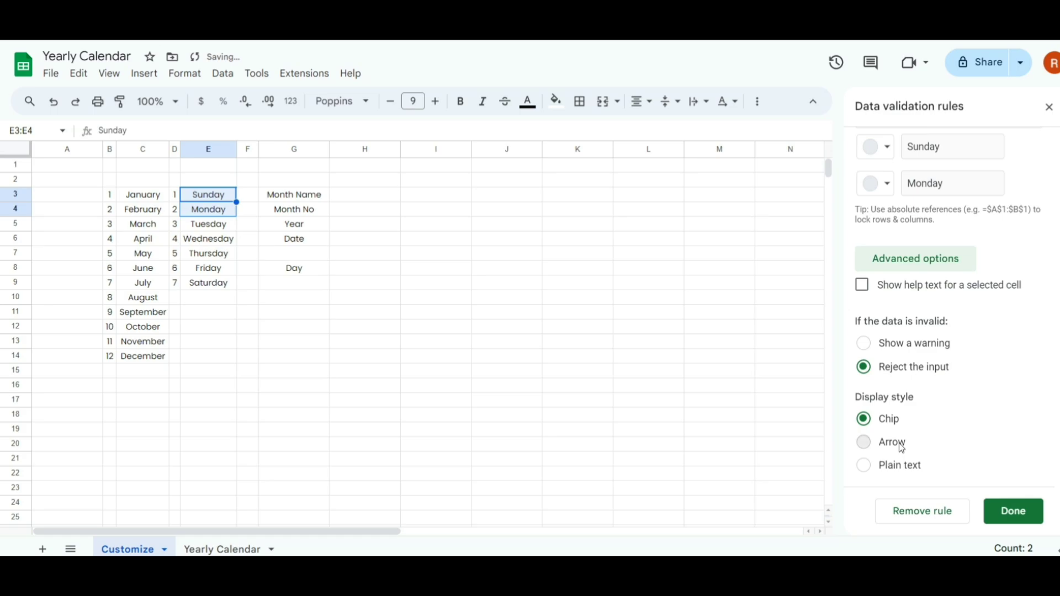
{"action": "left_click", "coordinate": [901, 445]}
{"action": "left_click", "coordinate": [1017, 518]}
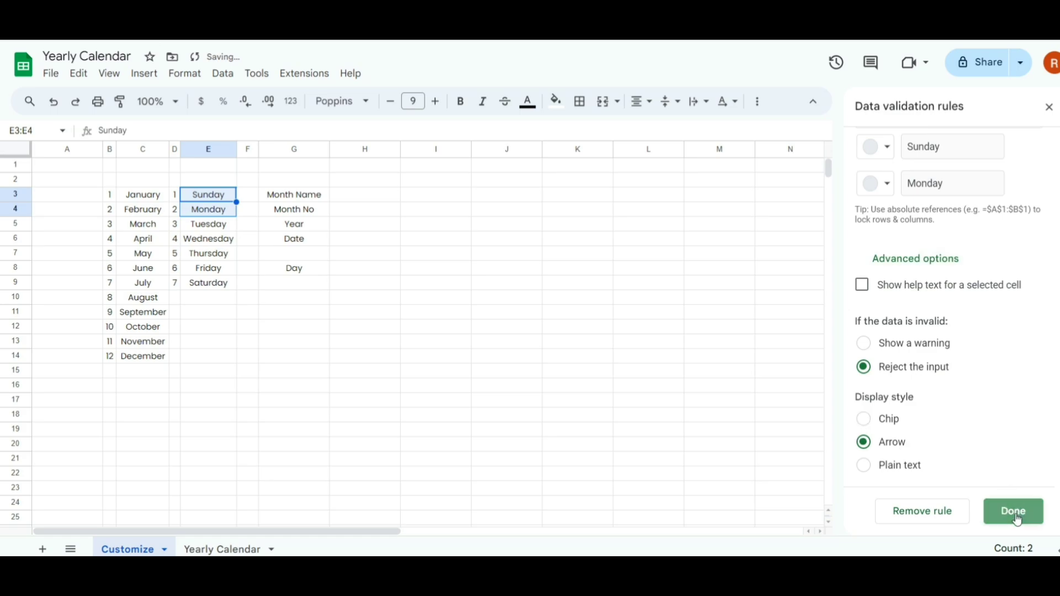
Step: Choose Monday as the start day in U3:X3 on the Yearly Calendar sheet
{"action": "left_click", "coordinate": [223, 549]}
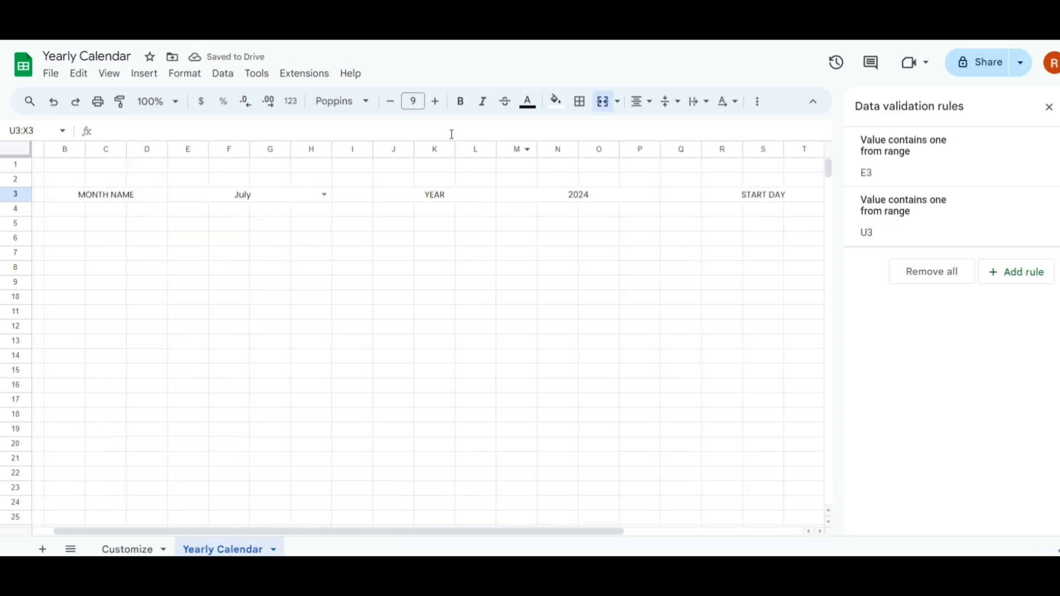
{"action": "left_click", "coordinate": [1048, 107]}
{"action": "left_click", "coordinate": [979, 195]}
{"action": "left_click", "coordinate": [861, 234]}
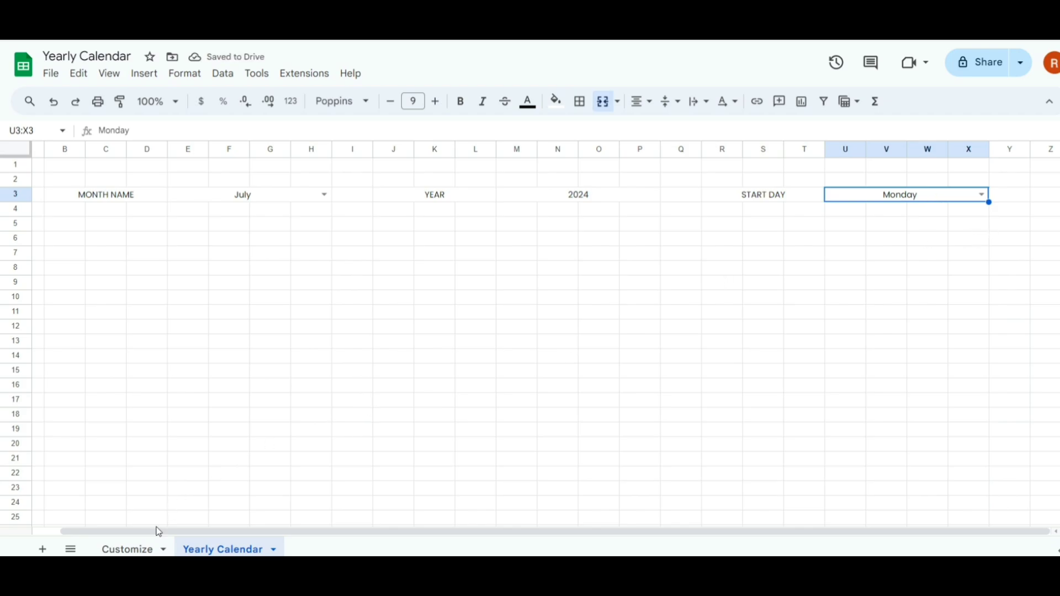
Step: Link the Month Name cell H3 on the Customize sheet to the selected month with ='Yearly Calendar'!E3
{"action": "left_click", "coordinate": [132, 549]}
{"action": "left_click", "coordinate": [362, 202]}
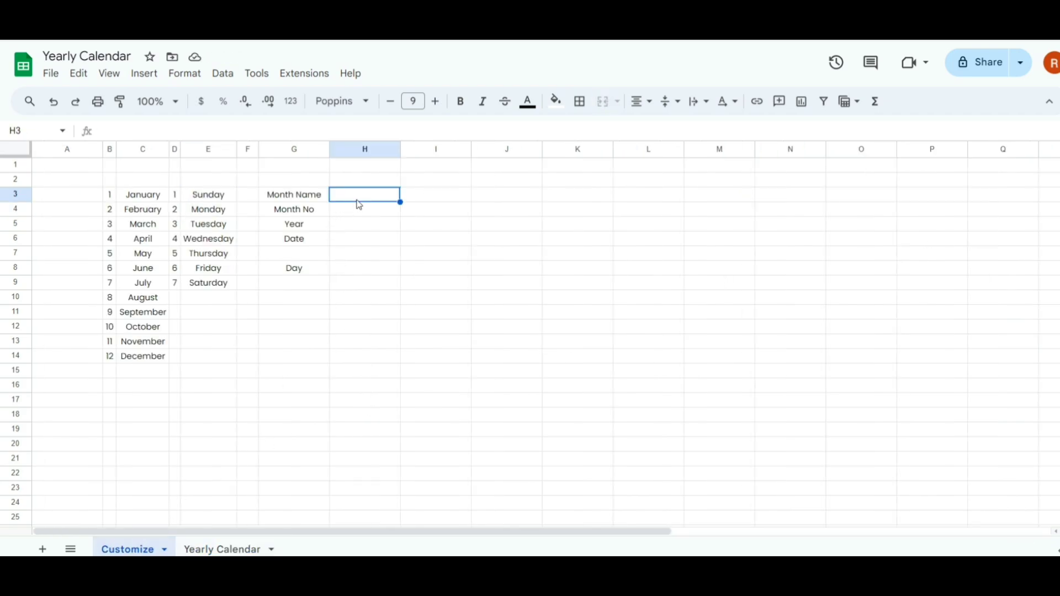
{"action": "type", "text": "="}
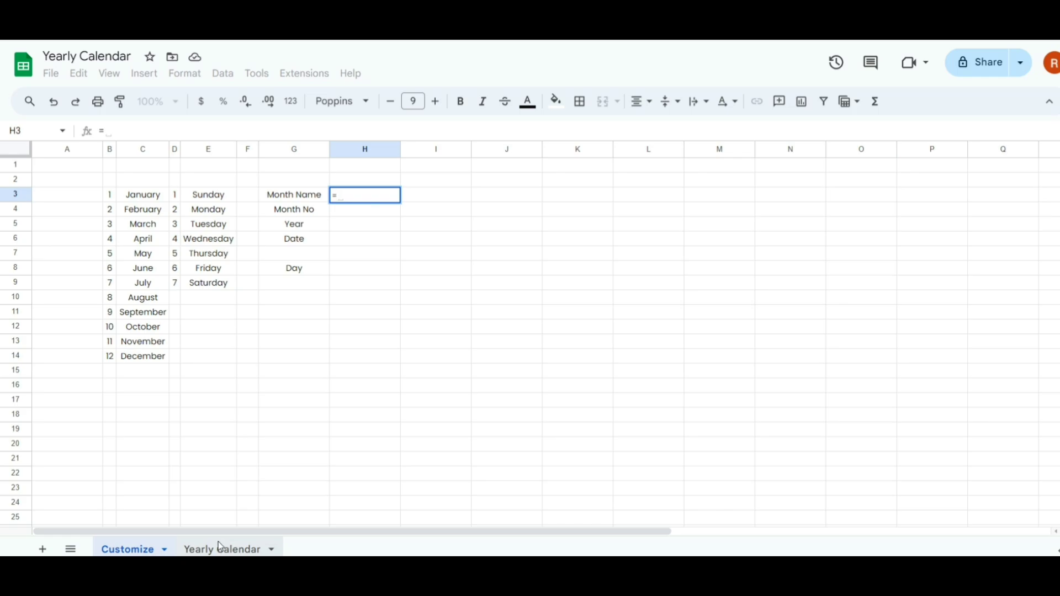
{"action": "left_click", "coordinate": [218, 543]}
{"action": "left_click", "coordinate": [271, 199]}
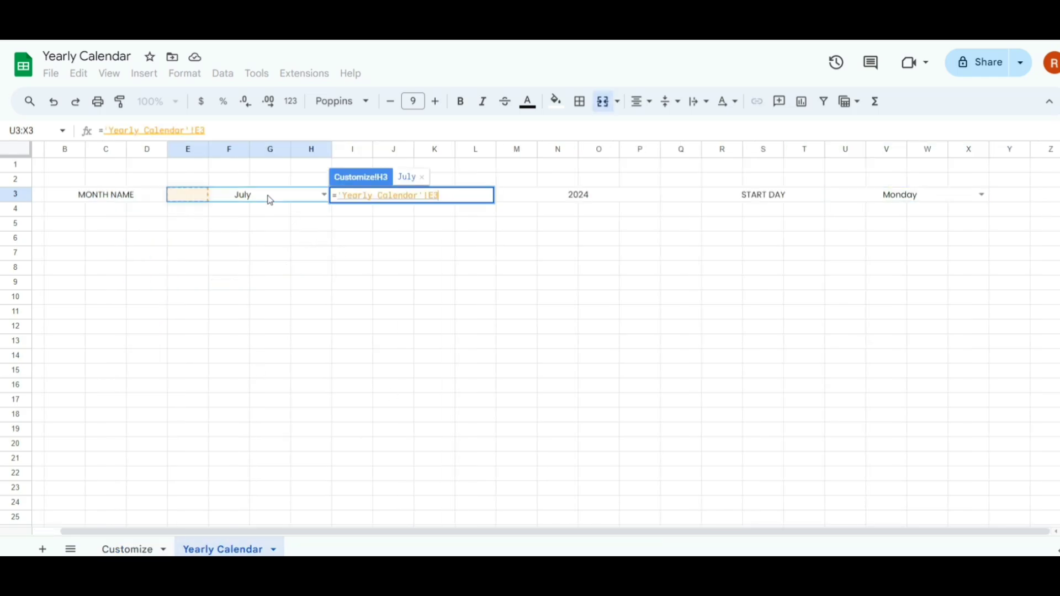
{"action": "key", "text": "Return"}
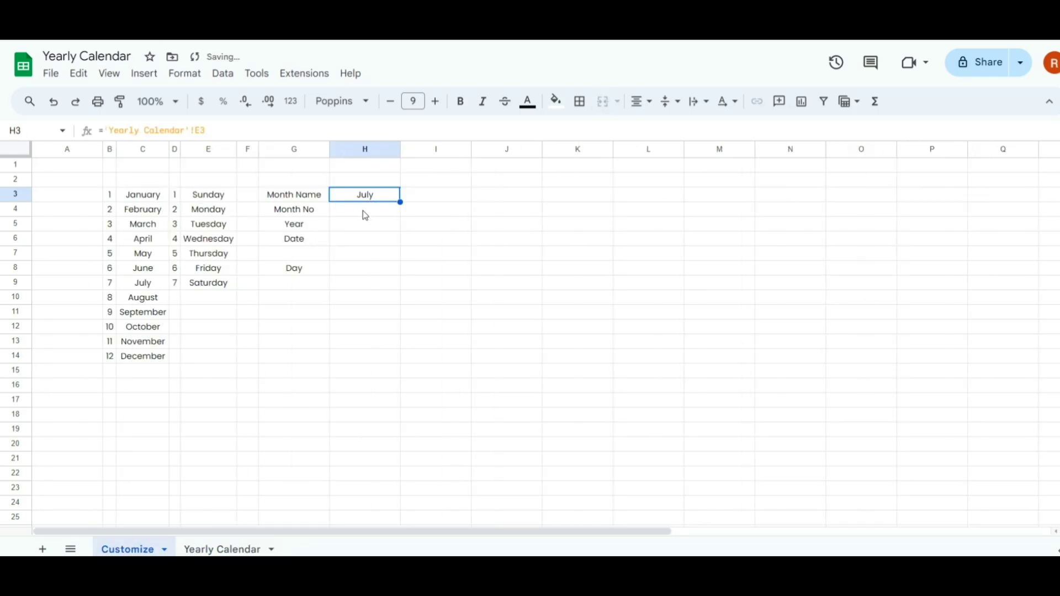
Step: Enter =VLOOKUP(H3,{C3:C14,B3:B14},2,0) in H4 of the Customize sheet to look up the month number
{"action": "left_click", "coordinate": [364, 214]}
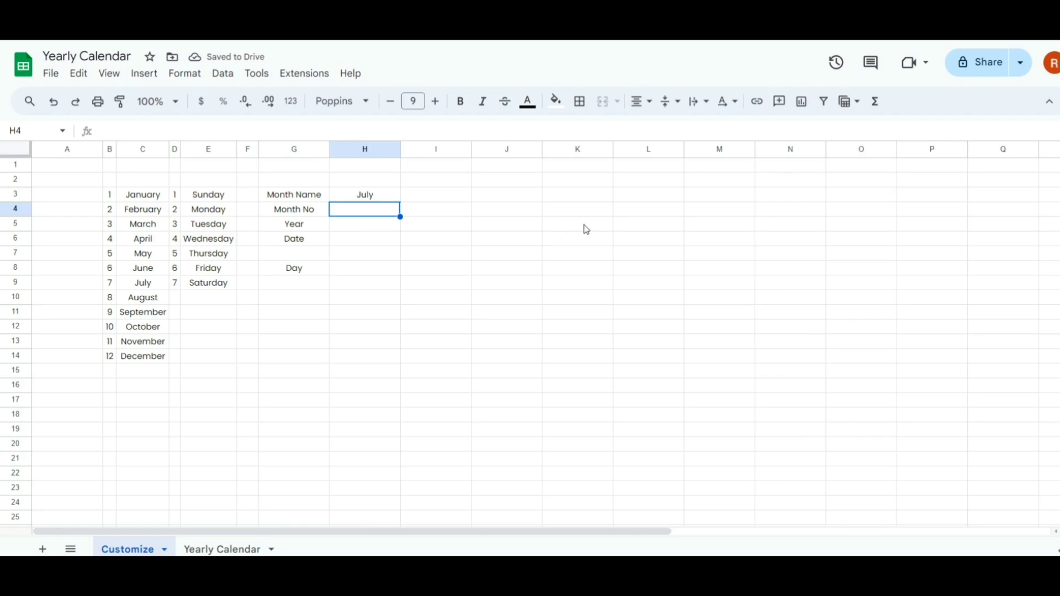
{"action": "type", "text": "=VLOOKUP("}
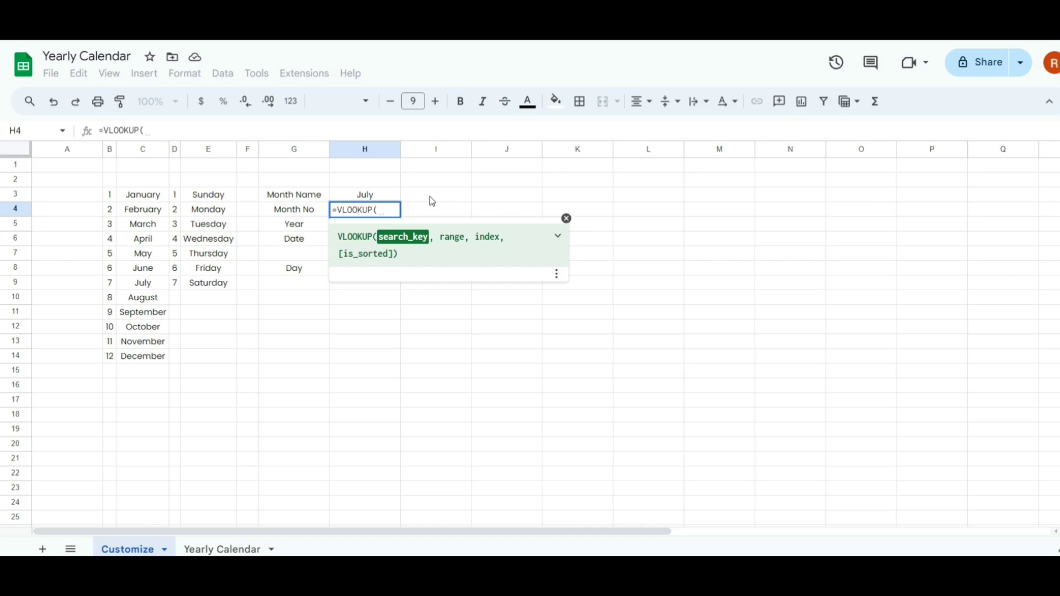
{"action": "left_click", "coordinate": [381, 195]}
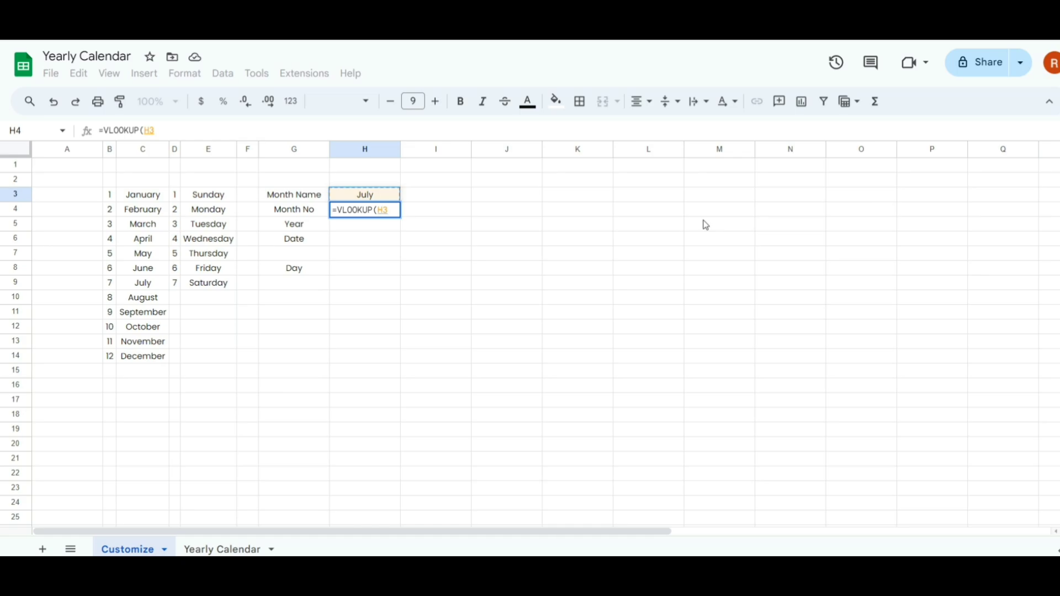
{"action": "type", "text": ","}
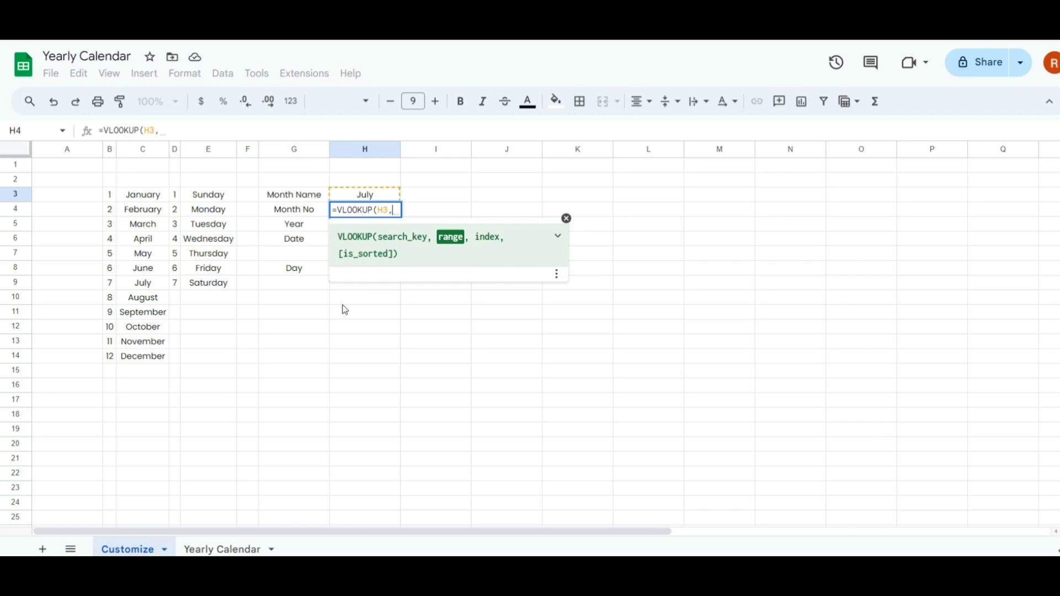
{"action": "type", "text": "{"}
{"action": "left_click_drag", "start_coordinate": [144, 198], "coordinate": [142, 361]}
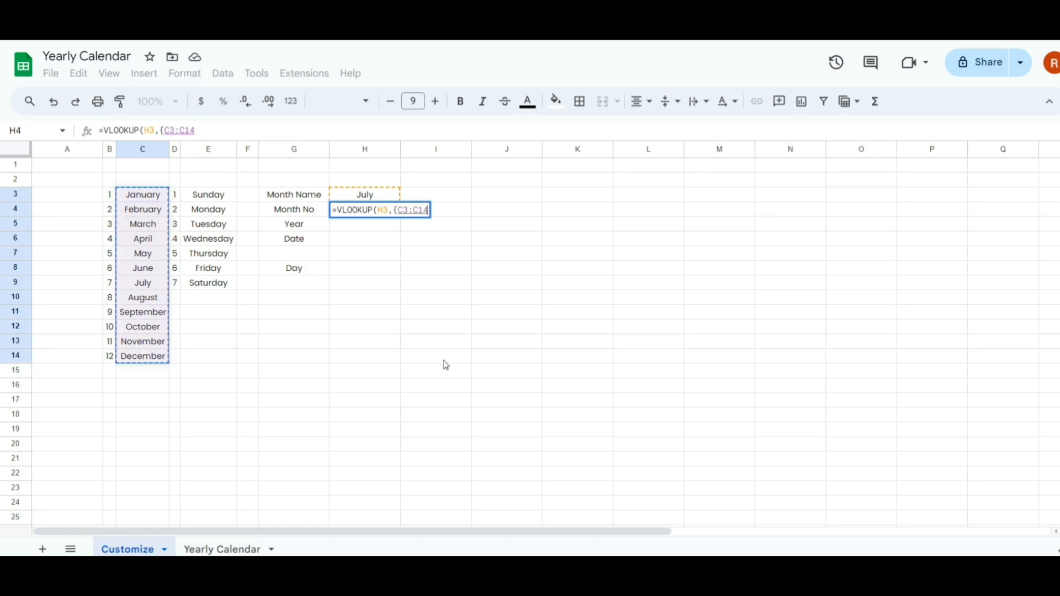
{"action": "type", "text": ","}
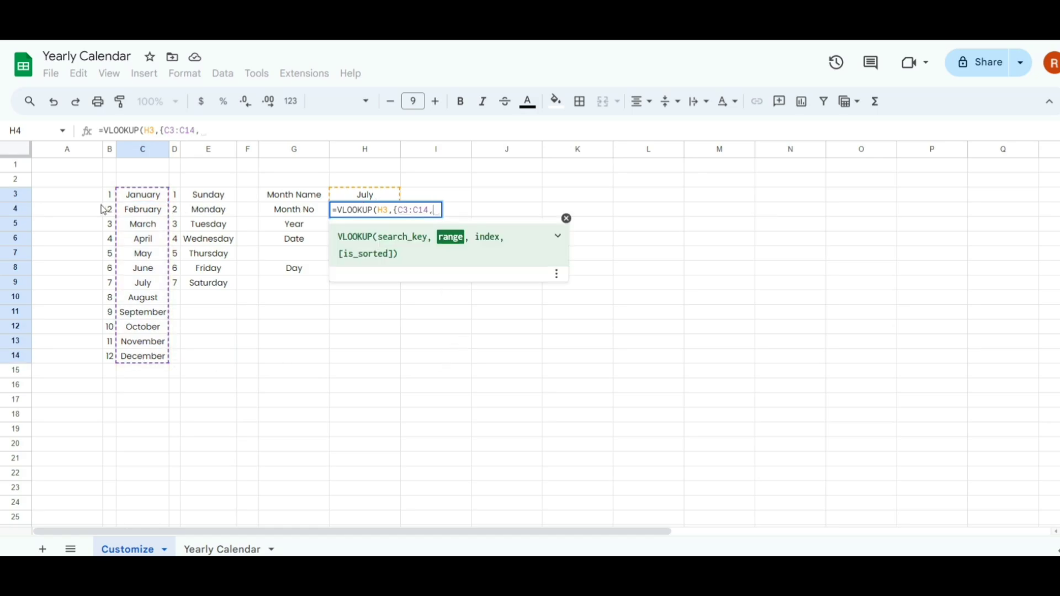
{"action": "left_click_drag", "start_coordinate": [109, 204], "coordinate": [110, 340]}
{"action": "left_click_drag", "start_coordinate": [110, 355], "coordinate": [110, 356]}
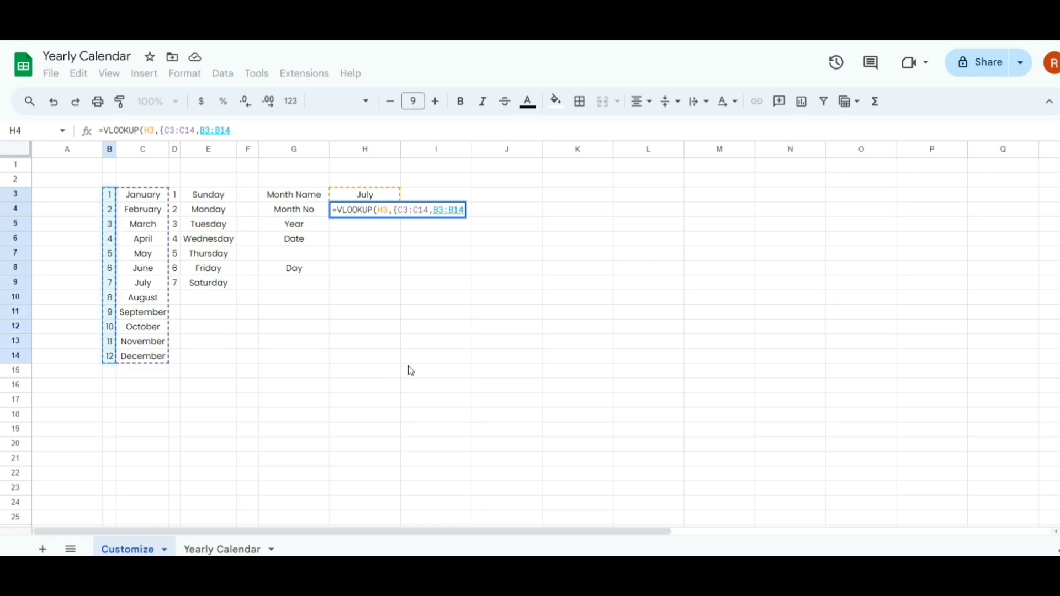
{"action": "type", "text": "}, "}
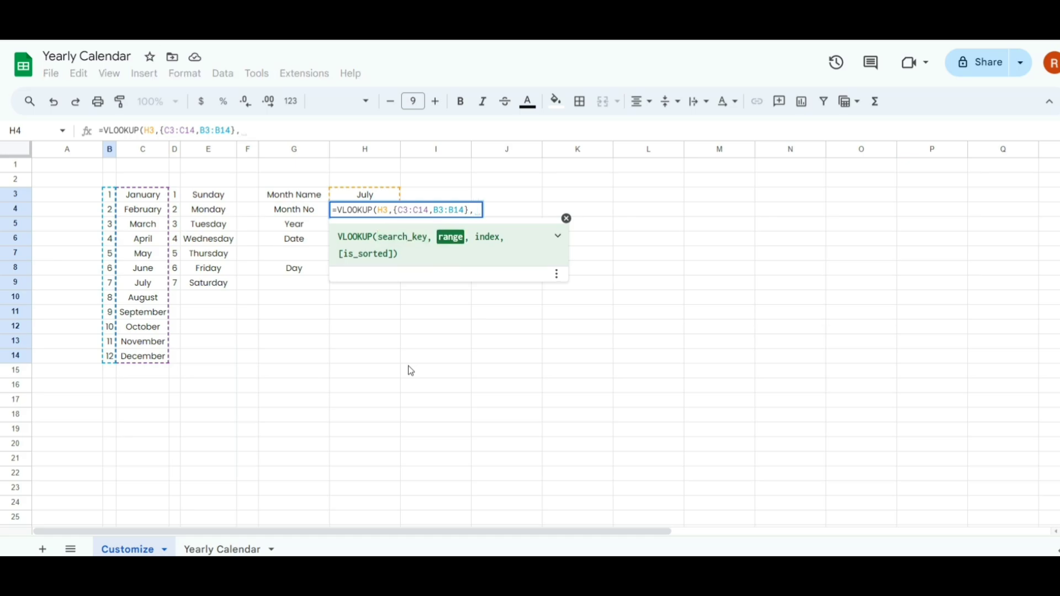
{"action": "type", "text": "2"}
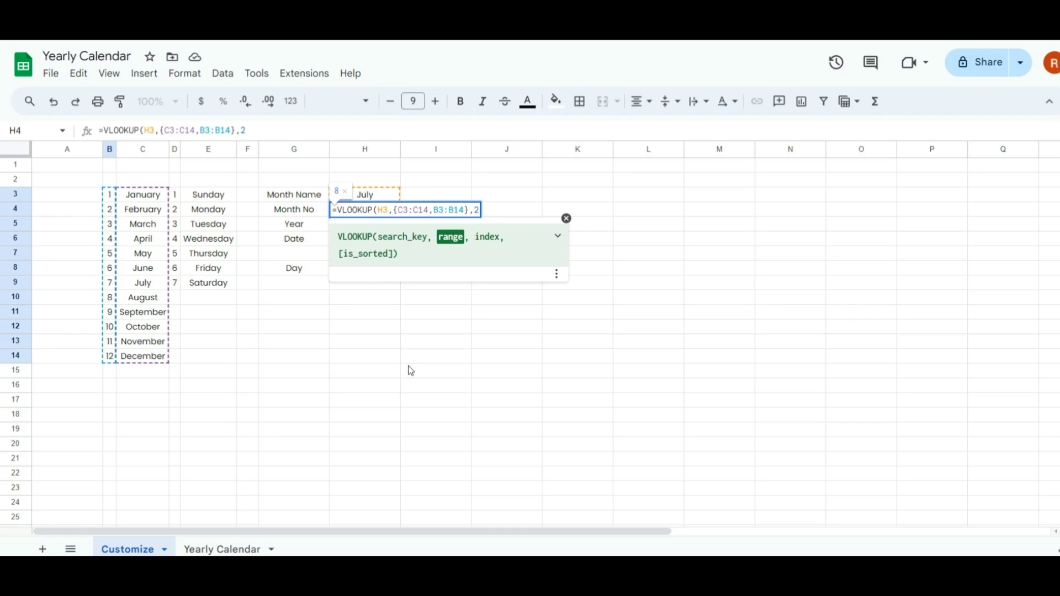
{"action": "type", "text": ","}
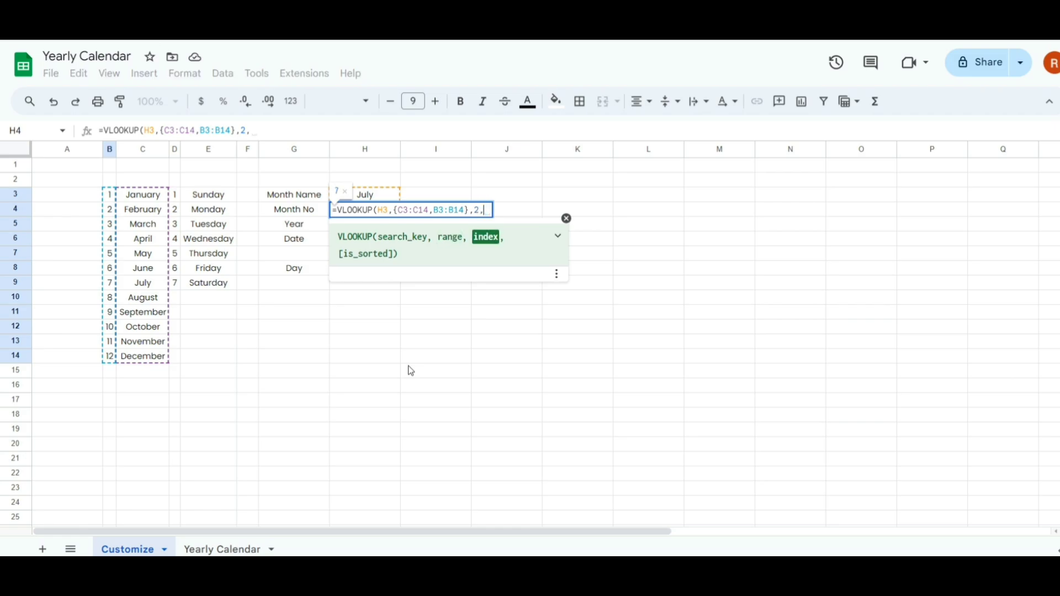
{"action": "type", "text": "0"}
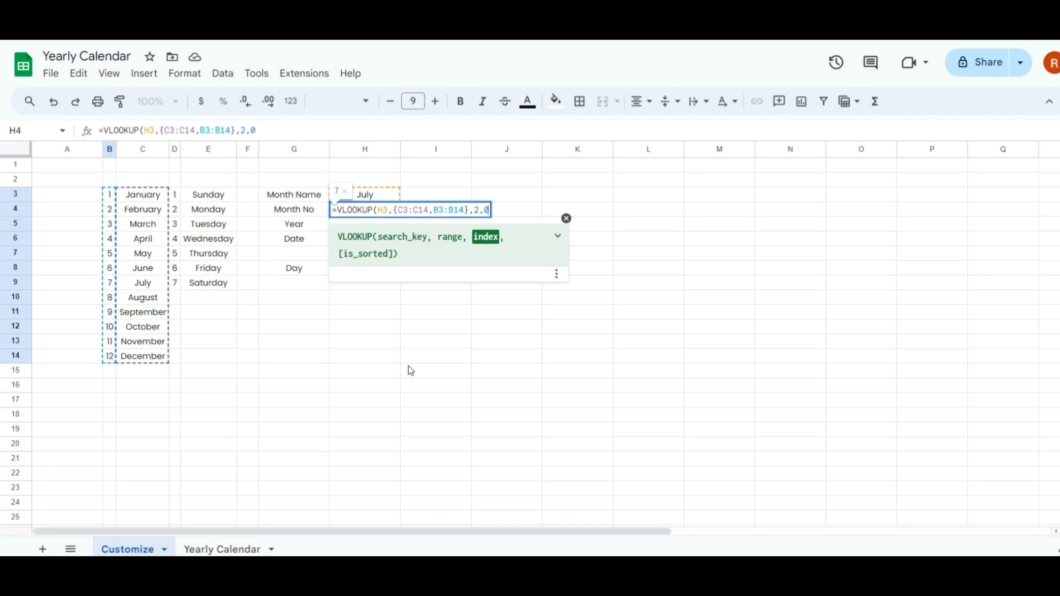
{"action": "type", "text": ")"}
{"action": "key", "text": "Return"}
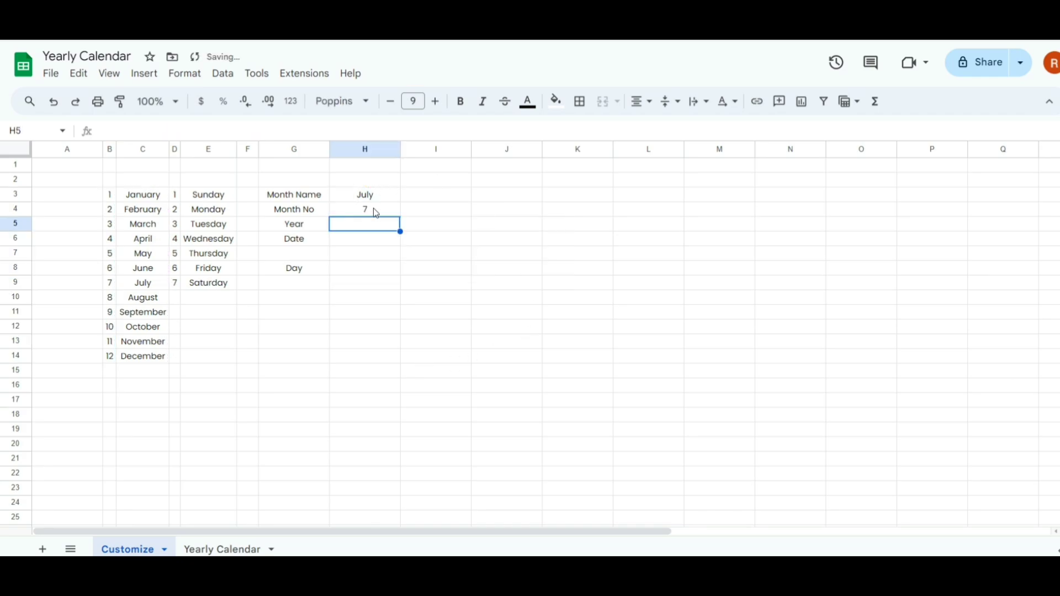
Step: Change the month on the Yearly Calendar sheet to October and check the Customize month number against the month list
{"action": "left_click_drag", "start_coordinate": [108, 285], "coordinate": [141, 285]}
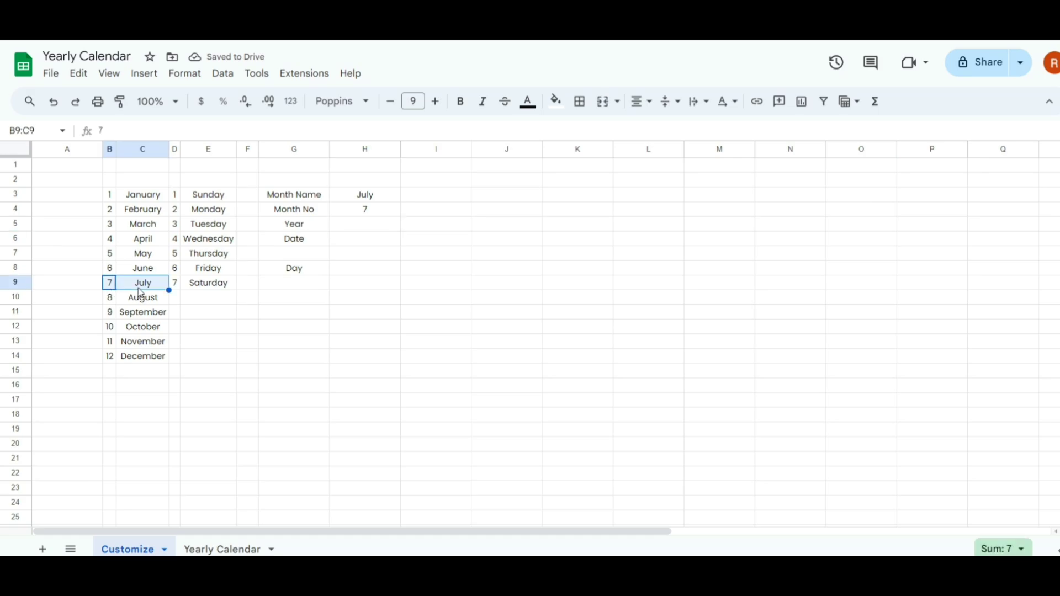
{"action": "left_click", "coordinate": [223, 549]}
{"action": "left_click", "coordinate": [248, 194]}
{"action": "left_click", "coordinate": [251, 393]}
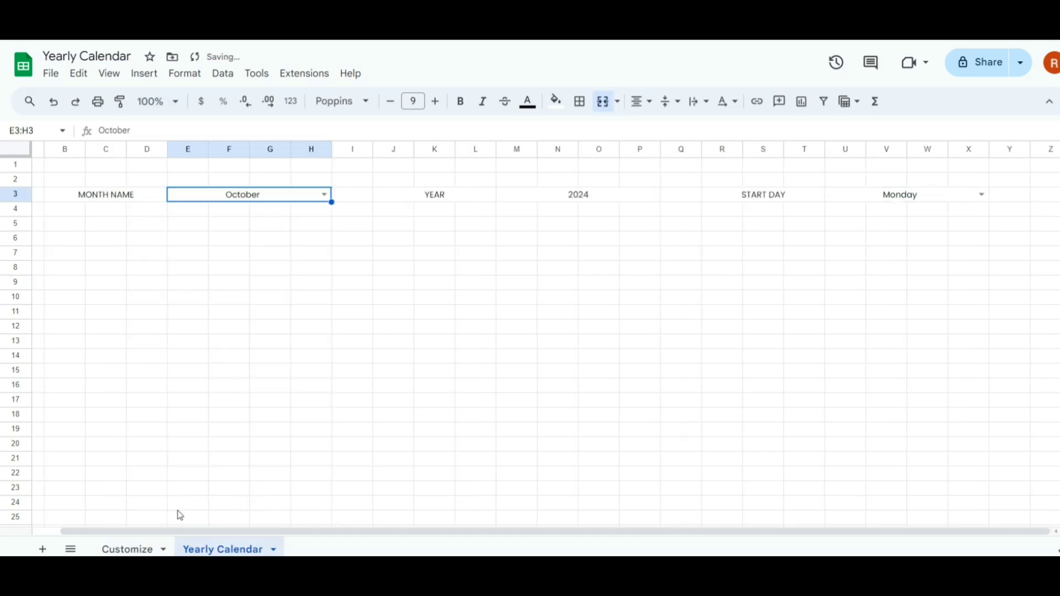
{"action": "left_click", "coordinate": [133, 549]}
{"action": "left_click", "coordinate": [377, 214]}
{"action": "left_click_drag", "start_coordinate": [109, 327], "coordinate": [143, 327]}
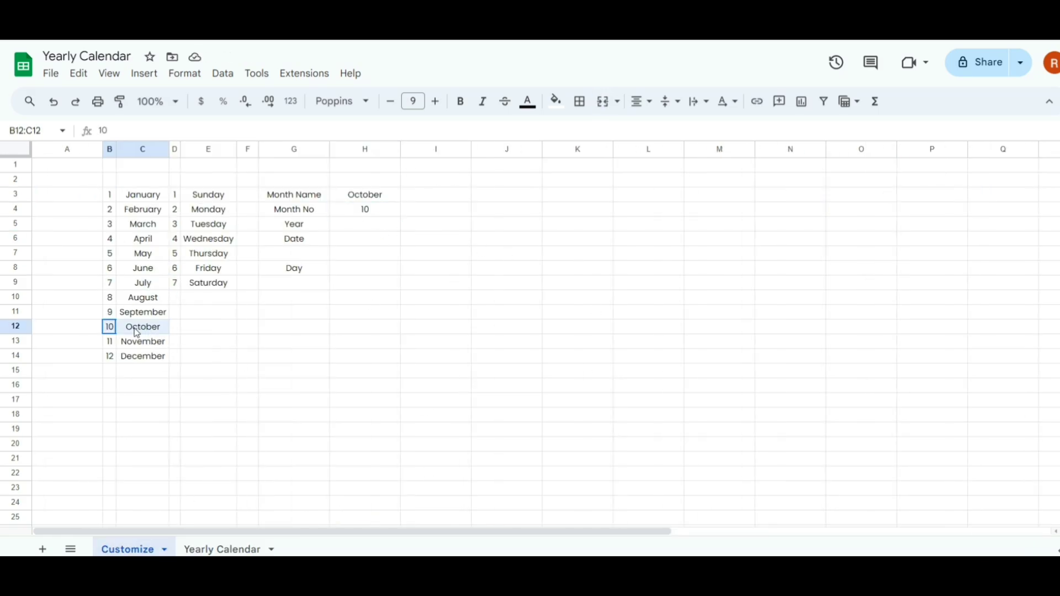
Step: Link the Year cell H5 on the Customize sheet to the calendar's year with ='Yearly Calendar'!M3
{"action": "left_click", "coordinate": [355, 226]}
{"action": "type", "text": "="}
{"action": "left_click", "coordinate": [222, 549]}
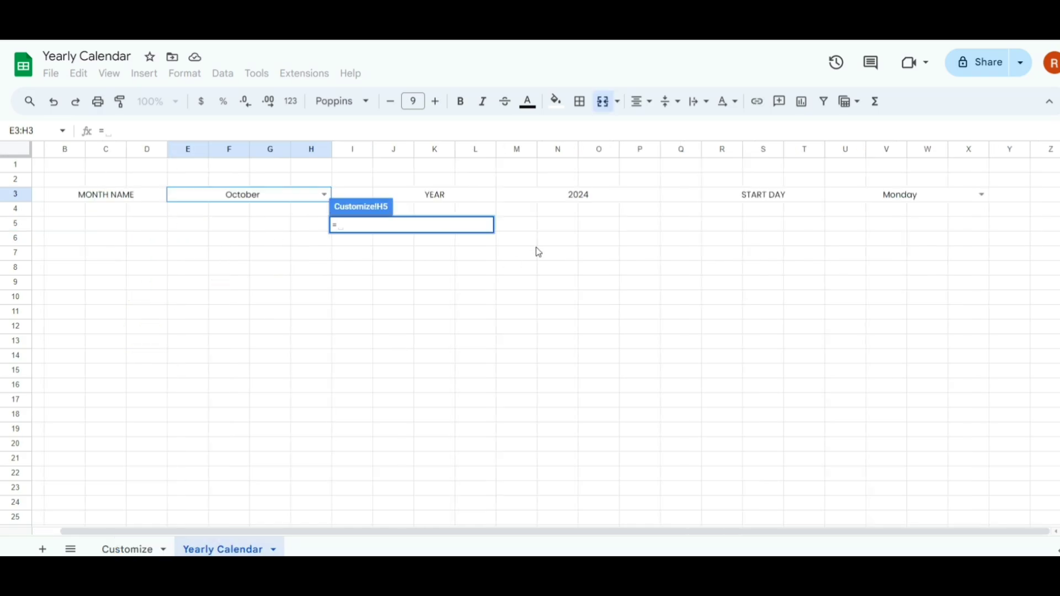
{"action": "left_click", "coordinate": [584, 198]}
{"action": "key", "text": "Return"}
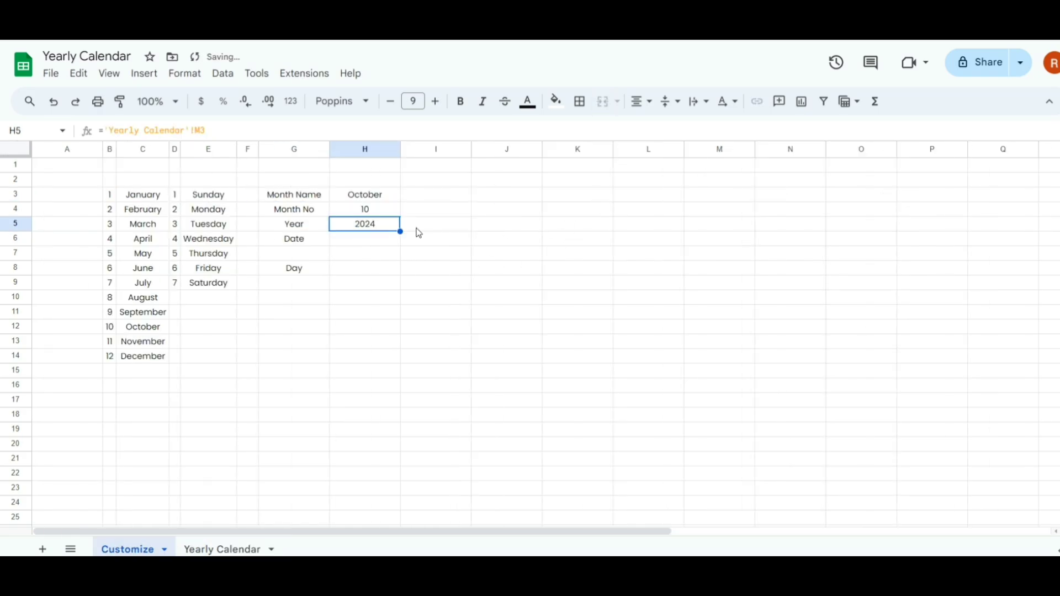
Step: Build the first date of the selected month in Customize!H6 with =DATE(H5,H4,1)
{"action": "left_click", "coordinate": [362, 242]}
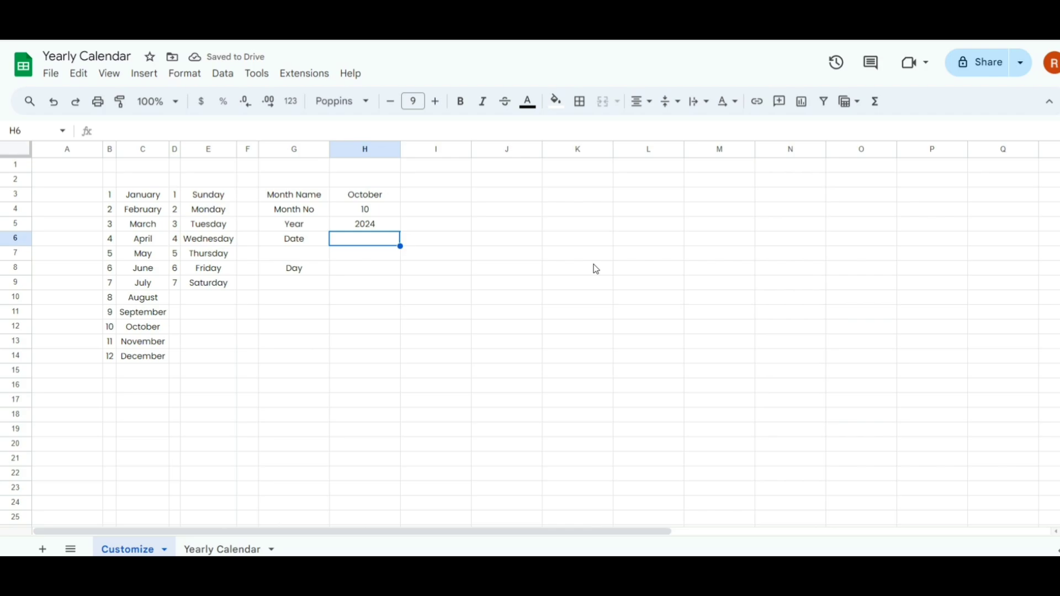
{"action": "type", "text": "="}
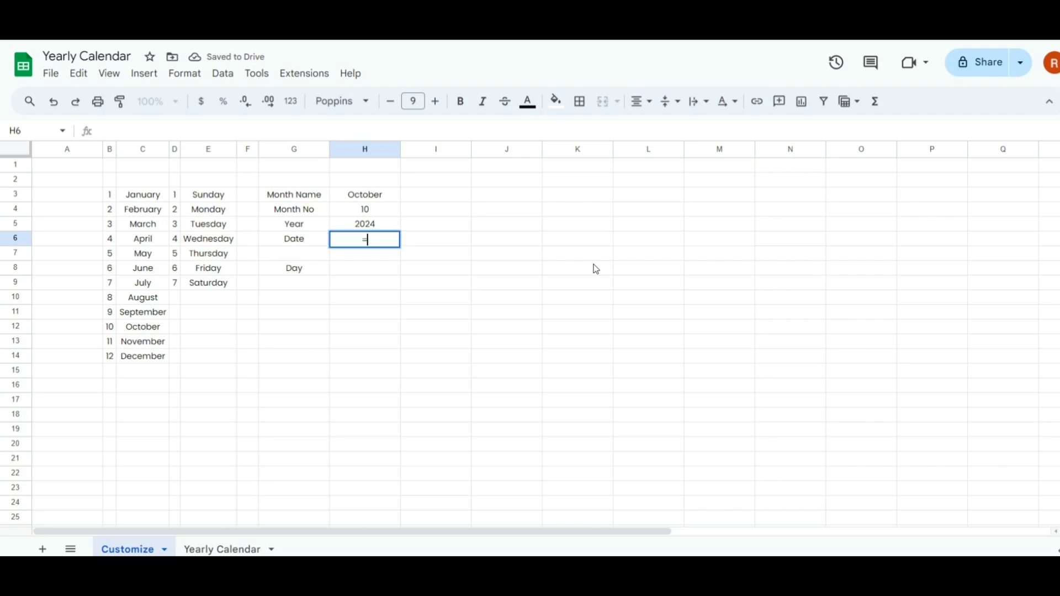
{"action": "type", "text": "da"}
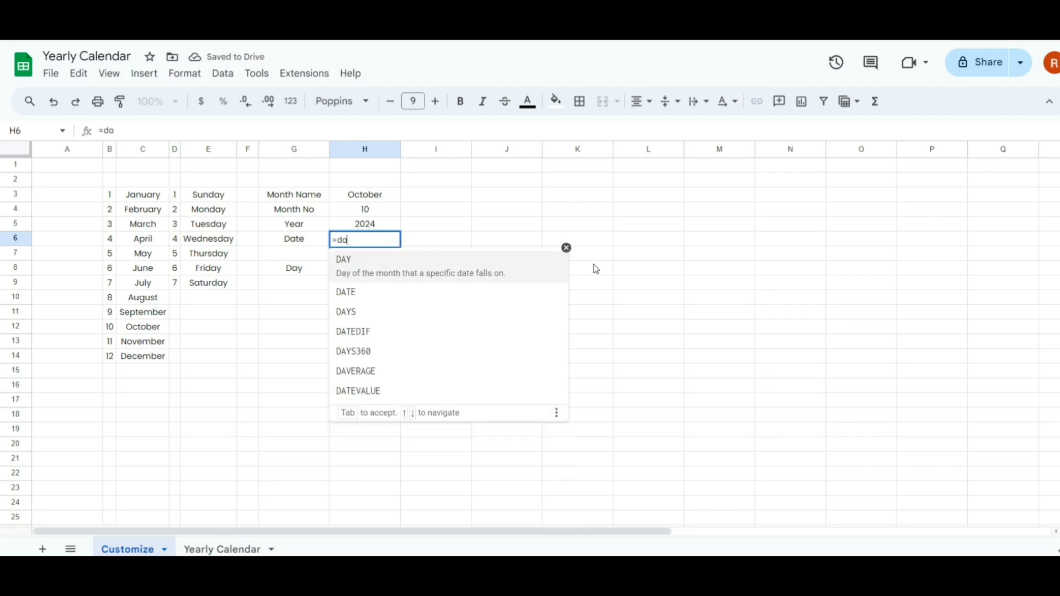
{"action": "type", "text": "te"}
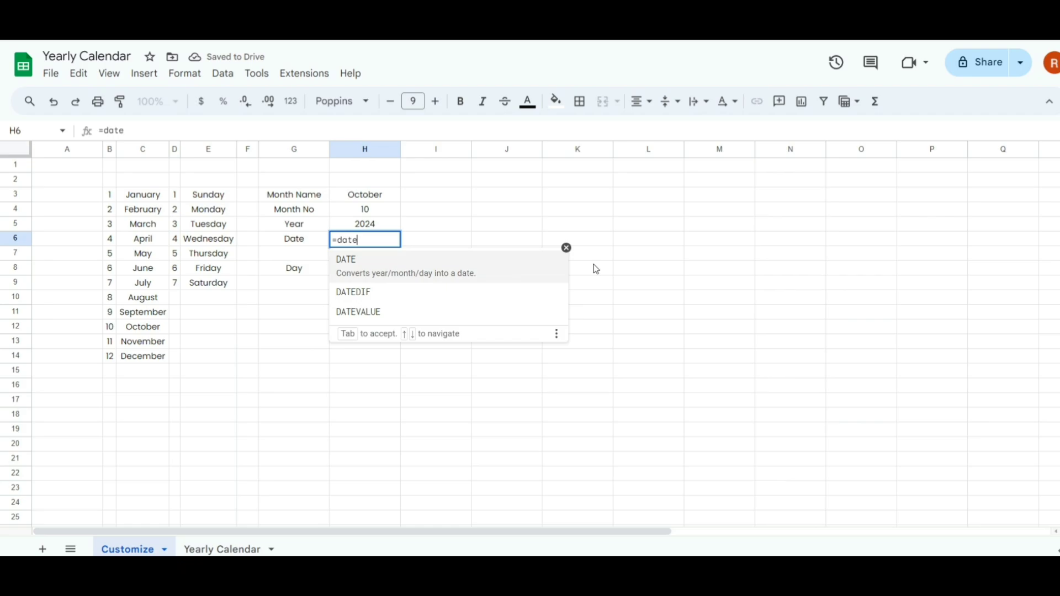
{"action": "key", "text": "Tab"}
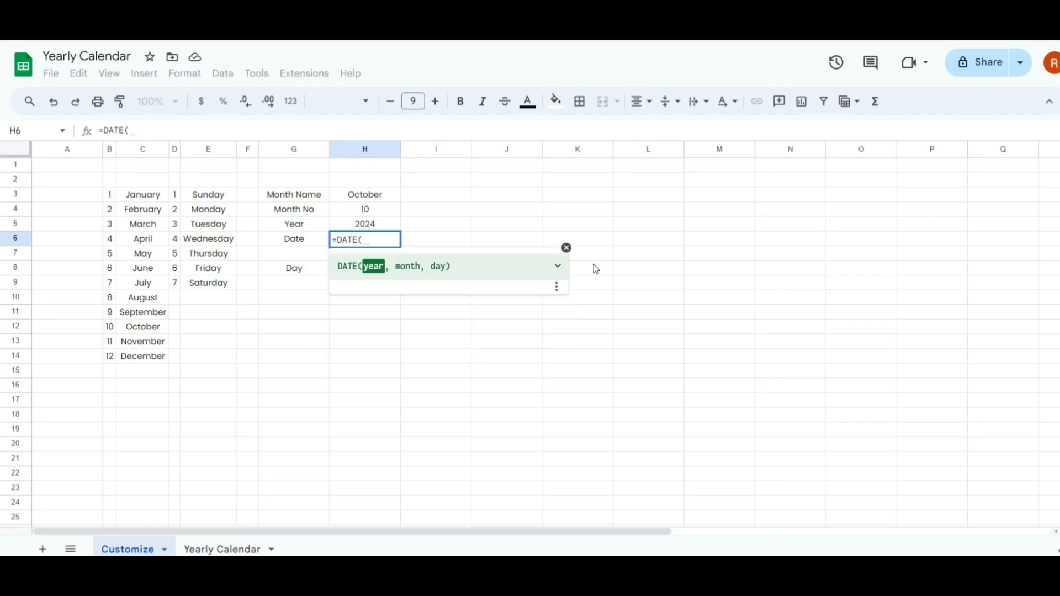
{"action": "left_click", "coordinate": [387, 224]}
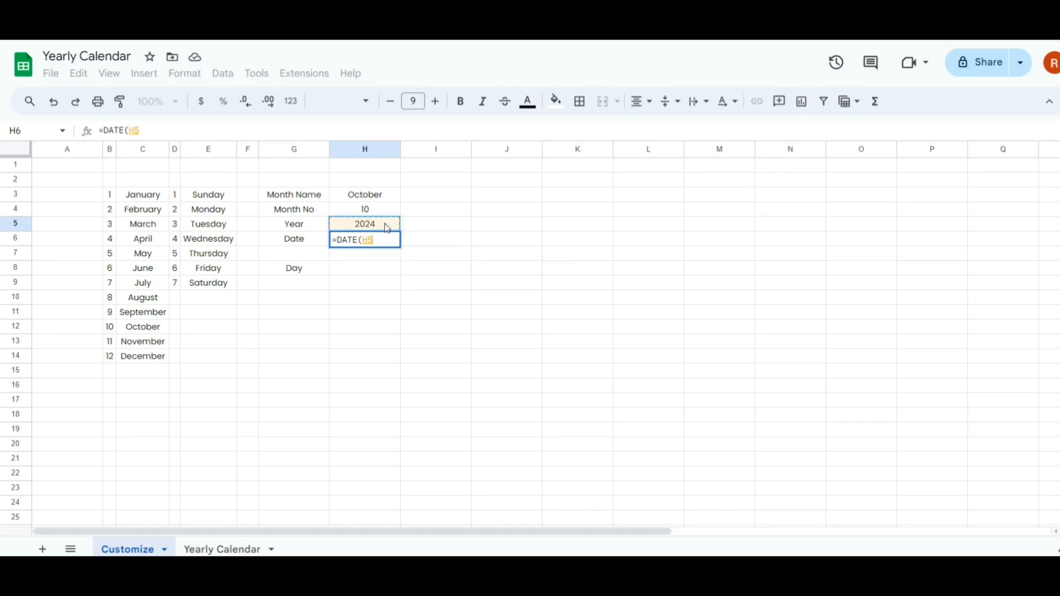
{"action": "type", "text": ","}
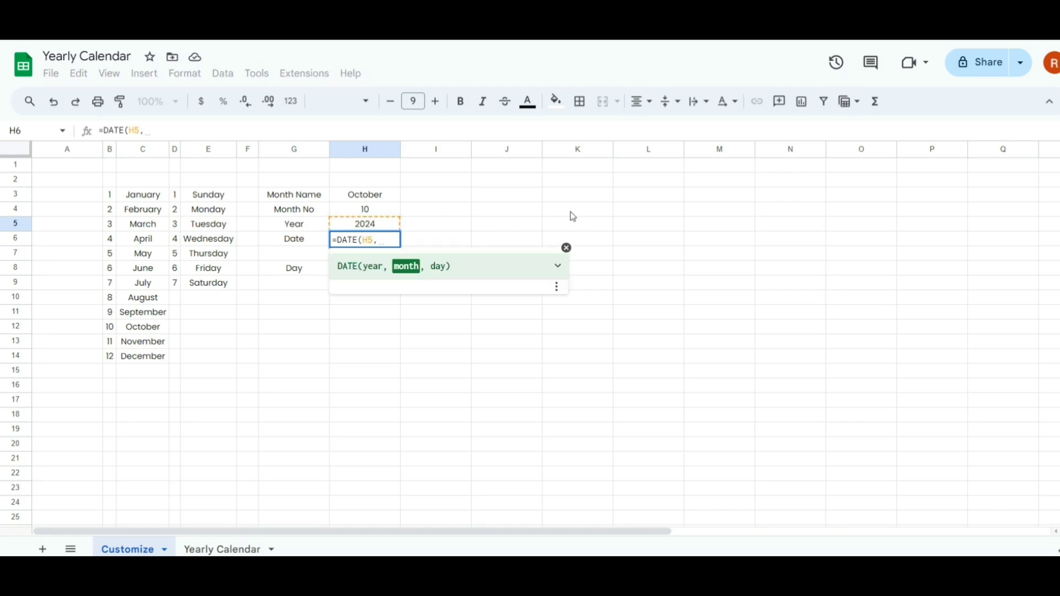
{"action": "left_click", "coordinate": [367, 208]}
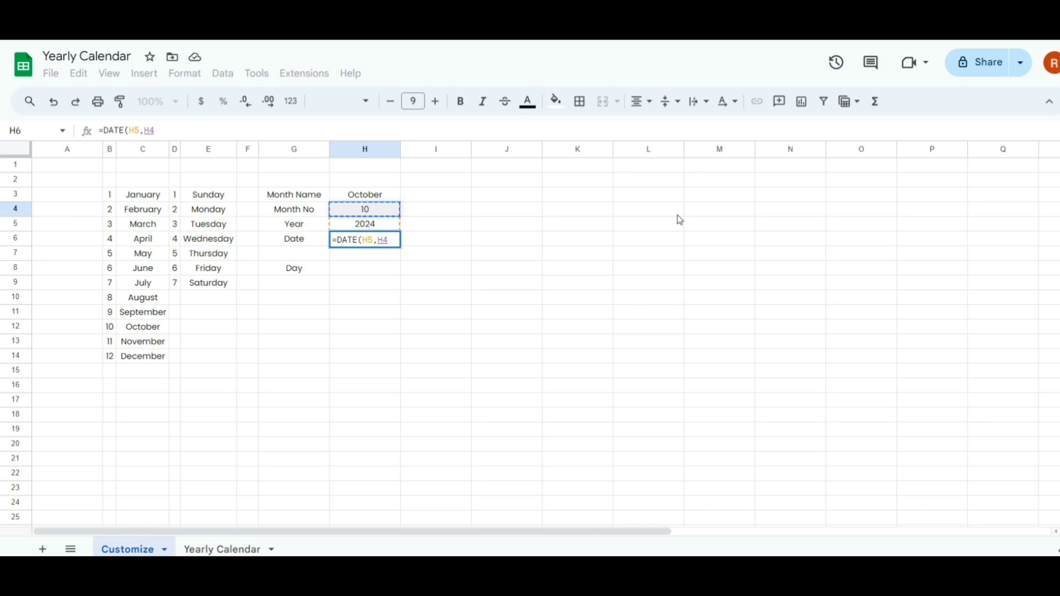
{"action": "type", "text": ","}
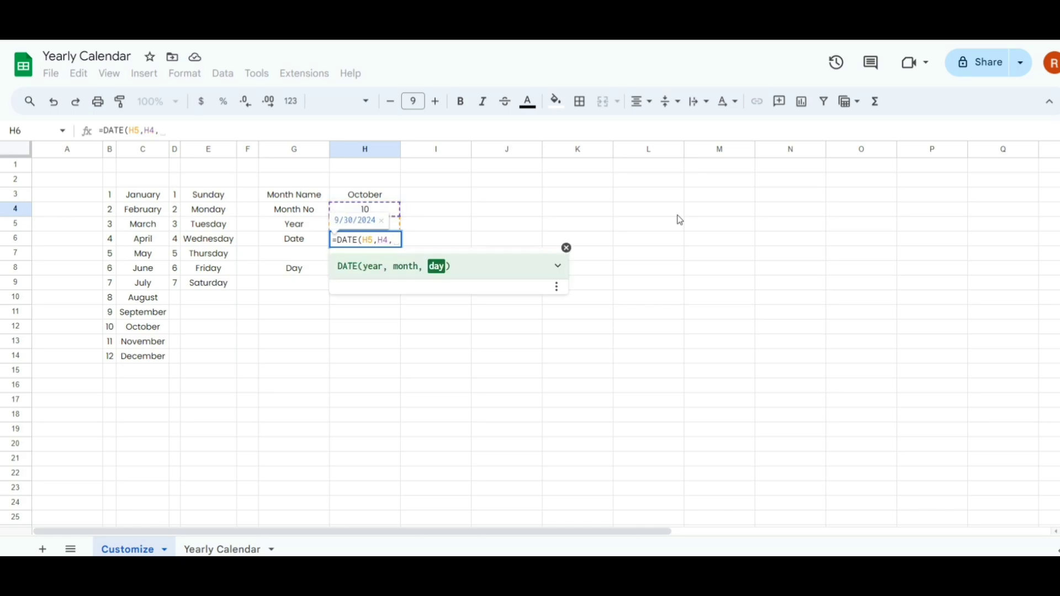
{"action": "type", "text": "1"}
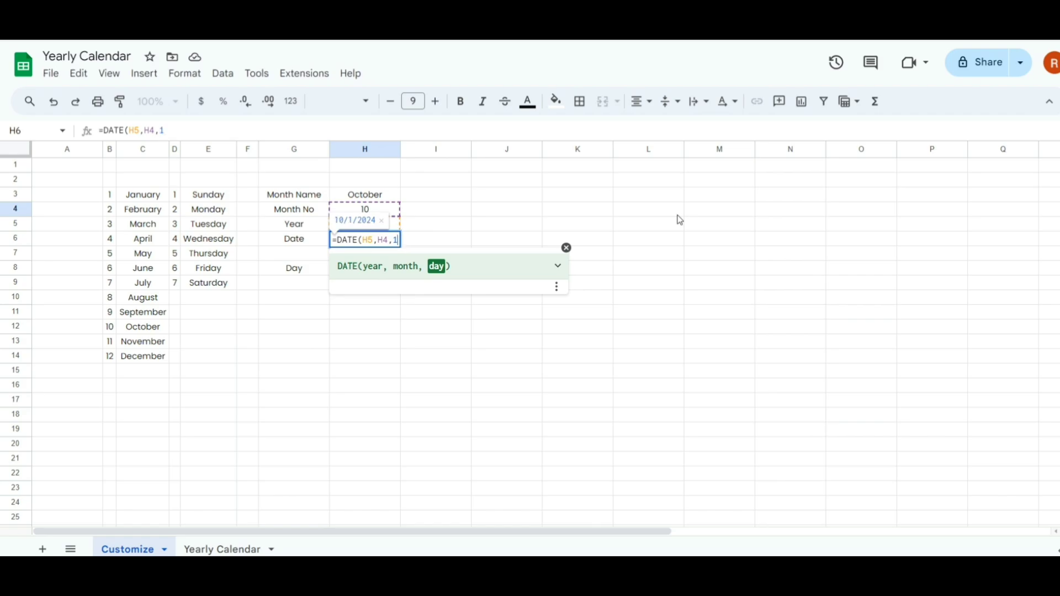
{"action": "type", "text": ")"}
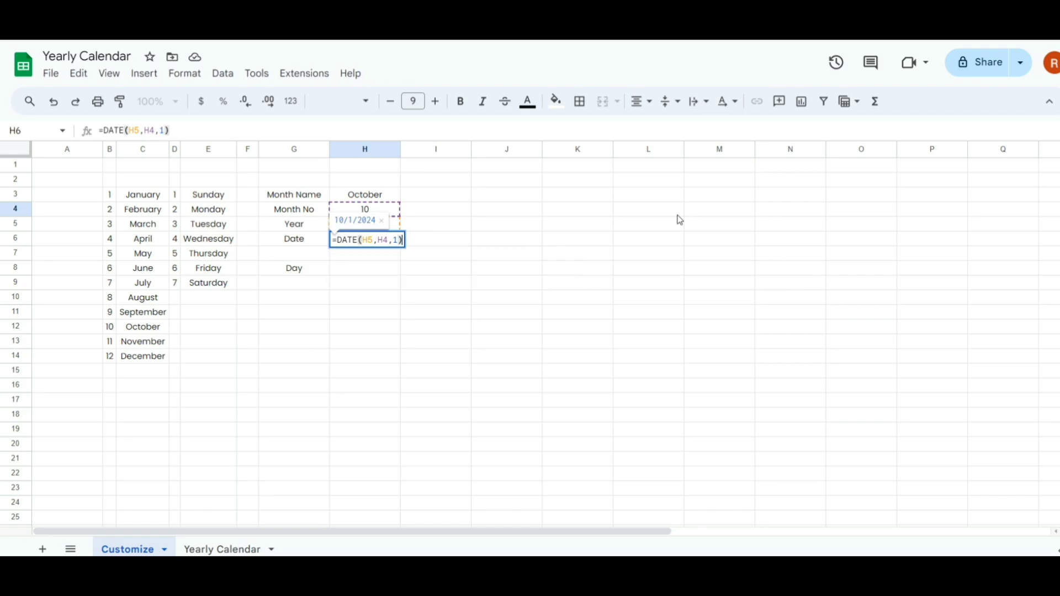
{"action": "key", "text": "Return"}
Step: Link the Day cell H8 on the Customize sheet to the selected start day with ='Yearly Calendar'!U3
{"action": "left_click", "coordinate": [369, 272]}
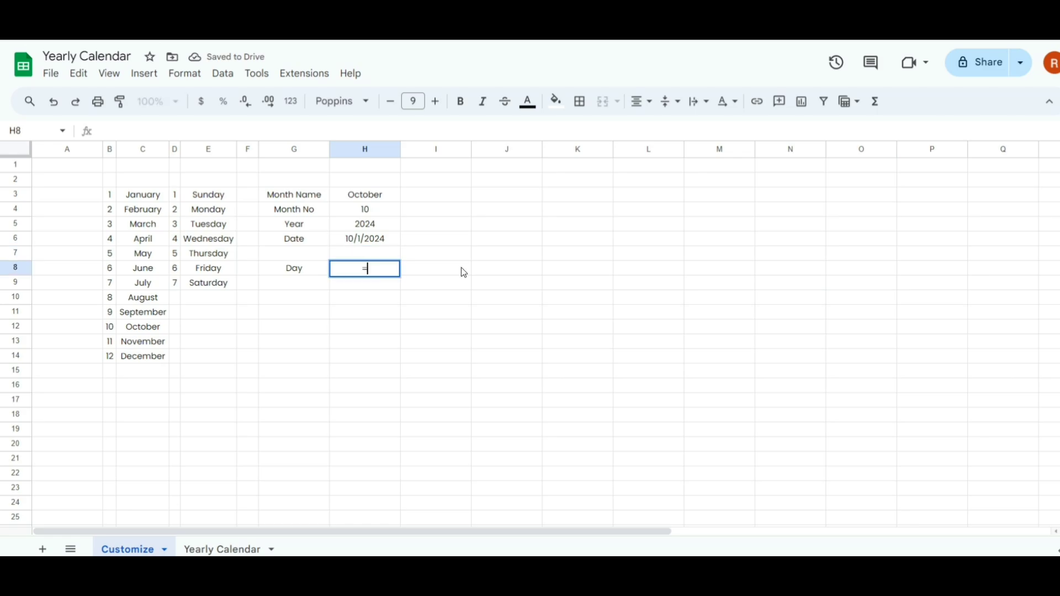
{"action": "type", "text": "="}
{"action": "left_click", "coordinate": [213, 548]}
{"action": "left_click", "coordinate": [893, 199]}
{"action": "key", "text": "Return"}
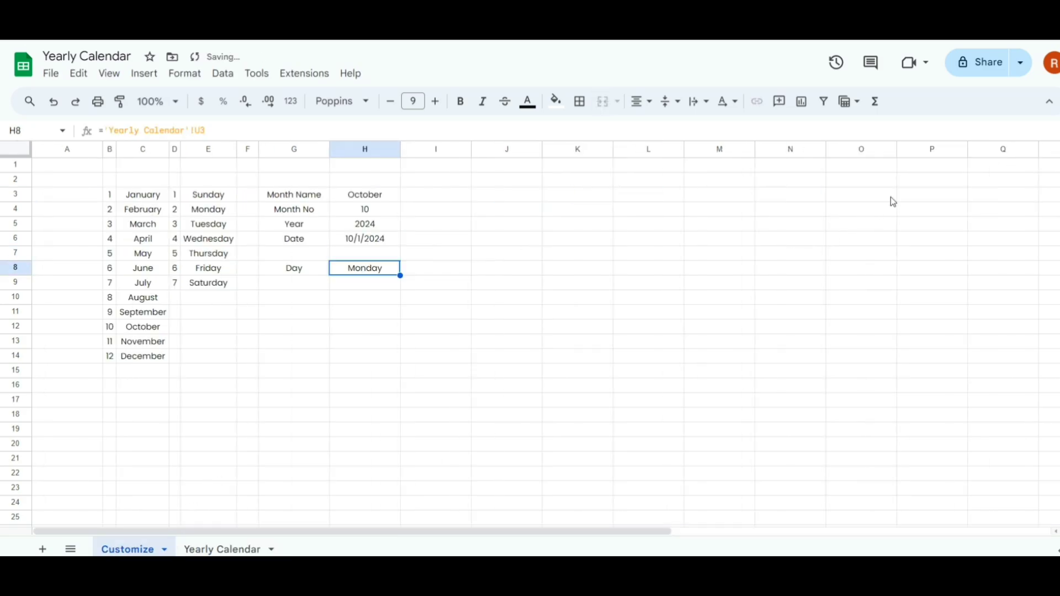
{"action": "left_click", "coordinate": [493, 200]}
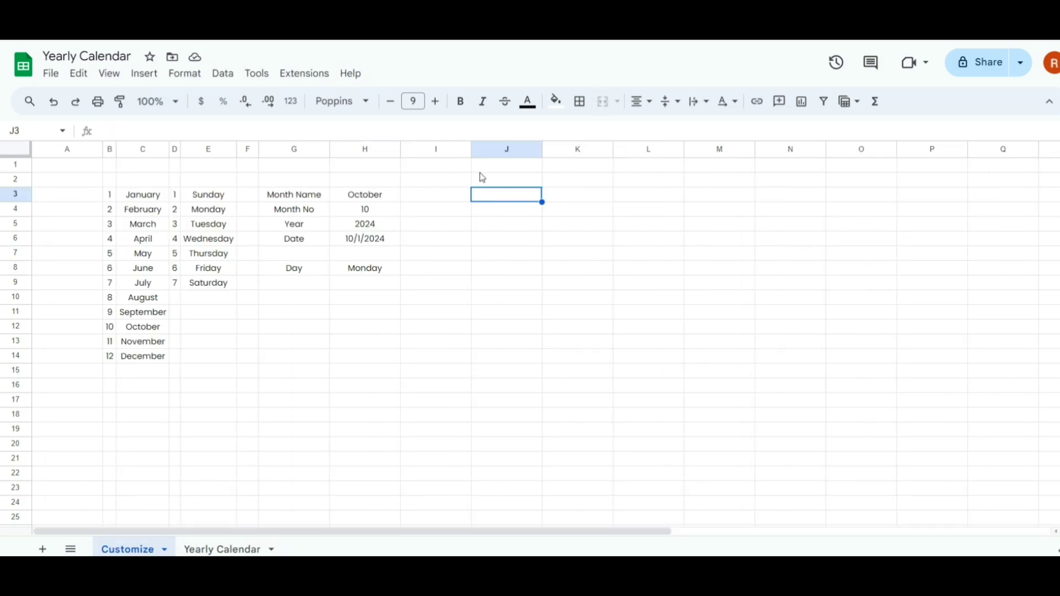
Step: Narrow spacer column I on the Customize sheet and link J3 to the first date of the selected month with =H6
{"action": "left_click_drag", "start_coordinate": [471, 149], "coordinate": [430, 158]}
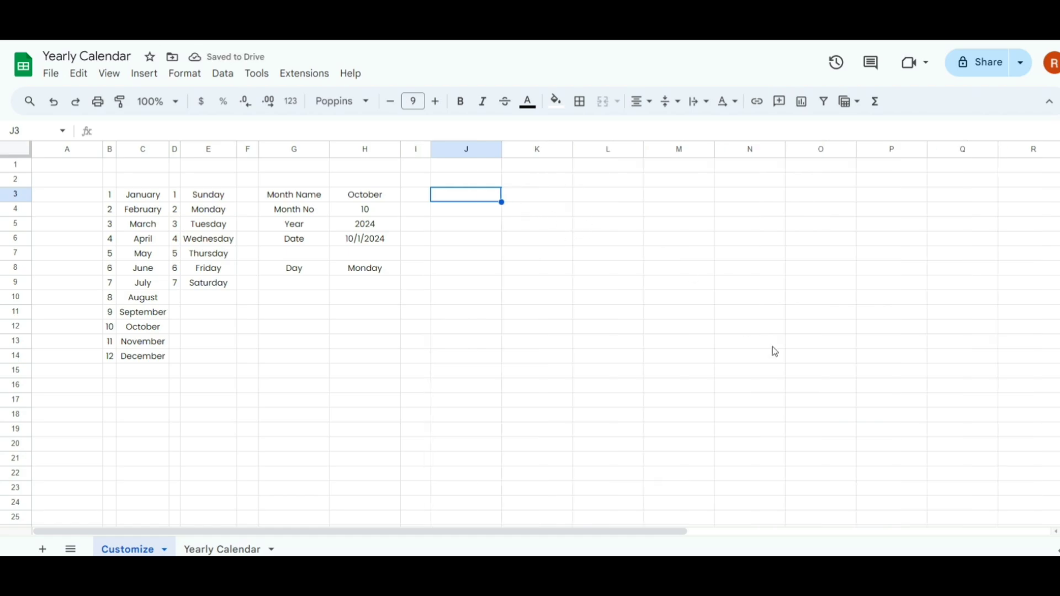
{"action": "type", "text": "="}
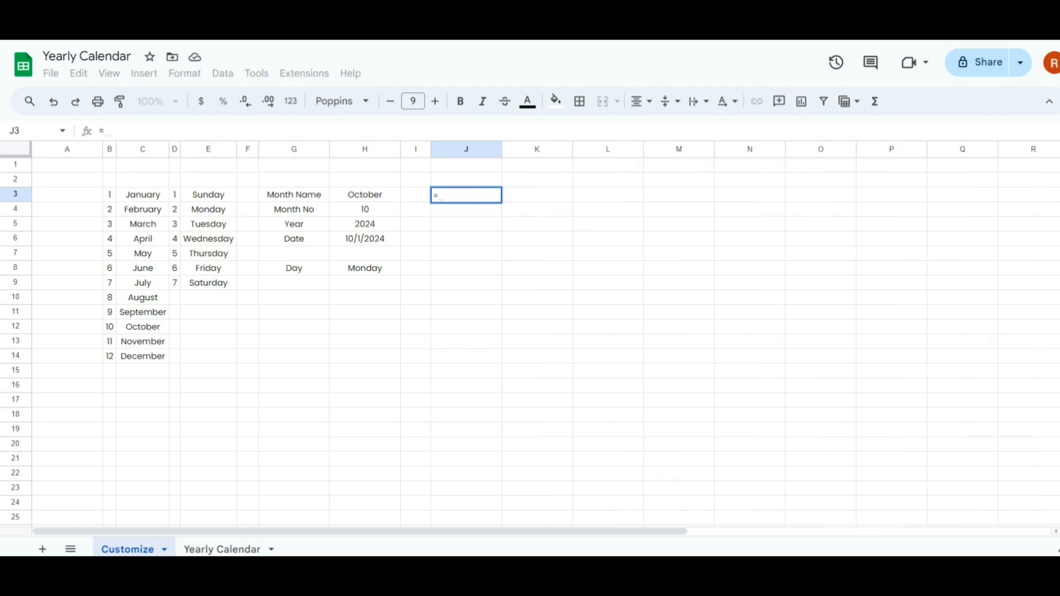
{"action": "left_click", "coordinate": [374, 241]}
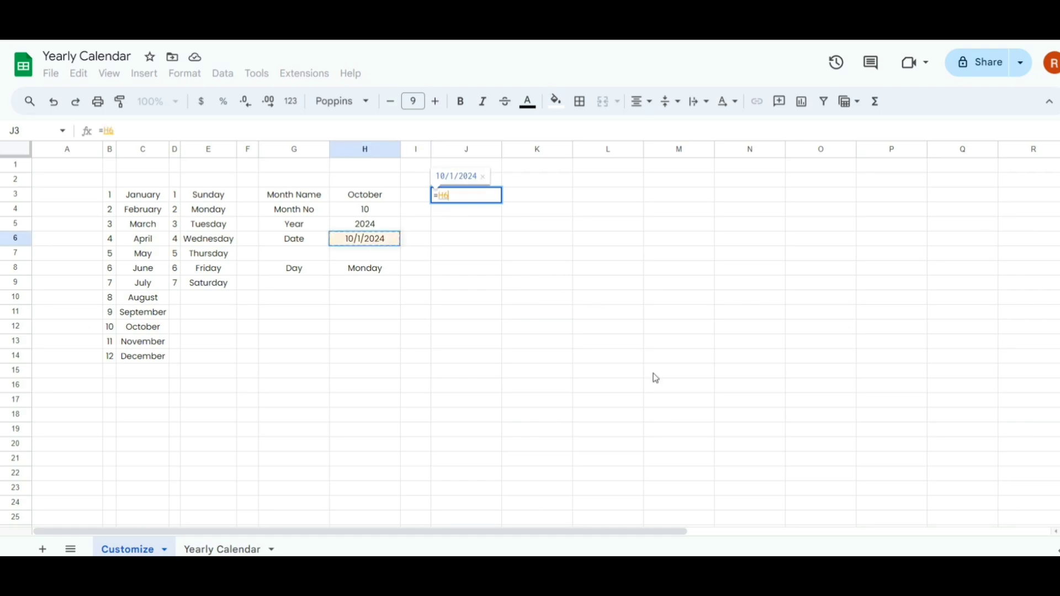
{"action": "key", "text": "Return"}
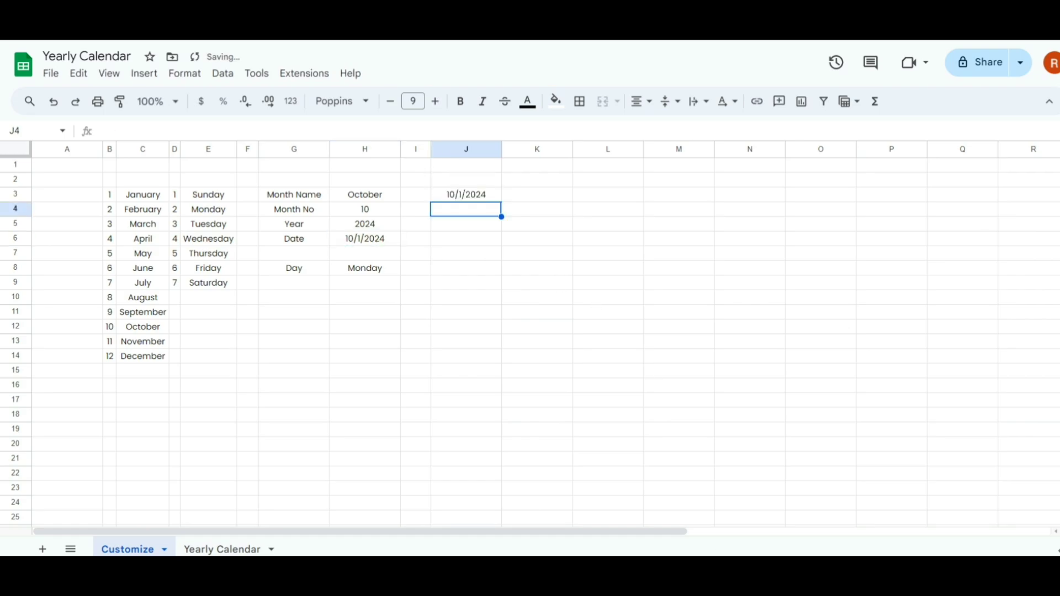
Step: Calculate the start of each following month with =EDATE(J3,1) in J4 and fill the formula down to J14
{"action": "type", "text": "="}
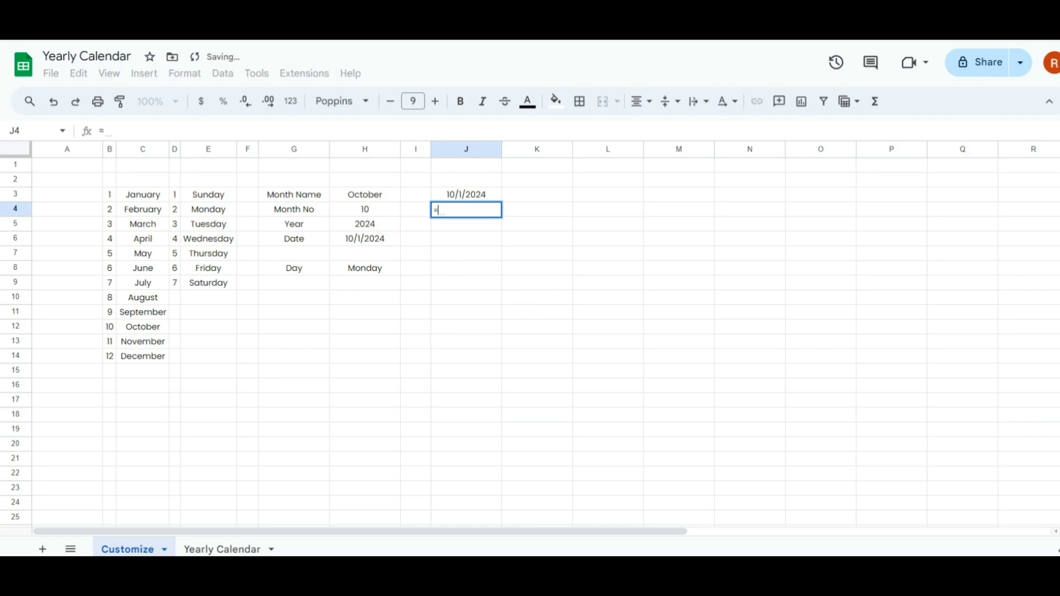
{"action": "type", "text": "eda"}
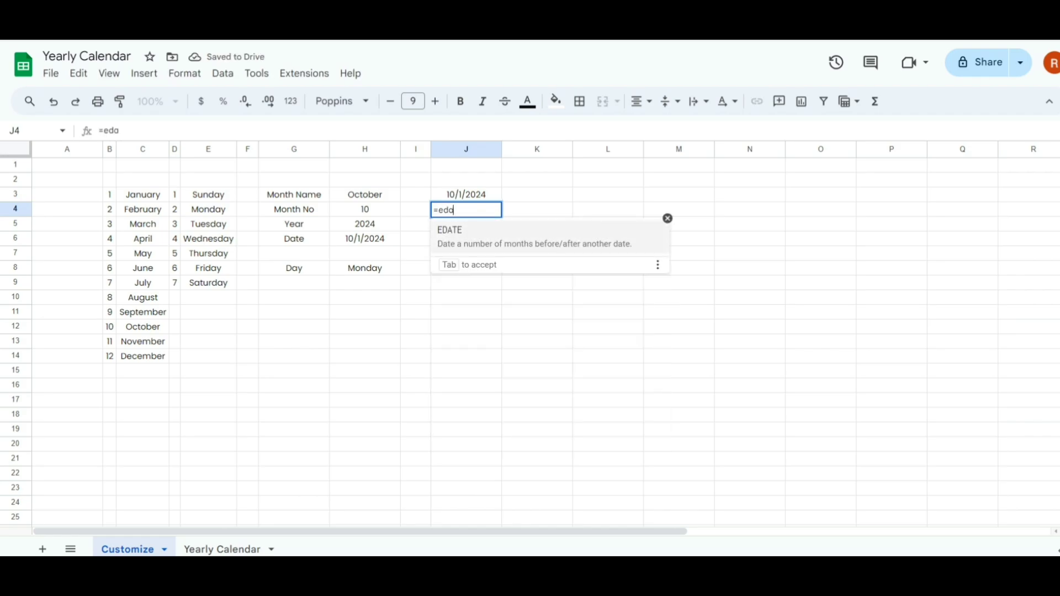
{"action": "key", "text": "Tab"}
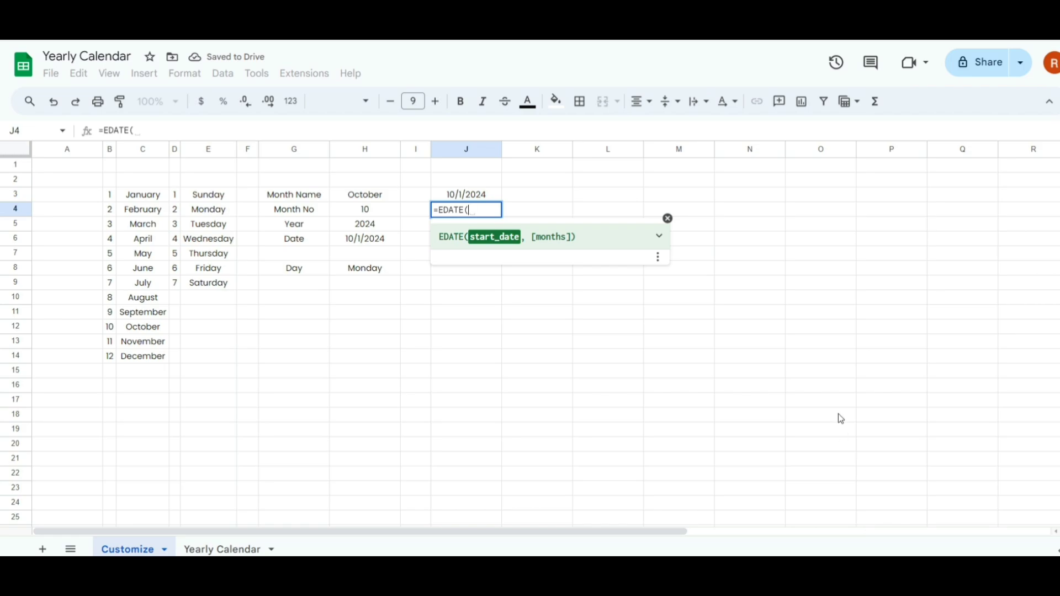
{"action": "left_click", "coordinate": [495, 197]}
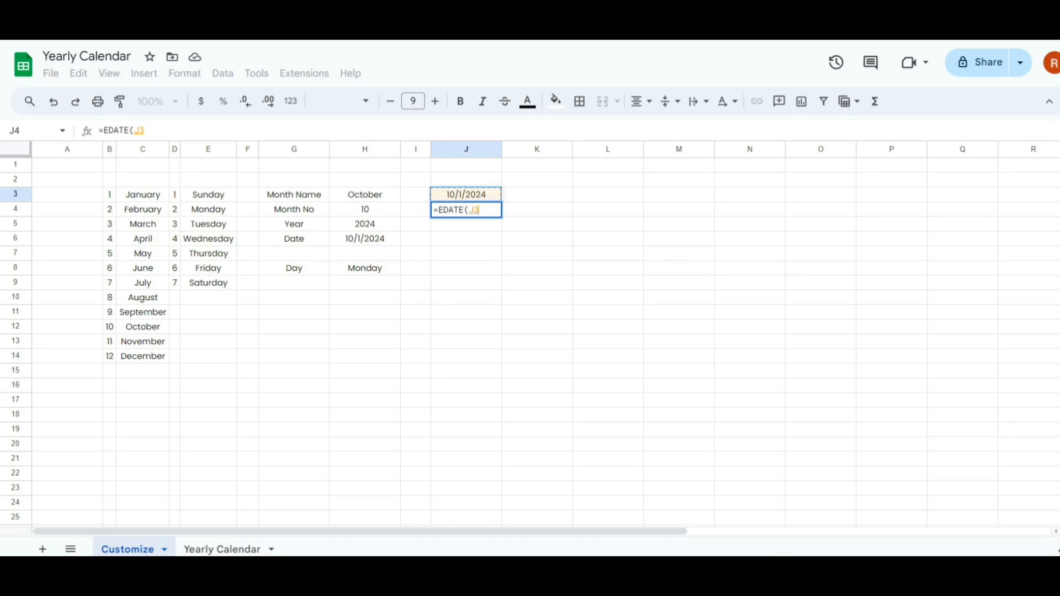
{"action": "type", "text": ",1"}
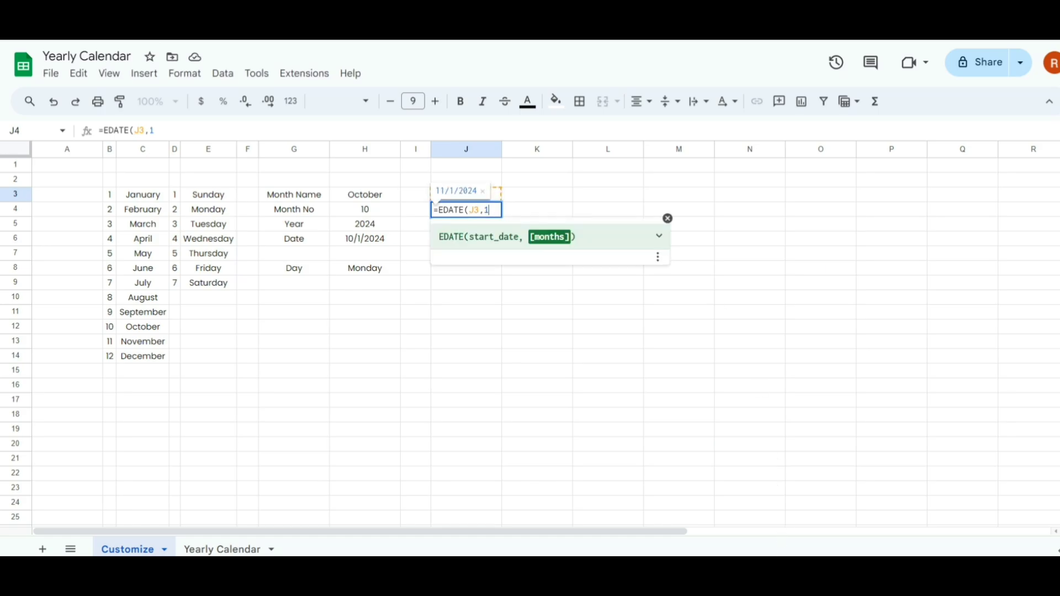
{"action": "type", "text": ")"}
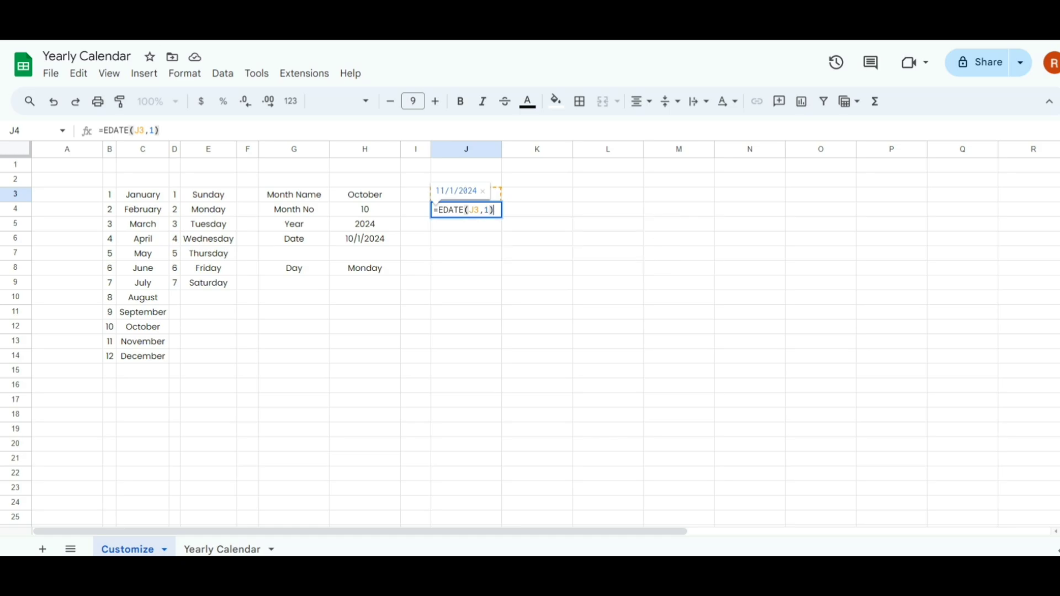
{"action": "key", "text": "Return"}
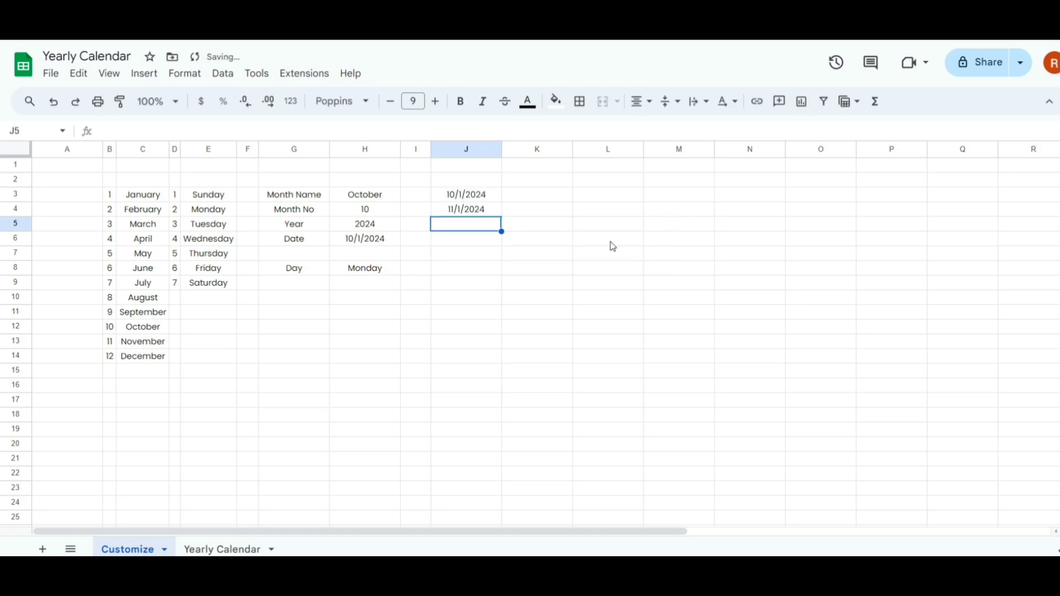
{"action": "left_click", "coordinate": [476, 214]}
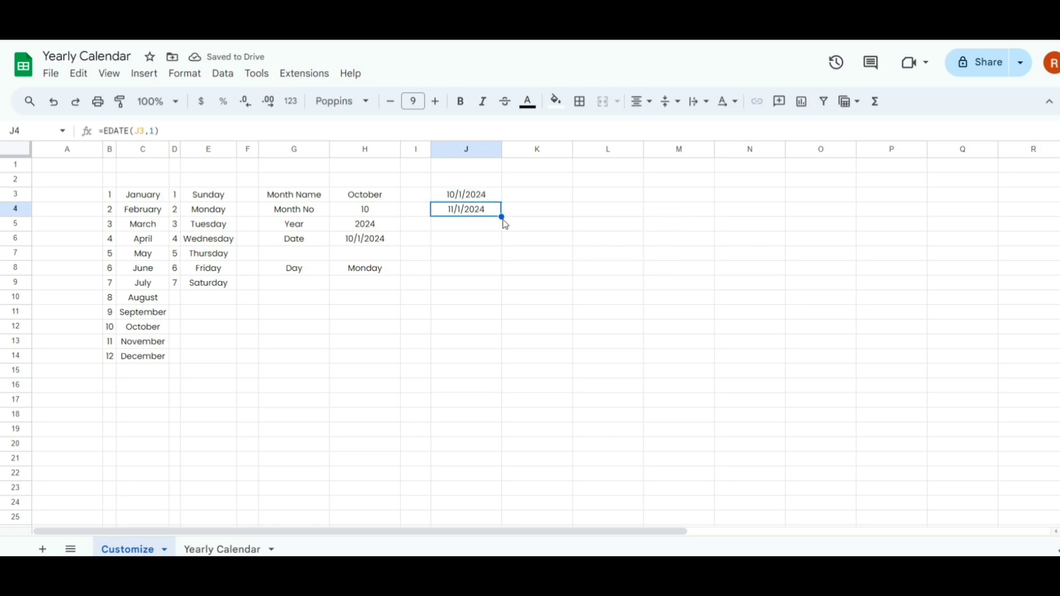
{"action": "left_click_drag", "start_coordinate": [501, 217], "coordinate": [495, 355]}
Step: Get the weekday number of each month's first date with =WEEKDAY(J3) in K3 and fill it down to K14
{"action": "left_click", "coordinate": [544, 197]}
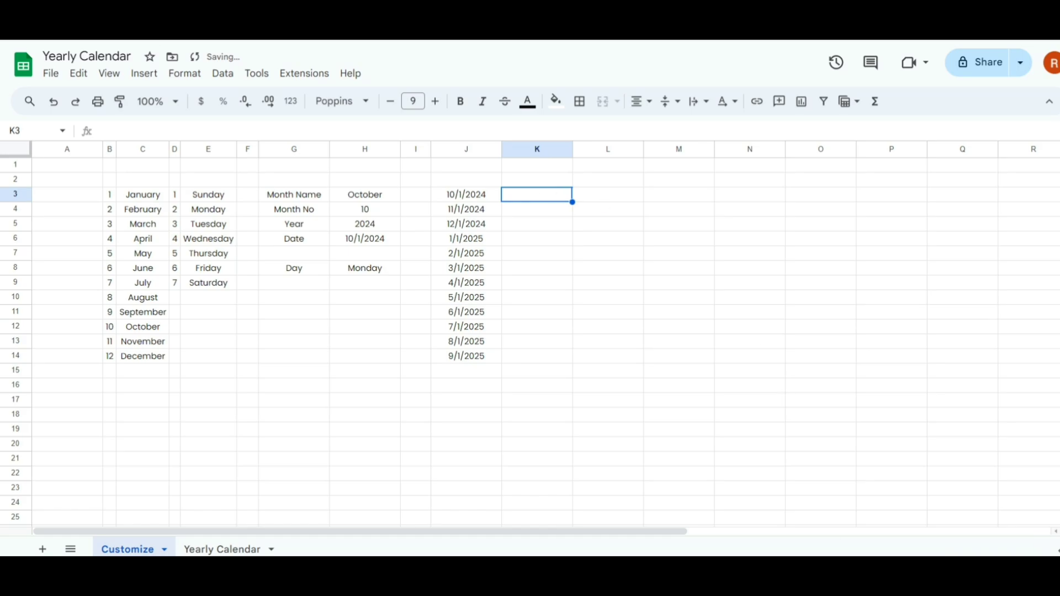
{"action": "type", "text": "="}
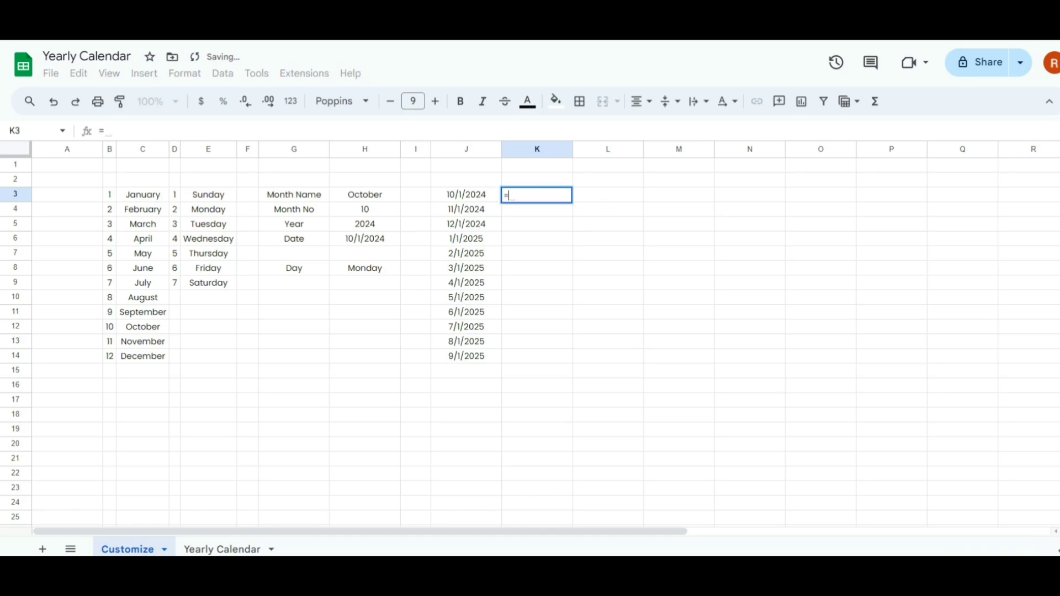
{"action": "type", "text": "weekd"}
{"action": "key", "text": "Tab"}
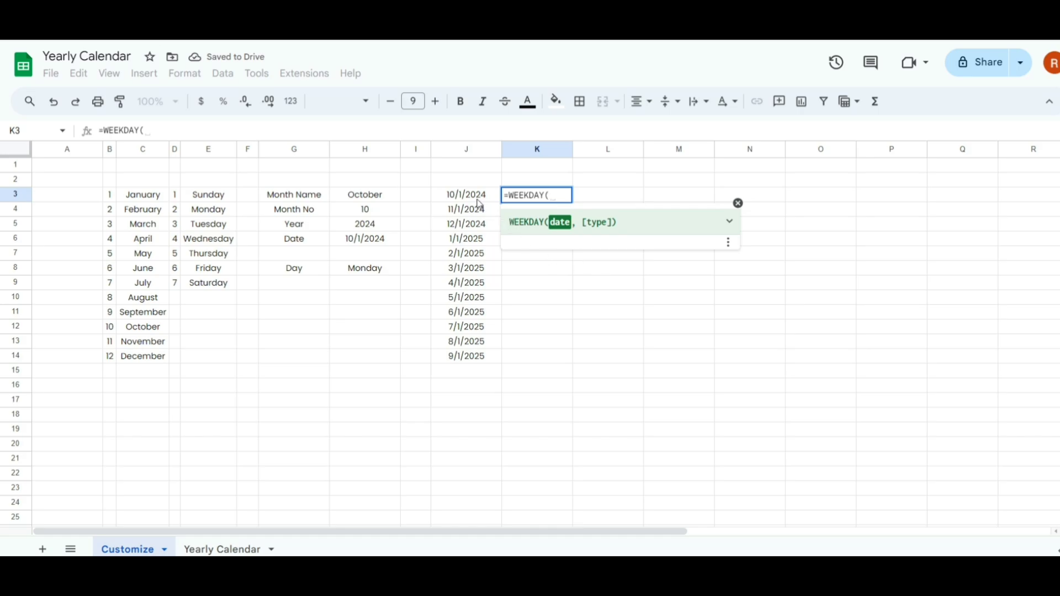
{"action": "left_click", "coordinate": [478, 203]}
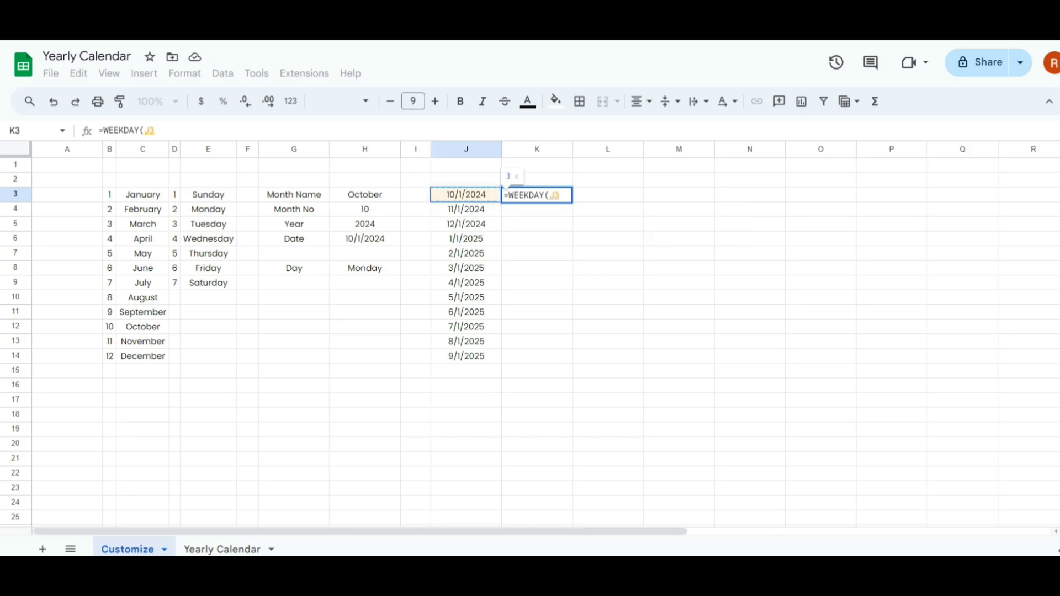
{"action": "key", "text": "Return"}
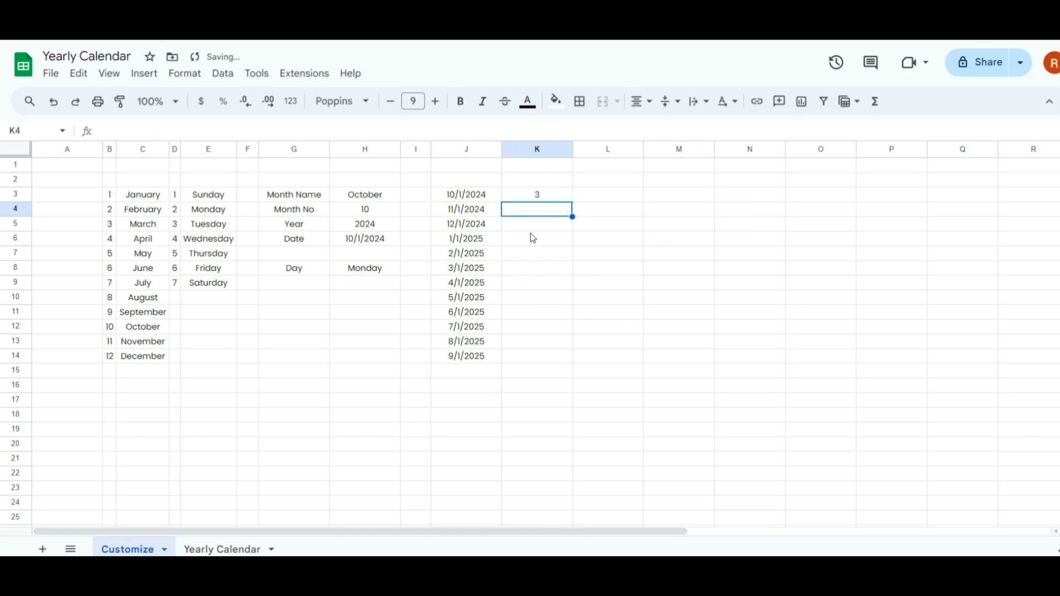
{"action": "left_click", "coordinate": [559, 198]}
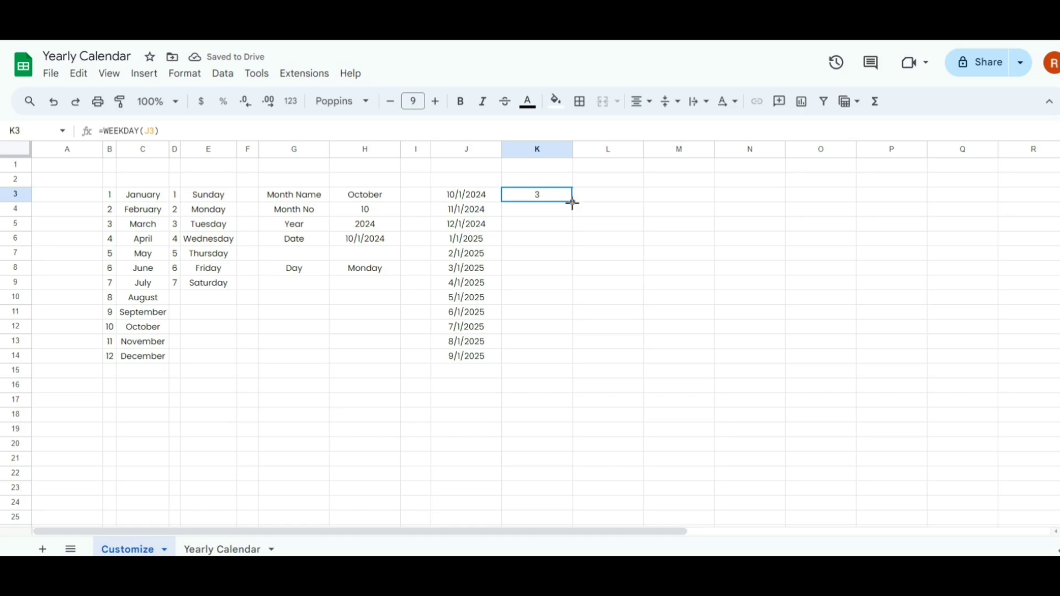
{"action": "double_click", "coordinate": [573, 203]}
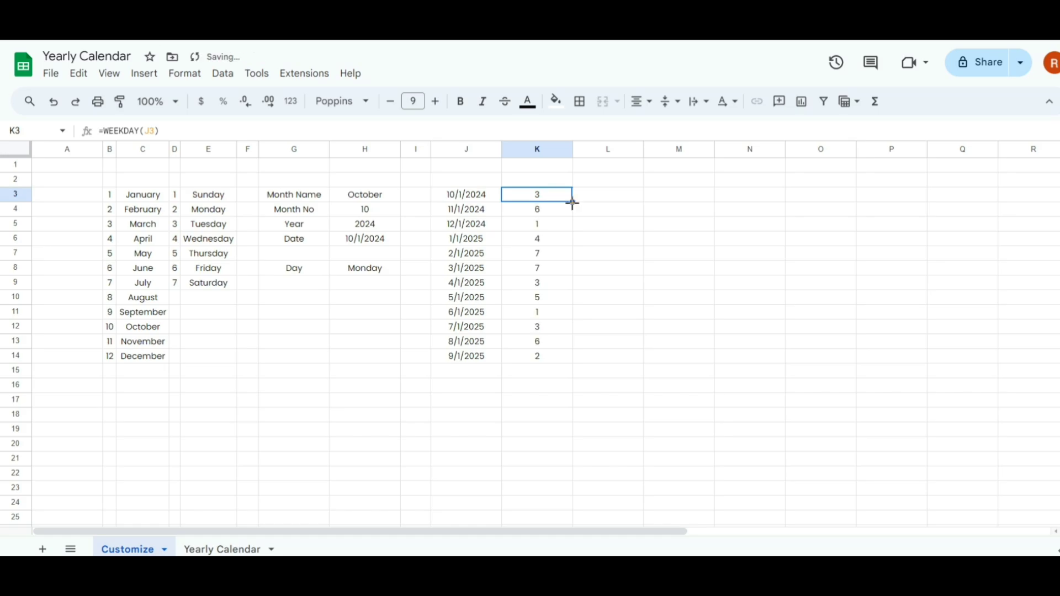
Step: Subtract the weekday number from each month's first date with =J3-K3 in L3 and fill it down to L14
{"action": "left_click", "coordinate": [607, 202]}
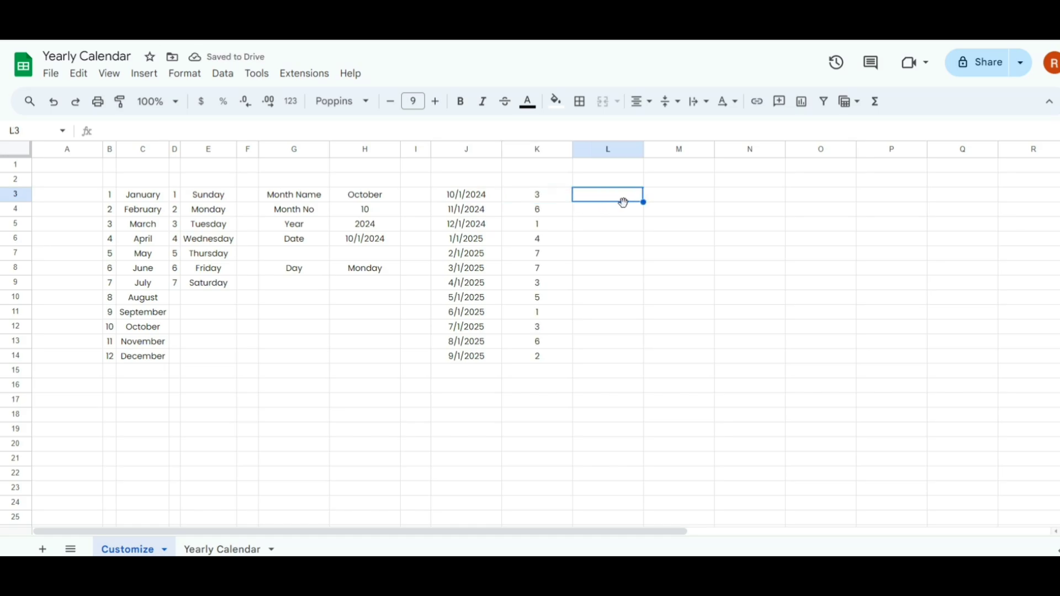
{"action": "type", "text": "="}
{"action": "left_click", "coordinate": [488, 199]}
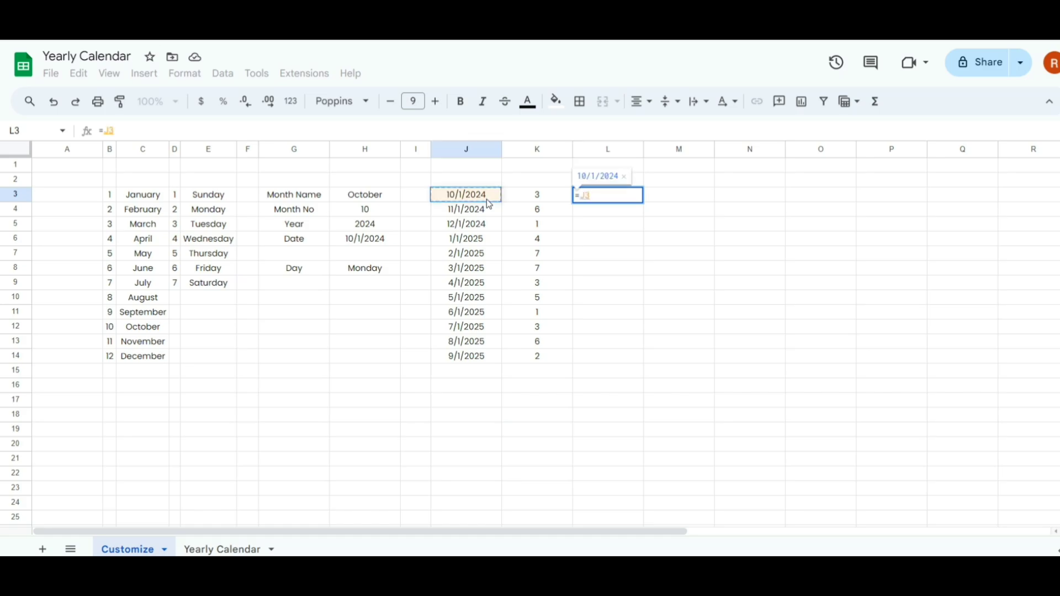
{"action": "type", "text": "-"}
{"action": "left_click", "coordinate": [529, 202]}
{"action": "key", "text": "Return"}
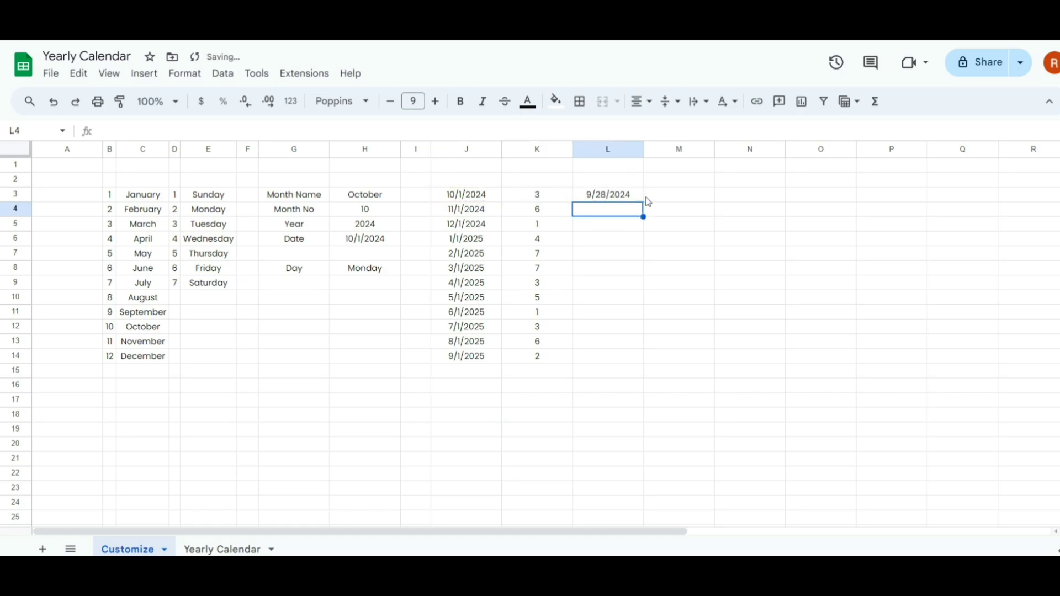
{"action": "left_click", "coordinate": [635, 199]}
{"action": "left_click_drag", "start_coordinate": [643, 203], "coordinate": [646, 360]}
Step: Add the column headers Sunday in M2 and Monday in N2 of the Customize sheet
{"action": "left_click", "coordinate": [682, 198]}
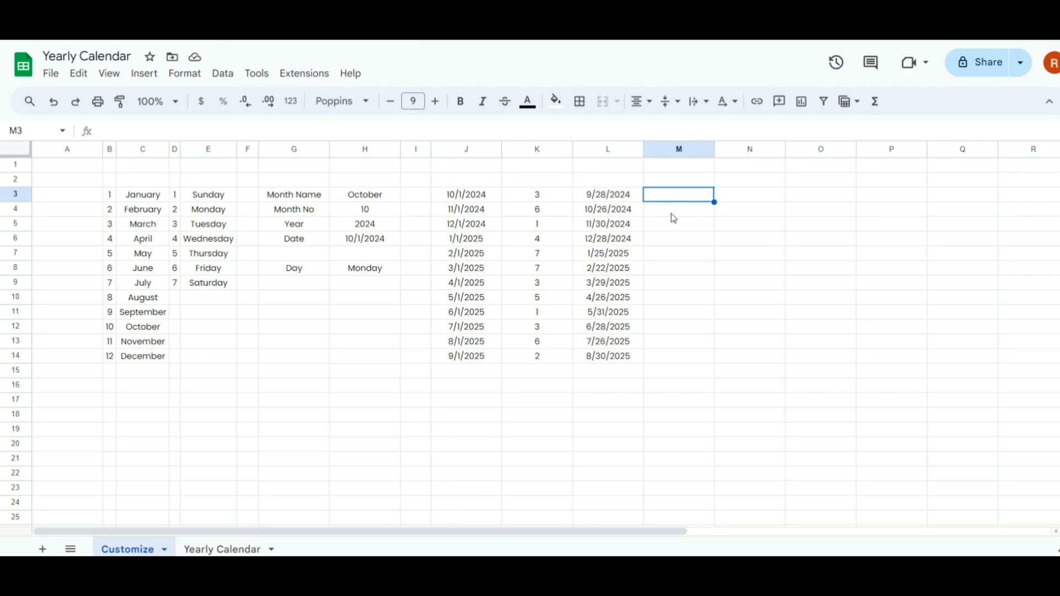
{"action": "double_click", "coordinate": [678, 181]}
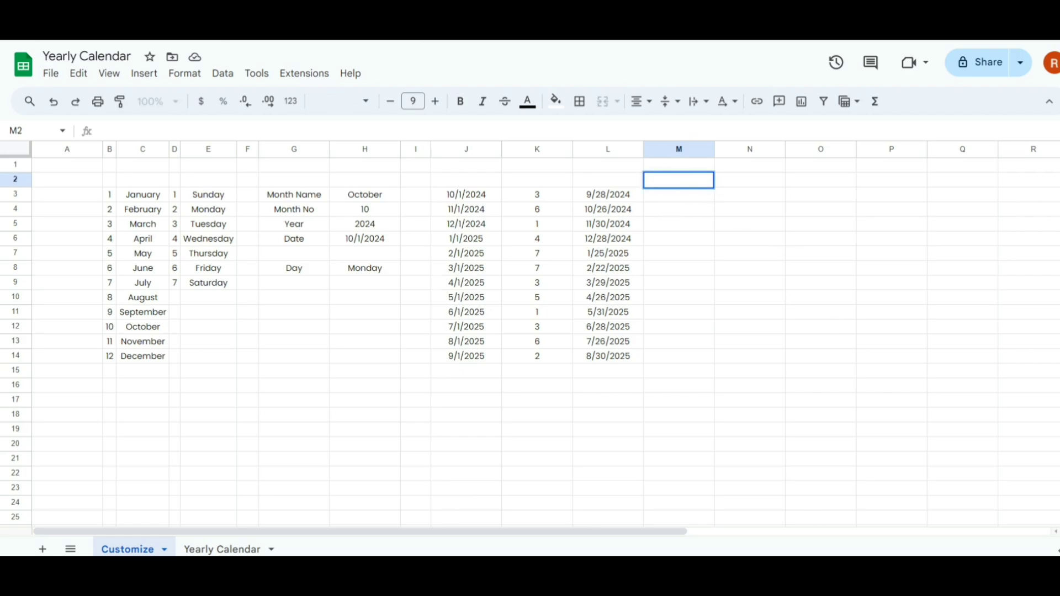
{"action": "type", "text": "Sunday"}
{"action": "key", "text": "Tab"}
{"action": "type", "text": "Monday"}
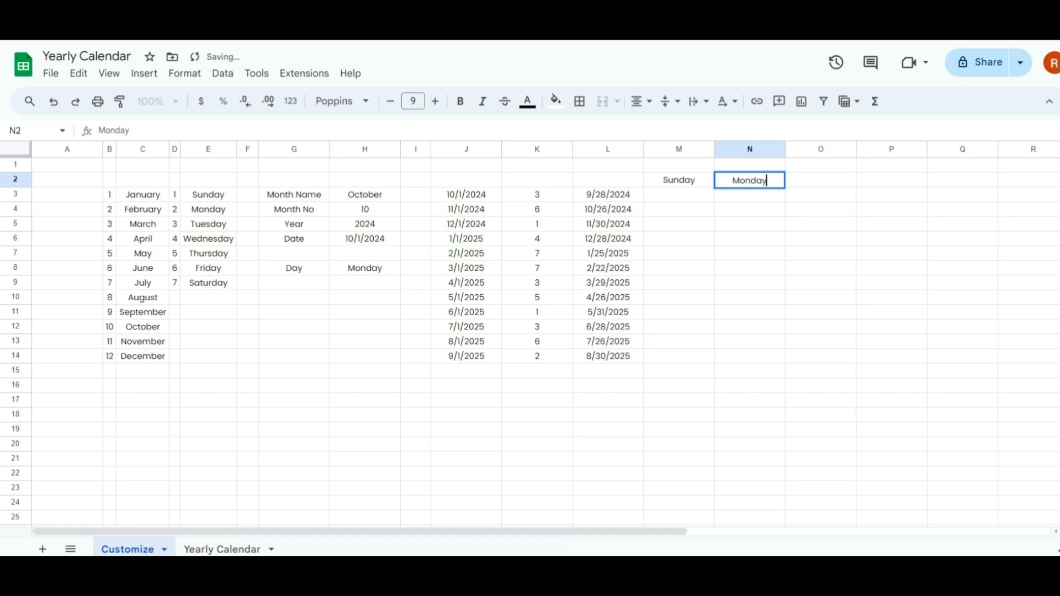
{"action": "key", "text": "Tab"}
{"action": "key", "text": "Return"}
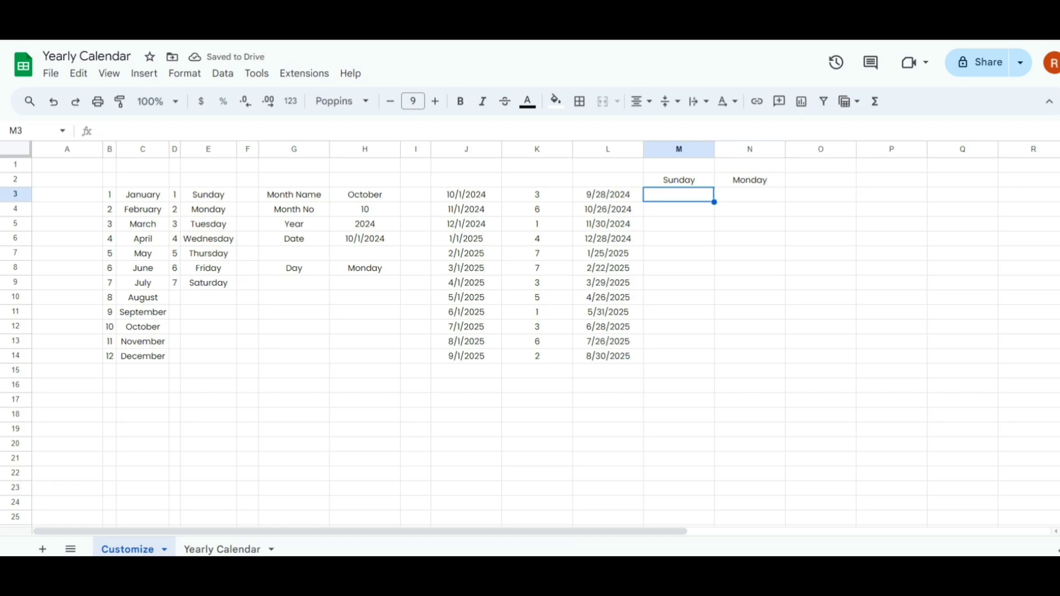
Step: Write the Sunday start formula =IF(K3=1,J3,L3+1) in M3 of the Customize sheet
{"action": "type", "text": "=if"}
{"action": "key", "text": "Tab"}
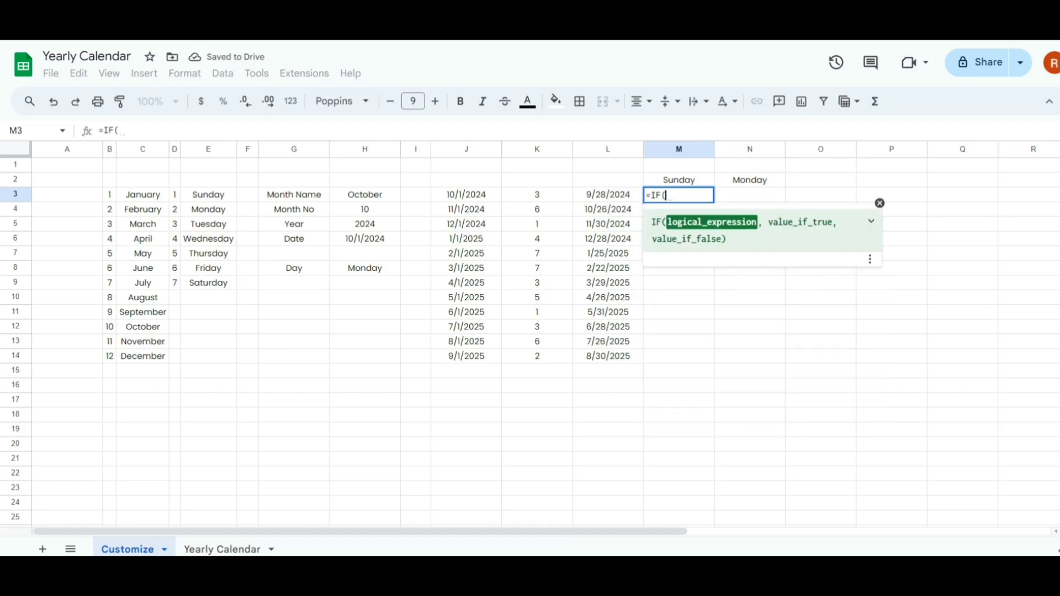
{"action": "left_click", "coordinate": [513, 199]}
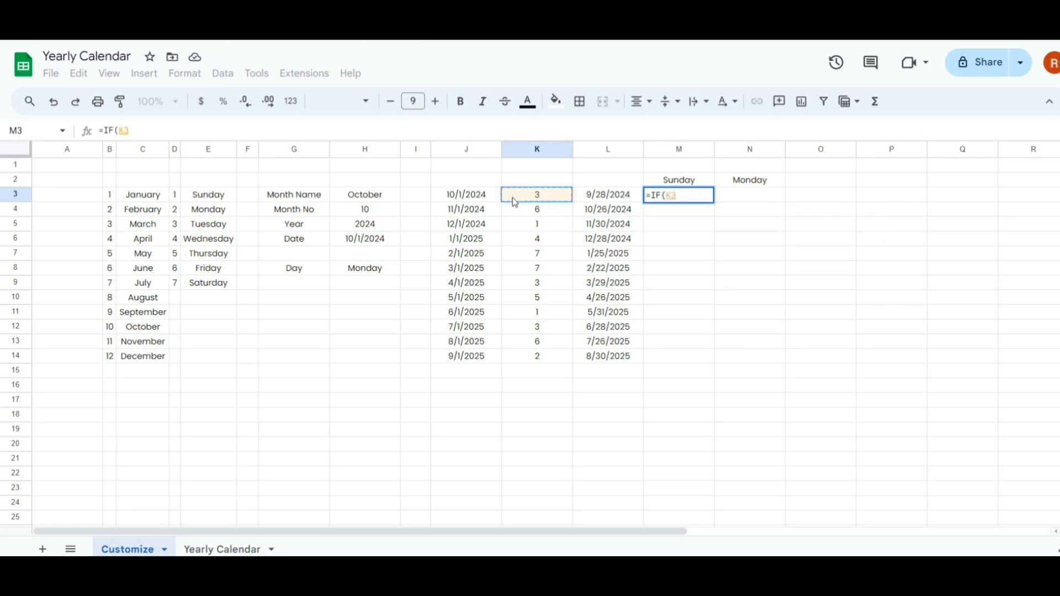
{"action": "type", "text": "=1"}
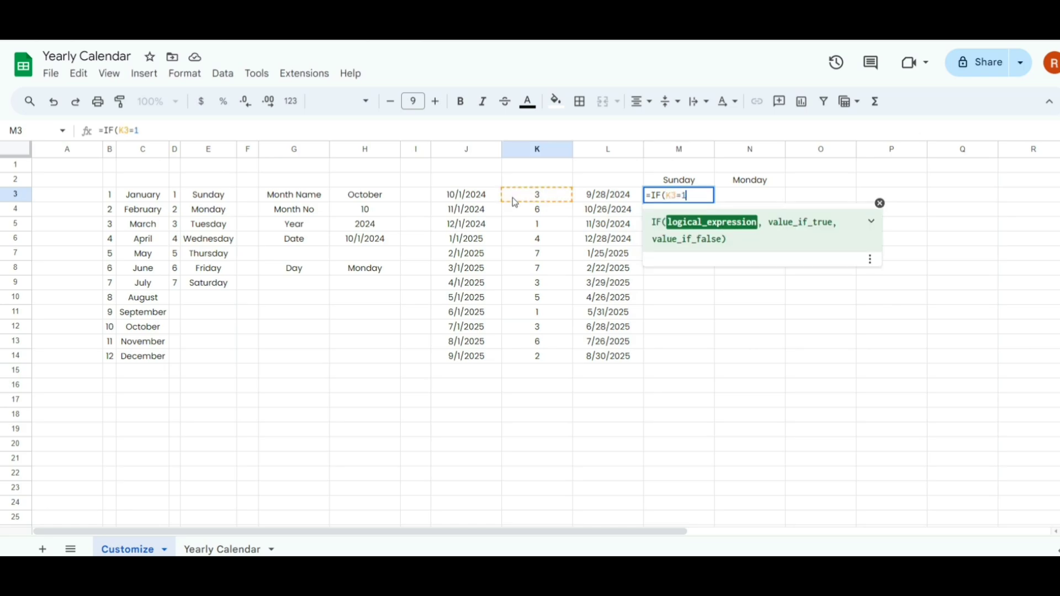
{"action": "type", "text": ","}
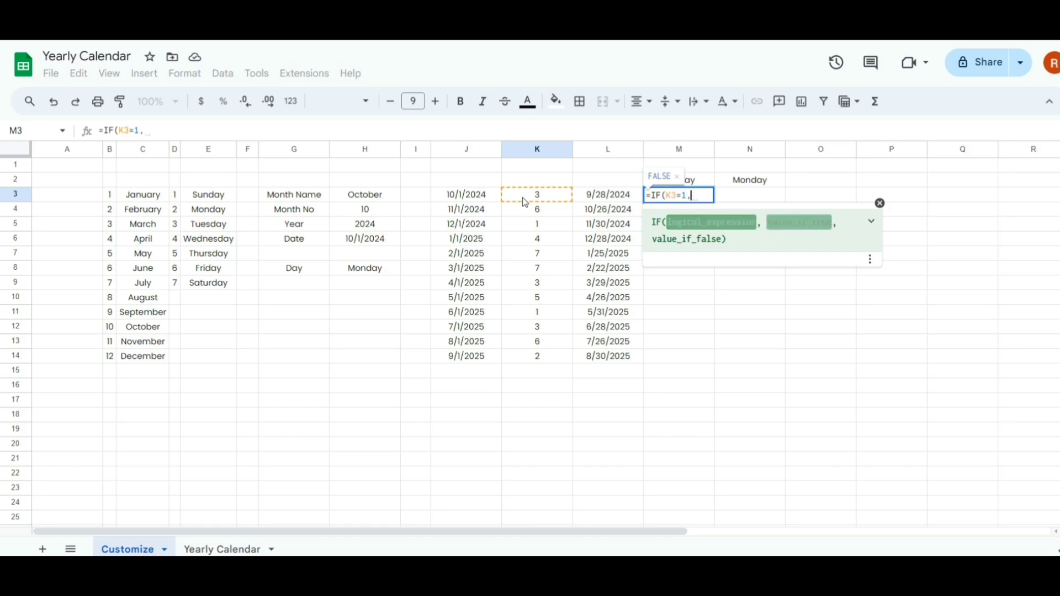
{"action": "left_click", "coordinate": [479, 203]}
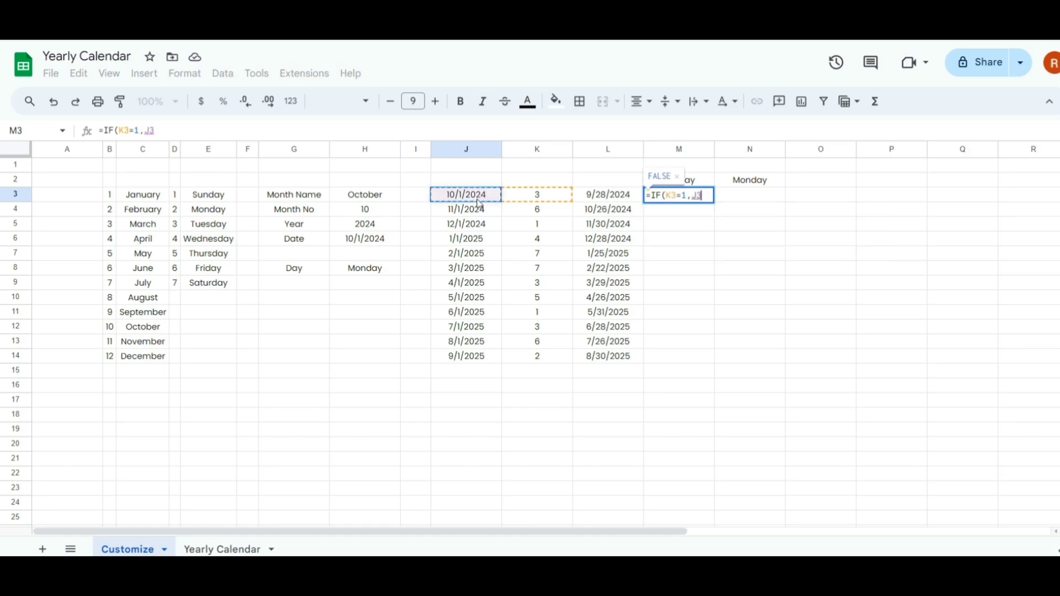
{"action": "type", "text": ","}
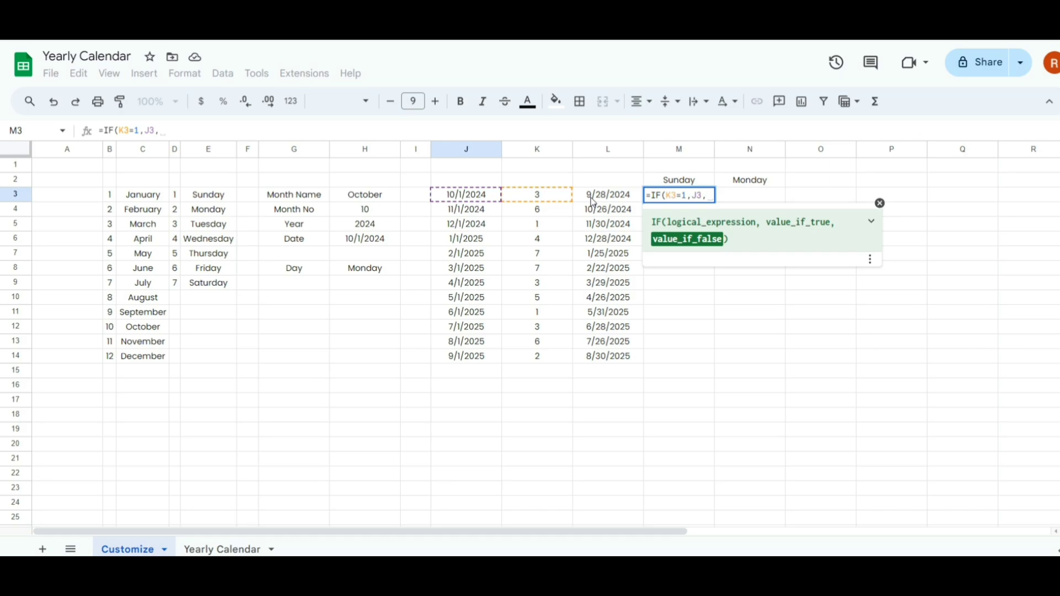
{"action": "left_click", "coordinate": [594, 200]}
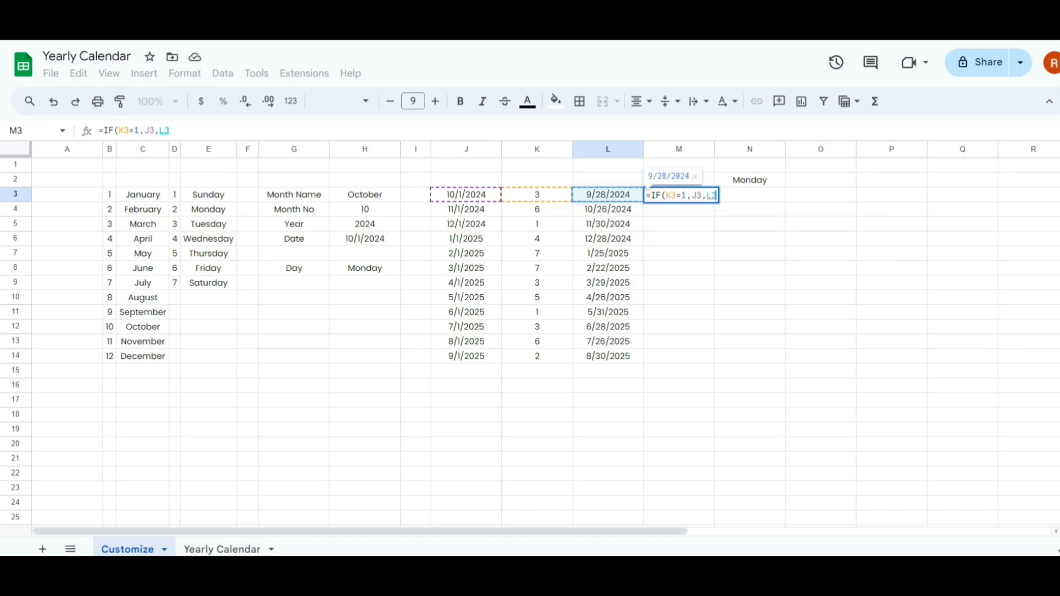
{"action": "type", "text": "+1"}
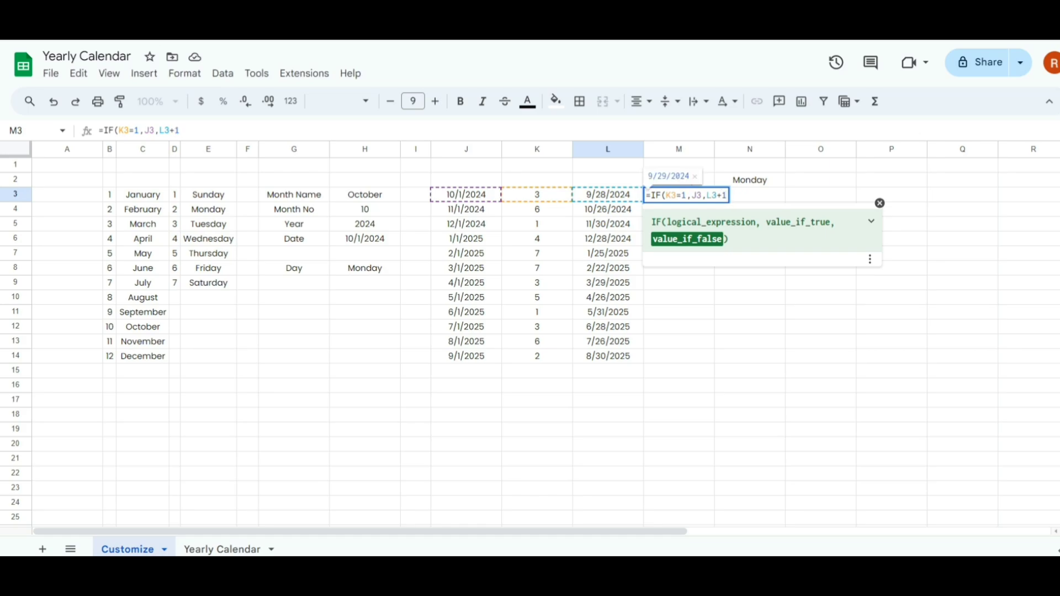
{"action": "type", "text": ")"}
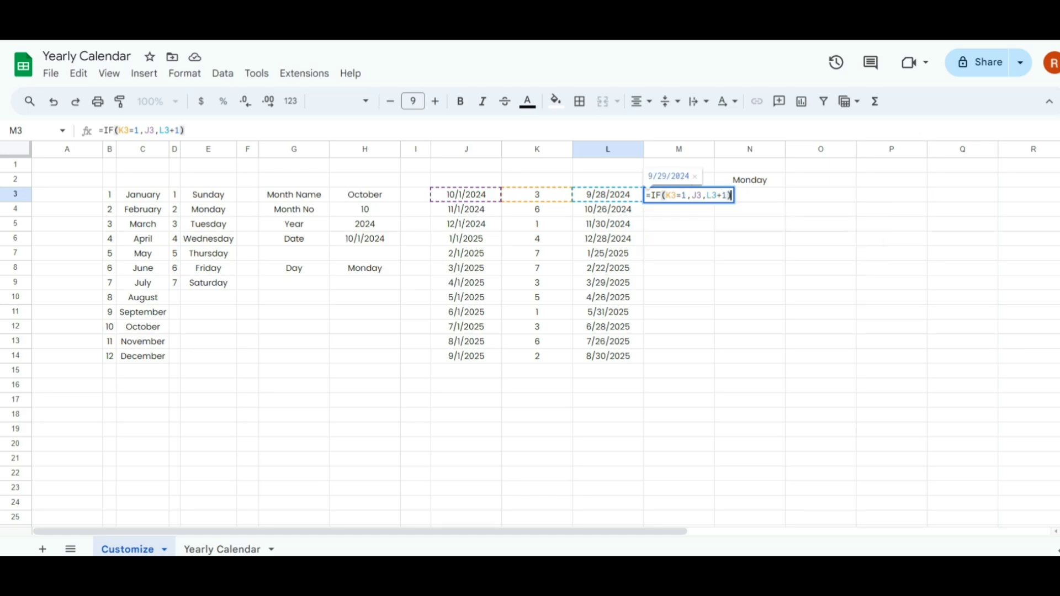
Step: Lock the column references as $K3, $J3 and $L3 in the M3 formula and fill it down to M14
{"action": "left_click", "coordinate": [665, 195]}
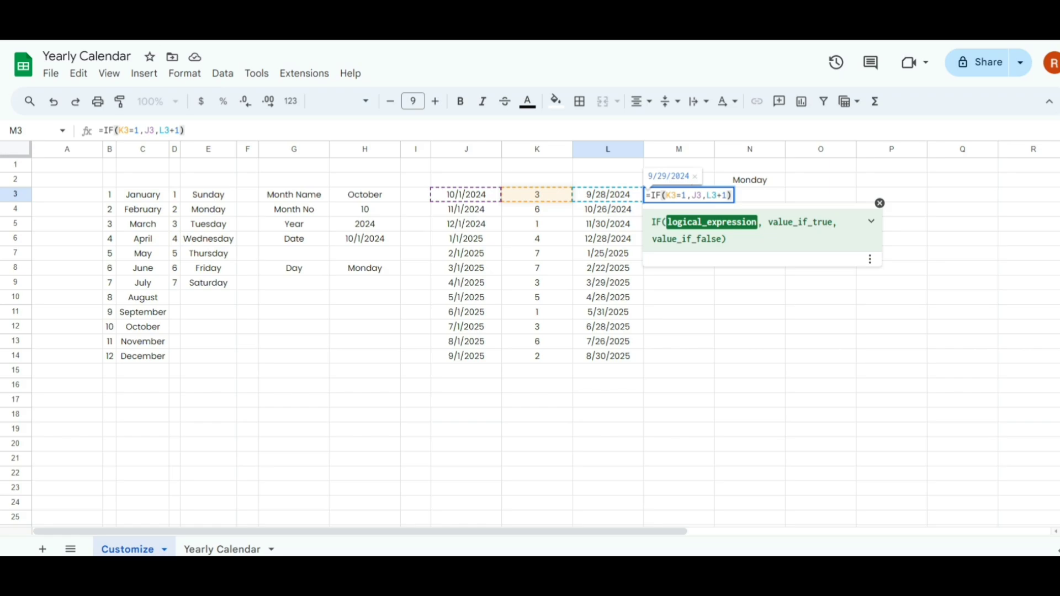
{"action": "type", "text": "$"}
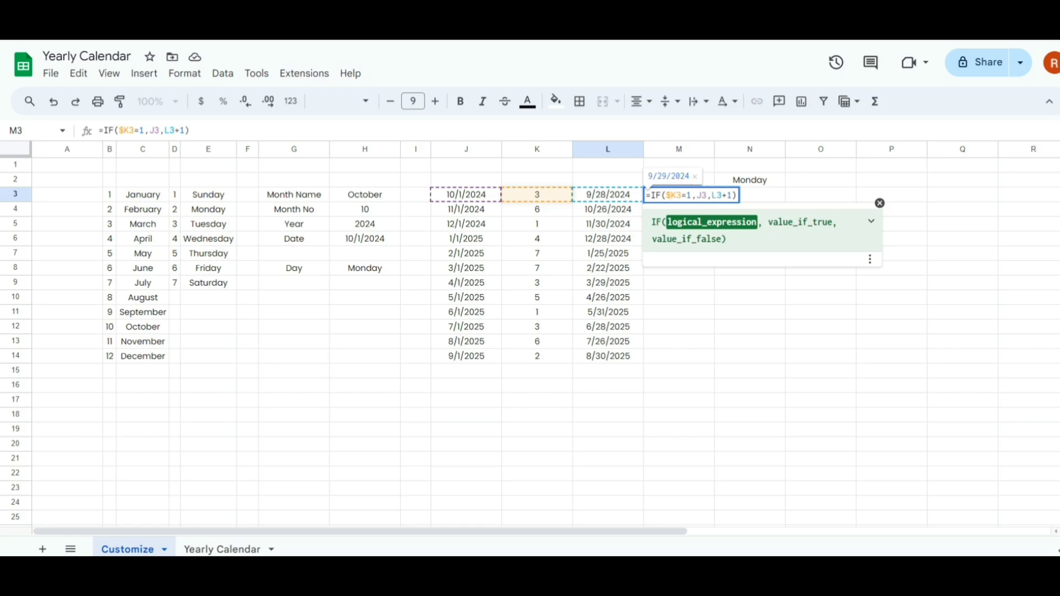
{"action": "left_click", "coordinate": [697, 196]}
{"action": "type", "text": "$"}
{"action": "key", "text": "Right"}
{"action": "key", "text": "Right"}
{"action": "key", "text": "Right"}
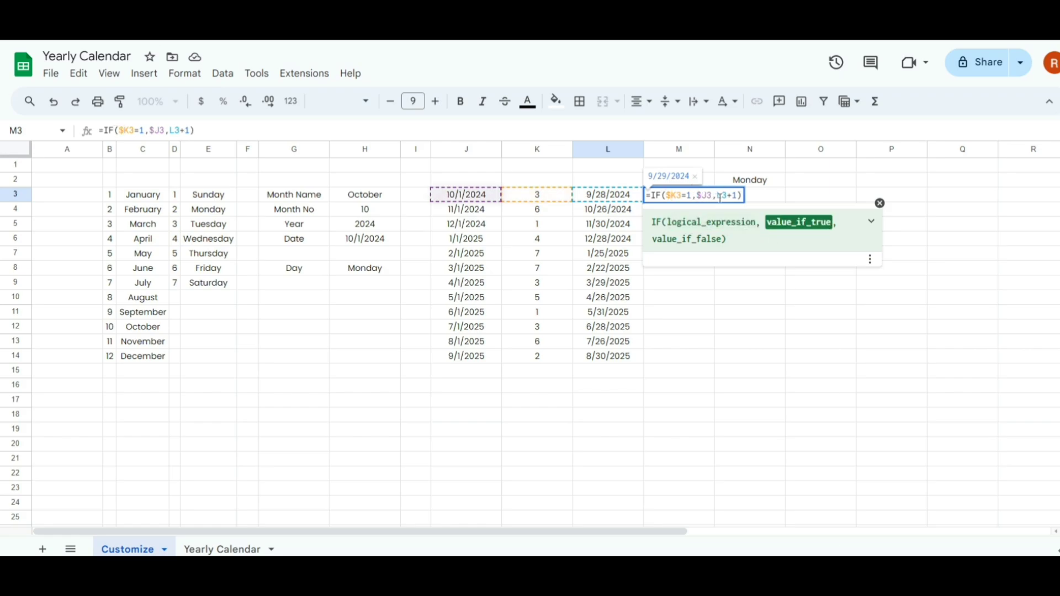
{"action": "type", "text": "$"}
{"action": "key", "text": "Return"}
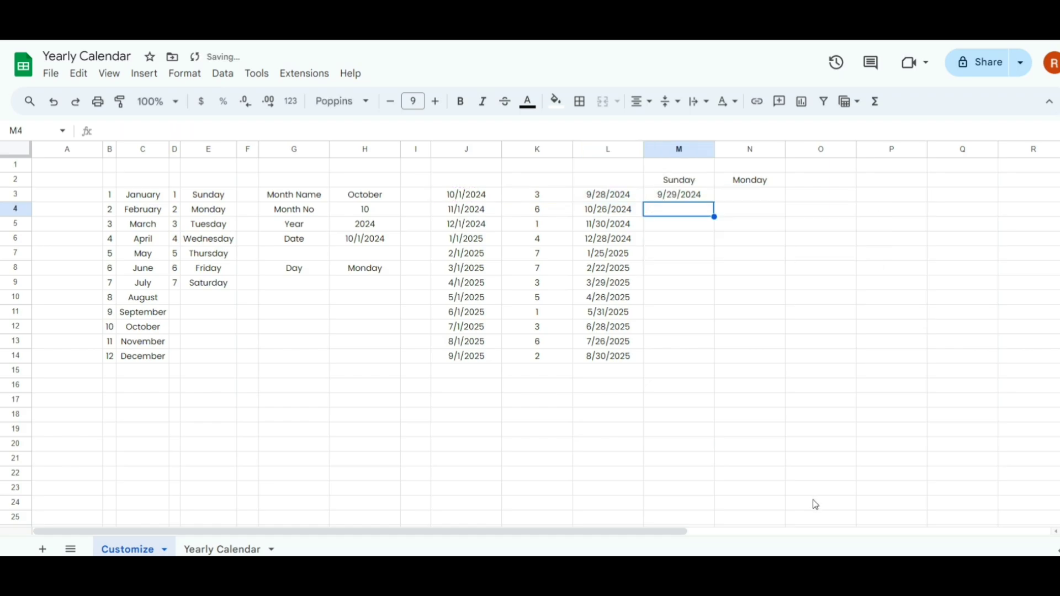
{"action": "left_click", "coordinate": [697, 196]}
{"action": "left_click_drag", "start_coordinate": [714, 202], "coordinate": [712, 356]}
Step: Write the Monday start formula =IF(K3=1,J3-6,L3+2) in N3
{"action": "left_click", "coordinate": [762, 200]}
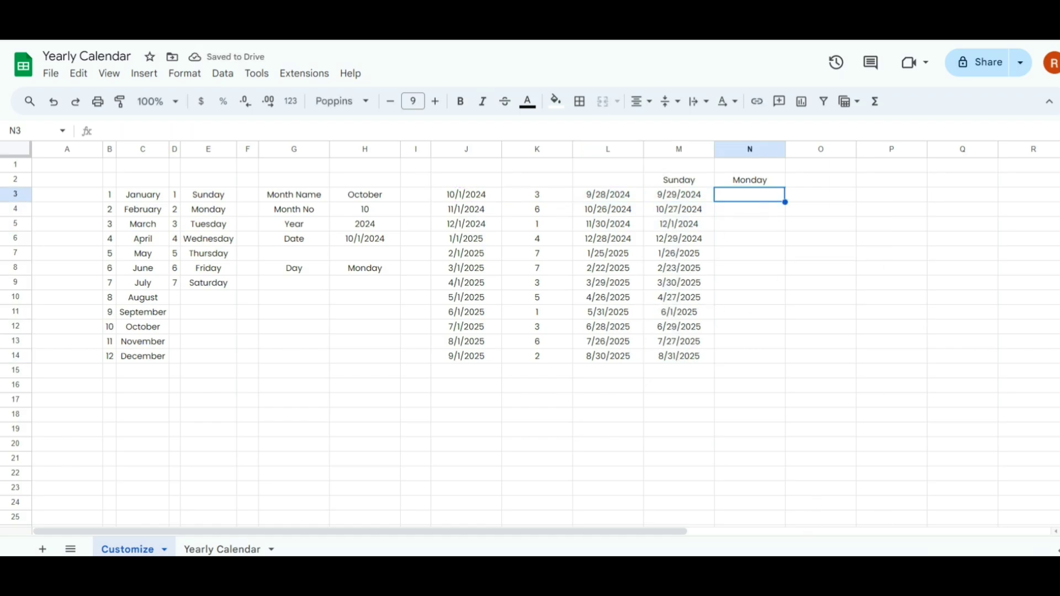
{"action": "type", "text": "=if"}
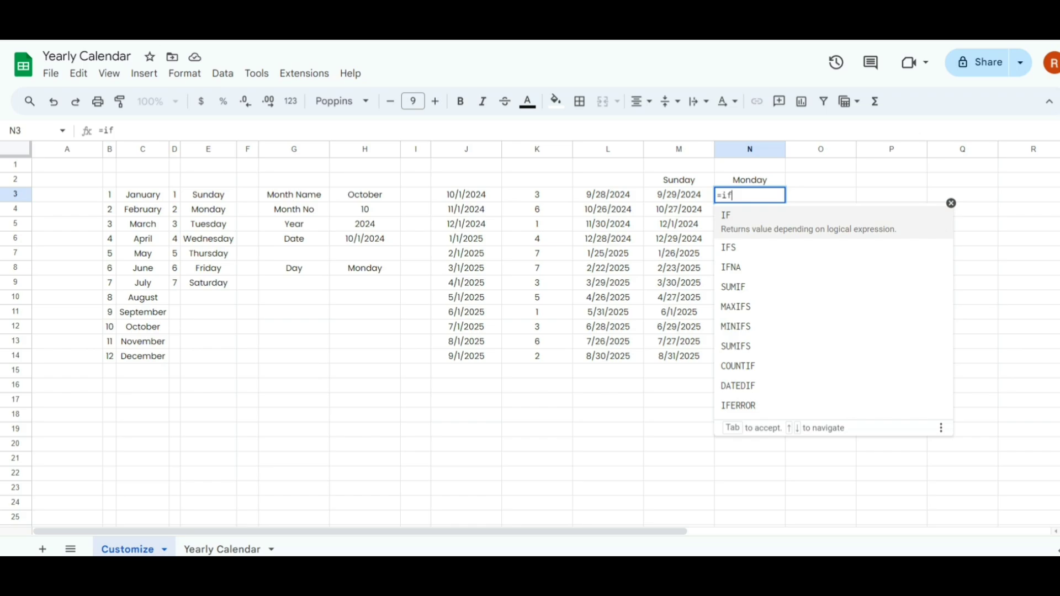
{"action": "key", "text": "Tab"}
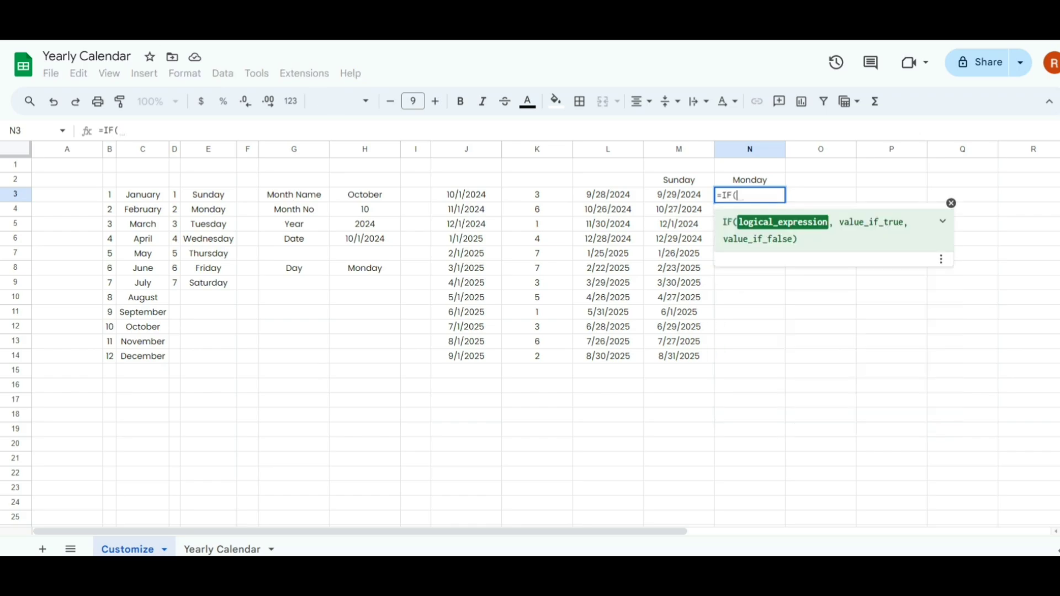
{"action": "left_click", "coordinate": [527, 195]}
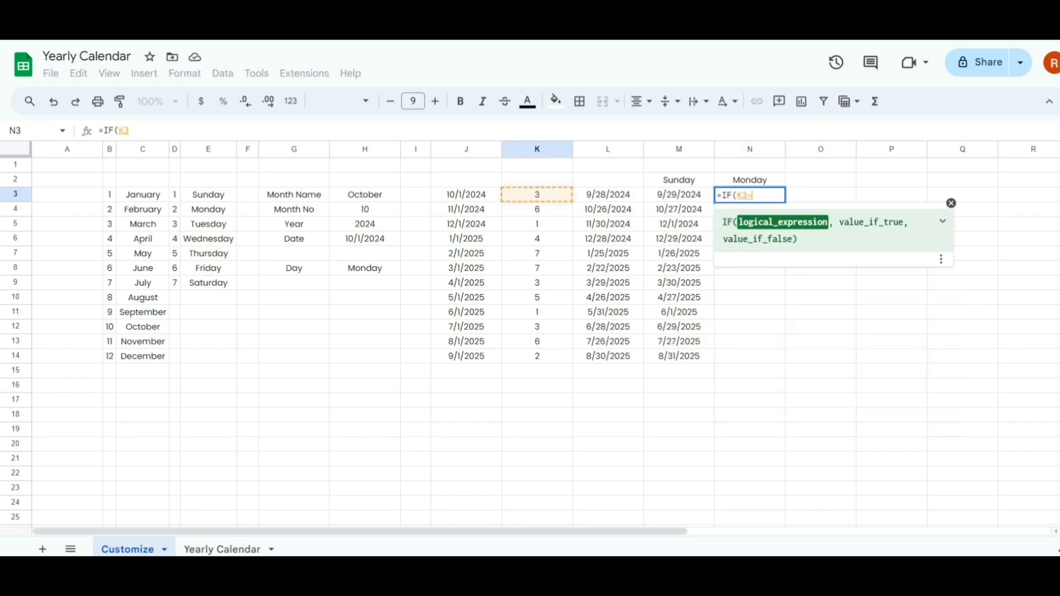
{"action": "type", "text": "=1,"}
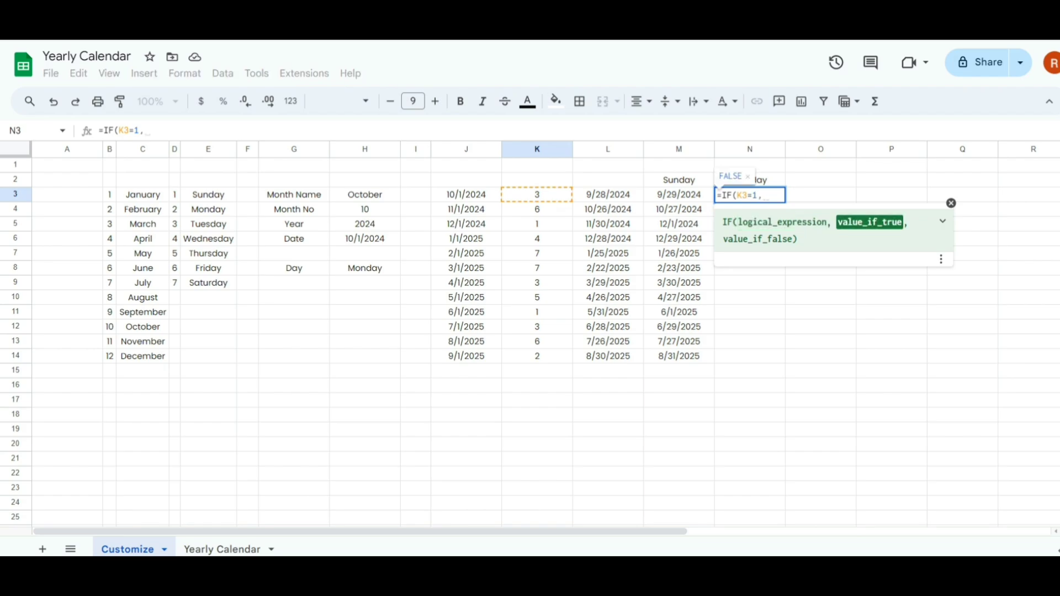
{"action": "left_click", "coordinate": [468, 200]}
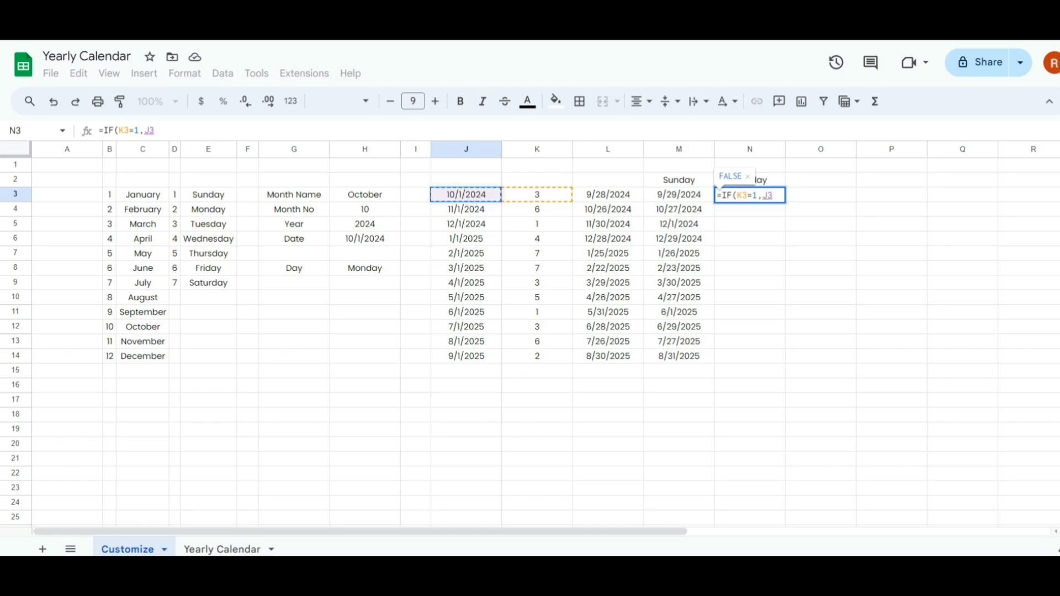
{"action": "type", "text": "-"}
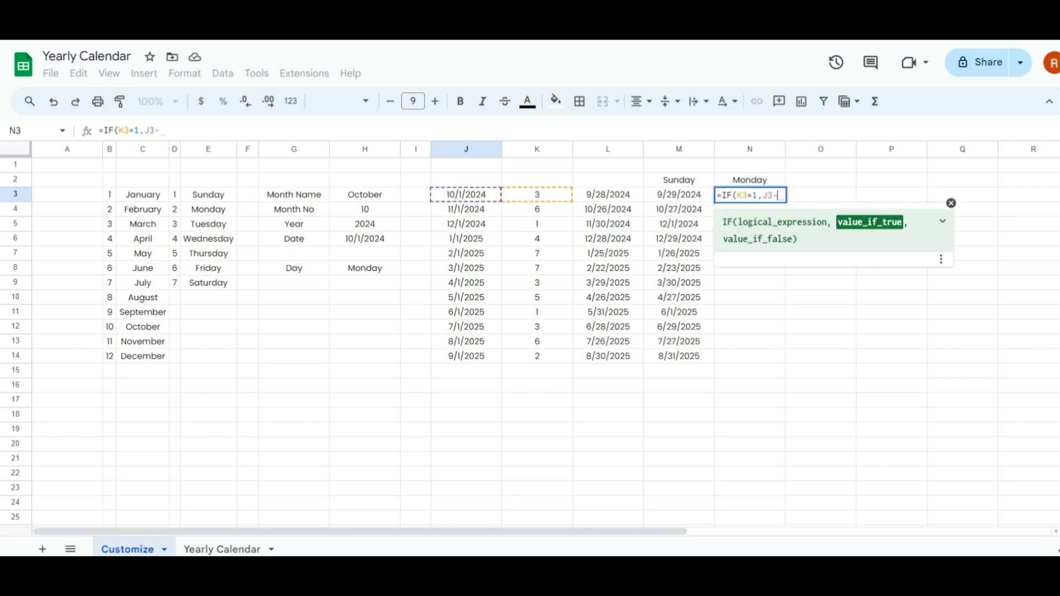
{"action": "type", "text": "6"}
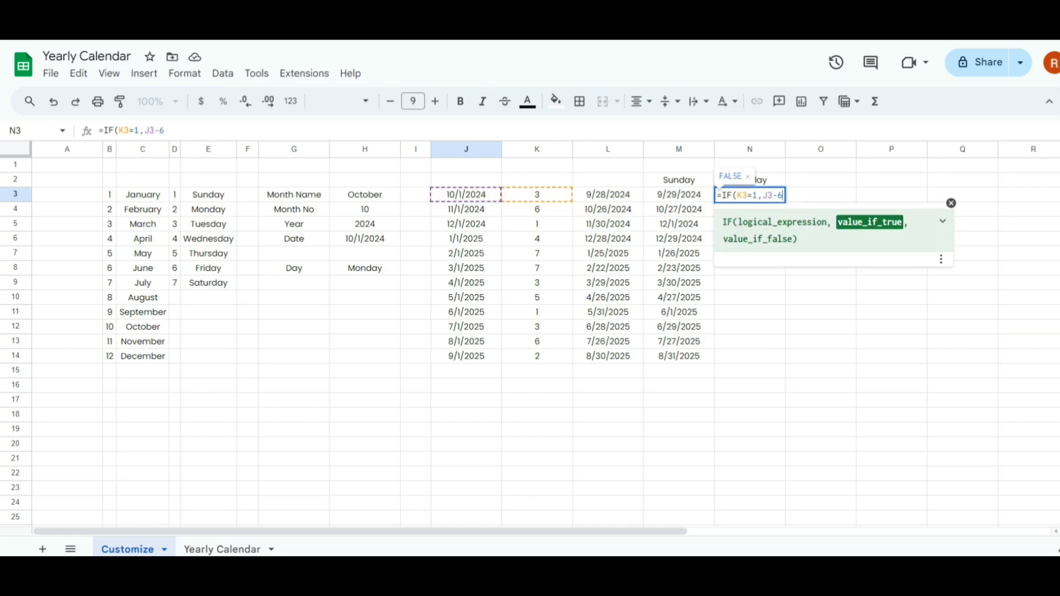
{"action": "type", "text": ","}
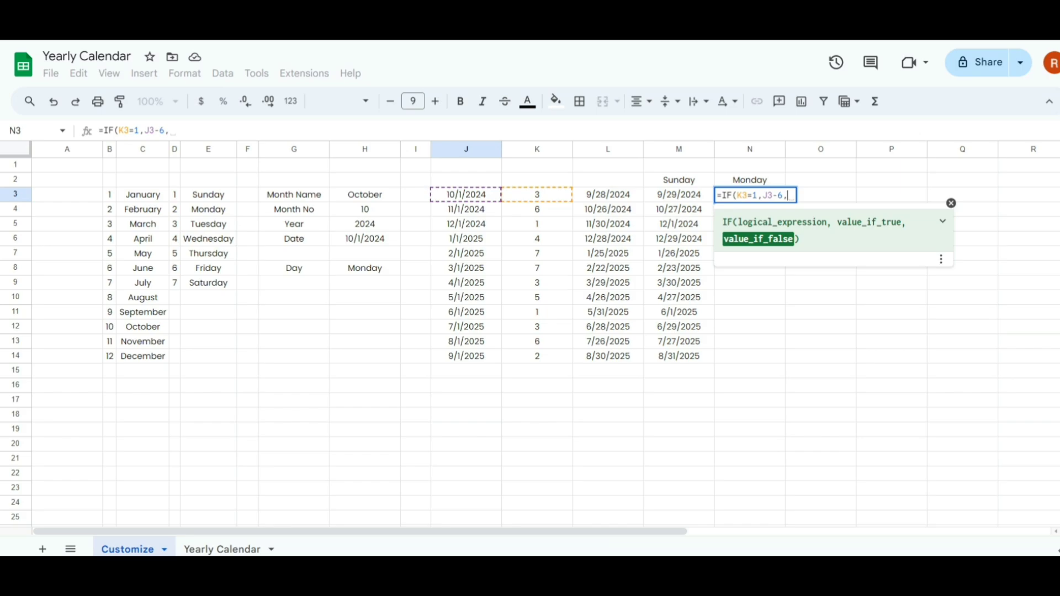
{"action": "left_click", "coordinate": [605, 202]}
{"action": "type", "text": "+2"}
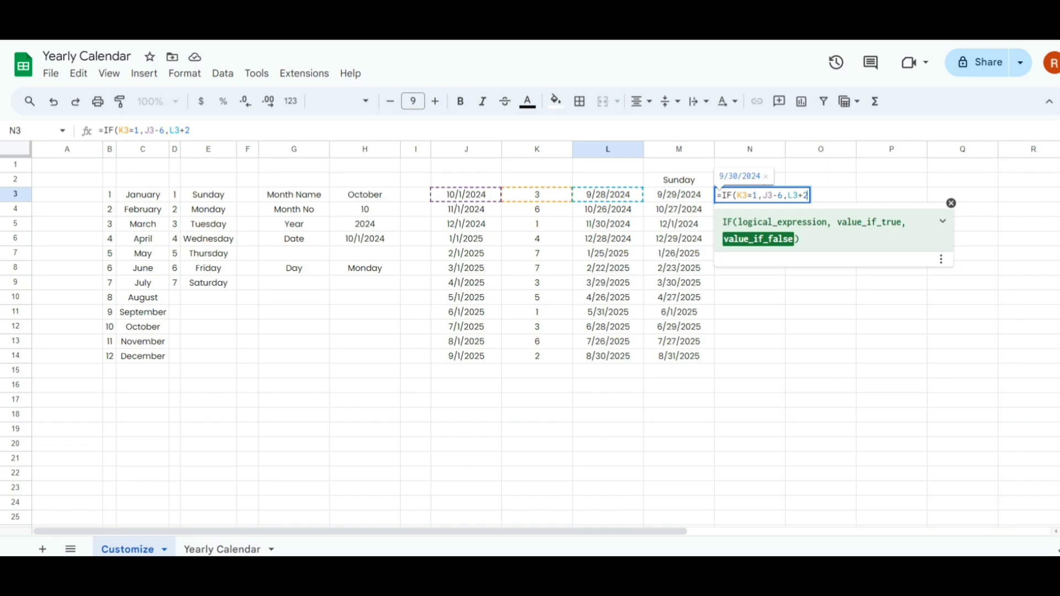
{"action": "type", "text": ")"}
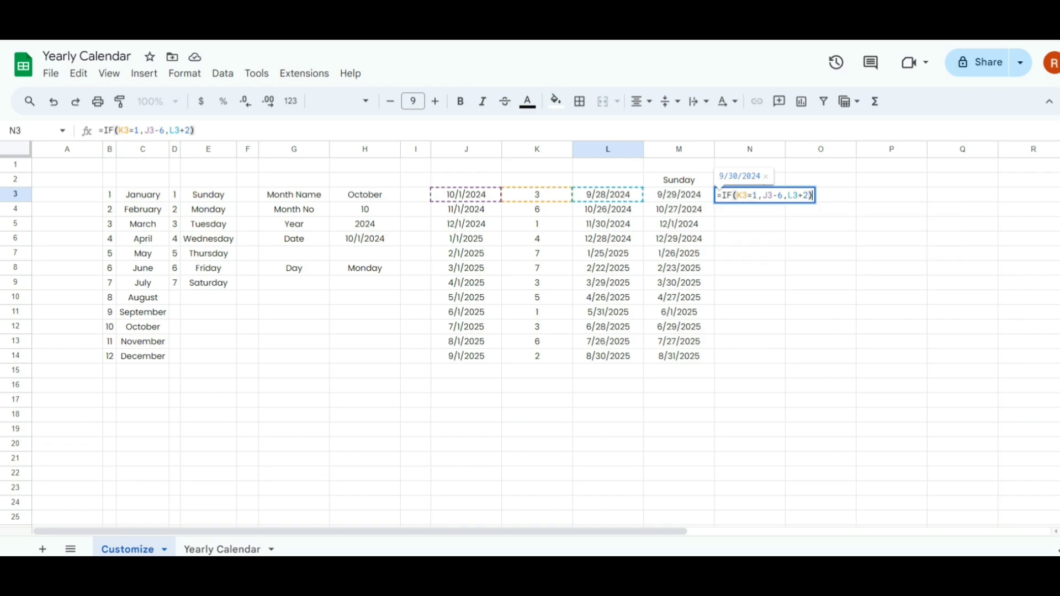
Step: Make the N3 formula's column references absolute as =IF($K3=1,$J3-6,$L3+2) and fill it down to N14
{"action": "left_click", "coordinate": [738, 196]}
{"action": "type", "text": "$"}
{"action": "left_click", "coordinate": [768, 196]}
{"action": "type", "text": "$$"}
{"action": "key", "text": "Return"}
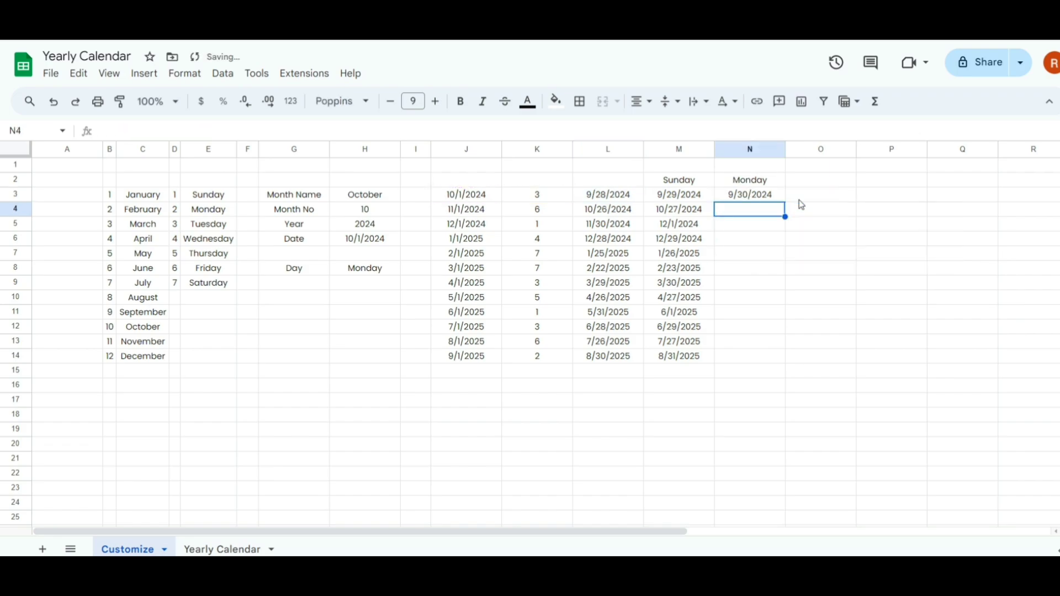
{"action": "left_click", "coordinate": [782, 197]}
{"action": "left_click_drag", "start_coordinate": [784, 201], "coordinate": [784, 362]}
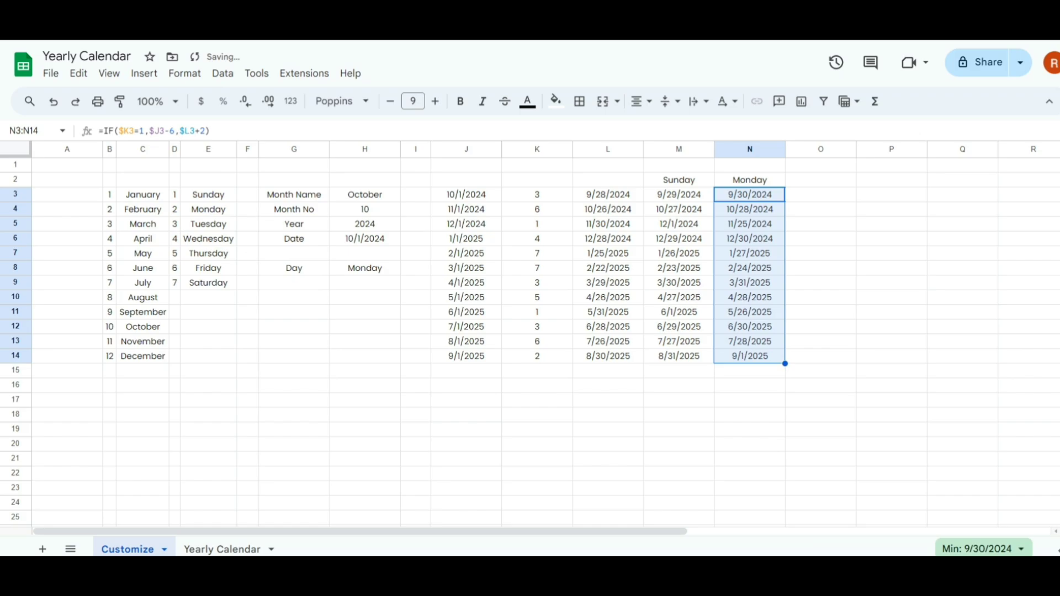
Step: Add the column header First Date in O2, beside the Monday column
{"action": "left_click", "coordinate": [837, 182]}
{"action": "type", "text": "Fi"}
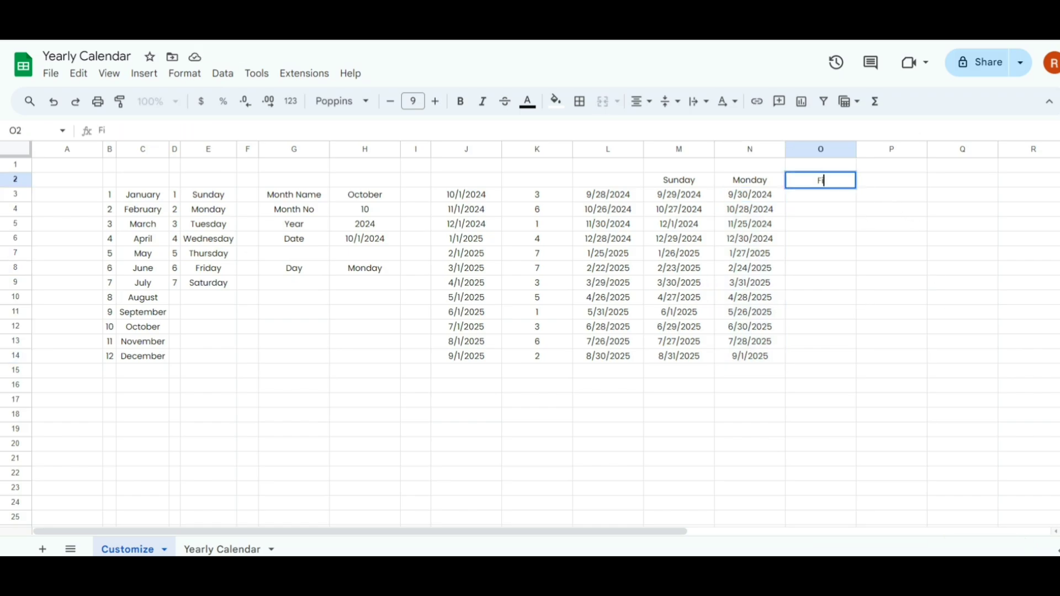
{"action": "type", "text": "rst Date"}
{"action": "key", "text": "Return"}
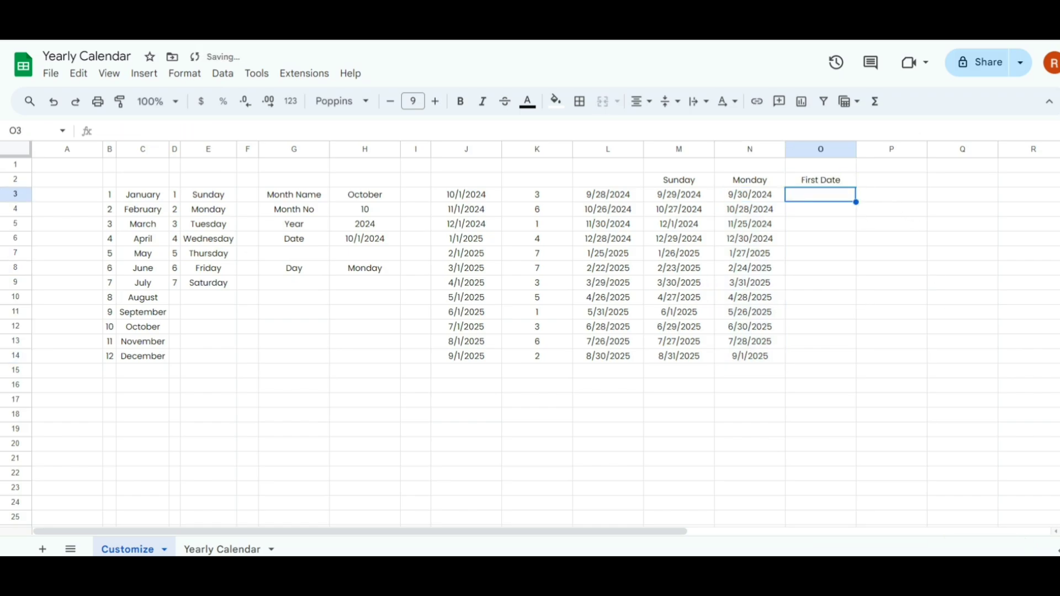
Step: Write the First Date formula =IF(H8=E3,M3,N3) in O3
{"action": "type", "text": "=IF("}
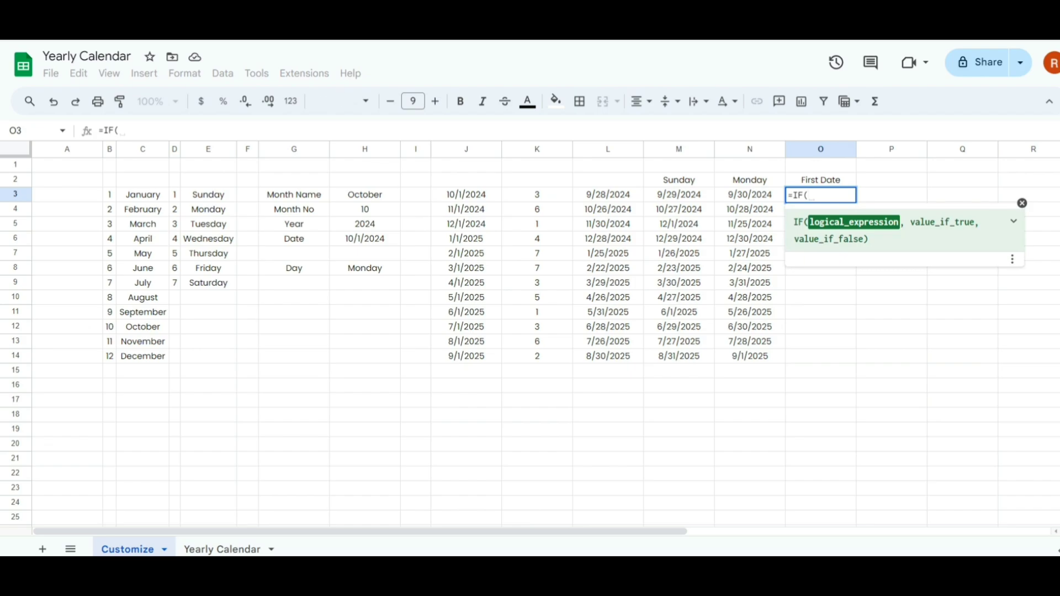
{"action": "left_click", "coordinate": [364, 276]}
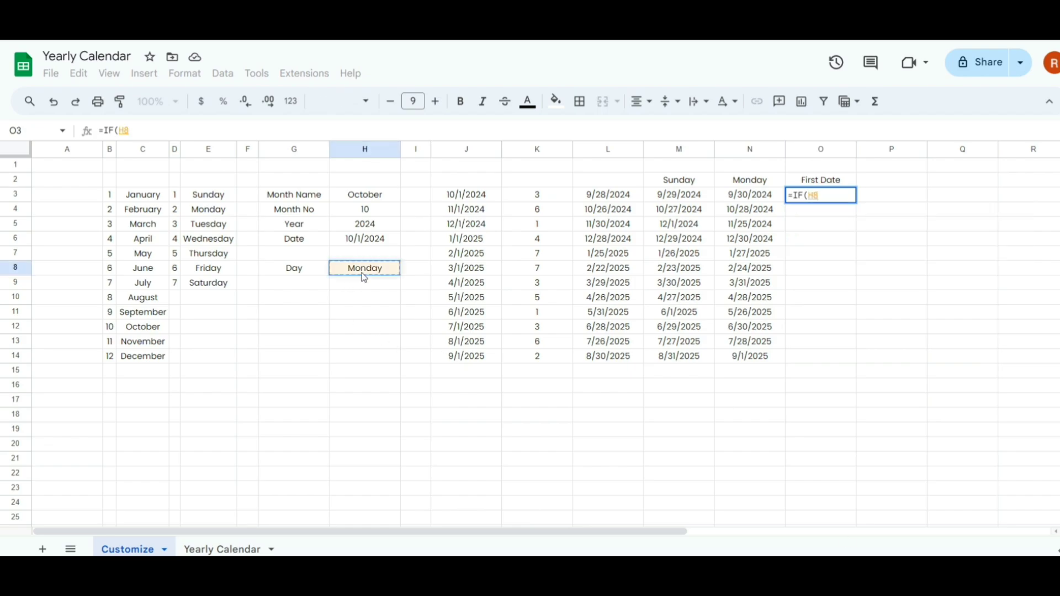
{"action": "type", "text": "="}
{"action": "left_click", "coordinate": [231, 199]}
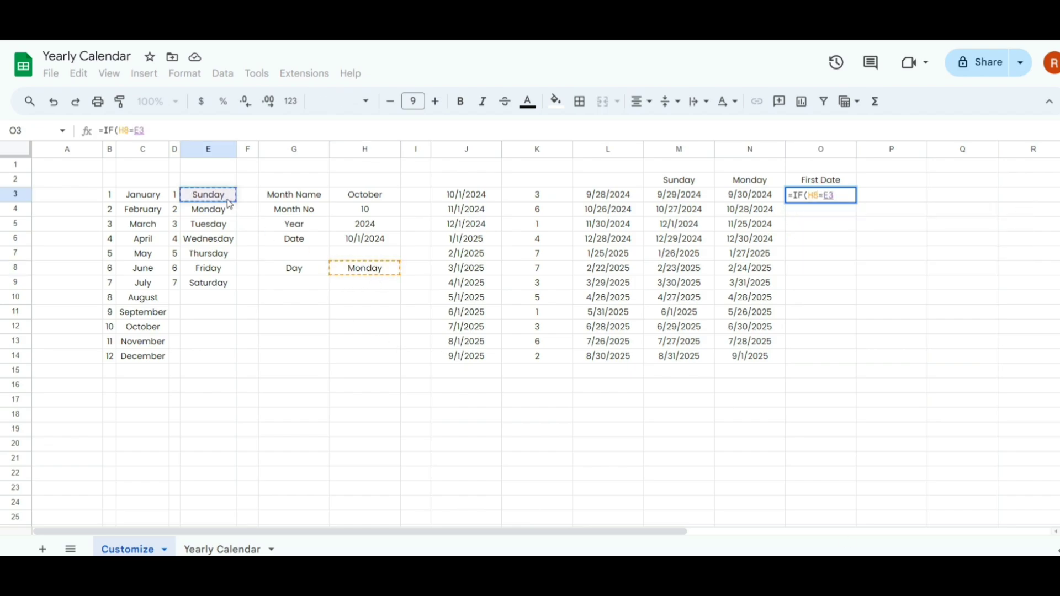
{"action": "type", "text": ","}
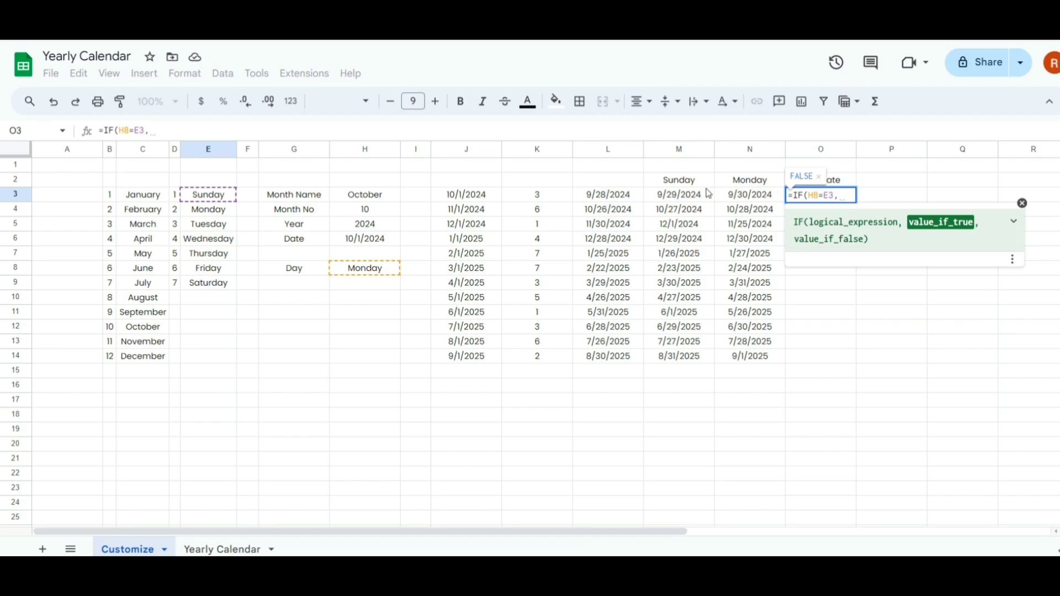
{"action": "left_click", "coordinate": [694, 201]}
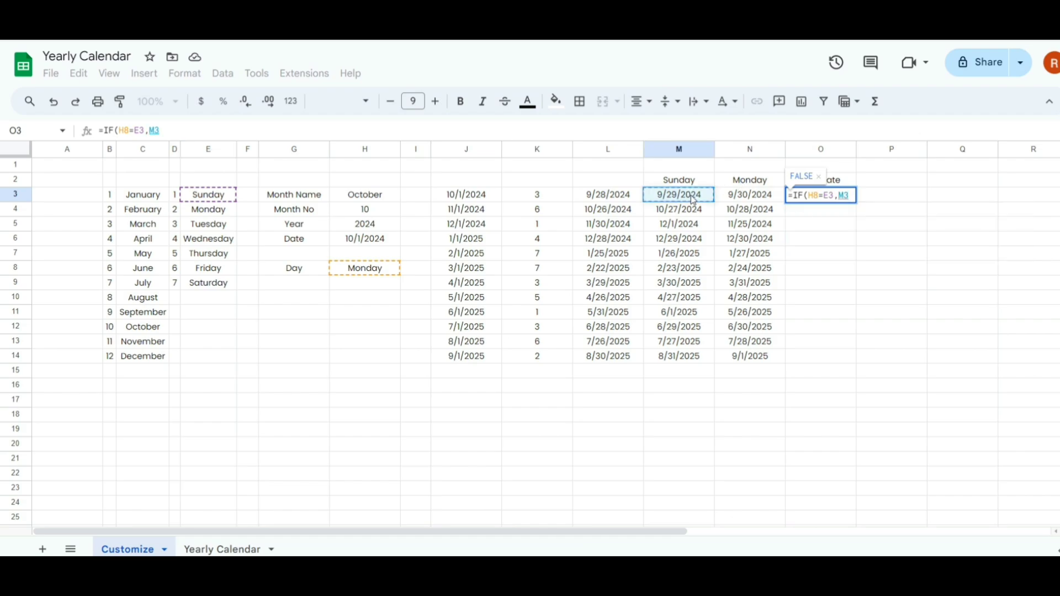
{"action": "type", "text": ","}
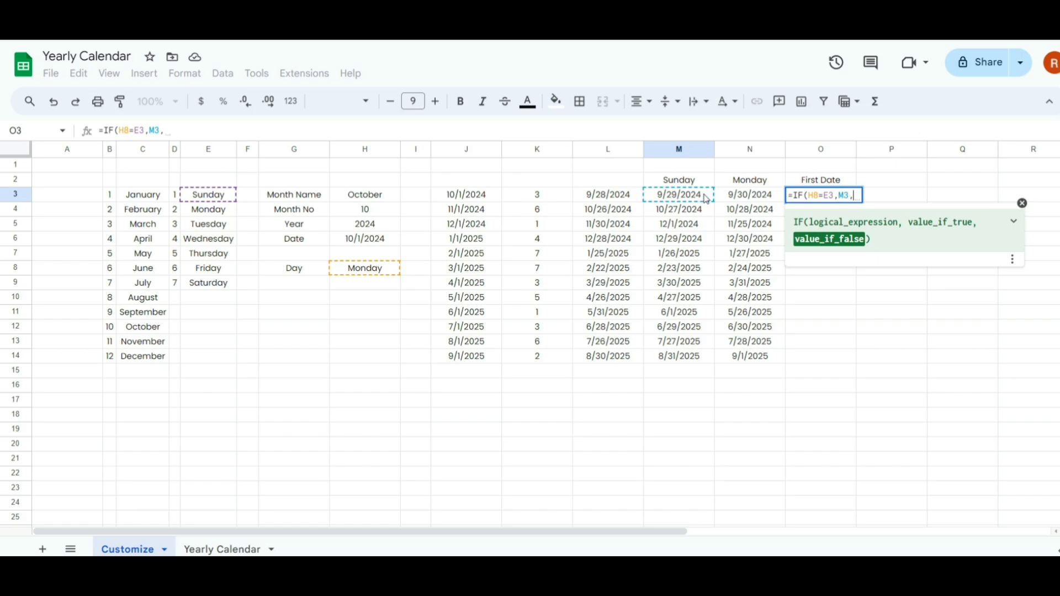
{"action": "left_click", "coordinate": [736, 199]}
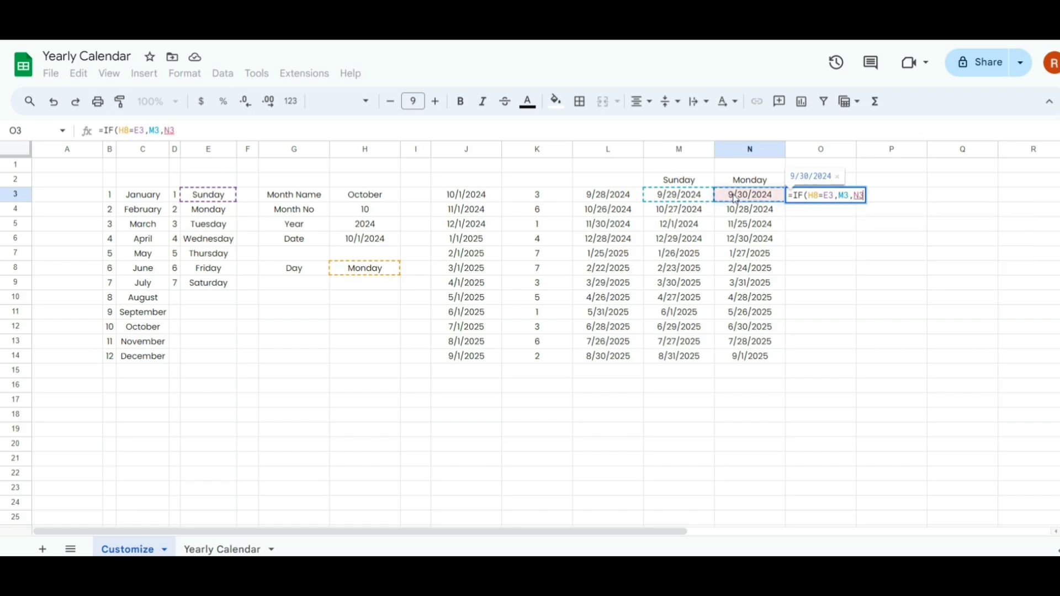
{"action": "type", "text": ")"}
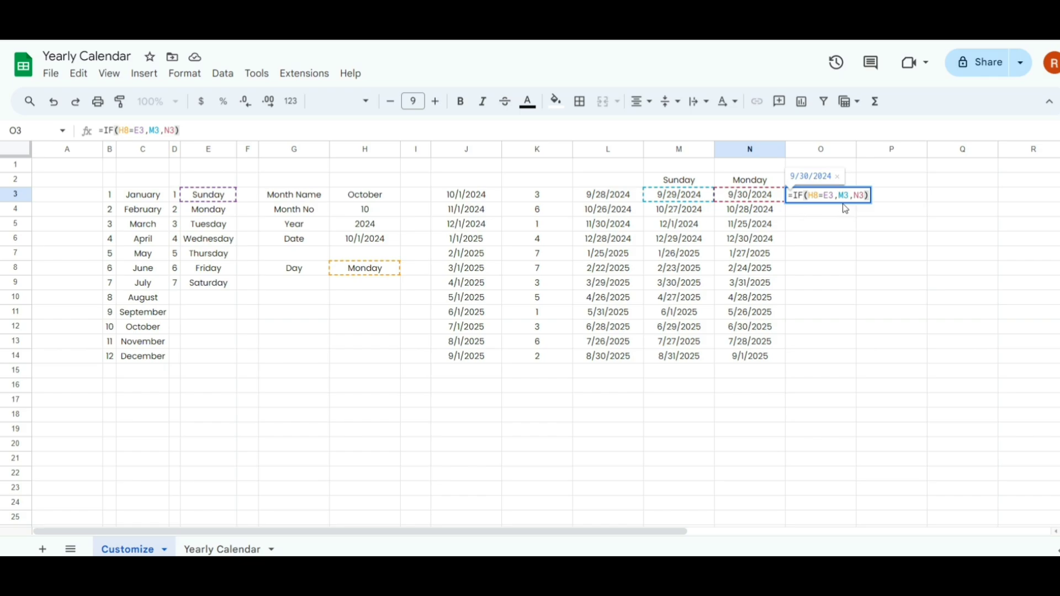
Step: Lock the O3 formula's references as =IF($H$8=$E$3,$M3,$N3) and fill it down to O14
{"action": "left_click", "coordinate": [808, 197]}
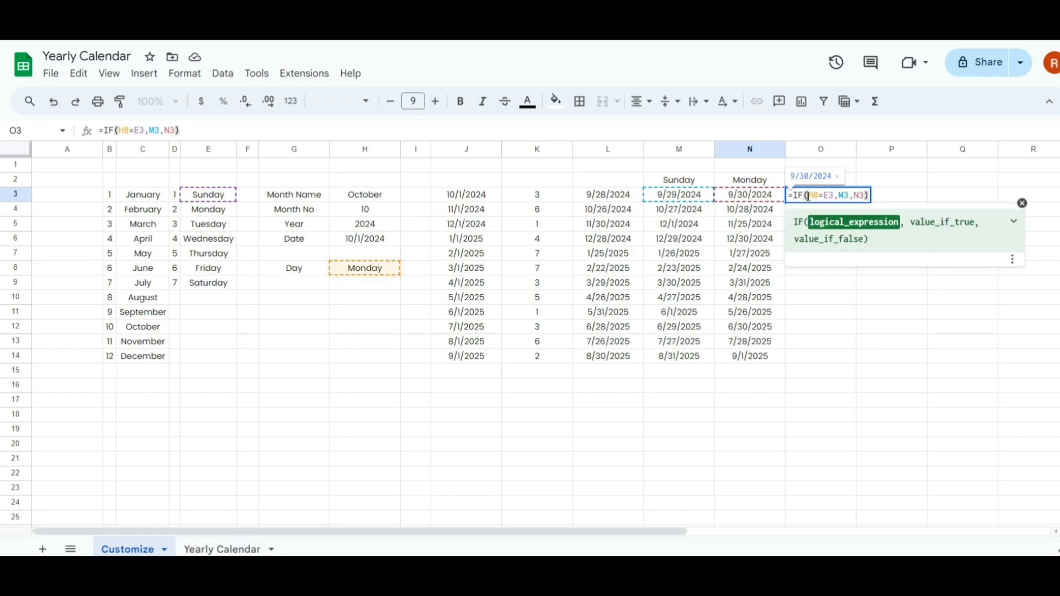
{"action": "key", "text": "F4"}
{"action": "left_click", "coordinate": [838, 196]}
{"action": "key", "text": "F4"}
{"action": "left_click", "coordinate": [858, 196]}
{"action": "type", "text": "$H$"}
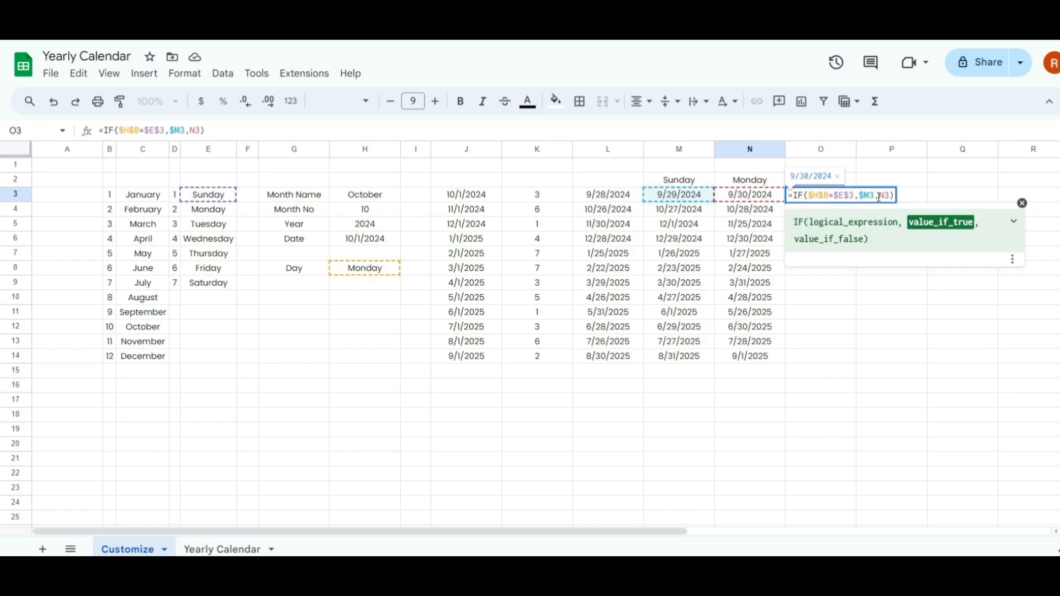
{"action": "left_click", "coordinate": [879, 197]}
{"action": "type", "text": "$"}
{"action": "key", "text": "Return"}
{"action": "left_click", "coordinate": [841, 197]}
{"action": "double_click", "coordinate": [855, 202]}
Step: Narrow column P into a spacer and auto-fit the widths of all columns that contain data
{"action": "left_click", "coordinate": [907, 197]}
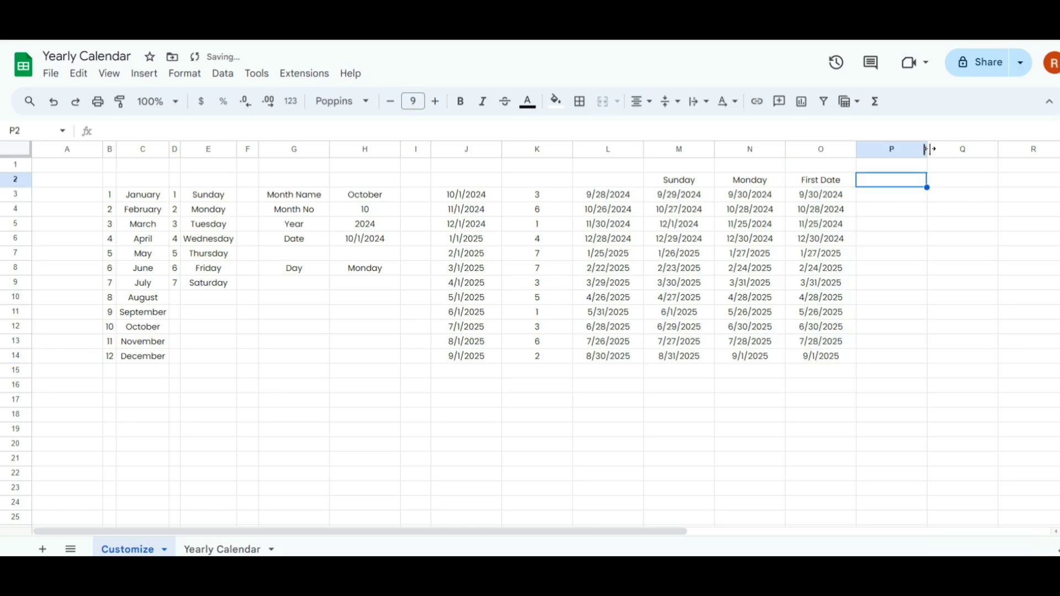
{"action": "left_click_drag", "start_coordinate": [927, 149], "coordinate": [879, 149]}
{"action": "left_click", "coordinate": [918, 189]}
{"action": "left_click", "coordinate": [21, 150]}
{"action": "left_click_drag", "start_coordinate": [101, 149], "coordinate": [100, 149]}
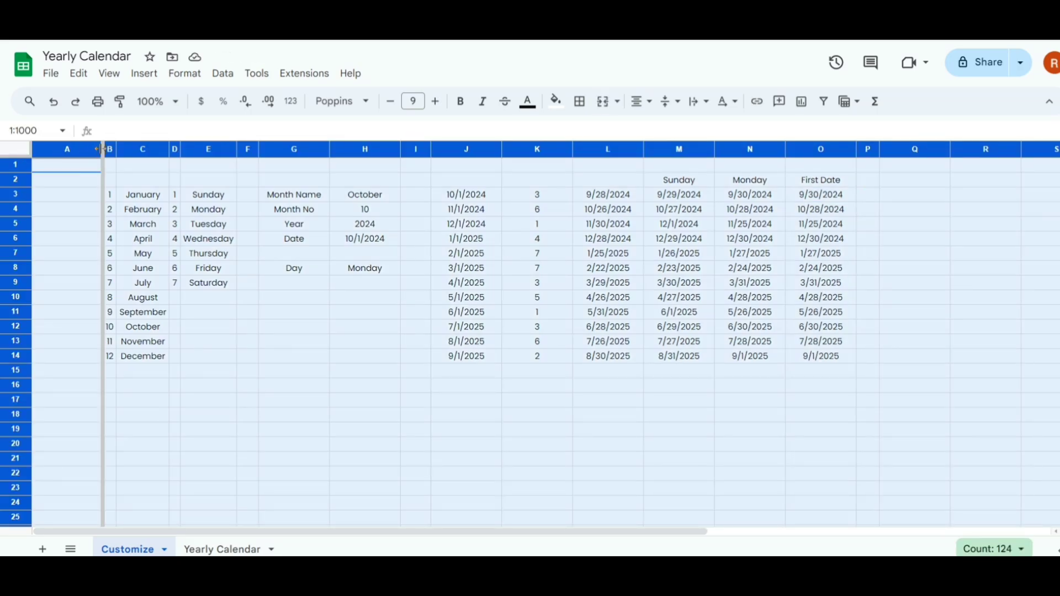
{"action": "double_click", "coordinate": [101, 149]}
Step: Extract the month number in Q3 with =MONTH(J3) and fill it down to Q14
{"action": "left_click", "coordinate": [717, 194]}
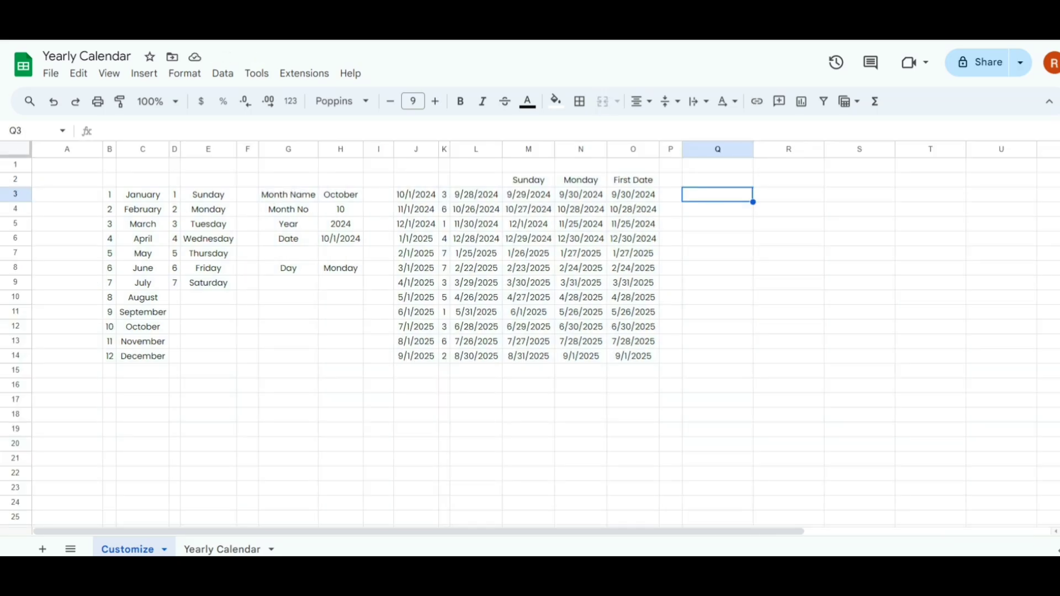
{"action": "type", "text": "=month"}
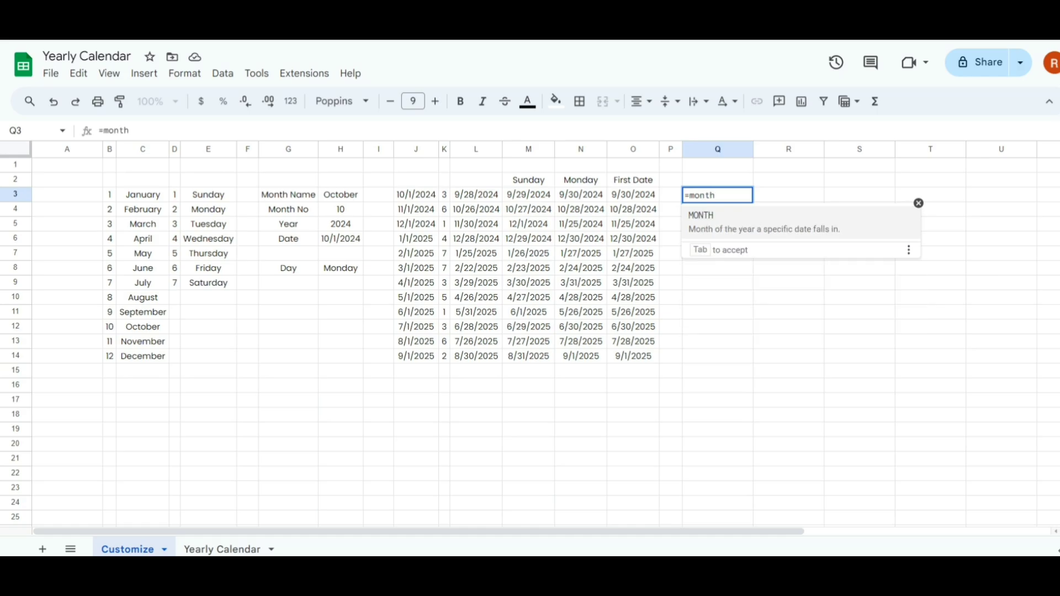
{"action": "key", "text": "Tab"}
{"action": "left_click", "coordinate": [419, 197]}
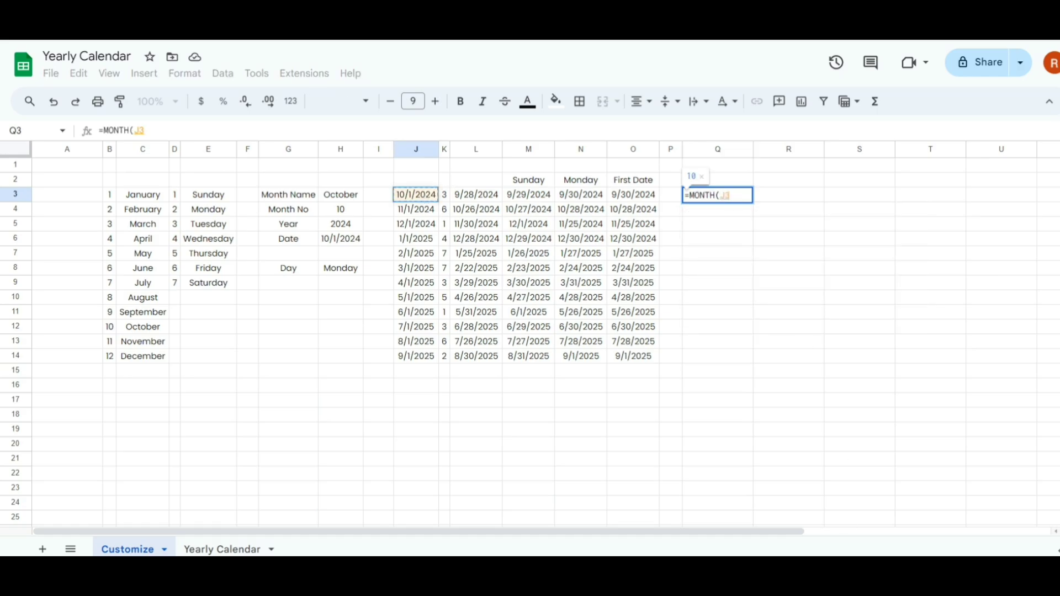
{"action": "type", "text": ")"}
{"action": "key", "text": "Return"}
{"action": "left_click", "coordinate": [748, 194]}
{"action": "left_click_drag", "start_coordinate": [752, 202], "coordinate": [740, 355]}
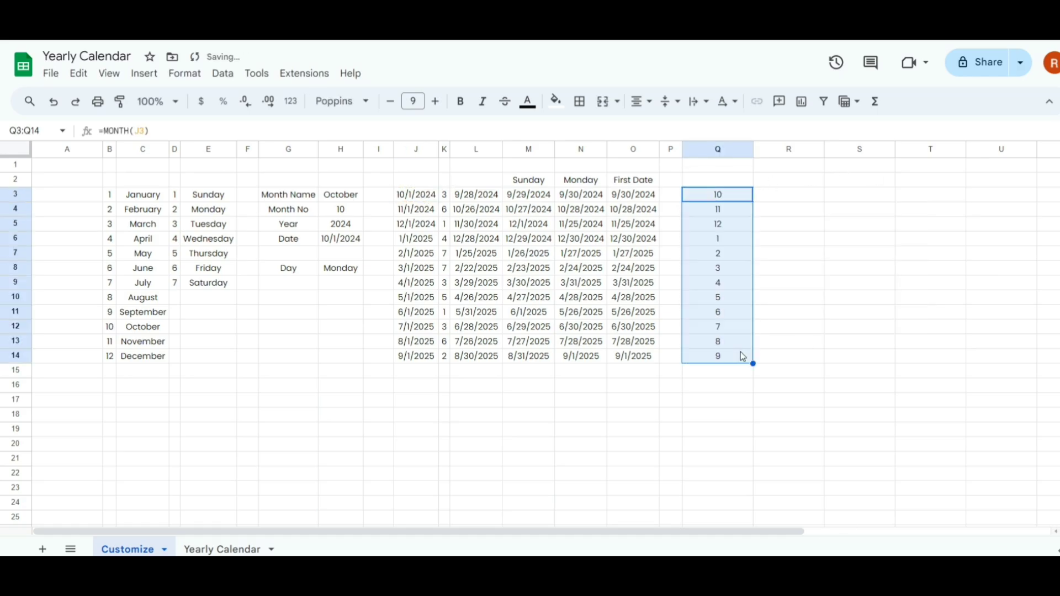
Step: Write the month name lookup =VLOOKUP(Q3,B3:C14,2,0) in R3
{"action": "left_click", "coordinate": [788, 194]}
{"action": "type", "text": "=vlo"}
{"action": "key", "text": "Tab"}
{"action": "left_click", "coordinate": [739, 199]}
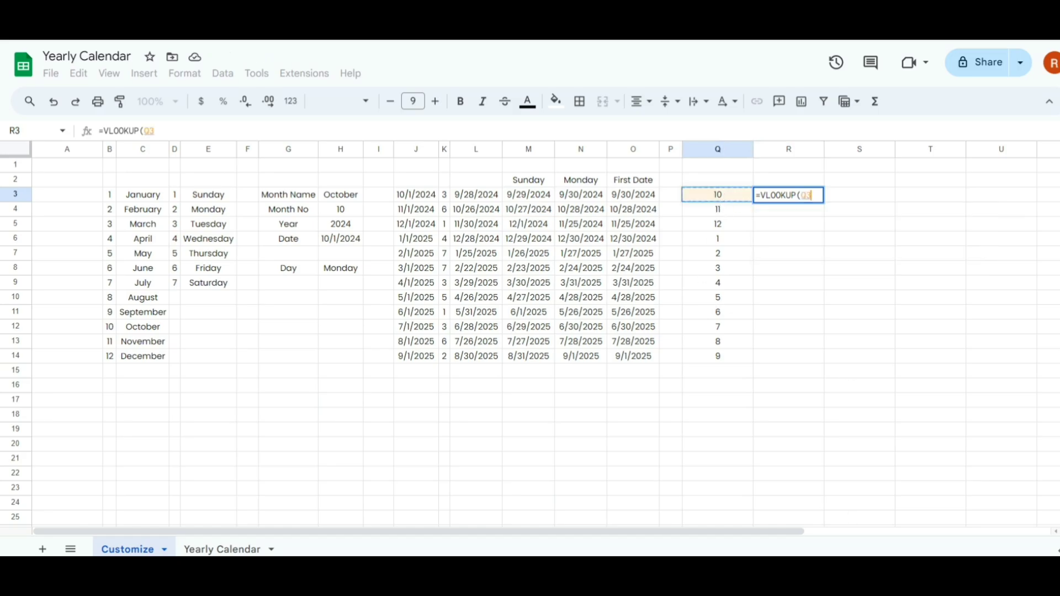
{"action": "type", "text": ","}
{"action": "left_click_drag", "start_coordinate": [110, 194], "coordinate": [142, 356]}
{"action": "type", "text": ",2,0"}
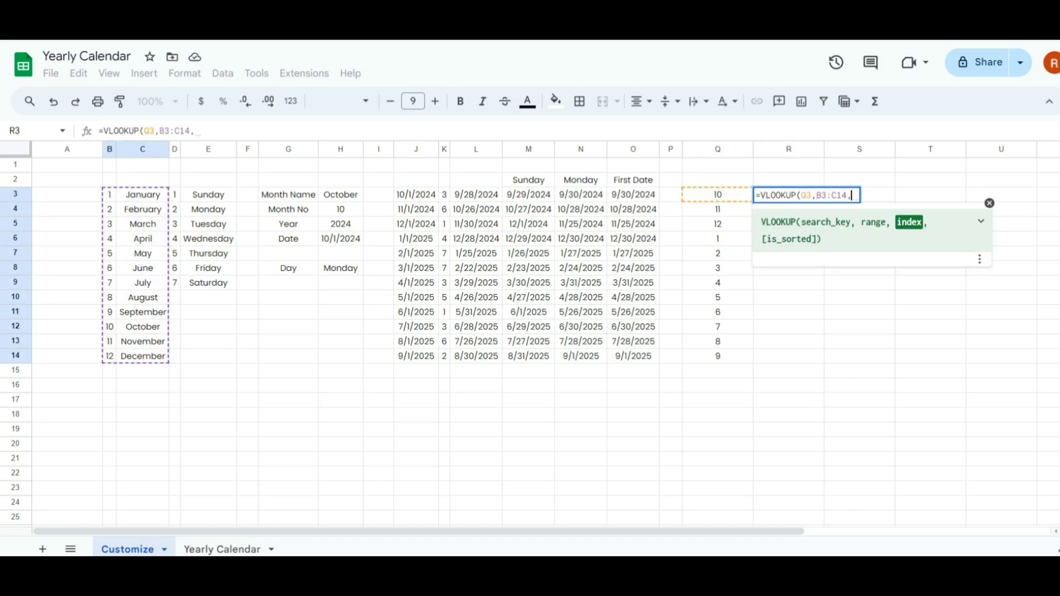
Step: Lock the R3 lookup's references as $Q3 and $B$3:$C$14 and fill the formula down to R14
{"action": "left_click", "coordinate": [824, 194]}
{"action": "key", "text": "F4"}
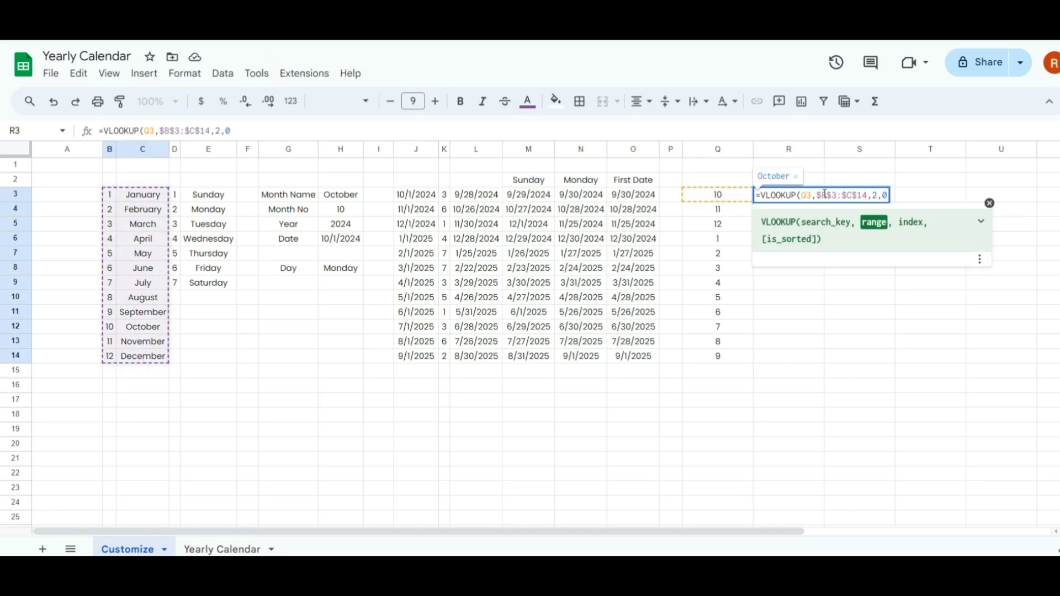
{"action": "left_click", "coordinate": [802, 194]}
{"action": "type", "text": "$"}
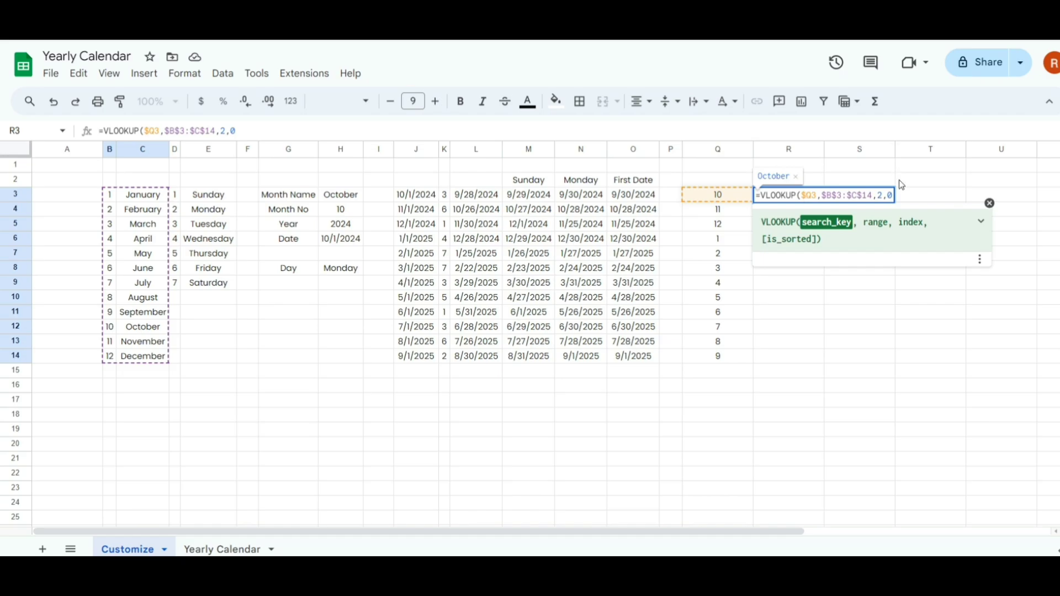
{"action": "key", "text": "End"}
{"action": "key", "text": "Return"}
{"action": "left_click", "coordinate": [806, 199]}
{"action": "double_click", "coordinate": [824, 202]}
Step: Extract the year in S3 with =YEAR(J3) and fill it down to S14
{"action": "left_click", "coordinate": [855, 200]}
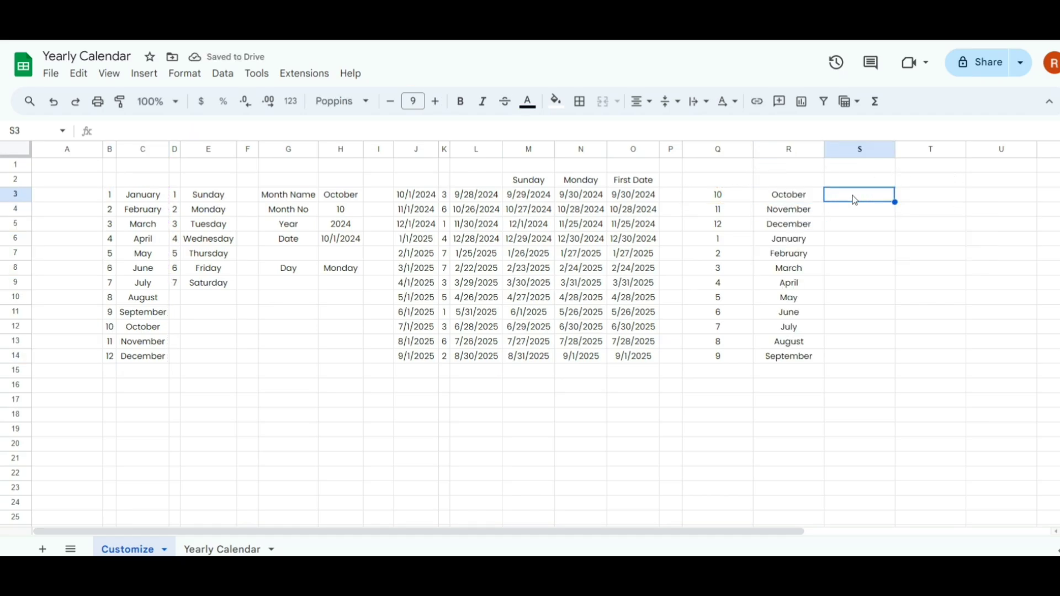
{"action": "type", "text": "=year"}
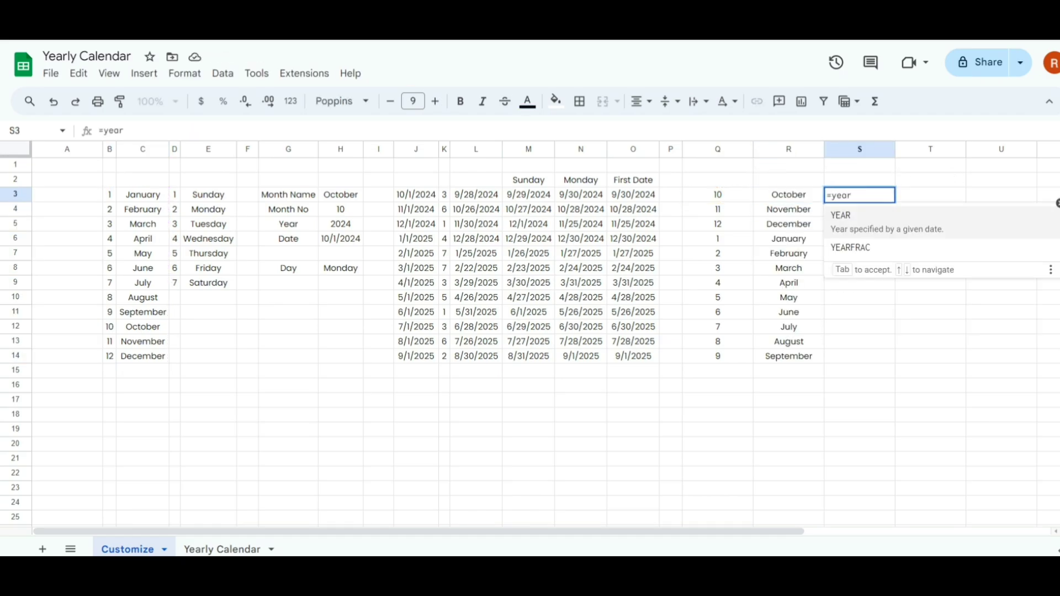
{"action": "key", "text": "Tab"}
{"action": "left_click", "coordinate": [418, 196]}
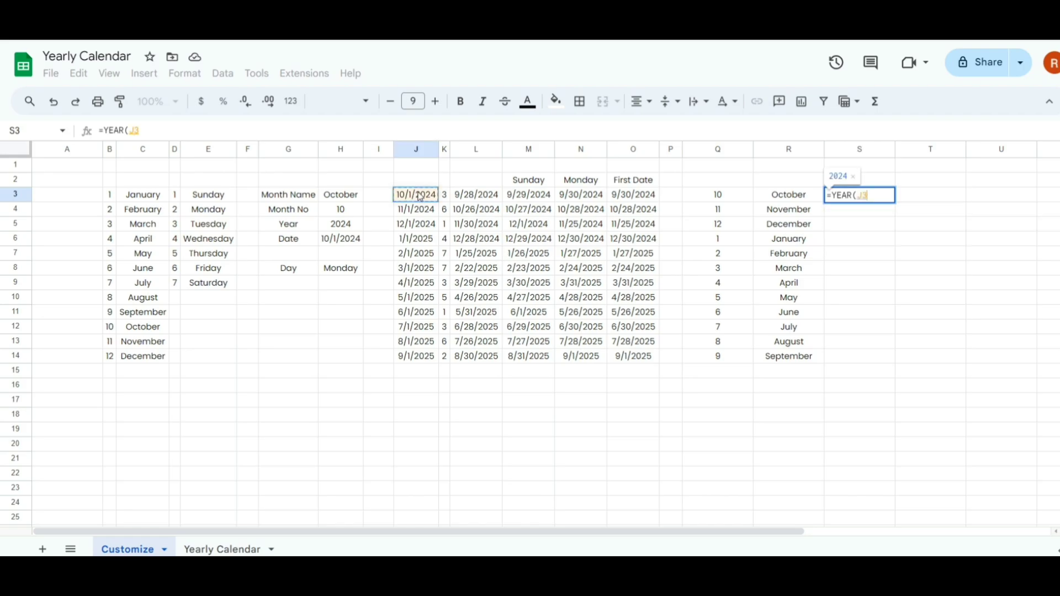
{"action": "key", "text": "Return"}
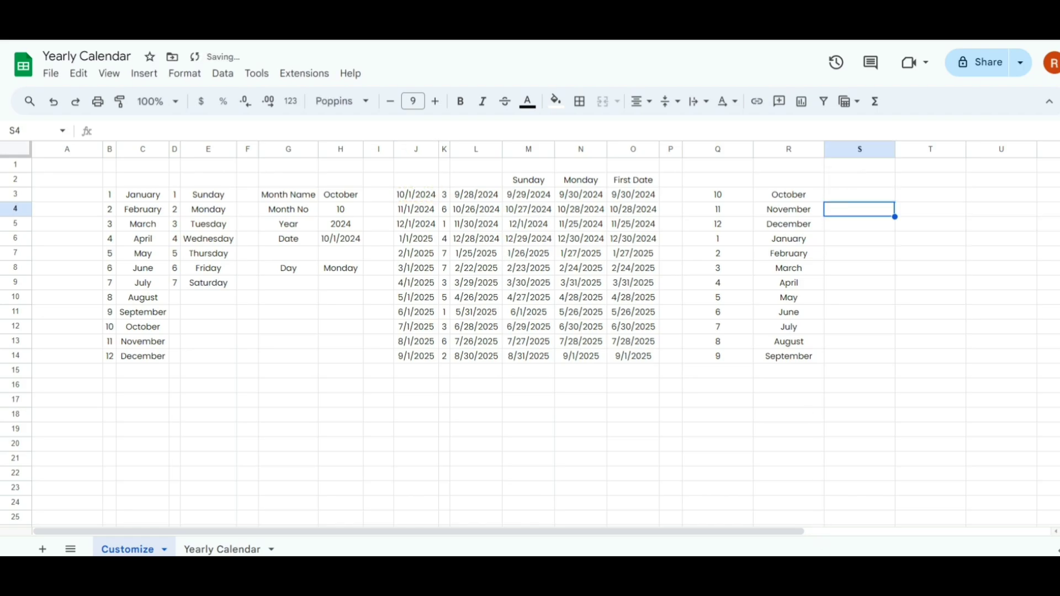
{"action": "left_click", "coordinate": [882, 200]}
{"action": "left_click_drag", "start_coordinate": [896, 202], "coordinate": [890, 358]}
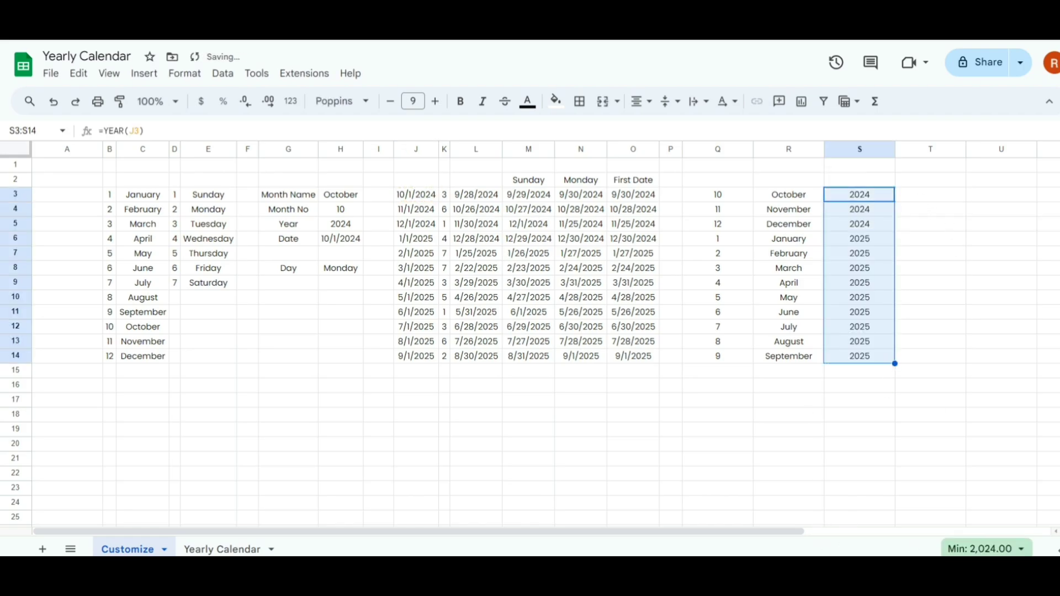
Step: Add the column header Header in T2, beside the year column
{"action": "left_click", "coordinate": [935, 197]}
{"action": "left_click", "coordinate": [926, 184]}
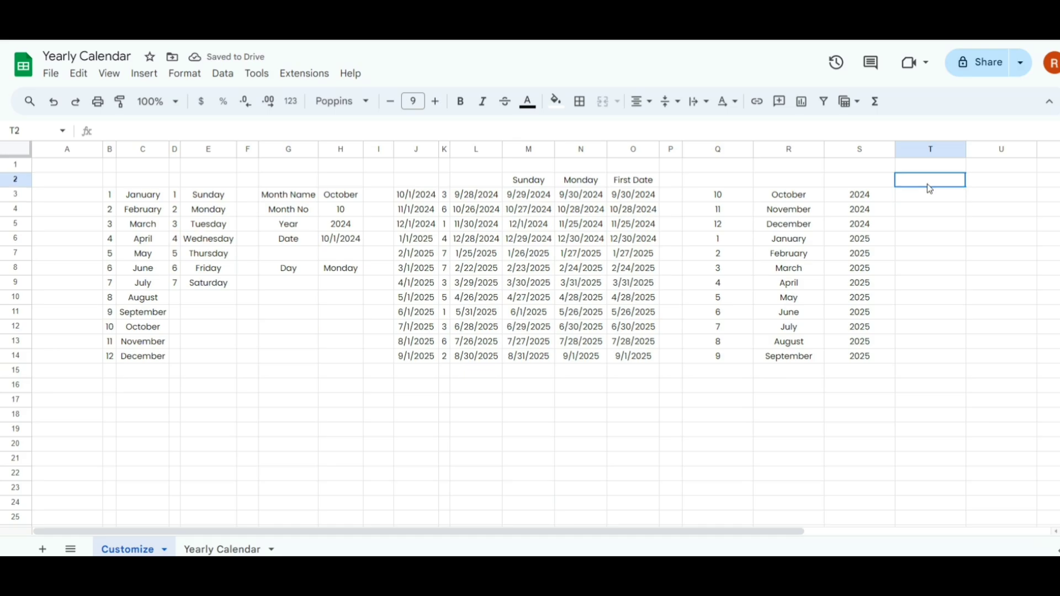
{"action": "type", "text": "H"}
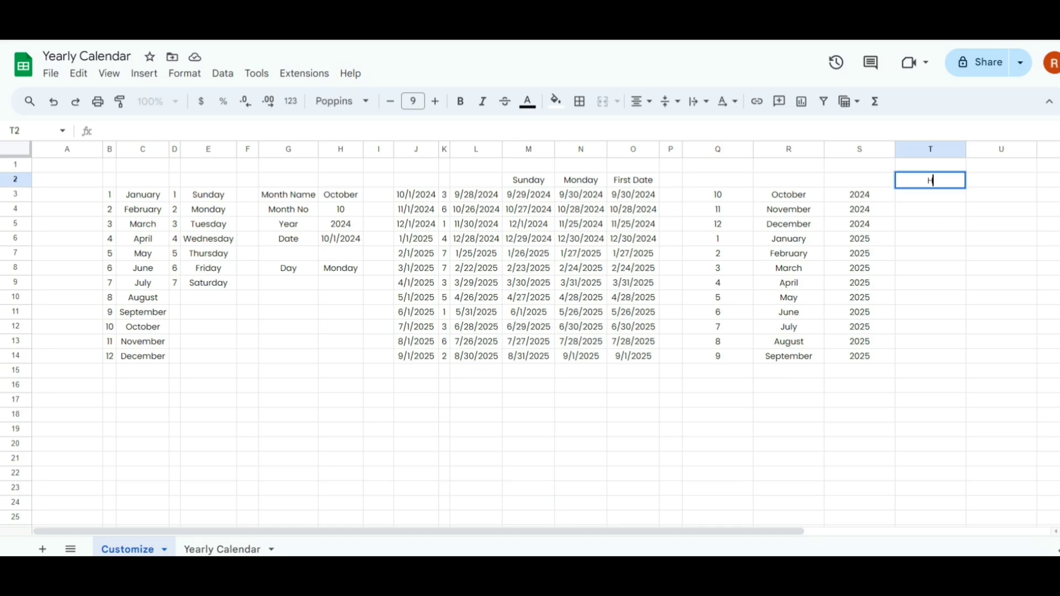
{"action": "type", "text": "eader"}
{"action": "key", "text": "Return"}
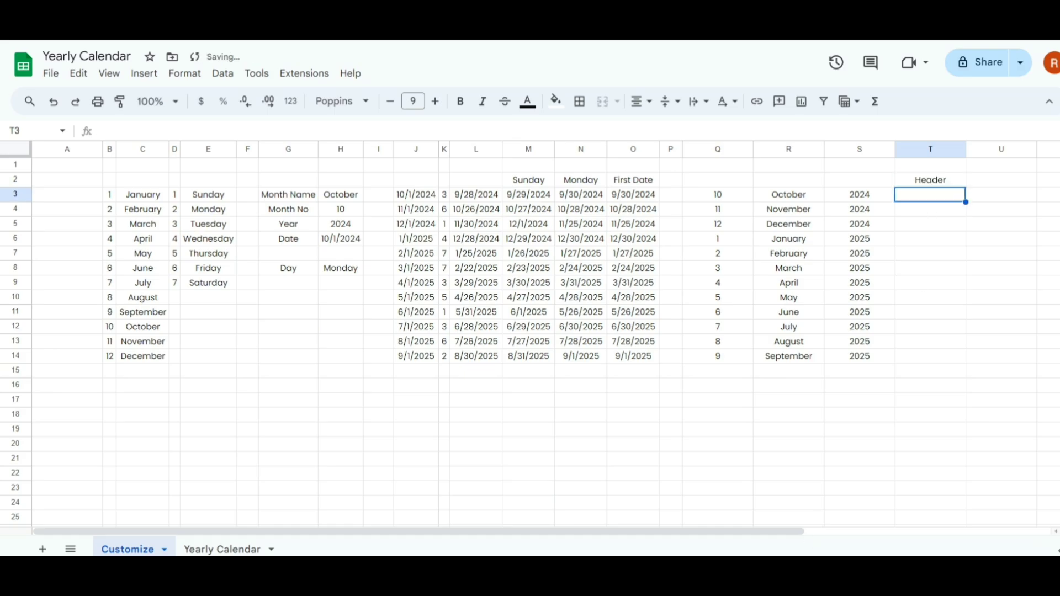
Step: Join month name and year in T3 with =R3 &" "&S3 and fill it down to T14
{"action": "type", "text": "="}
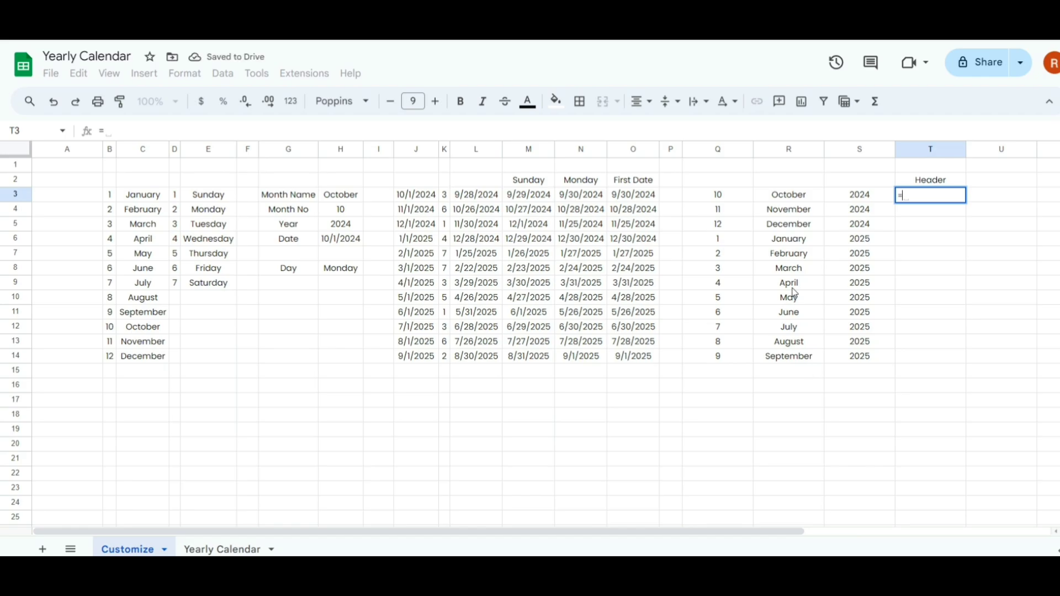
{"action": "left_click", "coordinate": [801, 195]}
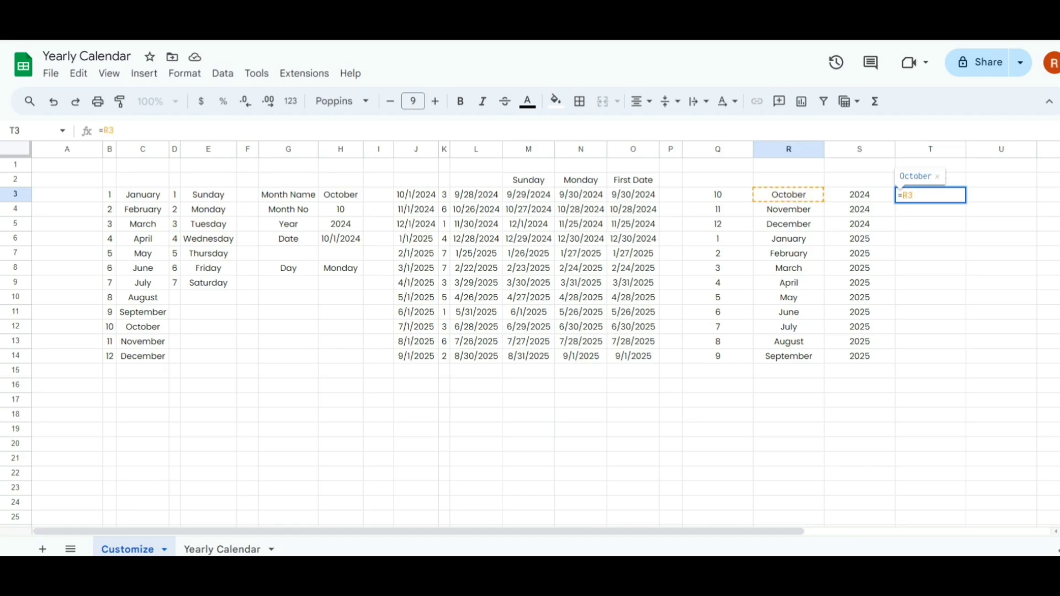
{"action": "type", "text": "&\" \"&"}
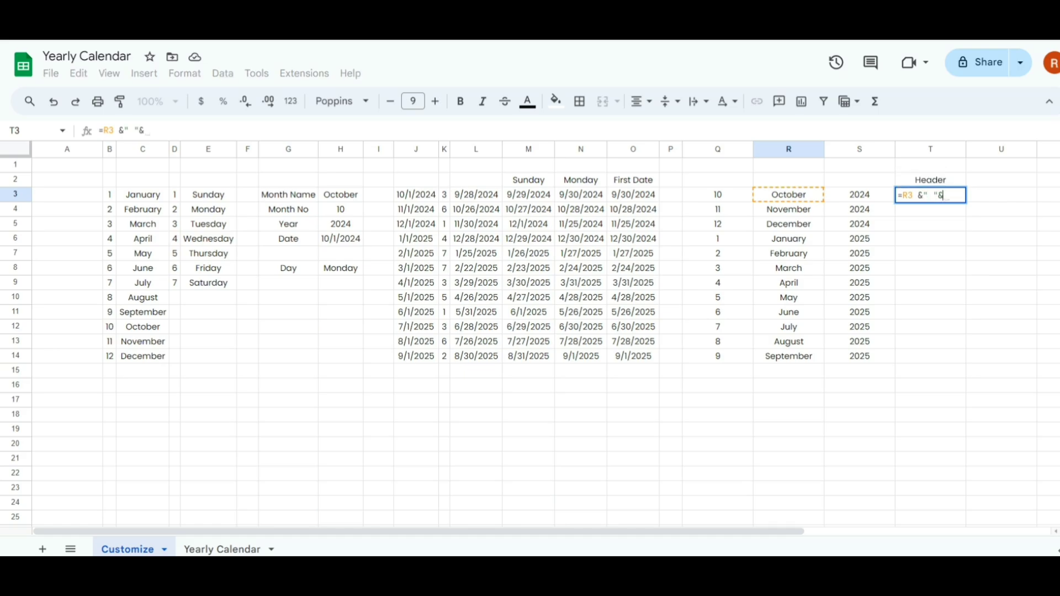
{"action": "left_click", "coordinate": [867, 199]}
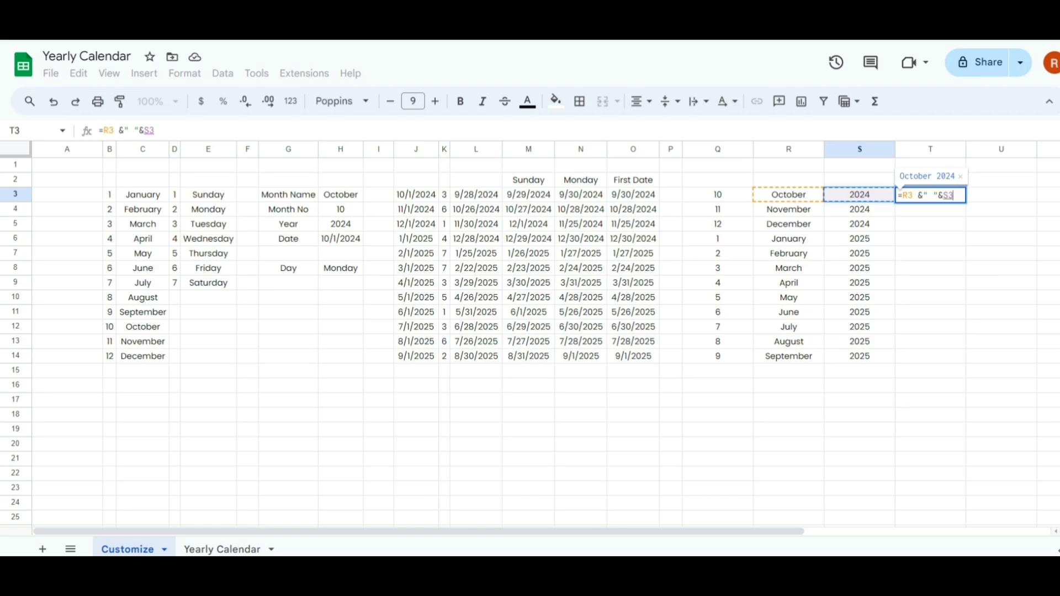
{"action": "key", "text": "Return"}
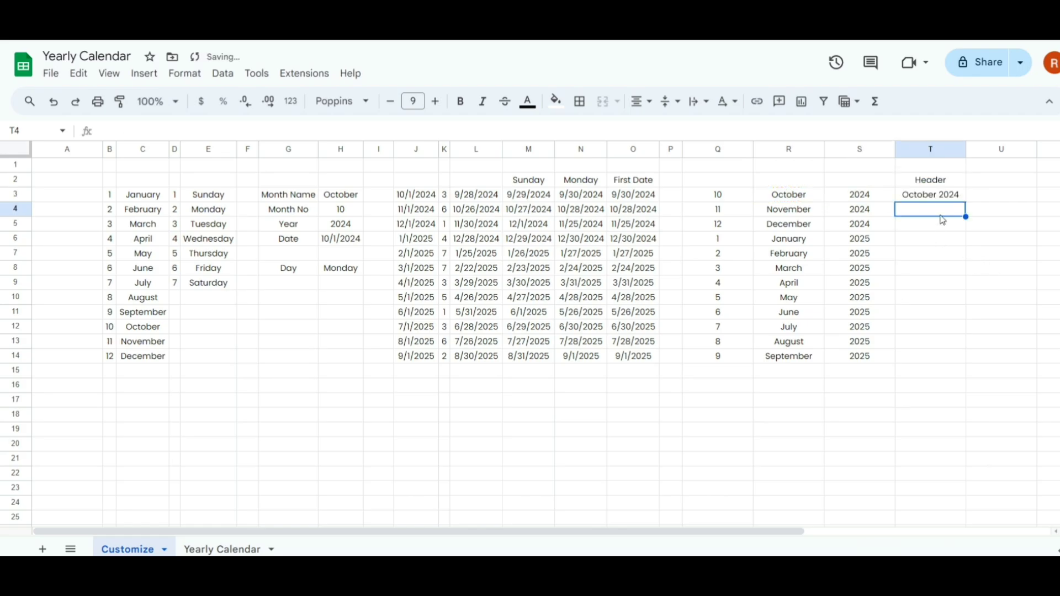
{"action": "left_click", "coordinate": [939, 204]}
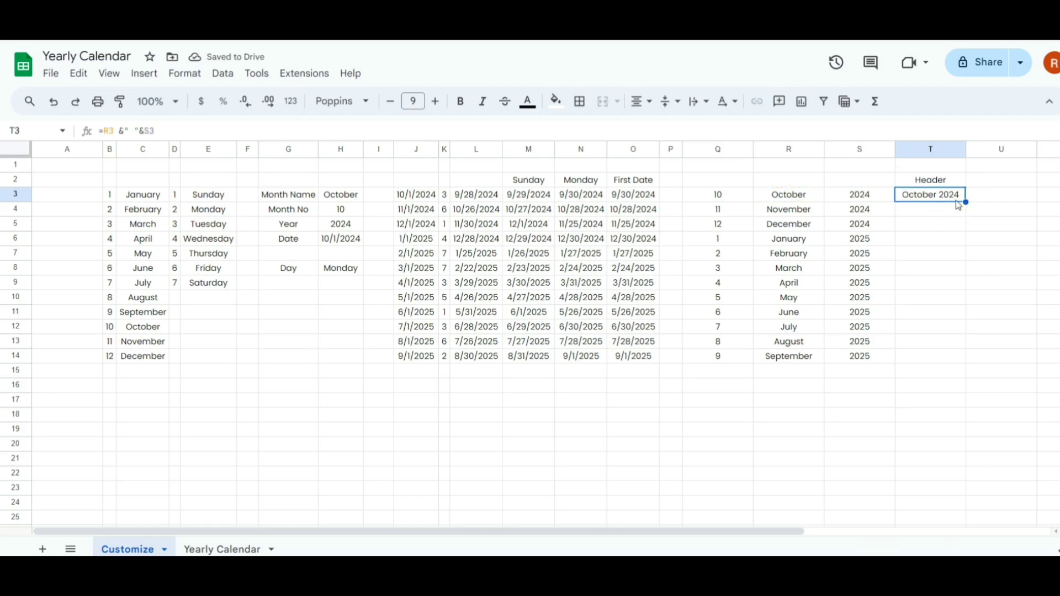
{"action": "left_click_drag", "start_coordinate": [966, 203], "coordinate": [960, 358]}
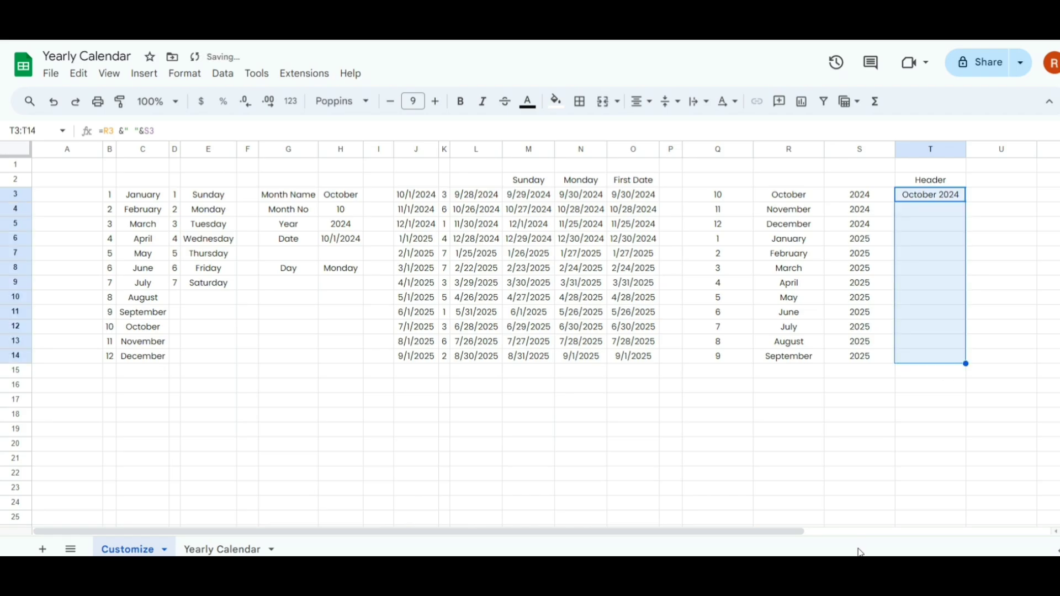
Step: Fit the width of column T to its month headers and narrow the empty column A
{"action": "left_click", "coordinate": [1008, 191]}
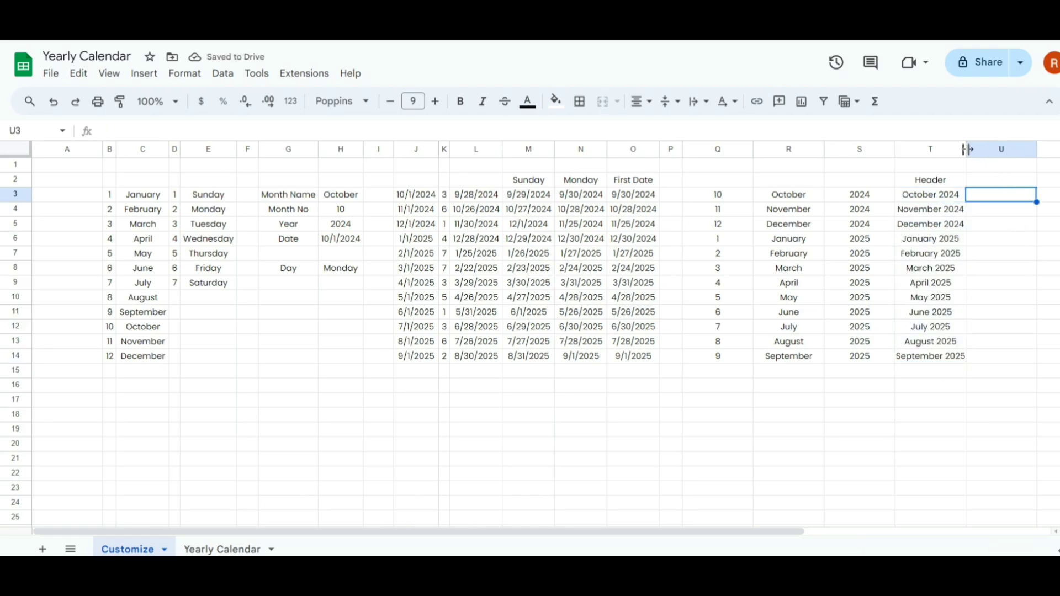
{"action": "double_click", "coordinate": [966, 149]}
{"action": "left_click_drag", "start_coordinate": [103, 149], "coordinate": [58, 158]}
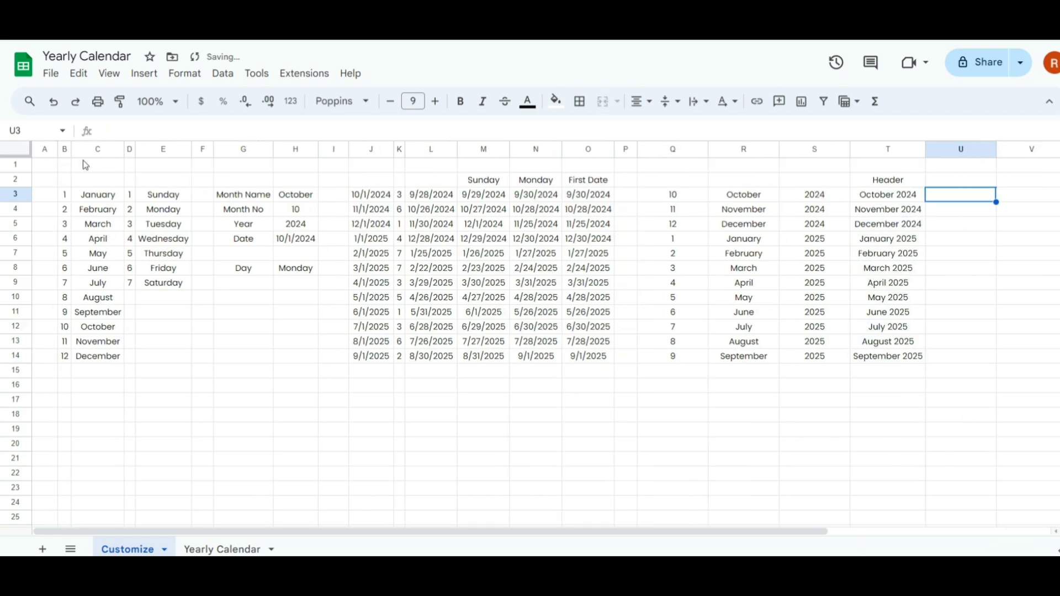
Step: Make the First Date column O2:O14 and the Header column T2:T14 bold
{"action": "left_click_drag", "start_coordinate": [598, 182], "coordinate": [593, 356]}
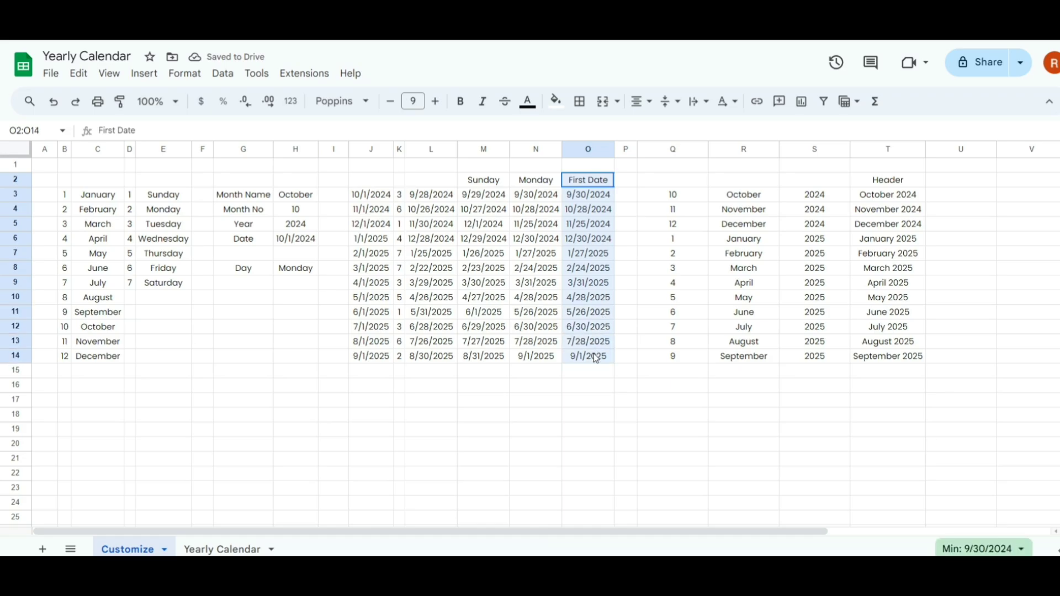
{"action": "left_click", "coordinate": [460, 101]}
{"action": "left_click_drag", "start_coordinate": [885, 181], "coordinate": [889, 356]}
{"action": "left_click", "coordinate": [460, 101]}
{"action": "left_click", "coordinate": [54, 170]}
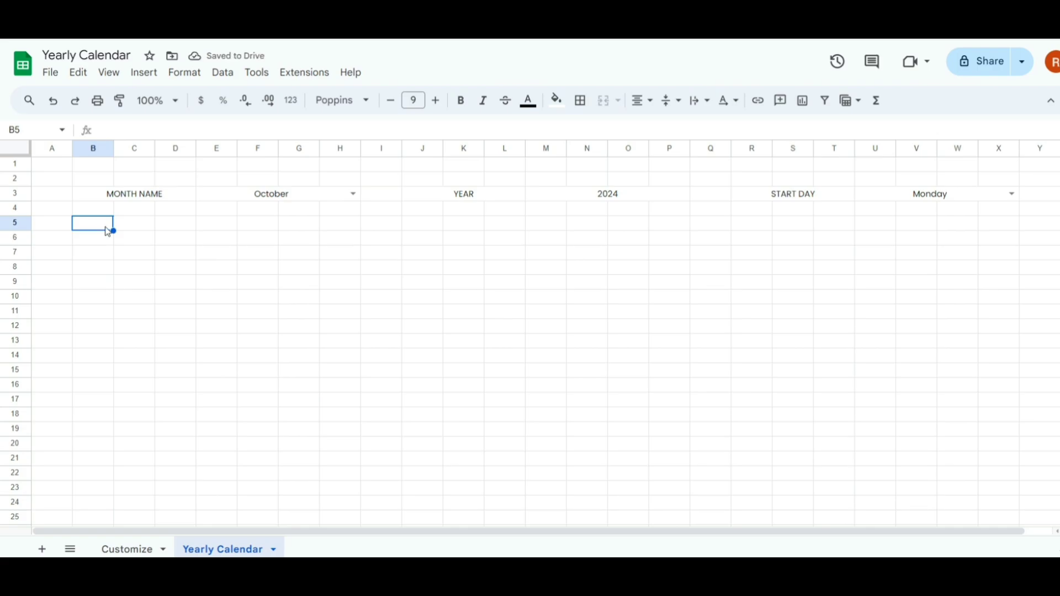
Step: On the Yearly Calendar sheet, merge B5:H5 and link it to the first month header with =Customize!T3
{"action": "left_click_drag", "start_coordinate": [101, 227], "coordinate": [342, 226]}
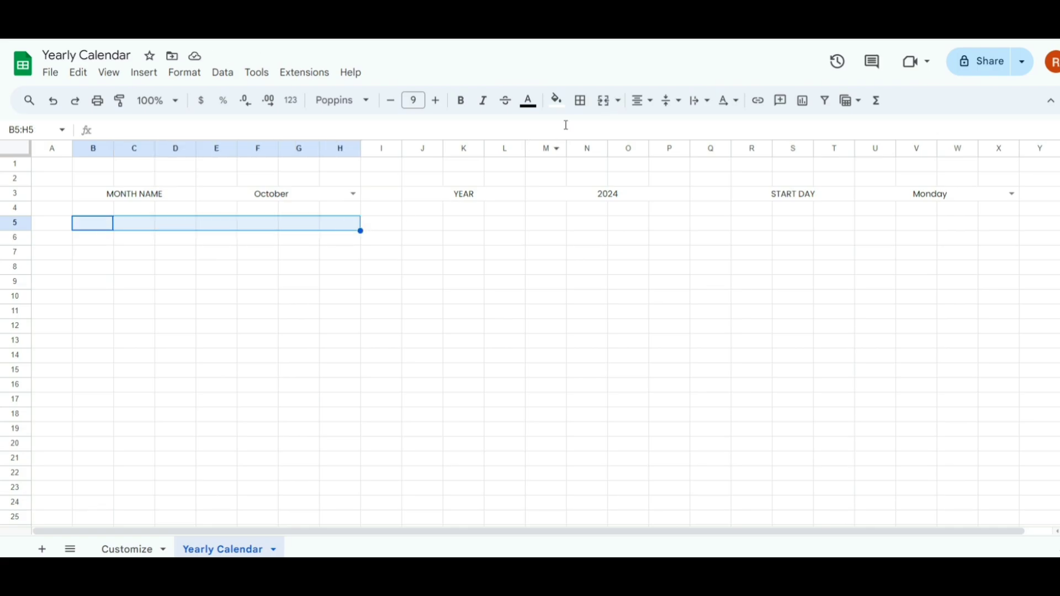
{"action": "left_click", "coordinate": [605, 102]}
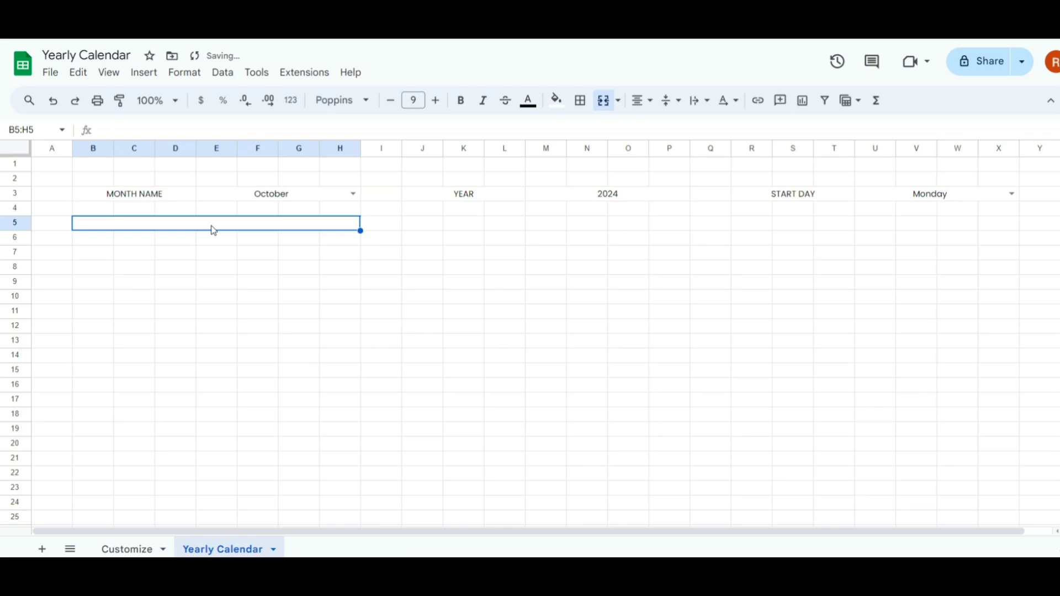
{"action": "type", "text": "="}
{"action": "left_click", "coordinate": [125, 548]}
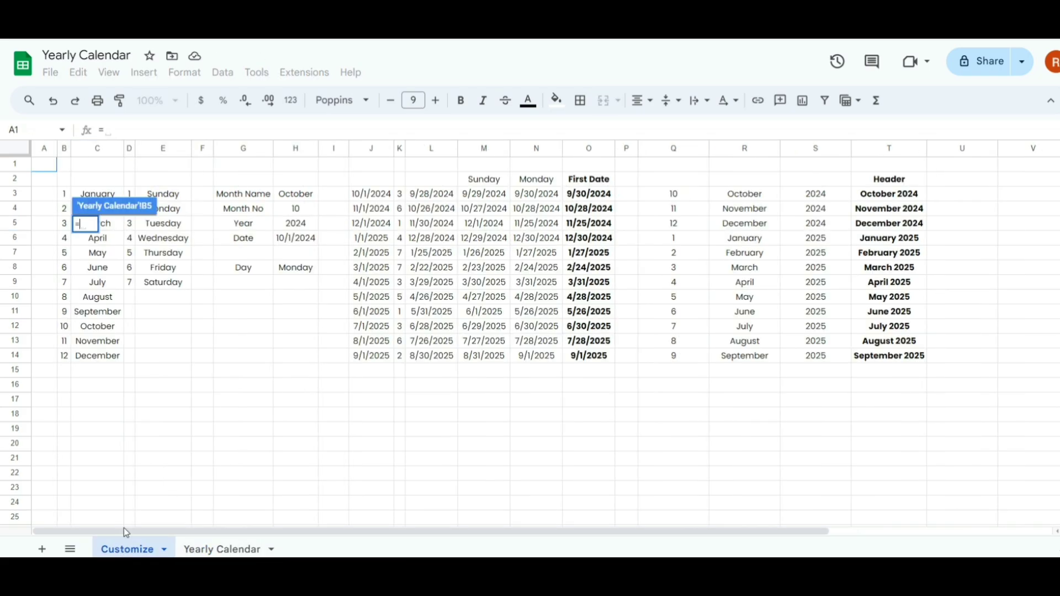
{"action": "left_click", "coordinate": [903, 195]}
{"action": "key", "text": "Return"}
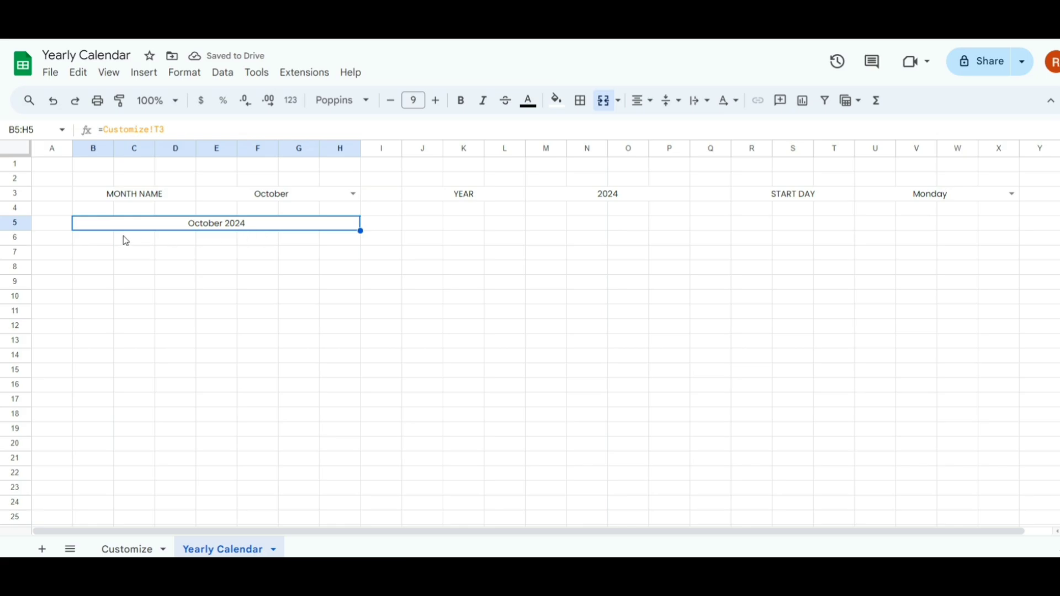
Step: Link B7 to the first month's first grid date with =Customize!O3
{"action": "left_click", "coordinate": [97, 249]}
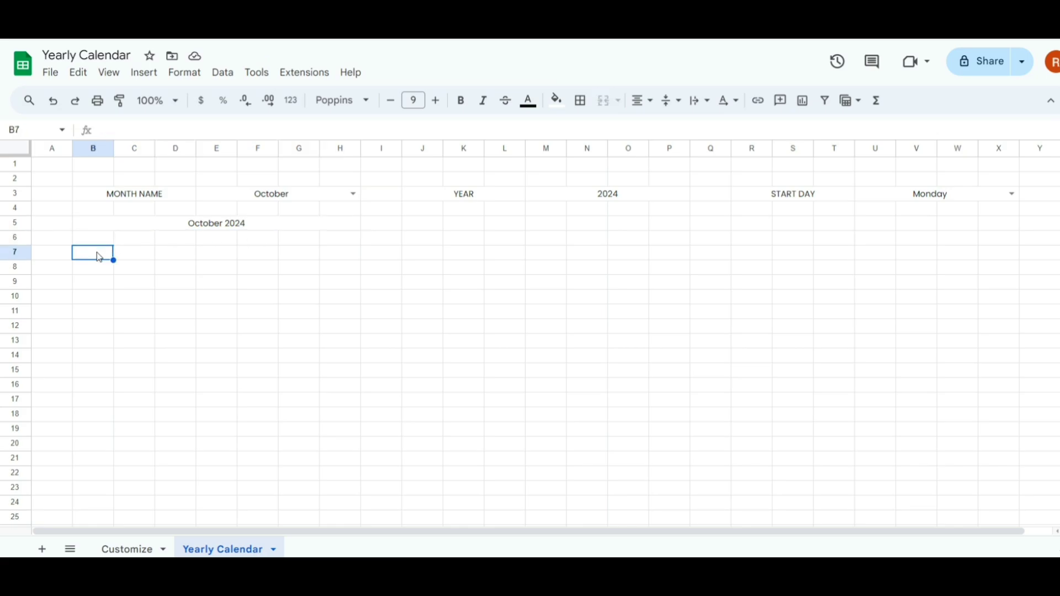
{"action": "type", "text": "="}
{"action": "left_click", "coordinate": [128, 548]}
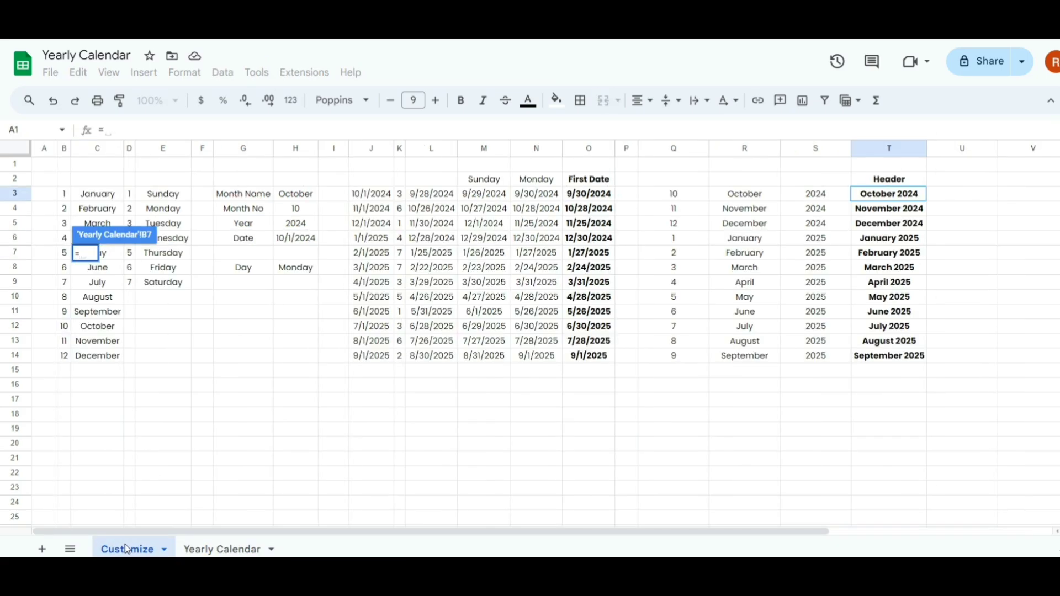
{"action": "left_click", "coordinate": [587, 196]}
{"action": "key", "text": "Return"}
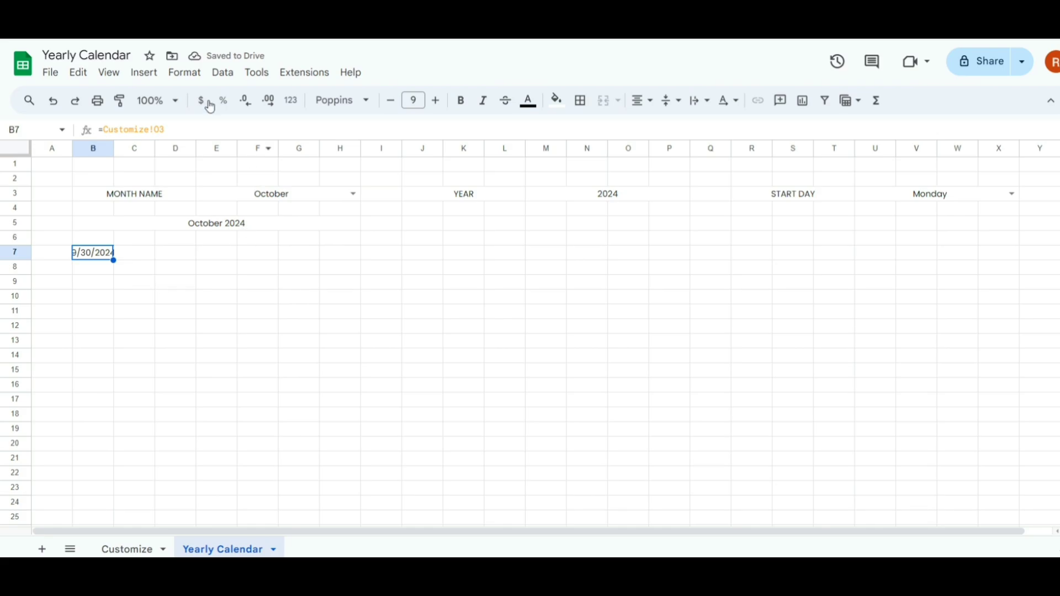
Step: Apply a custom date format to B7 that shows only the day without leading zero
{"action": "left_click", "coordinate": [186, 73]}
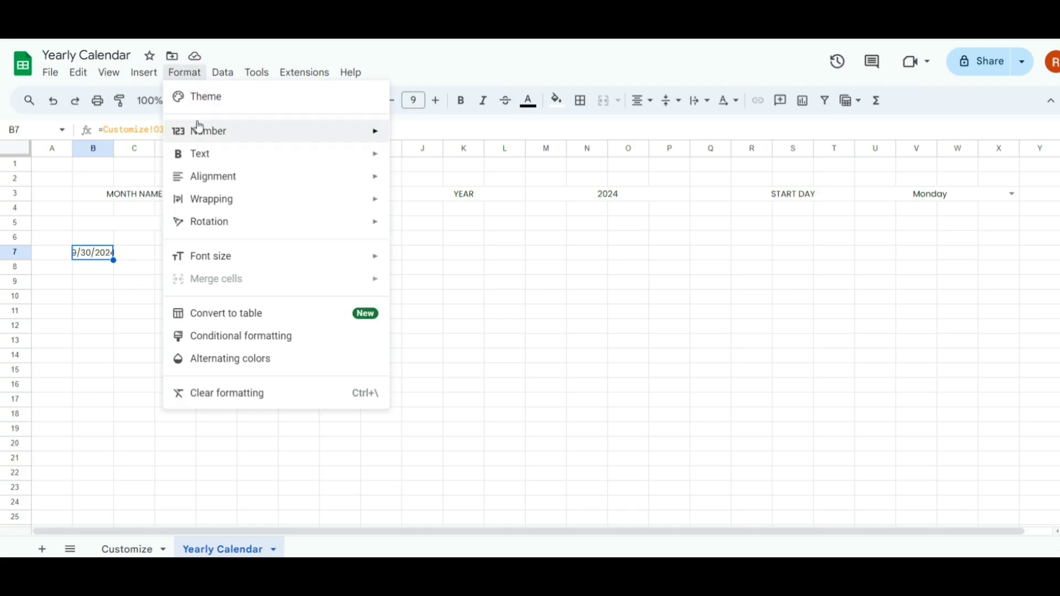
{"action": "mouse_move", "coordinate": [200, 131]}
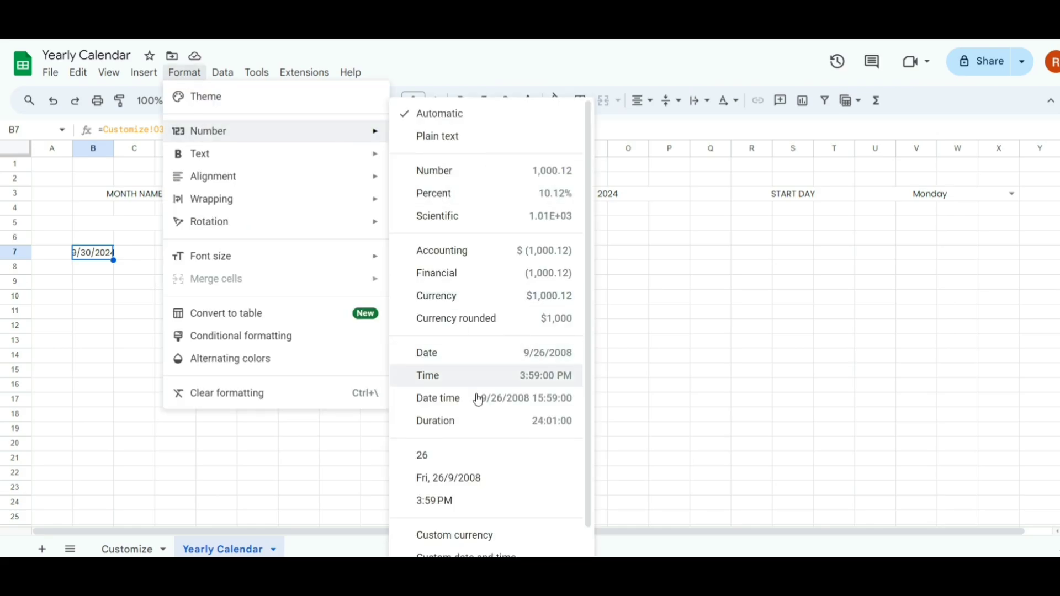
{"action": "scroll", "coordinate": [475, 428], "scroll_direction": "down", "scroll_amount": 1}
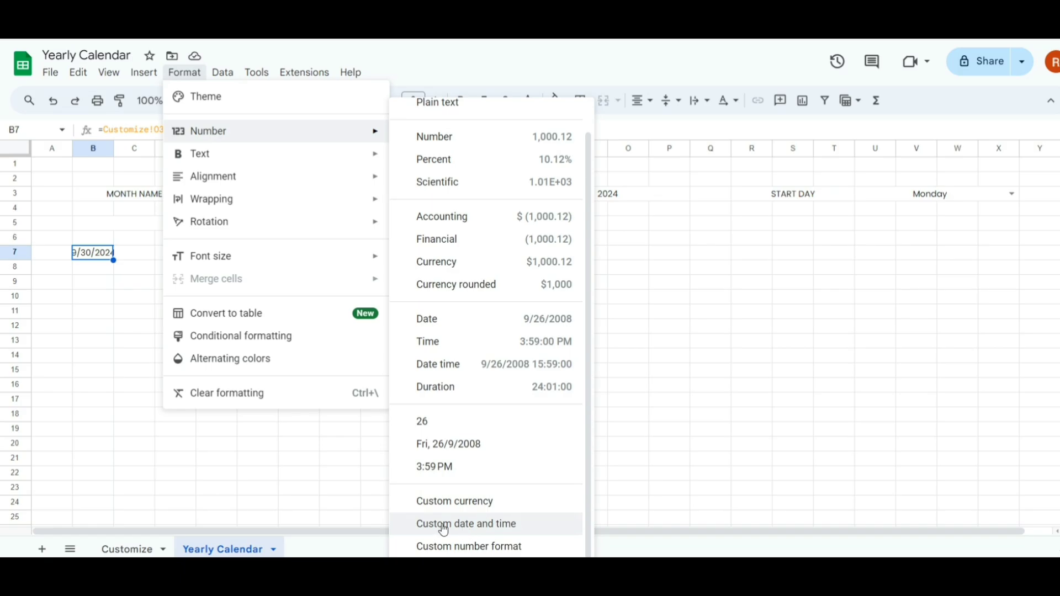
{"action": "left_click", "coordinate": [444, 529]}
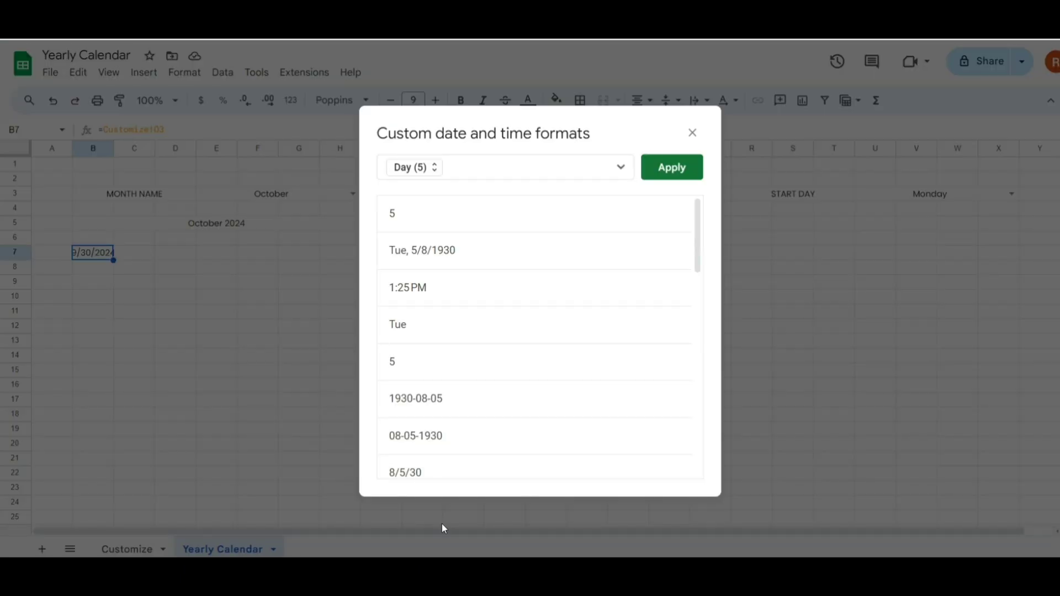
{"action": "left_click", "coordinate": [436, 173]}
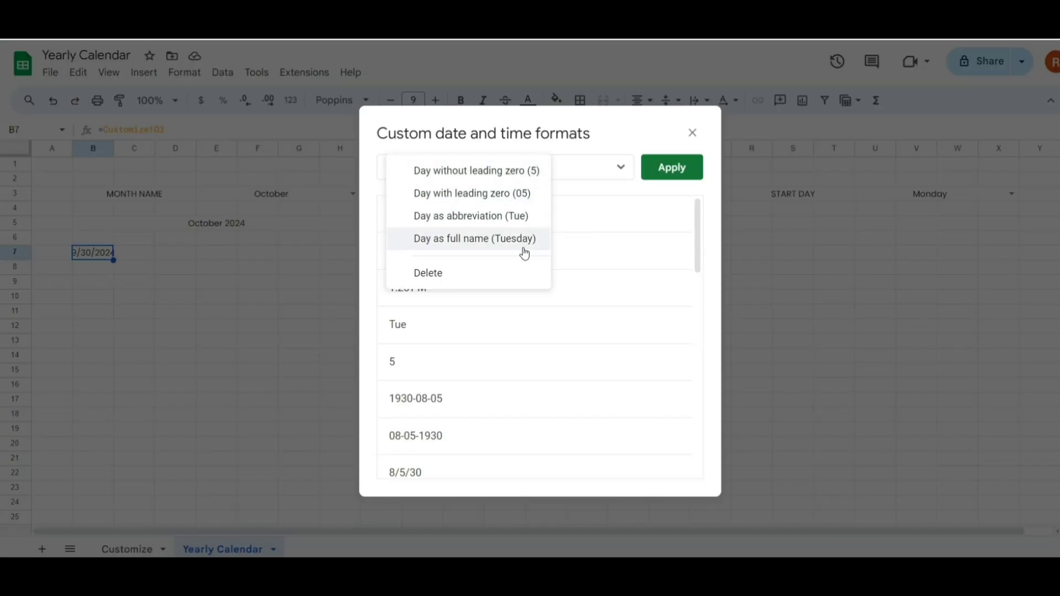
{"action": "left_click", "coordinate": [484, 176]}
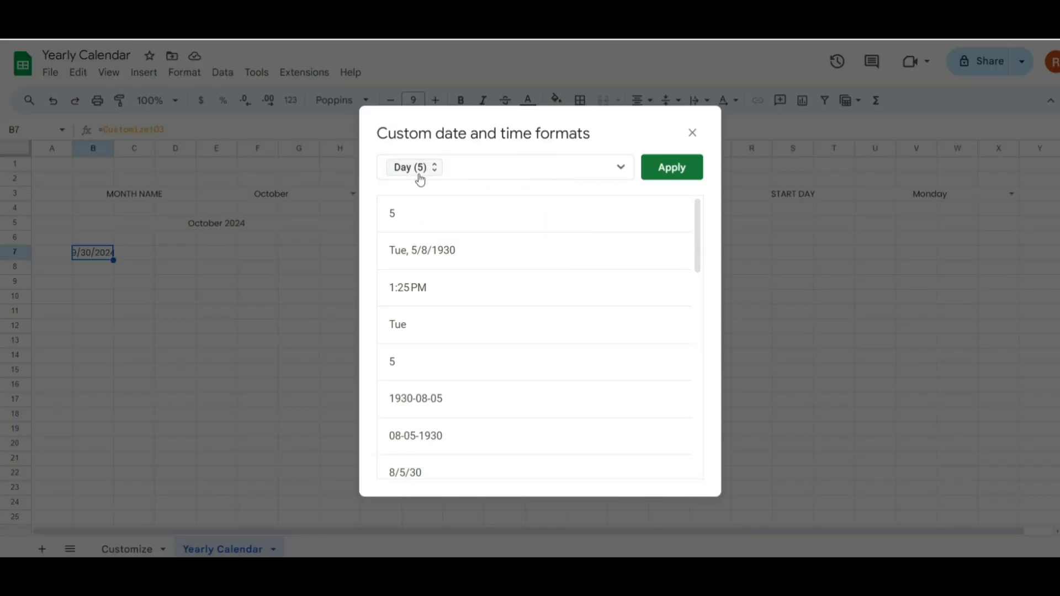
{"action": "left_click", "coordinate": [660, 173]}
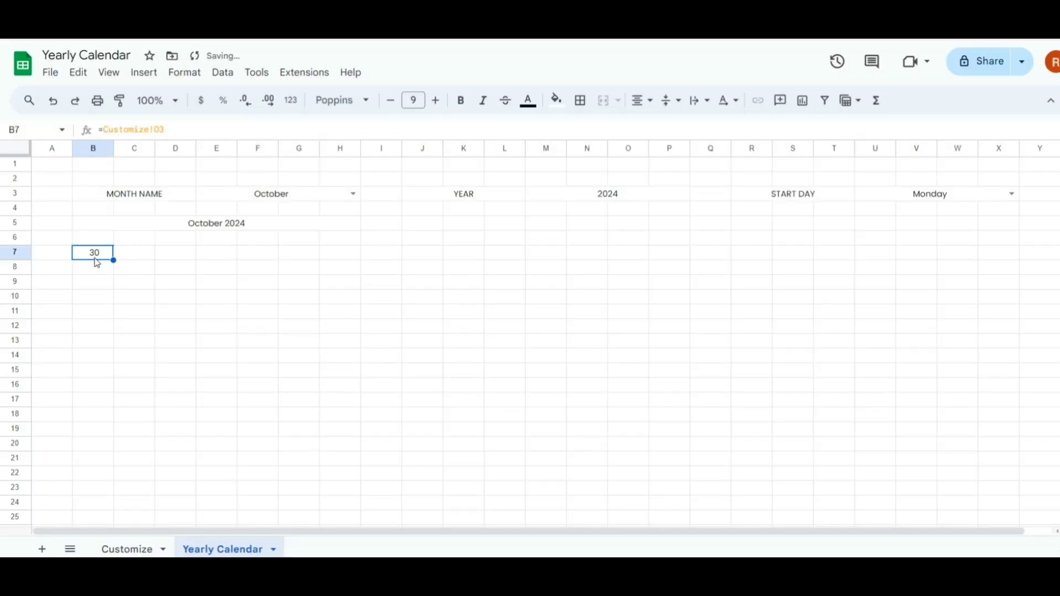
Step: Enter =B7+1 in C7 and fill it across to H7 to complete the first week
{"action": "left_click", "coordinate": [126, 263]}
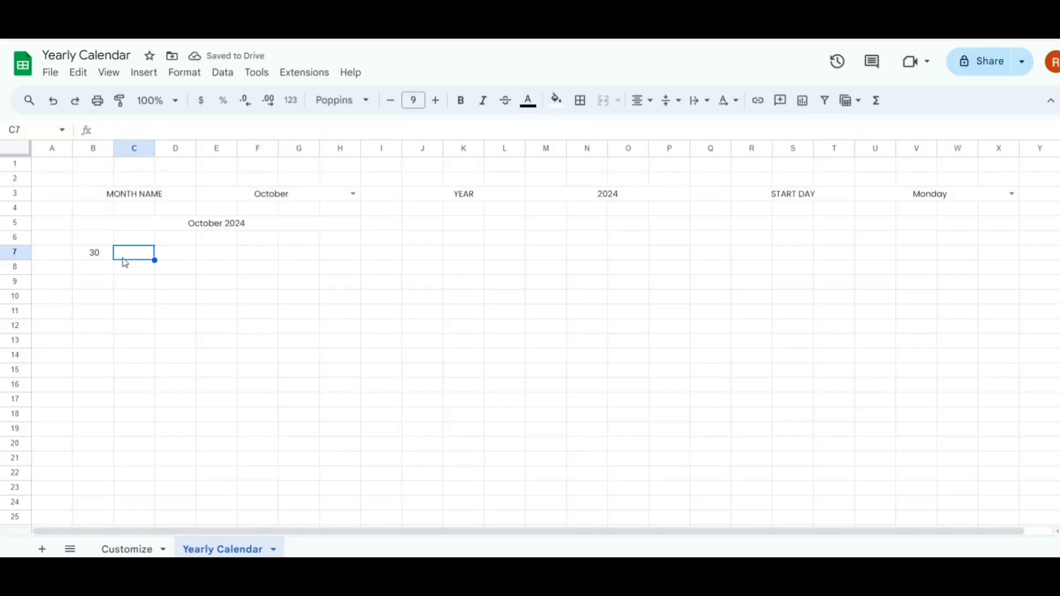
{"action": "type", "text": "="}
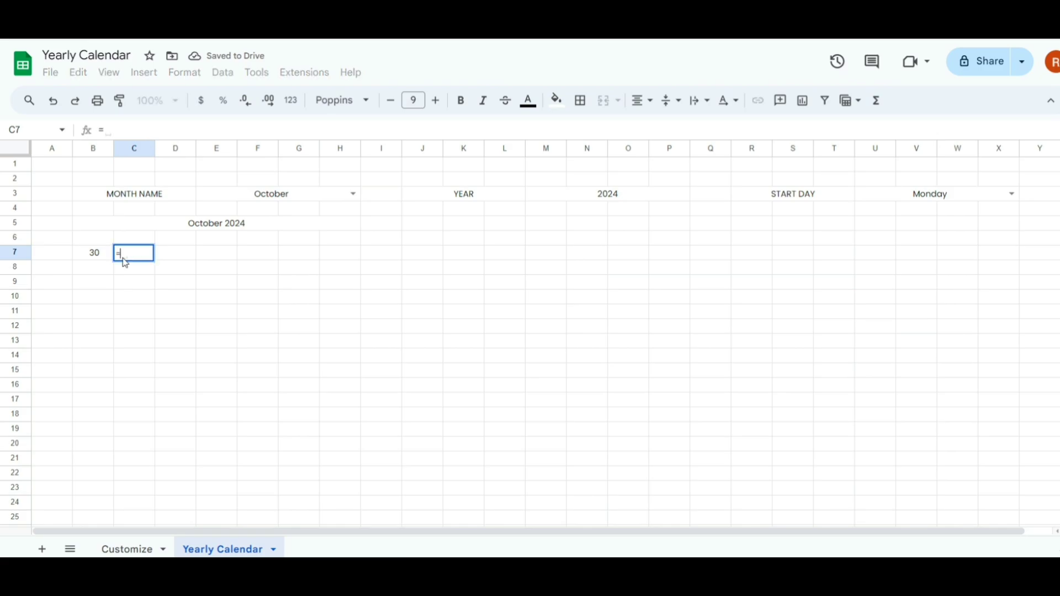
{"action": "left_click", "coordinate": [100, 259]}
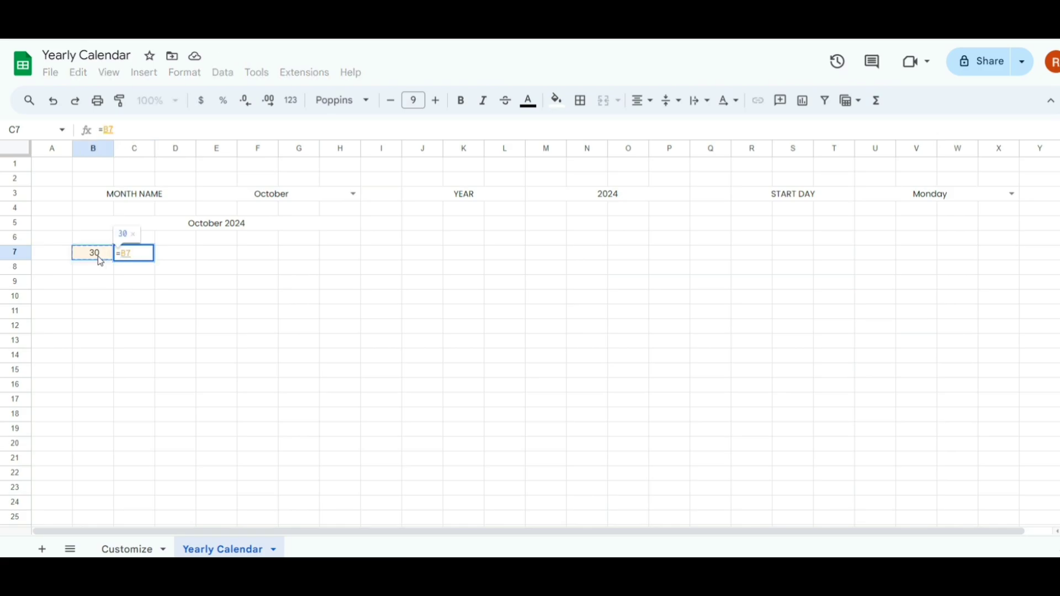
{"action": "type", "text": "+1"}
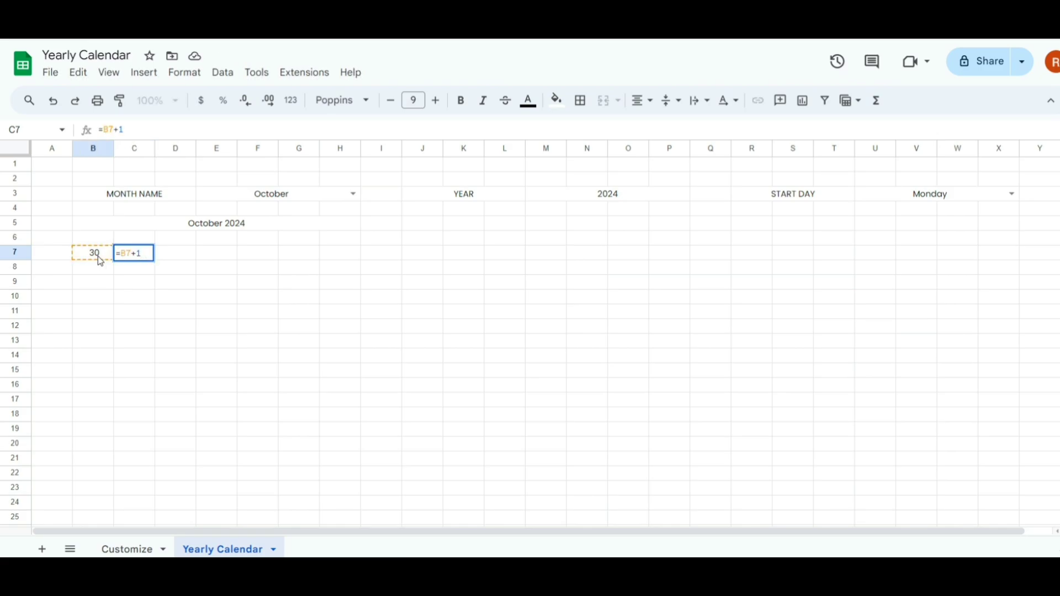
{"action": "key", "text": "Return"}
{"action": "left_click", "coordinate": [142, 257]}
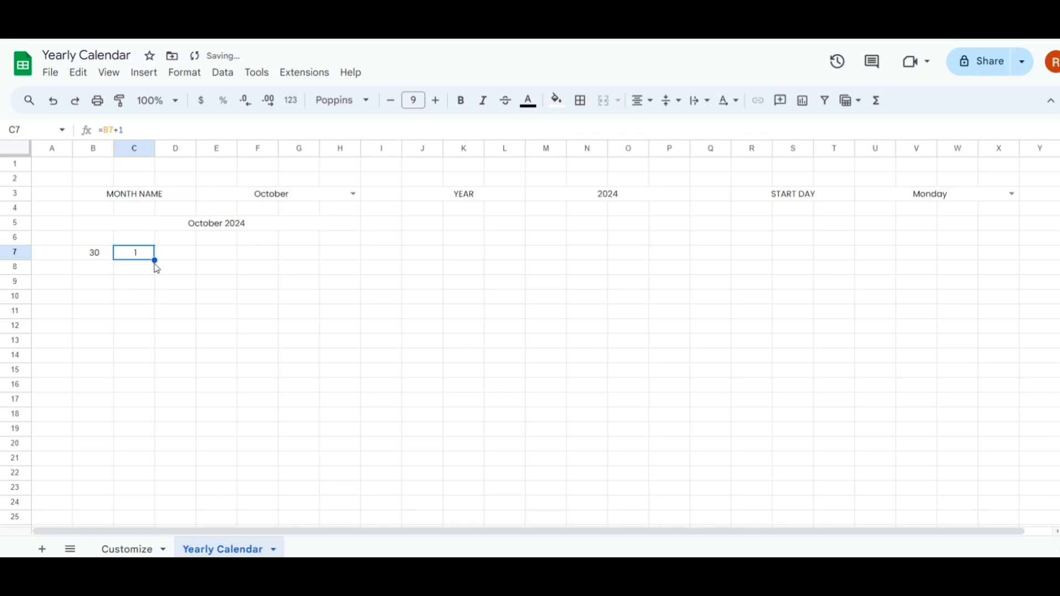
{"action": "left_click_drag", "start_coordinate": [154, 260], "coordinate": [333, 271]}
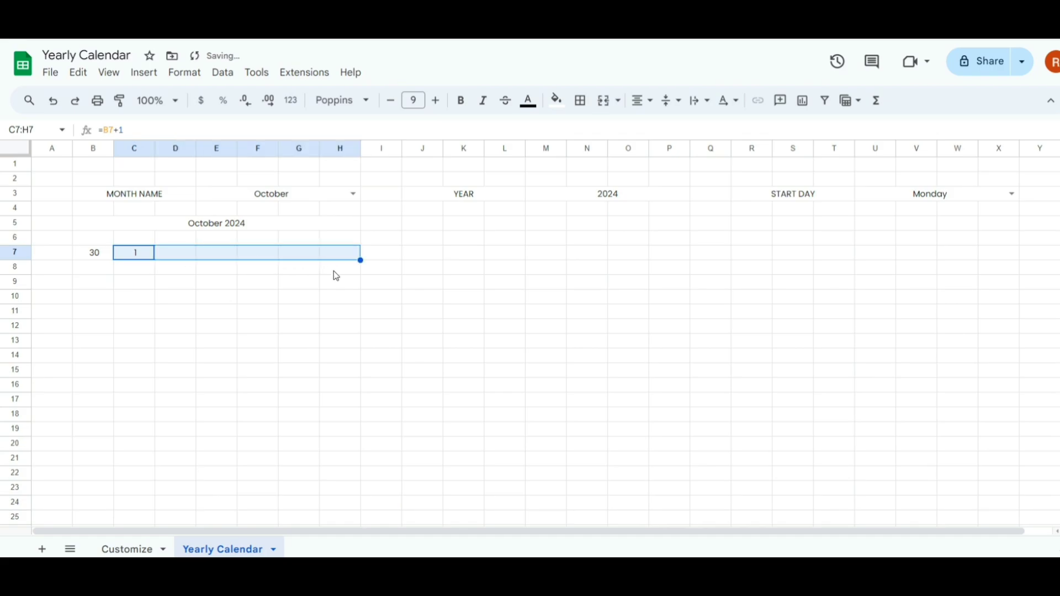
Step: Start the second week in B8 with the formula =B7+7
{"action": "left_click", "coordinate": [99, 272]}
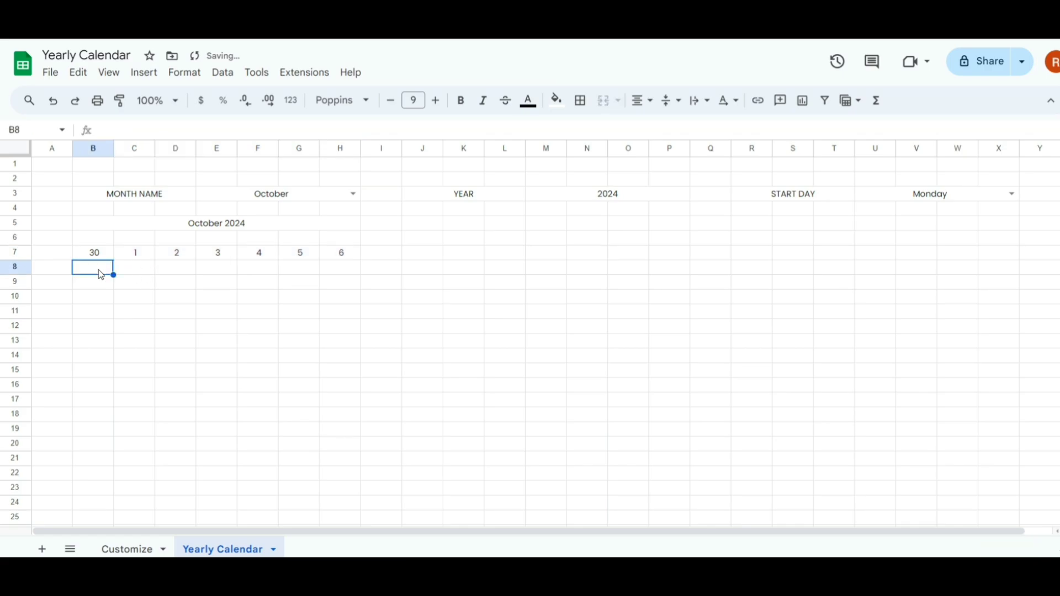
{"action": "type", "text": "="}
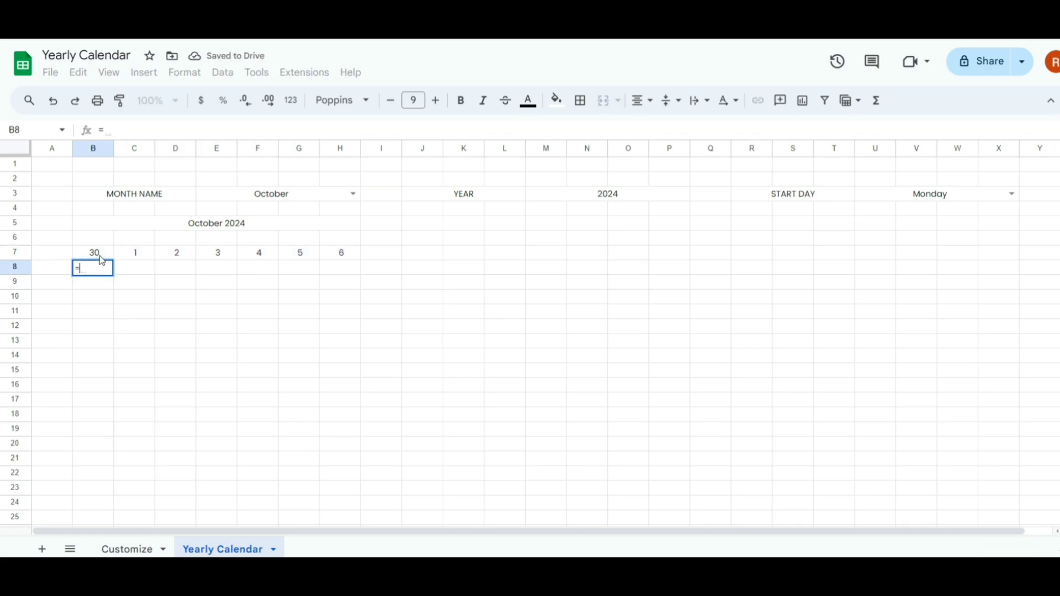
{"action": "left_click", "coordinate": [100, 257]}
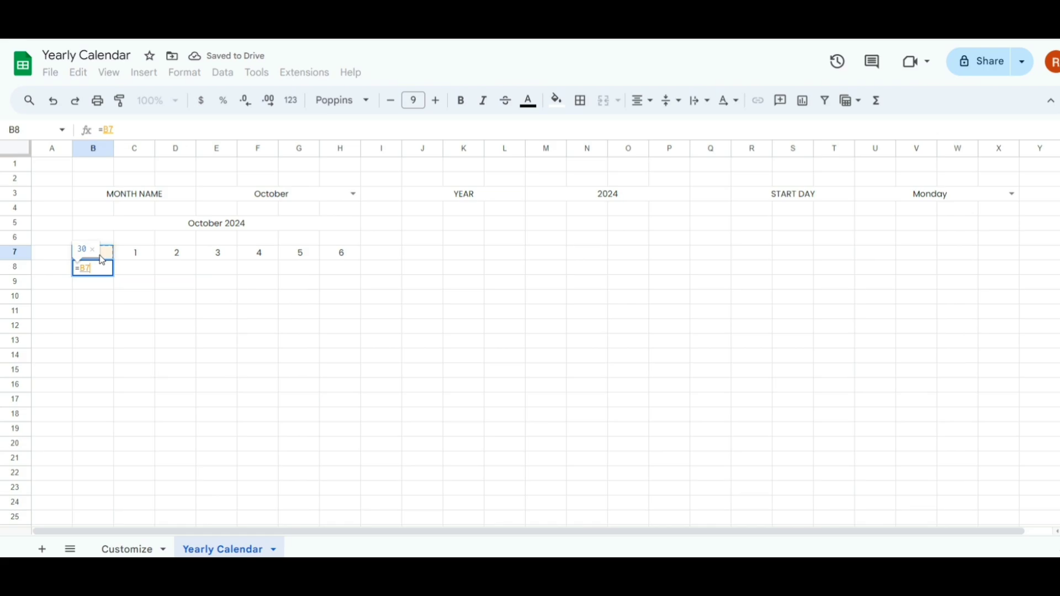
{"action": "type", "text": "+7"}
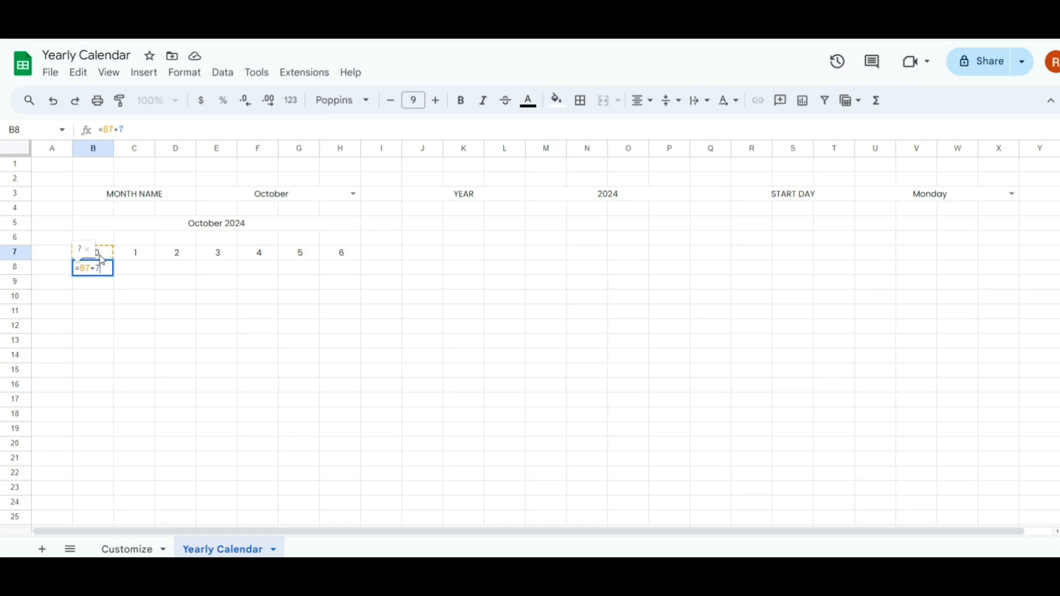
{"action": "key", "text": "Return"}
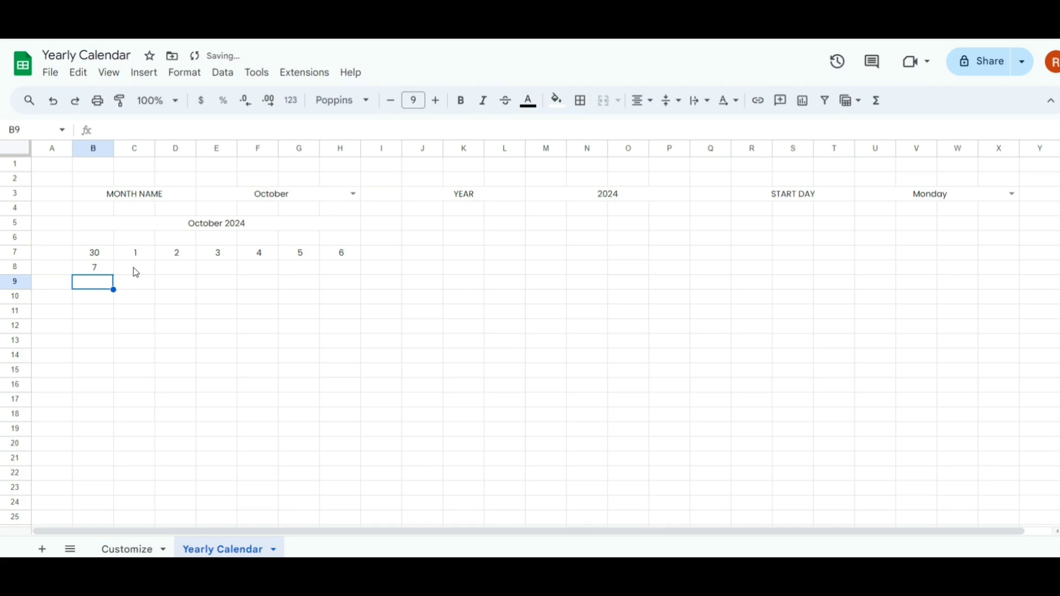
Step: Enter =B8+1 in C8 and fill it across to H8 to complete the second week
{"action": "left_click", "coordinate": [136, 273]}
{"action": "type", "text": "="}
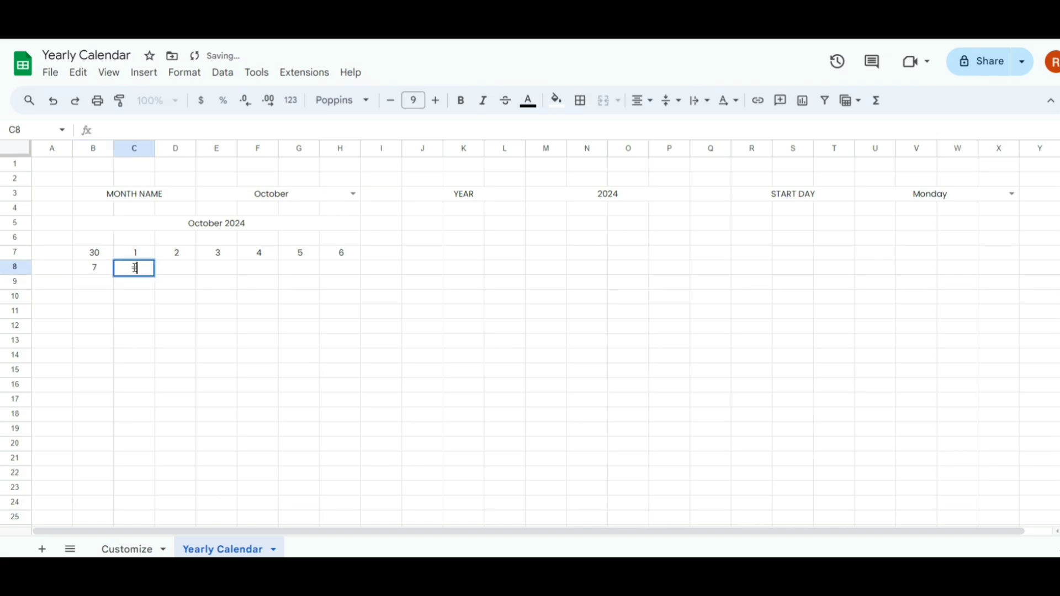
{"action": "left_click", "coordinate": [101, 269]}
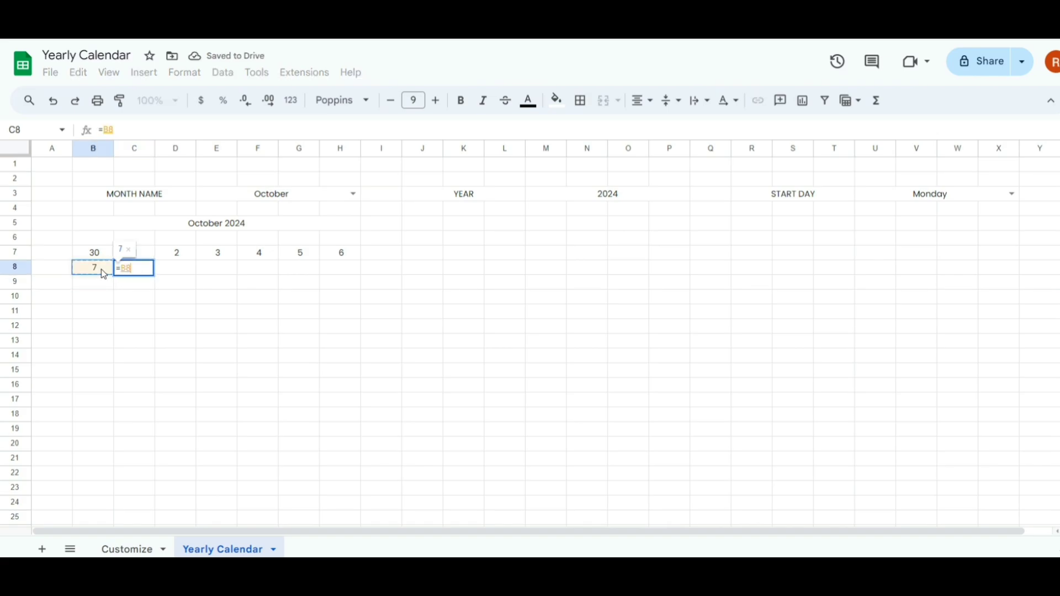
{"action": "type", "text": "+1"}
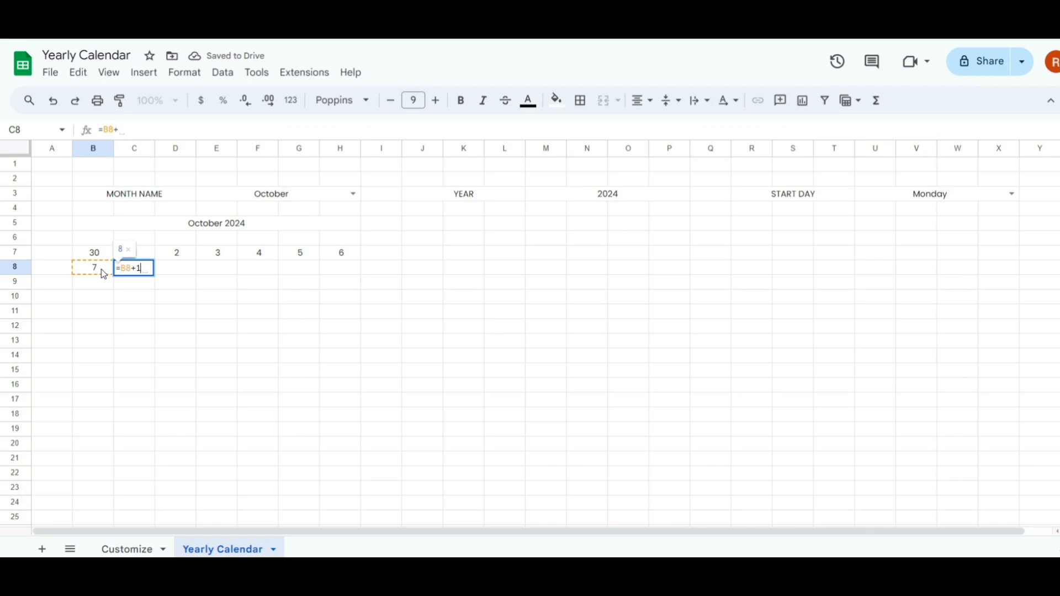
{"action": "key", "text": "Return"}
{"action": "left_click", "coordinate": [133, 270]}
{"action": "left_click_drag", "start_coordinate": [155, 275], "coordinate": [346, 281]}
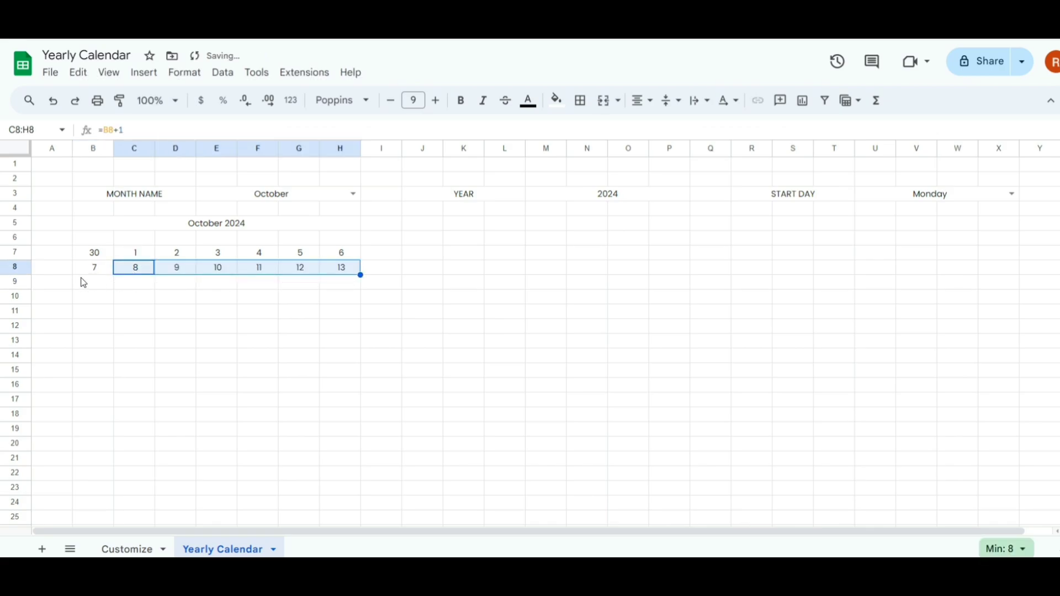
Step: Copy the second week's formulas in B8:H8 into row 9, starting at B9
{"action": "left_click", "coordinate": [95, 277]}
{"action": "left_click_drag", "start_coordinate": [95, 277], "coordinate": [339, 274]}
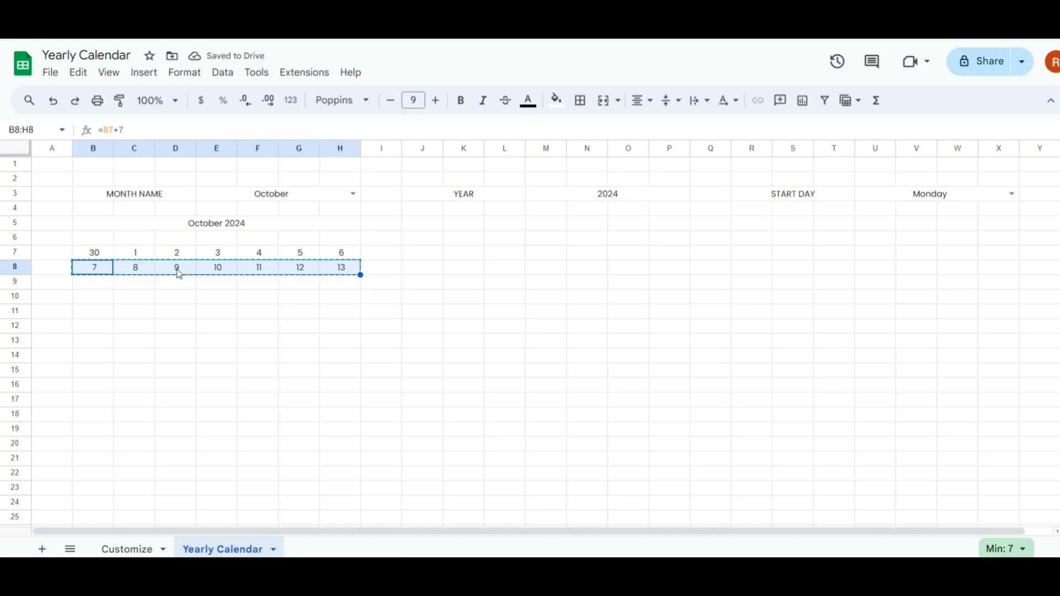
{"action": "key", "text": "ctrl+c"}
{"action": "left_click", "coordinate": [97, 282]}
{"action": "key", "text": "ctrl+v"}
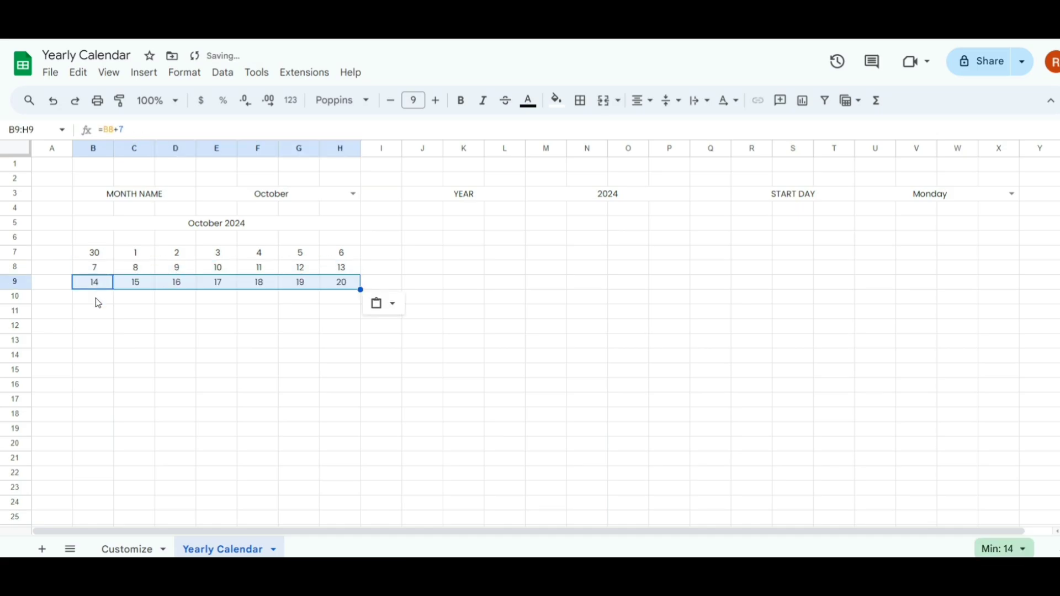
Step: Paste the copied week formulas into rows 10 and 11, starting at B10 and B11
{"action": "left_click", "coordinate": [96, 298]}
{"action": "key", "text": "ctrl+v"}
{"action": "left_click", "coordinate": [97, 313]}
{"action": "key", "text": "ctrl+v"}
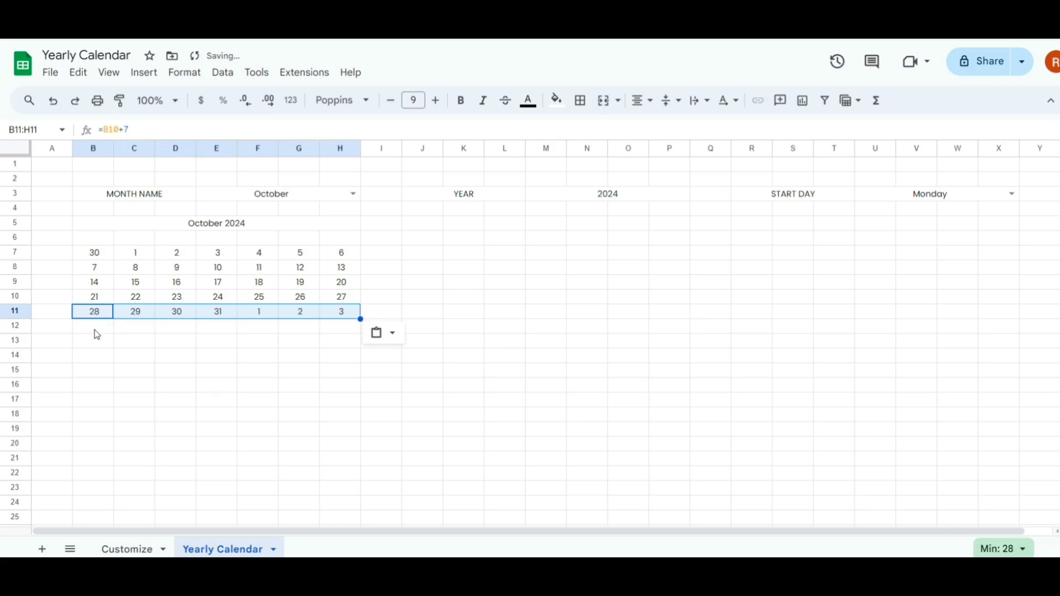
{"action": "left_click", "coordinate": [96, 330]}
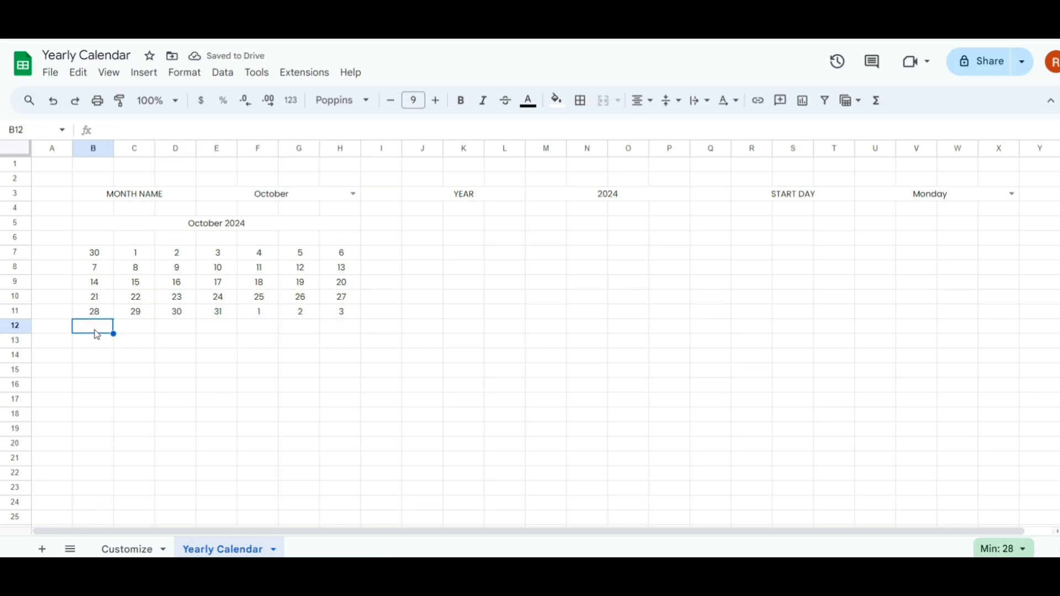
Step: Enter the weekday header formula =TEXT(B7,"ddd") in B6, above the first date
{"action": "left_click", "coordinate": [100, 241]}
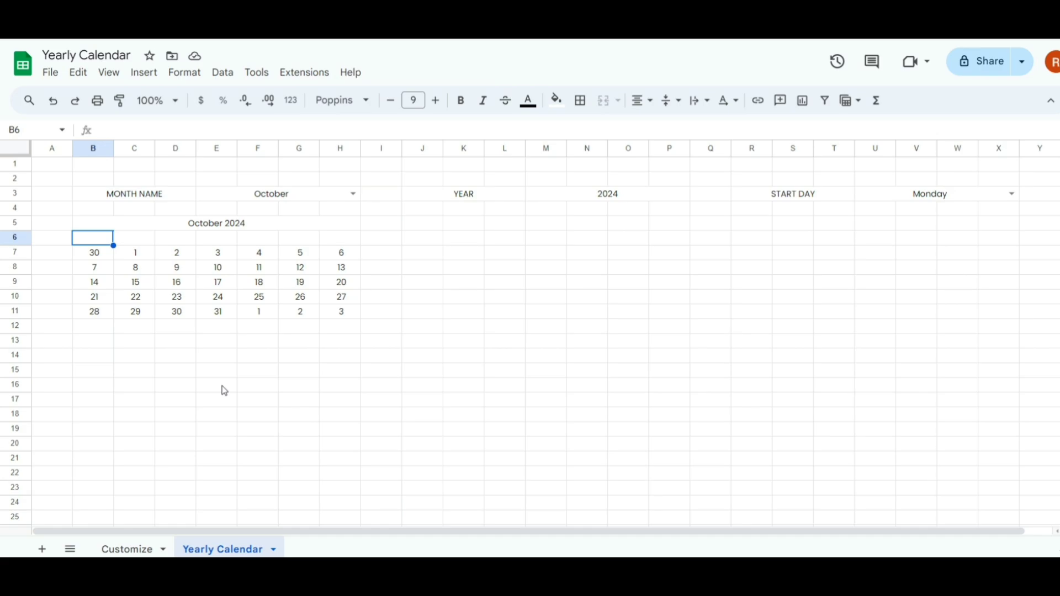
{"action": "type", "text": "="}
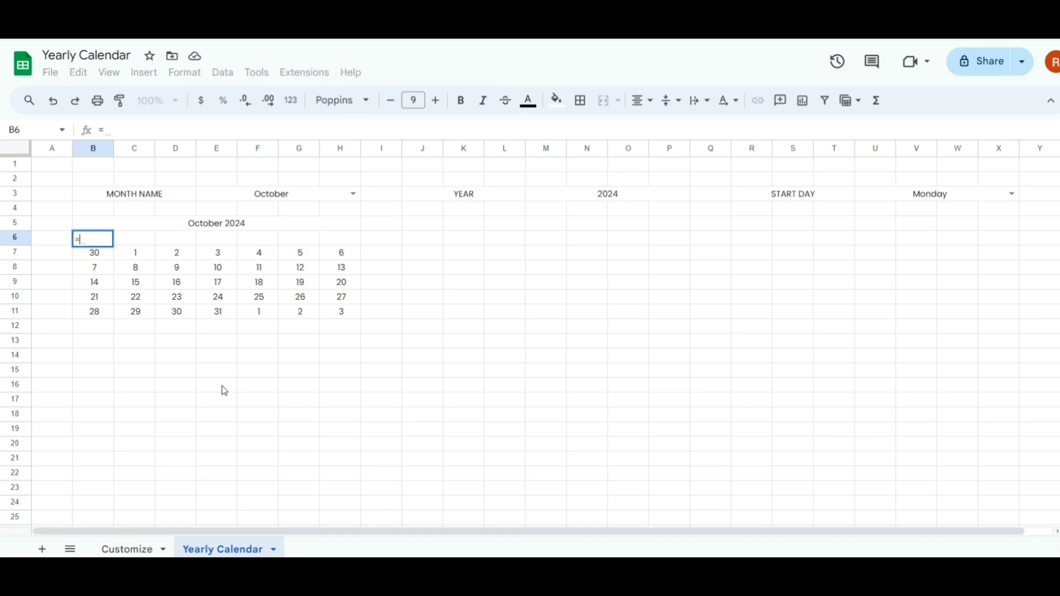
{"action": "type", "text": "te"}
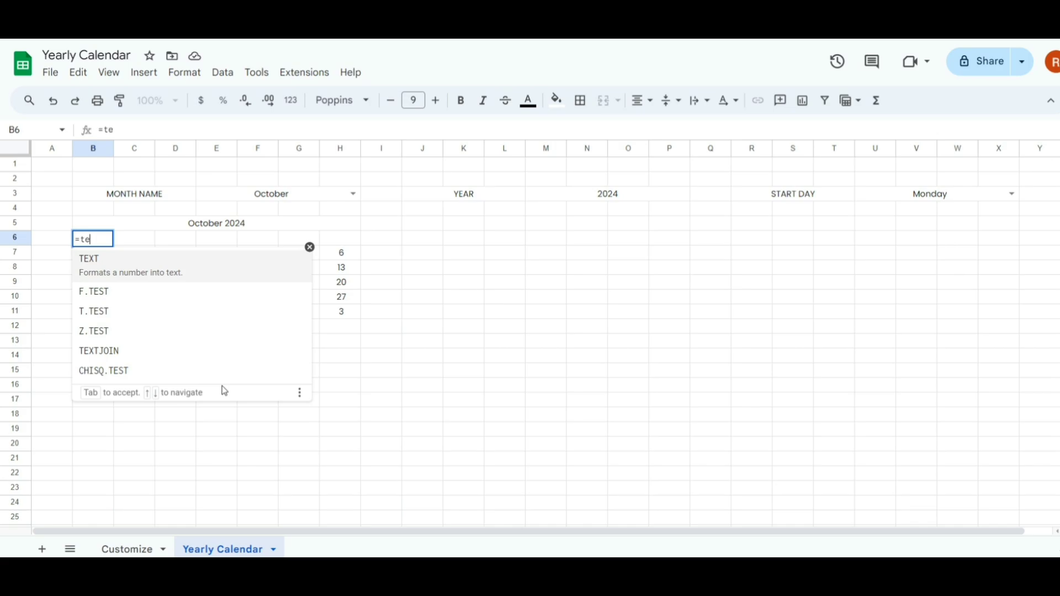
{"action": "type", "text": "x"}
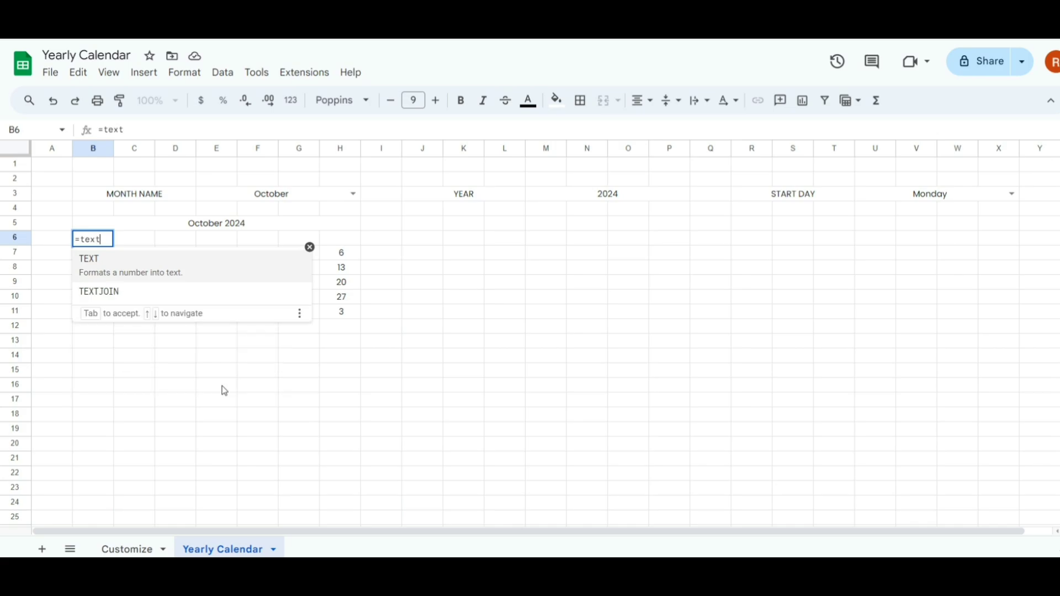
{"action": "type", "text": "t"}
{"action": "key", "text": "Tab"}
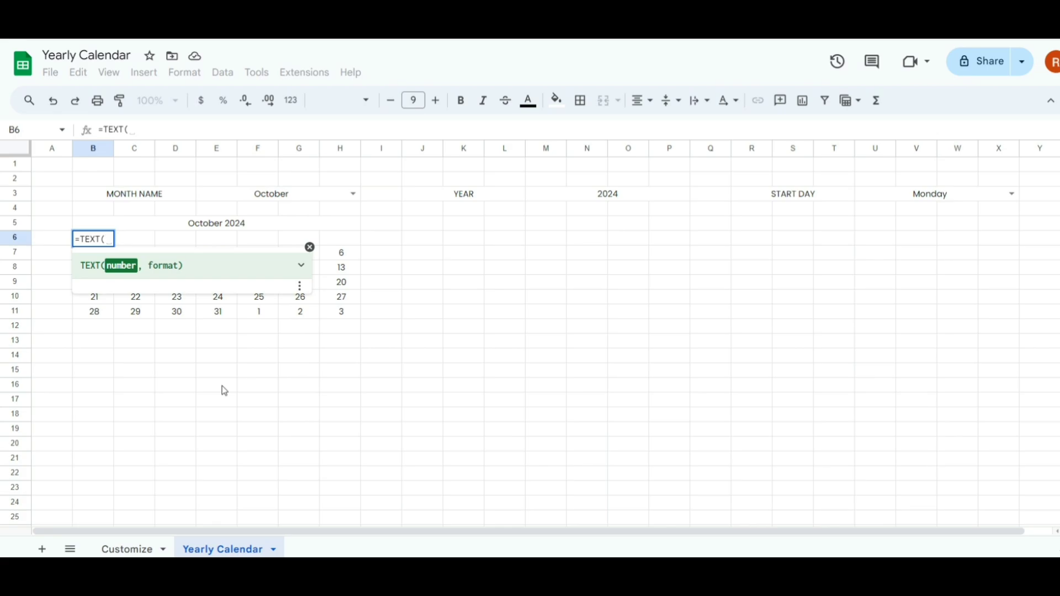
{"action": "type", "text": "B7"}
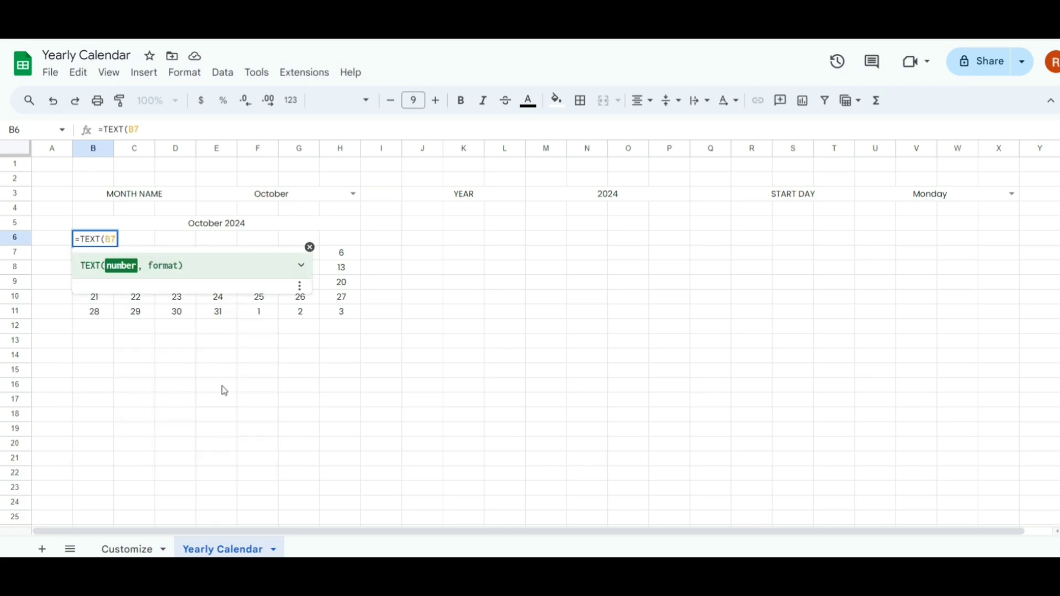
{"action": "type", "text": ","}
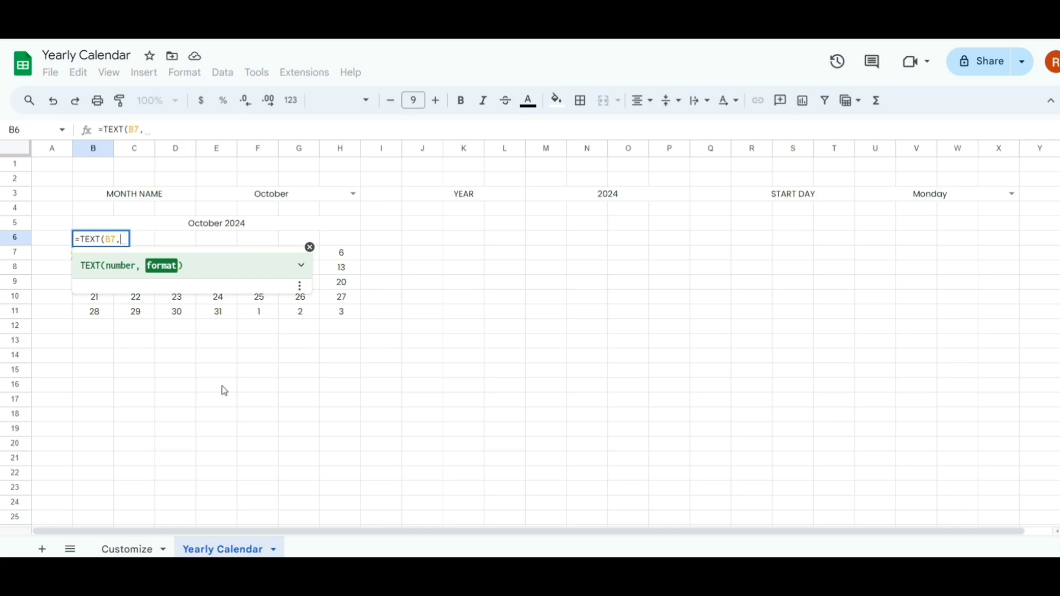
{"action": "type", "text": "\"ddd"}
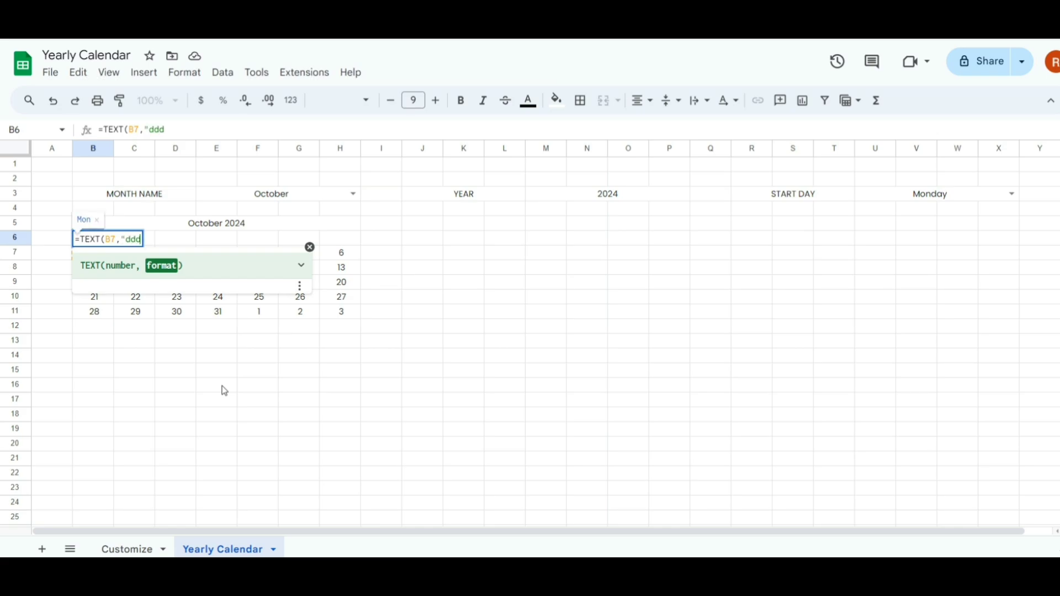
{"action": "type", "text": "\")"}
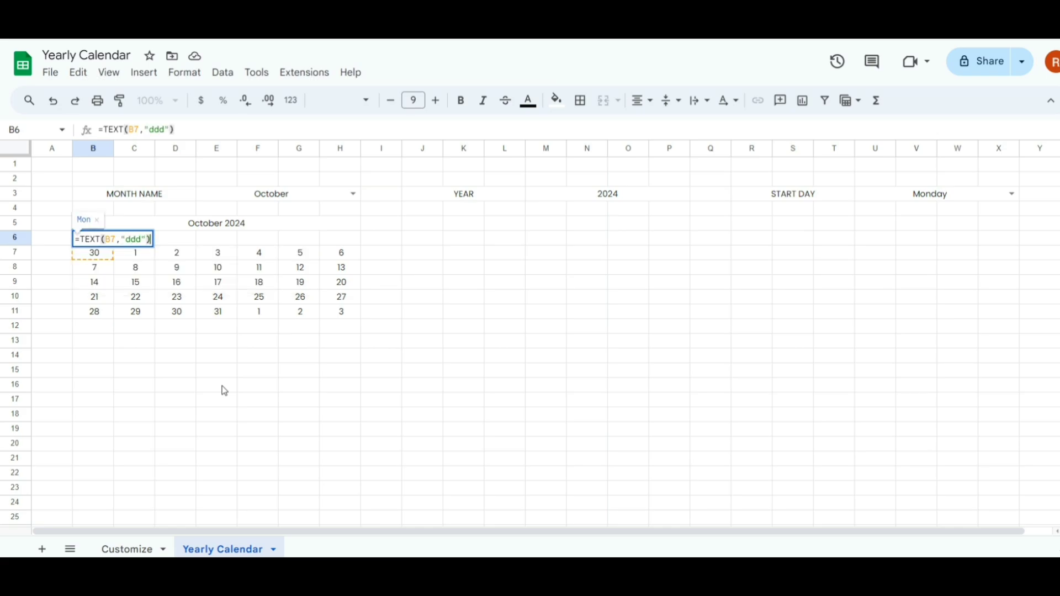
{"action": "key", "text": "Return"}
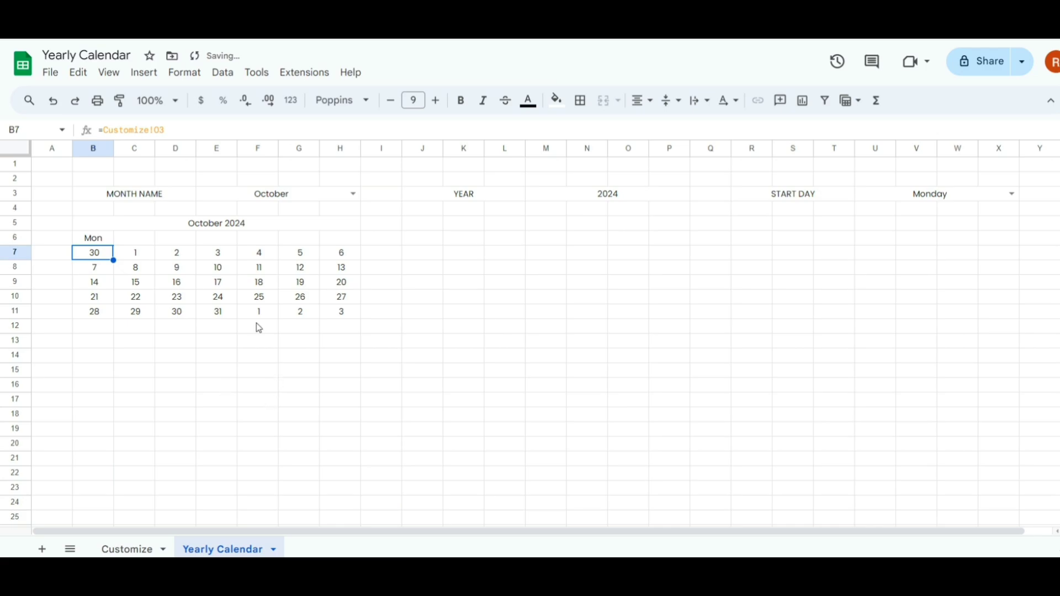
Step: Fill the weekday formula from B6 across to H6 to label all seven columns
{"action": "left_click", "coordinate": [101, 239]}
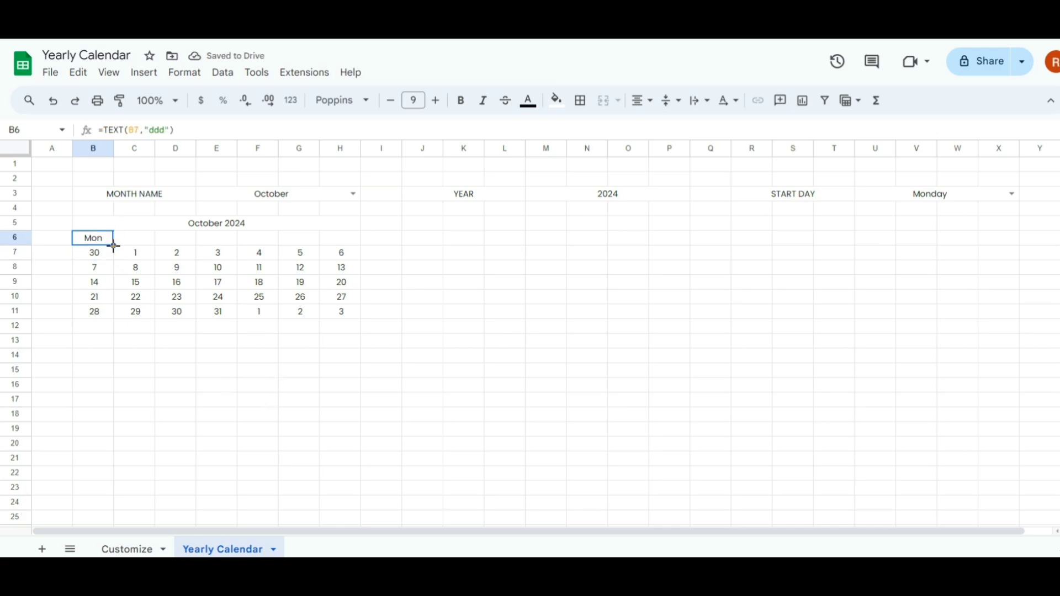
{"action": "left_click_drag", "start_coordinate": [113, 246], "coordinate": [342, 243]}
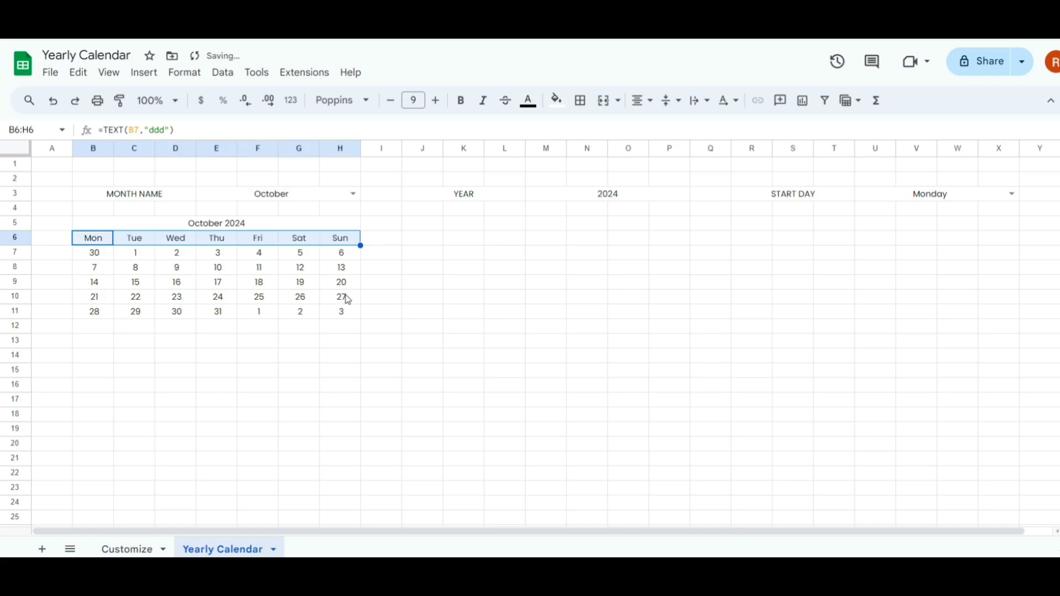
{"action": "left_click", "coordinate": [98, 342]}
Step: Apply a very light gray outer border around the month block B5:H11
{"action": "left_click_drag", "start_coordinate": [215, 223], "coordinate": [216, 314]}
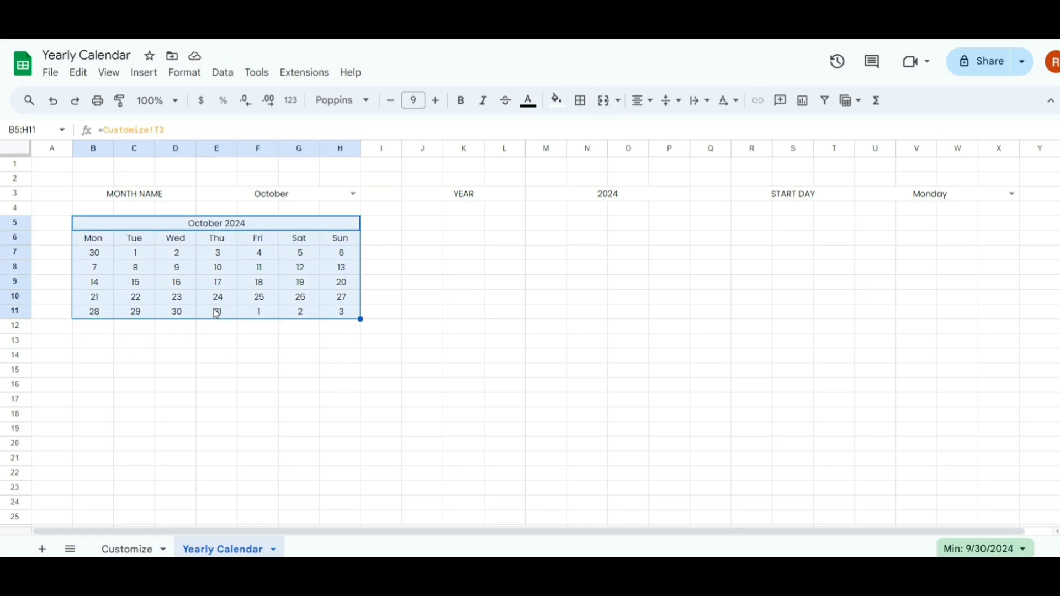
{"action": "left_click", "coordinate": [581, 104]}
{"action": "left_click", "coordinate": [715, 133]}
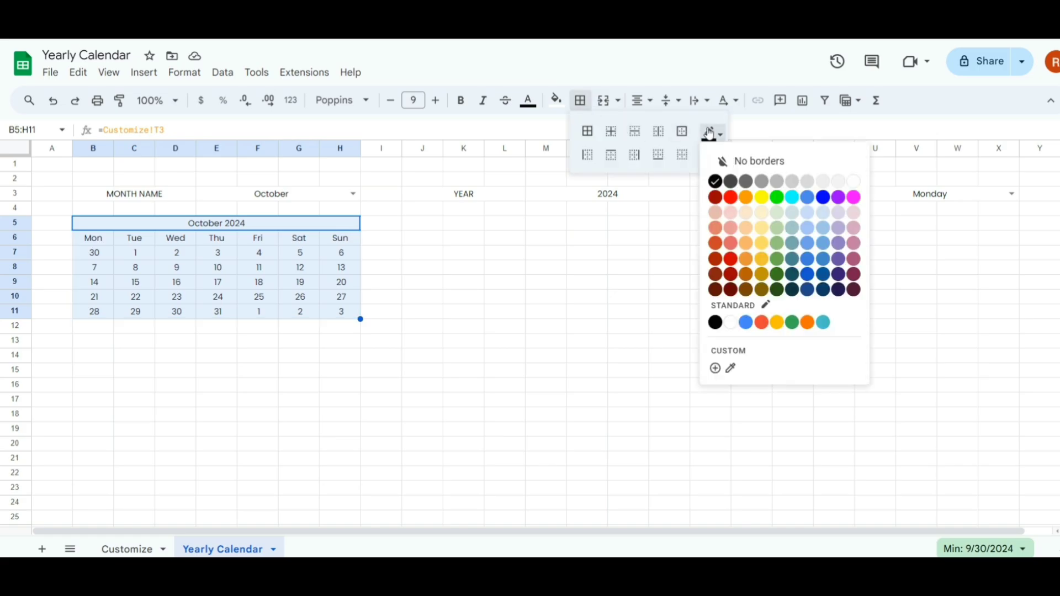
{"action": "left_click", "coordinate": [835, 181]}
{"action": "left_click", "coordinate": [682, 131]}
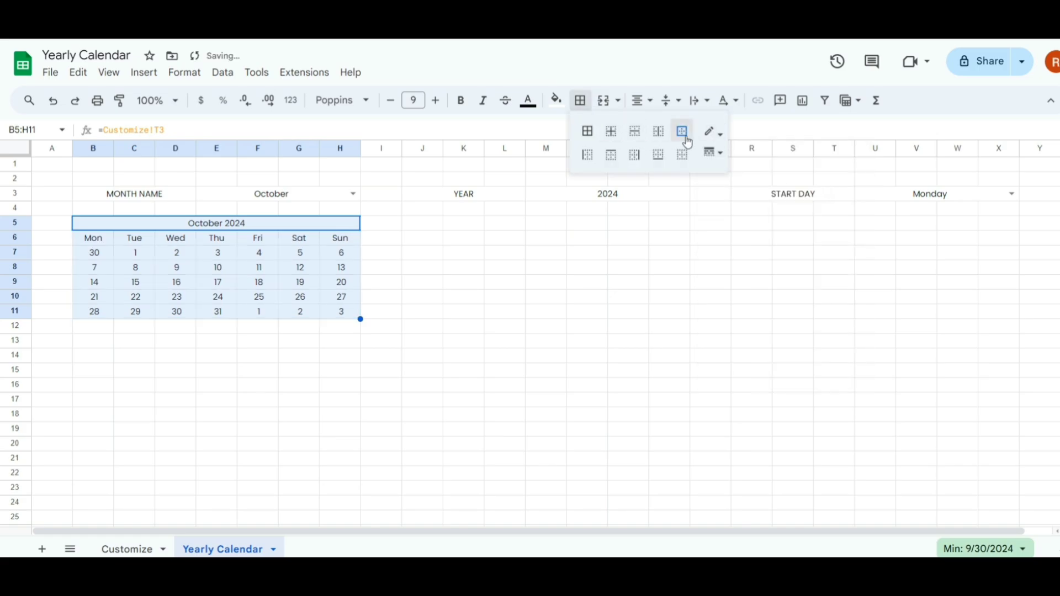
{"action": "left_click", "coordinate": [95, 331]}
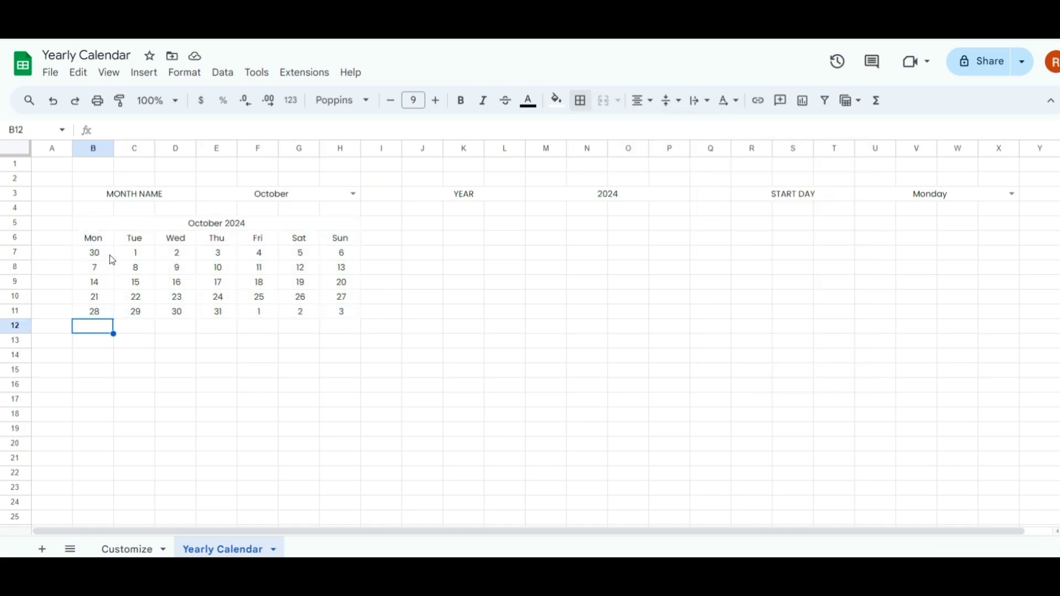
Step: Create a conditional formatting rule for the first week B7:H7 with the custom formula =DAY(B7)>7
{"action": "left_click_drag", "start_coordinate": [112, 260], "coordinate": [343, 258]}
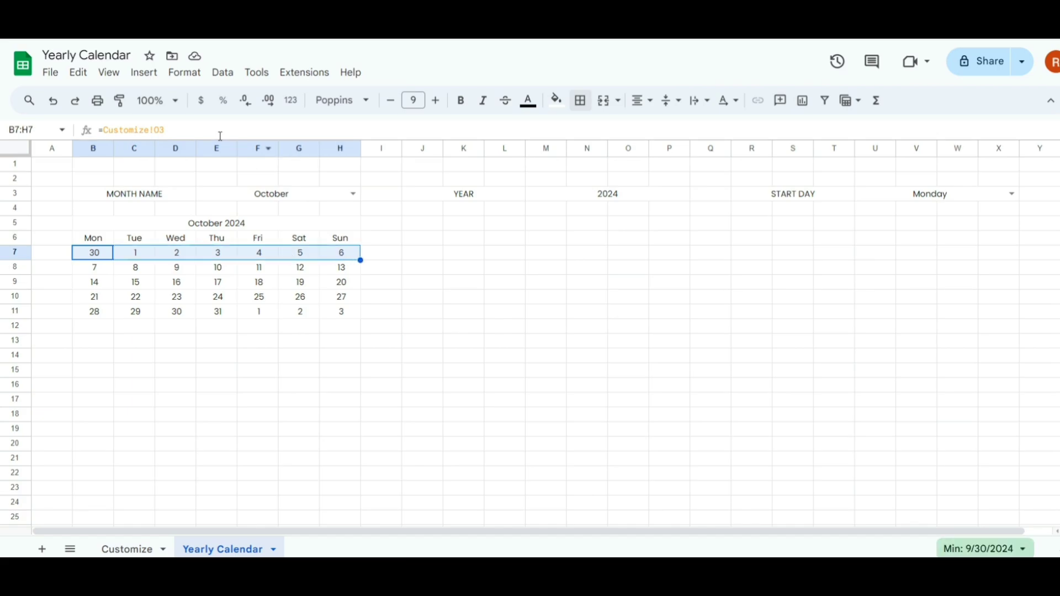
{"action": "left_click", "coordinate": [187, 76]}
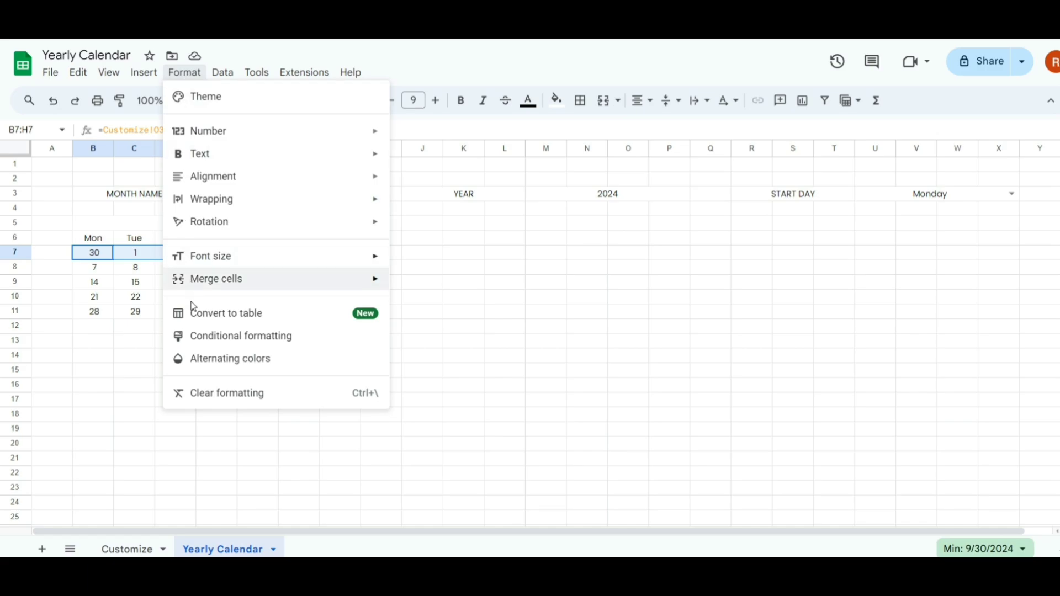
{"action": "left_click", "coordinate": [204, 337]}
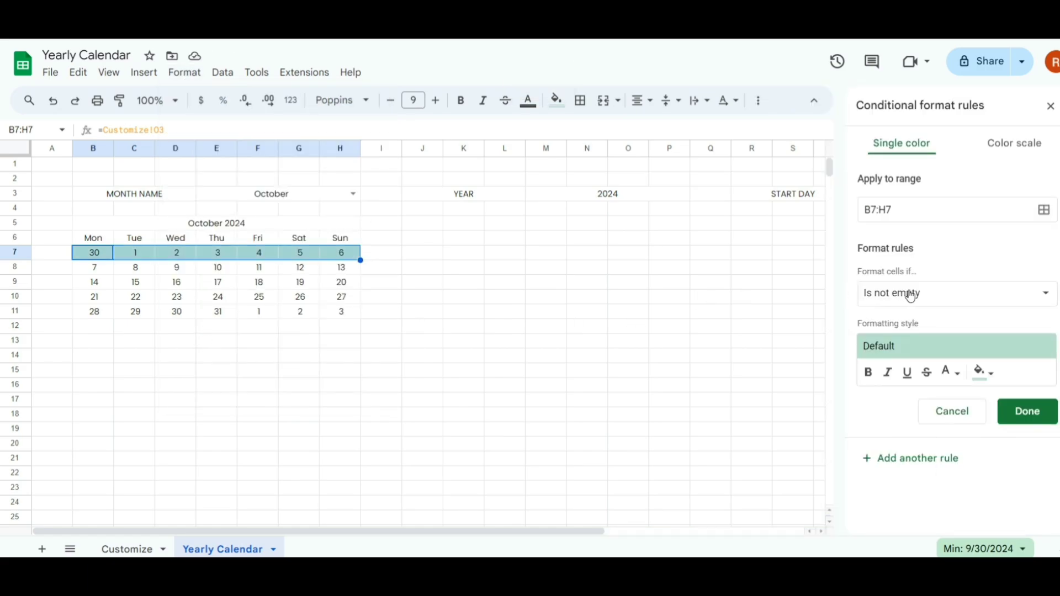
{"action": "left_click", "coordinate": [911, 297]}
{"action": "scroll", "coordinate": [912, 295], "scroll_direction": "down", "scroll_amount": 5}
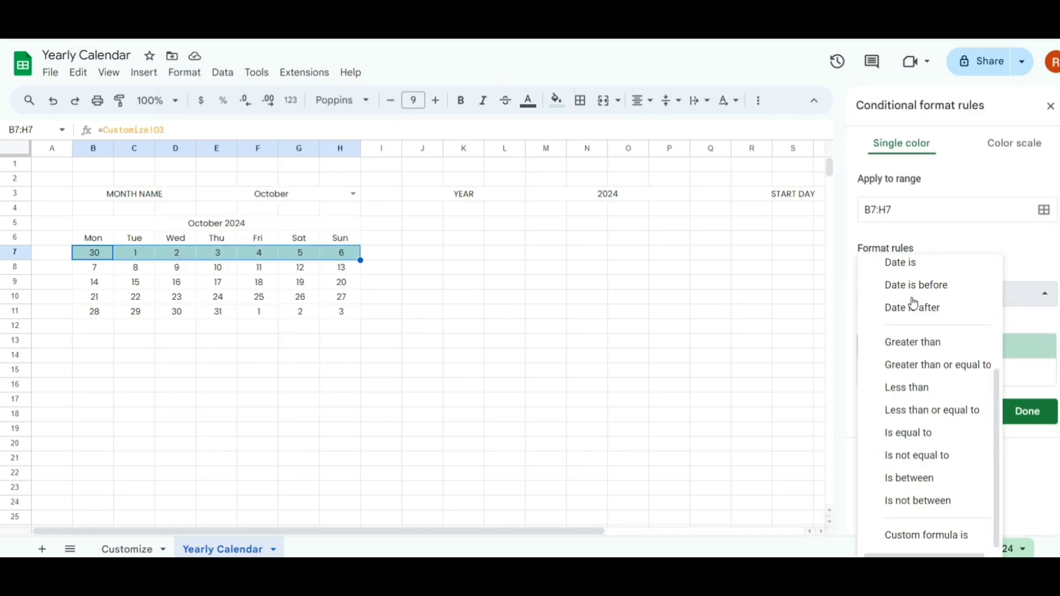
{"action": "left_click", "coordinate": [915, 536]}
{"action": "left_click", "coordinate": [894, 334]}
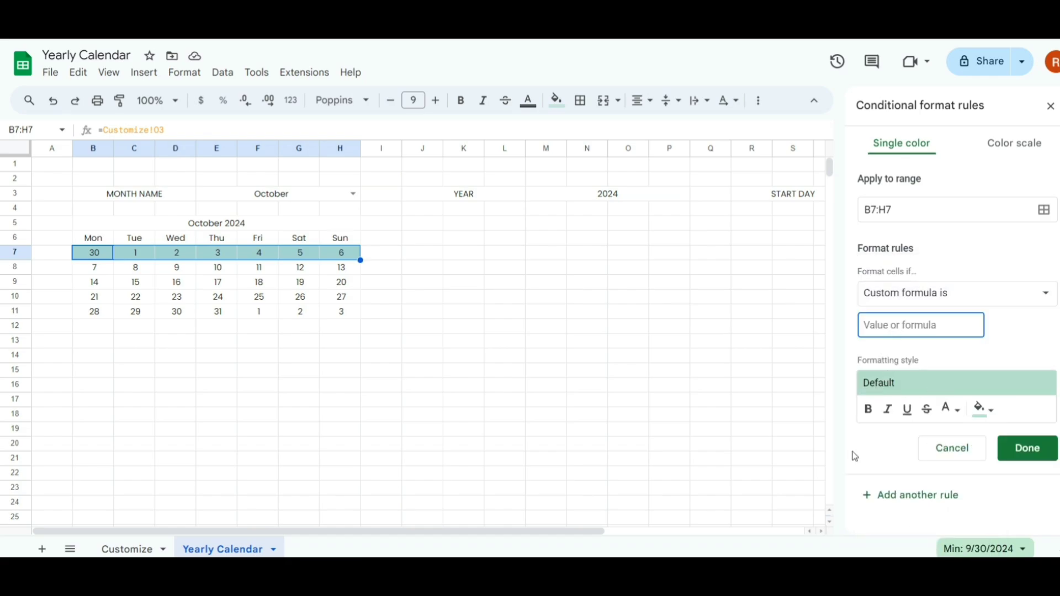
{"action": "type", "text": "=DAY("}
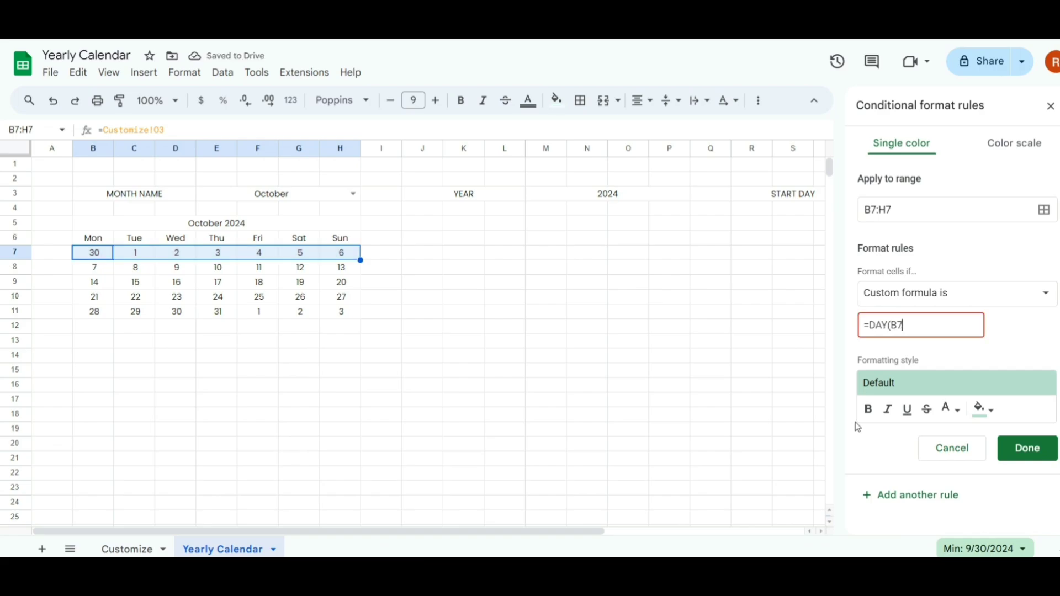
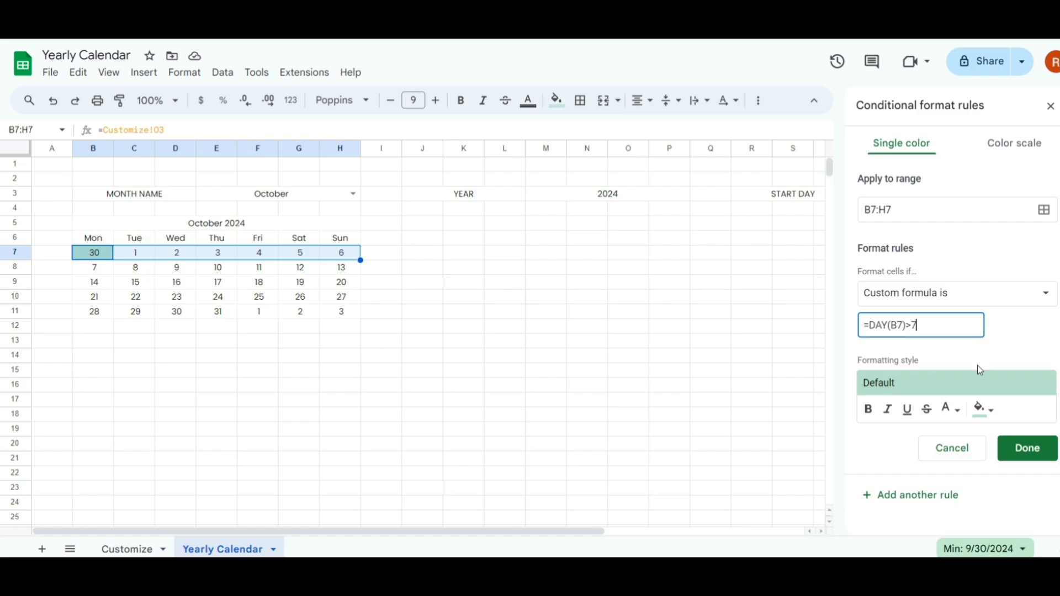
Step: Style the first-week rule with no fill and light gray text, and save the rule
{"action": "left_click", "coordinate": [989, 413]}
{"action": "left_click", "coordinate": [872, 176]}
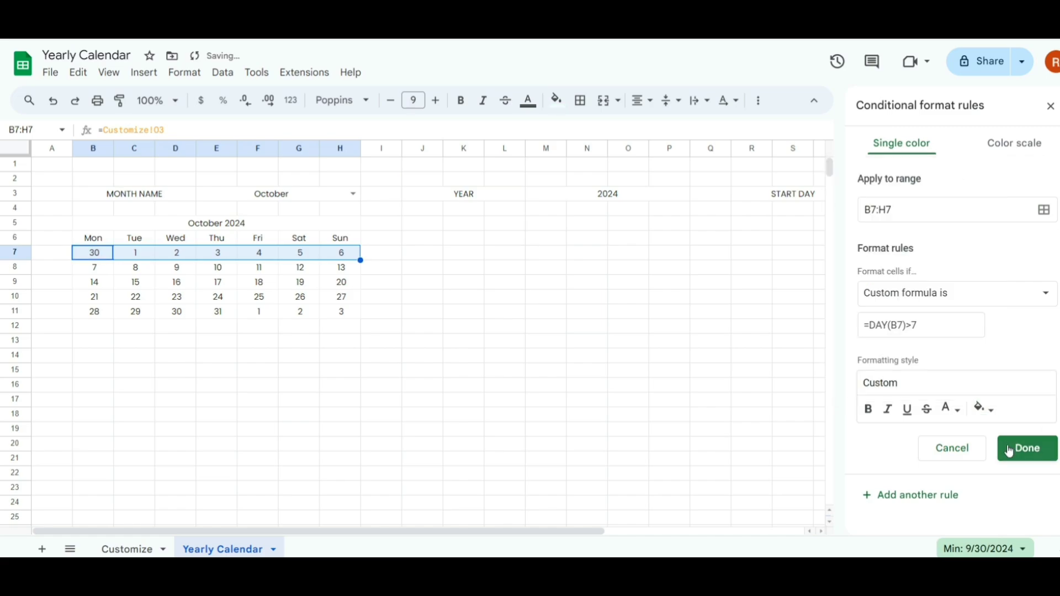
{"action": "left_click", "coordinate": [950, 410]}
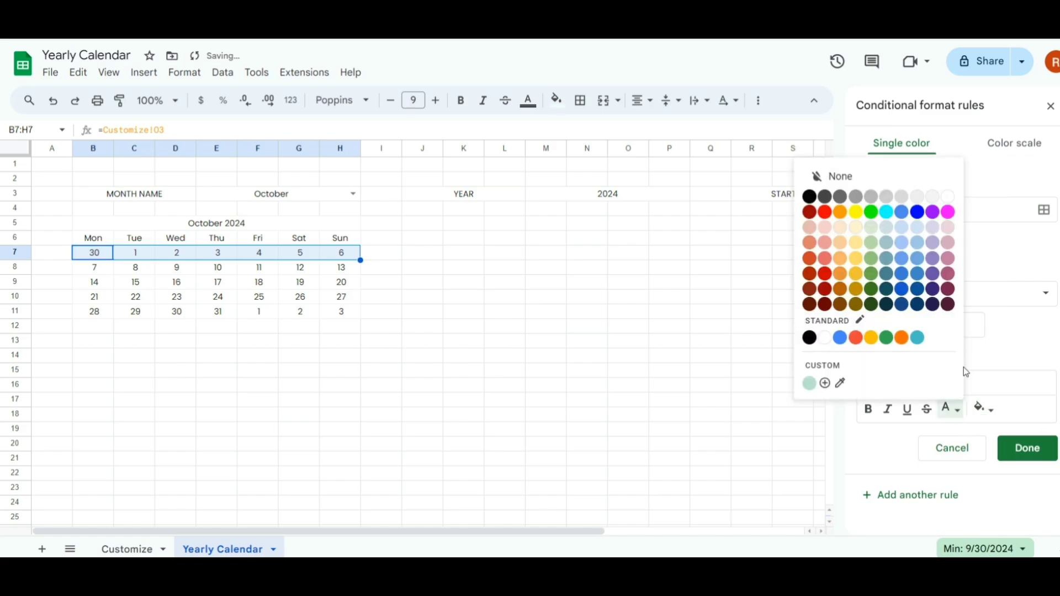
{"action": "left_click", "coordinate": [887, 197]}
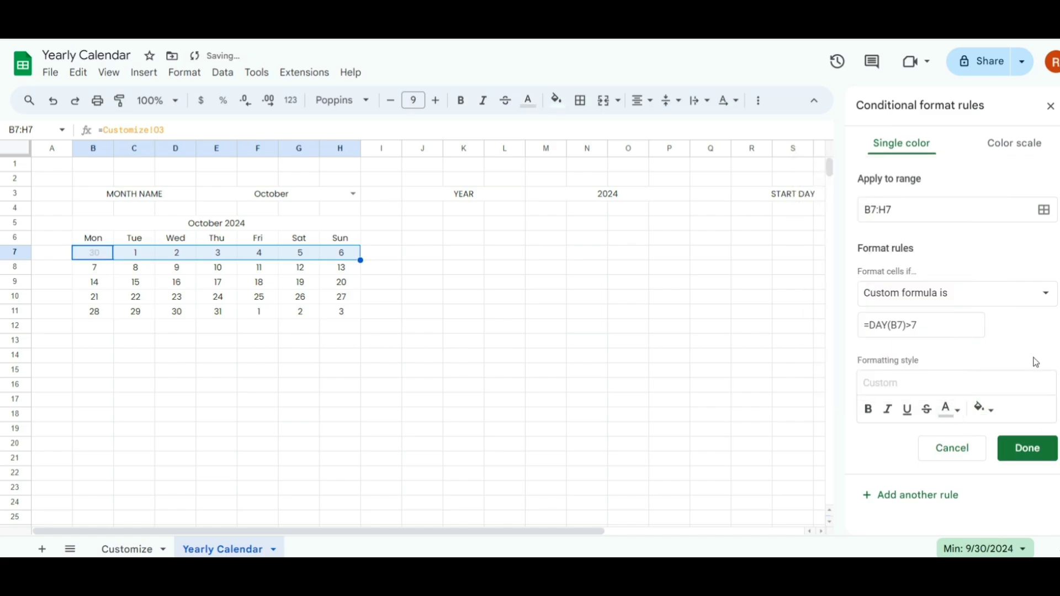
{"action": "left_click", "coordinate": [1028, 450]}
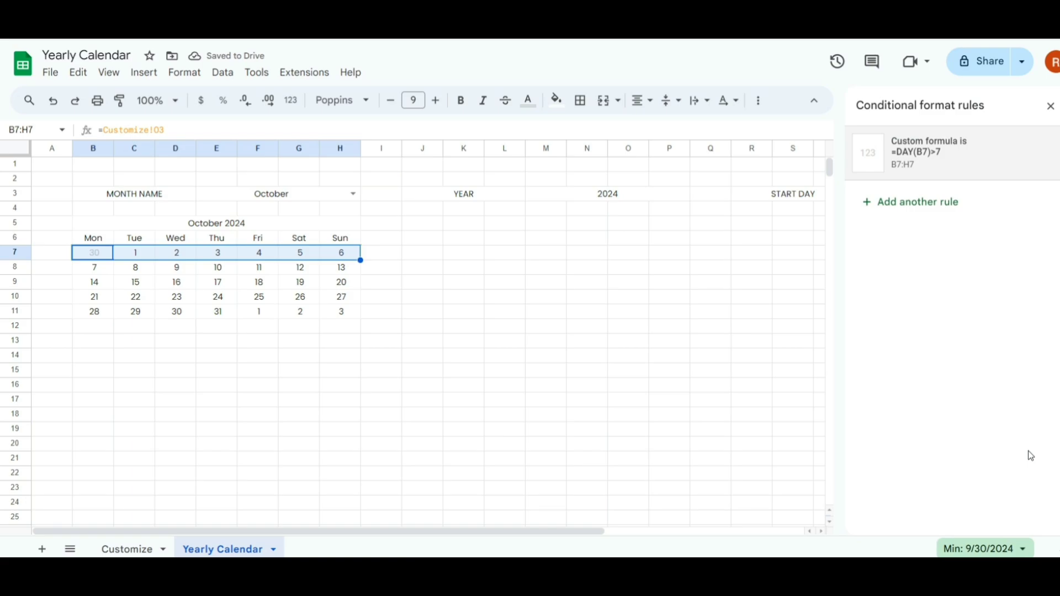
Step: Create a conditional formatting rule for the last two weeks B10:H11 with the custom formula =DAY(B10)<15
{"action": "left_click_drag", "start_coordinate": [100, 300], "coordinate": [348, 316]}
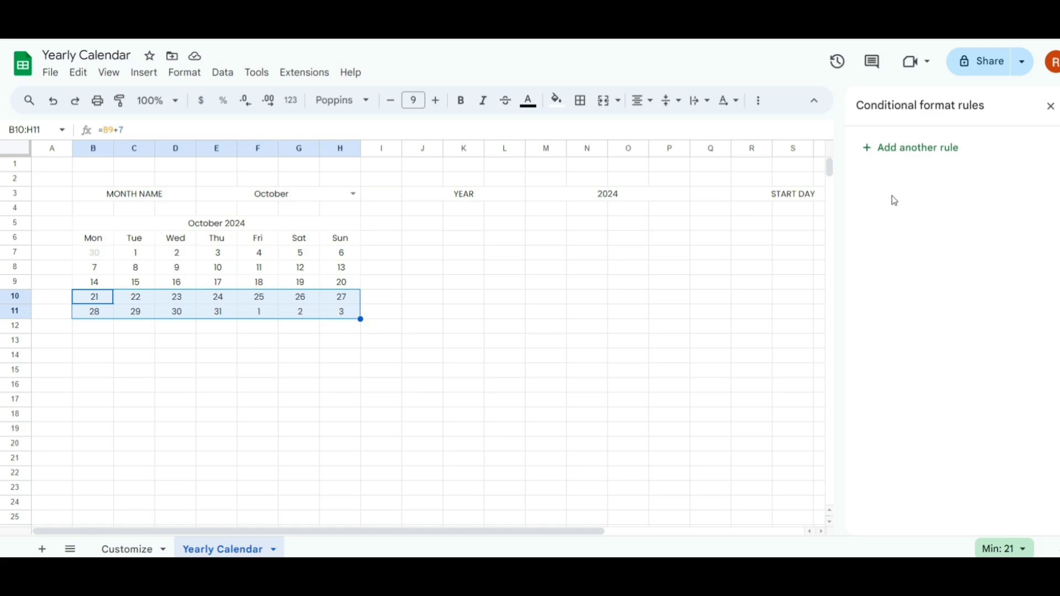
{"action": "left_click", "coordinate": [911, 155]}
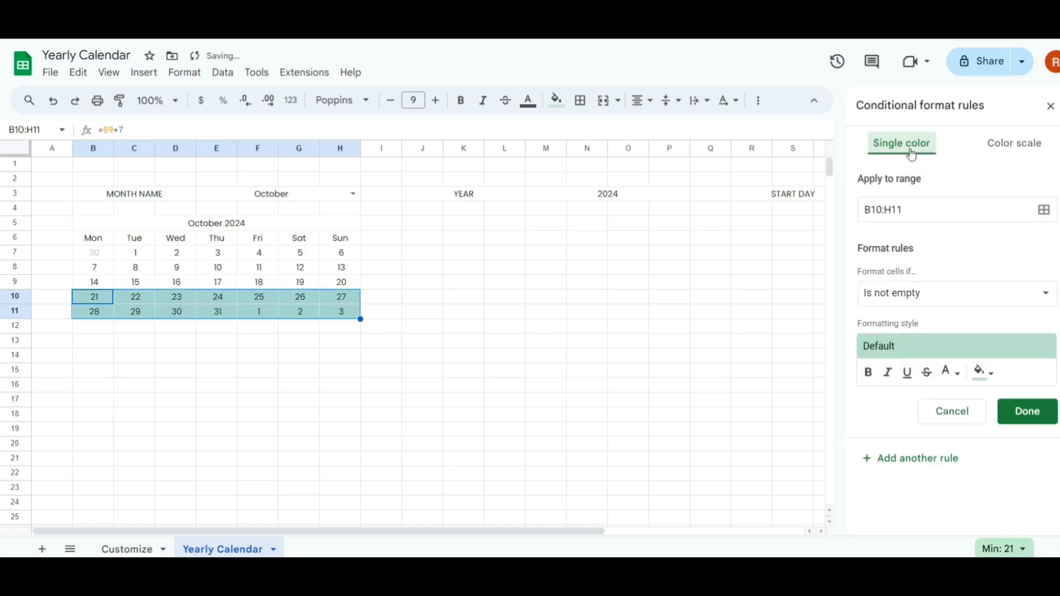
{"action": "left_click", "coordinate": [920, 298]}
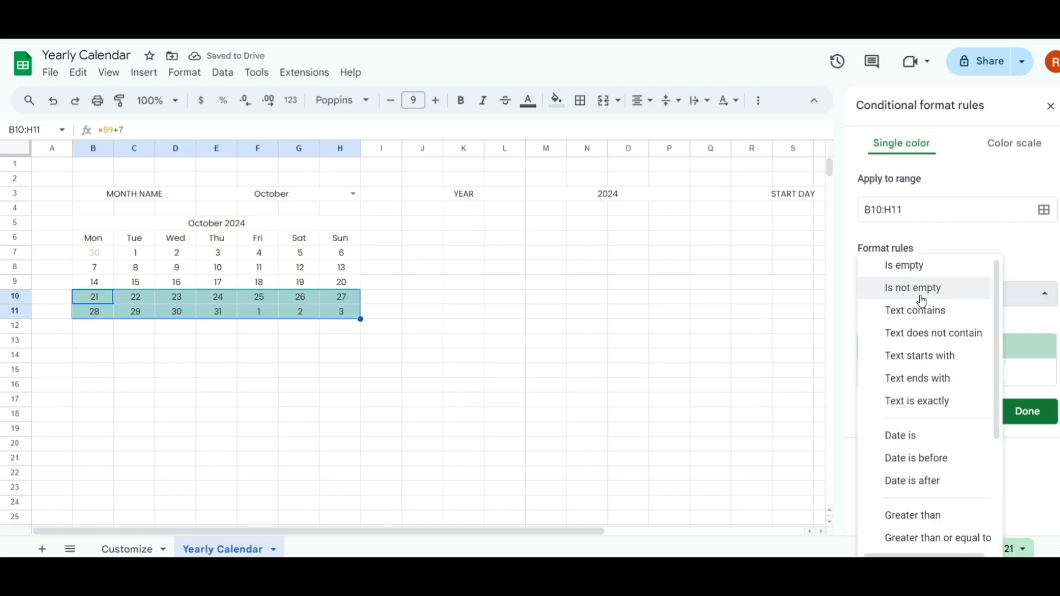
{"action": "scroll", "coordinate": [920, 309], "scroll_direction": "down", "scroll_amount": 3}
{"action": "left_click", "coordinate": [934, 535]}
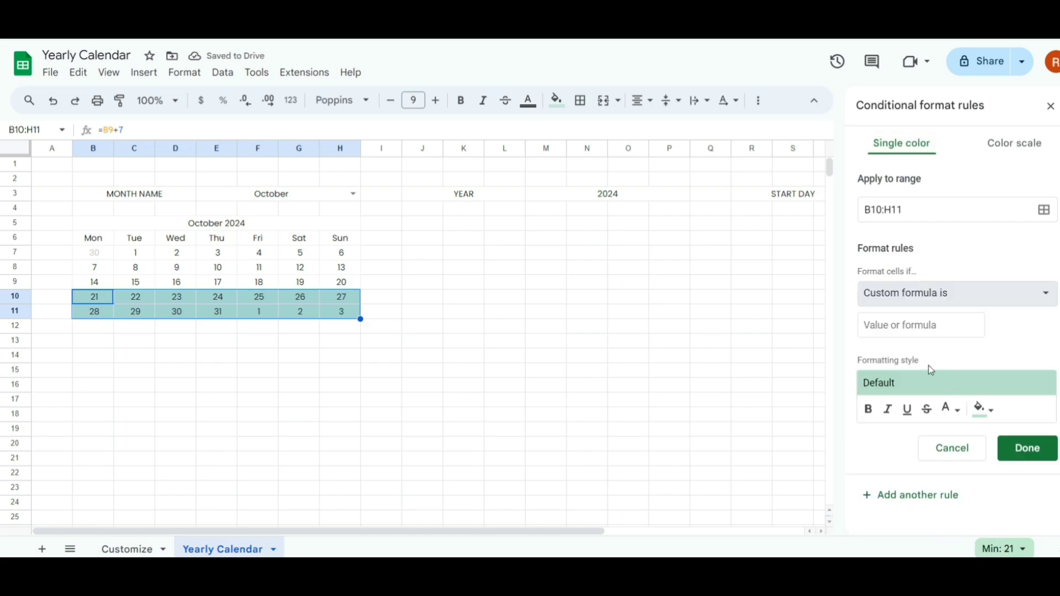
{"action": "left_click", "coordinate": [880, 327]}
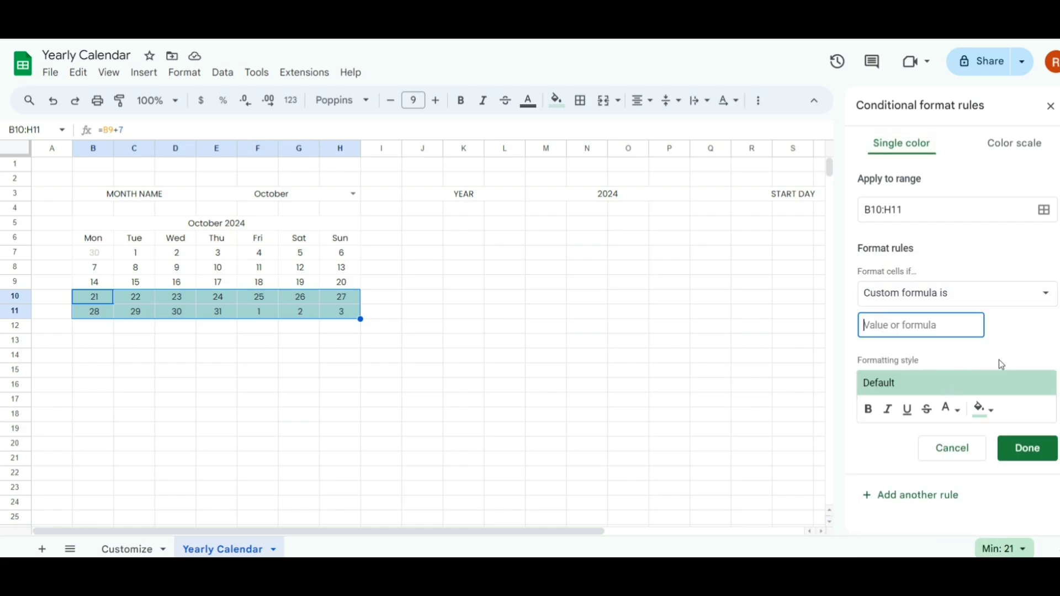
{"action": "type", "text": "=DAY("}
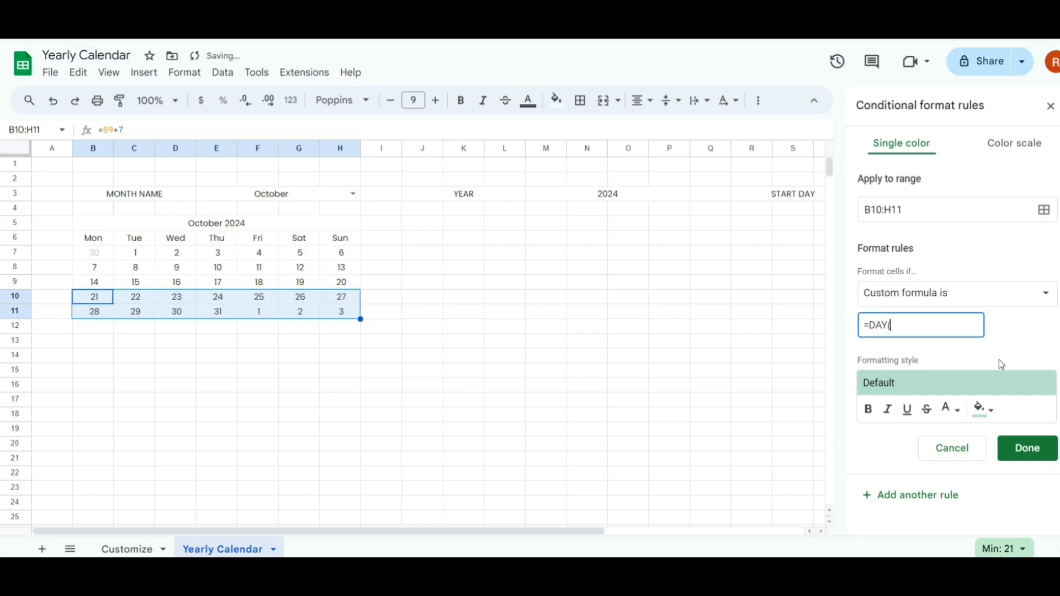
{"action": "type", "text": "B10)"}
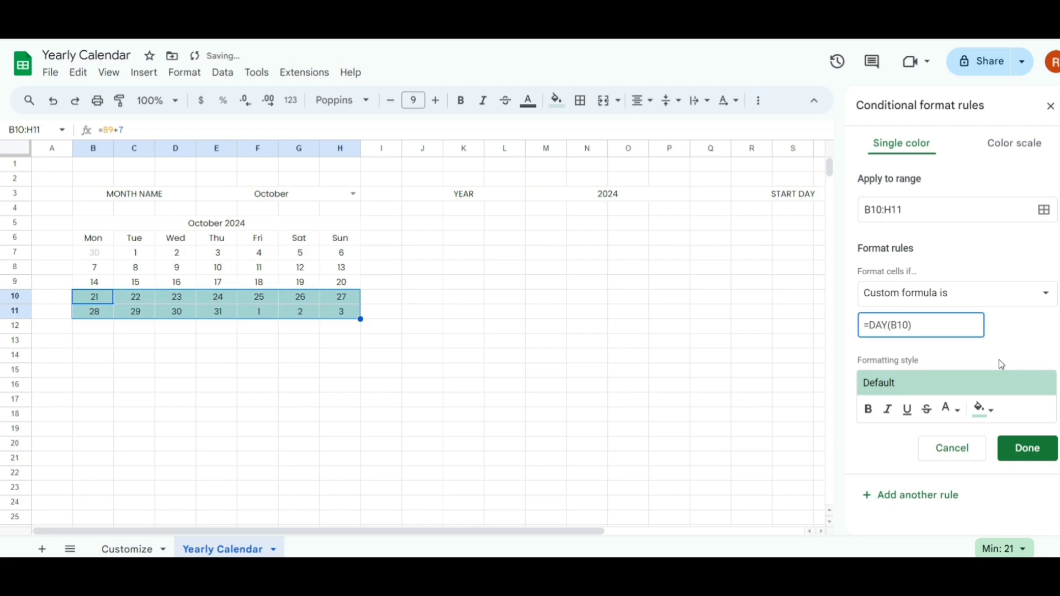
{"action": "type", "text": "<15"}
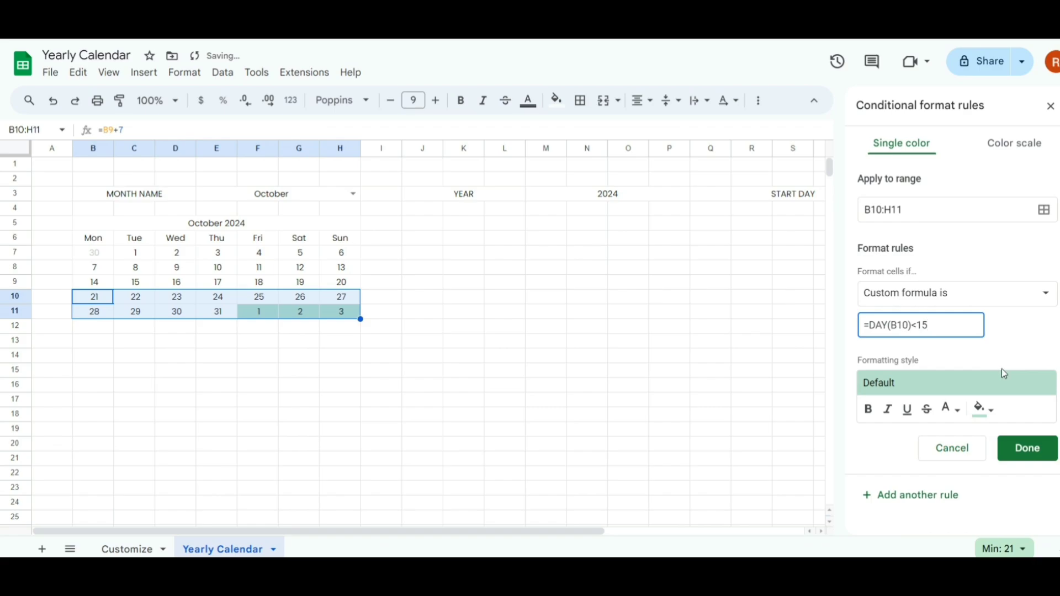
Step: Style the B10:H11 rule with no fill and light gray text, and save the rule
{"action": "left_click", "coordinate": [986, 409]}
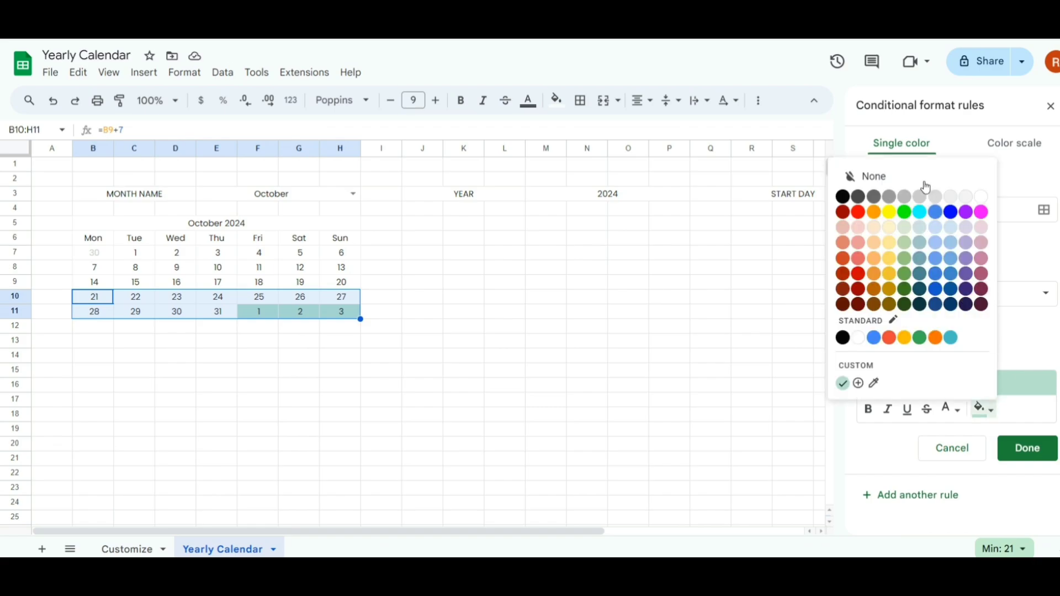
{"action": "left_click", "coordinate": [849, 175]}
{"action": "left_click", "coordinate": [950, 410]}
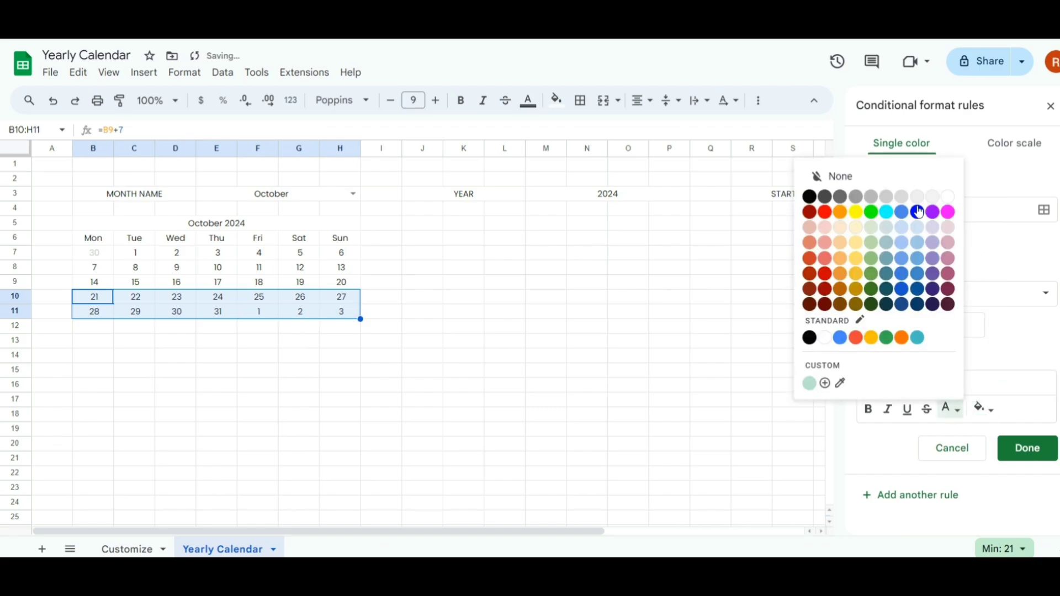
{"action": "left_click", "coordinate": [886, 197]}
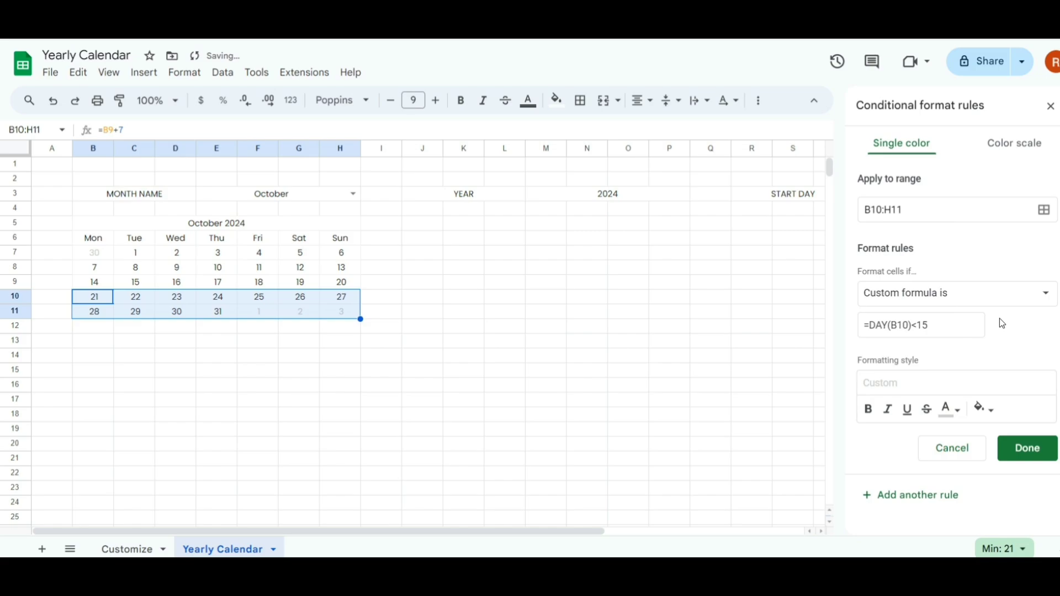
{"action": "left_click", "coordinate": [1021, 444]}
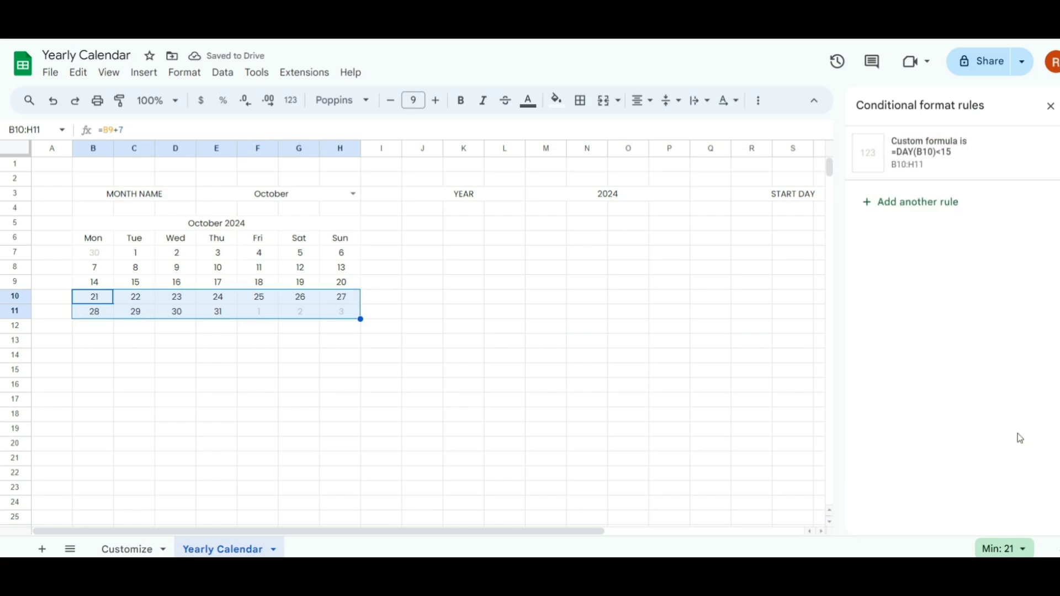
Step: Test the calendar with August as the selected month and set the month name to July
{"action": "left_click", "coordinate": [276, 224]}
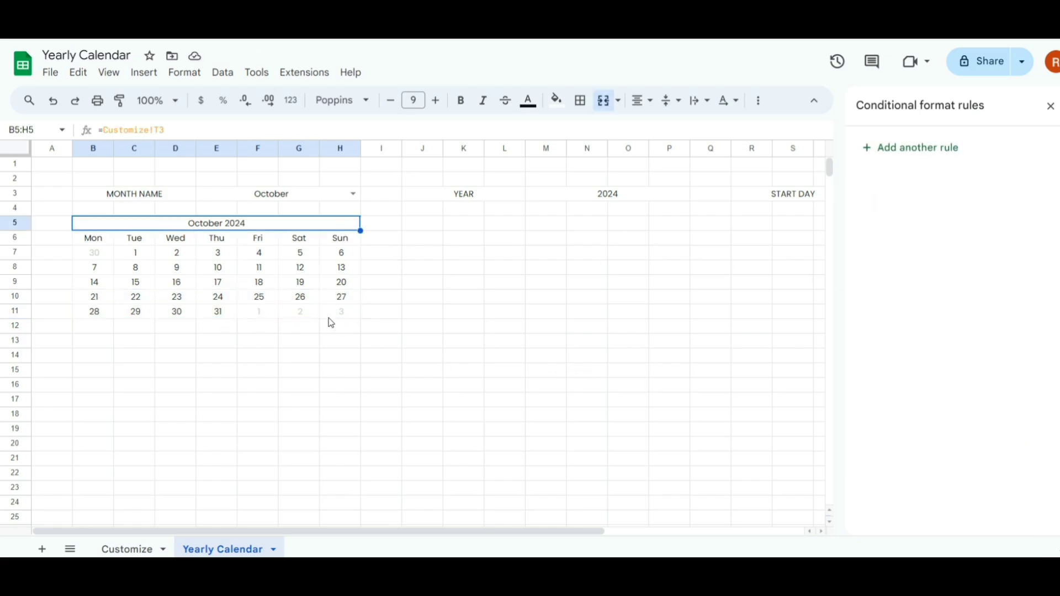
{"action": "left_click", "coordinate": [352, 194]}
{"action": "left_click", "coordinate": [232, 350]}
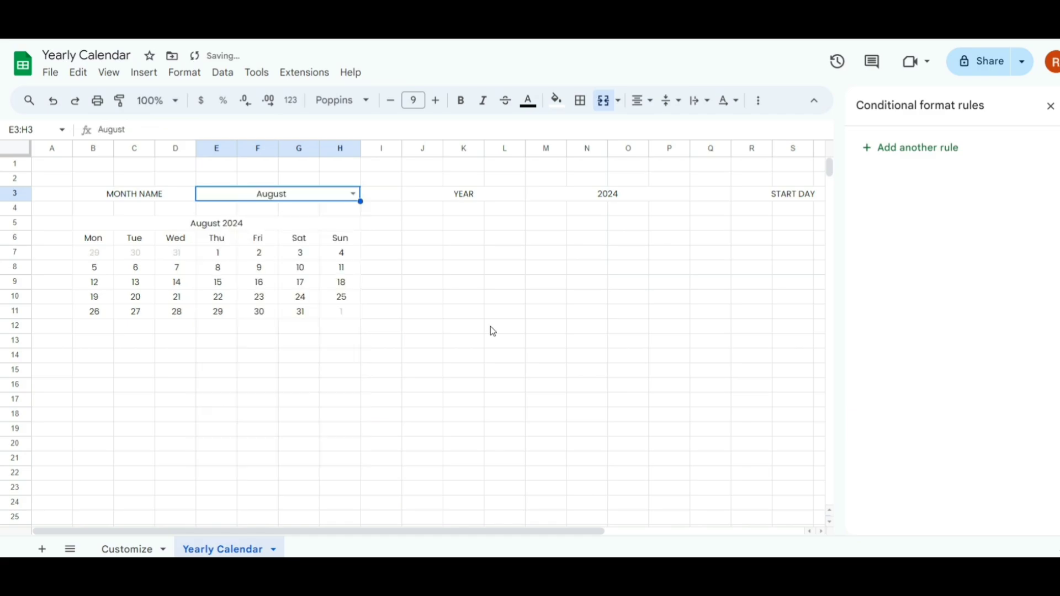
{"action": "left_click", "coordinate": [353, 195]}
{"action": "left_click", "coordinate": [280, 331]}
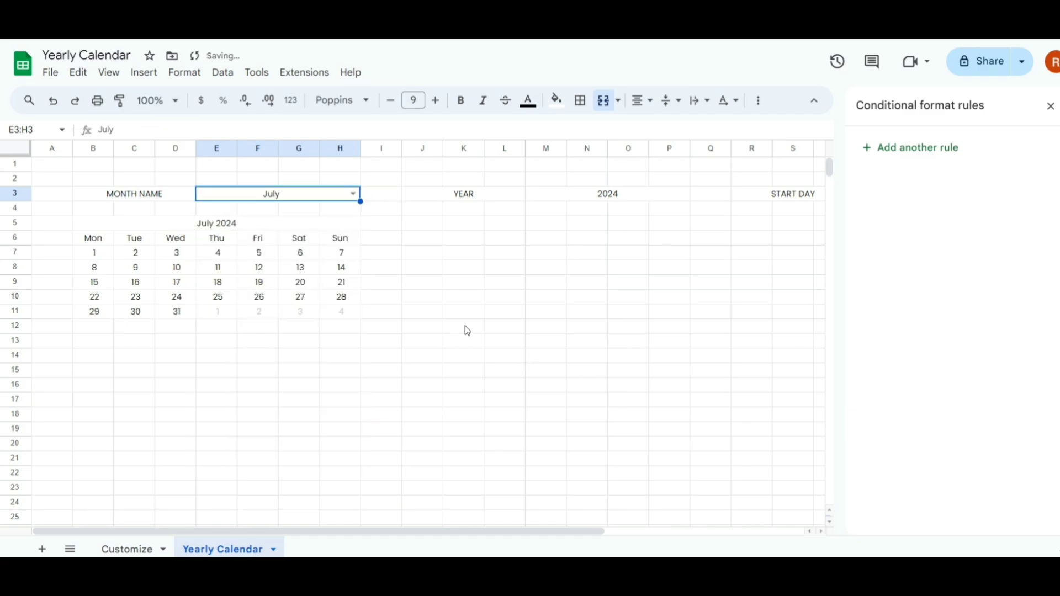
Step: Set the month title's font size to 11 and the font size of dates B7:H11 to 8
{"action": "left_click", "coordinate": [325, 224]}
{"action": "left_click", "coordinate": [435, 101]}
{"action": "left_click", "coordinate": [435, 101]}
{"action": "left_click_drag", "start_coordinate": [100, 254], "coordinate": [340, 312]}
{"action": "left_click", "coordinate": [390, 100]}
Step: Narrow columns B through H to make the month block more compact
{"action": "left_click", "coordinate": [326, 224]}
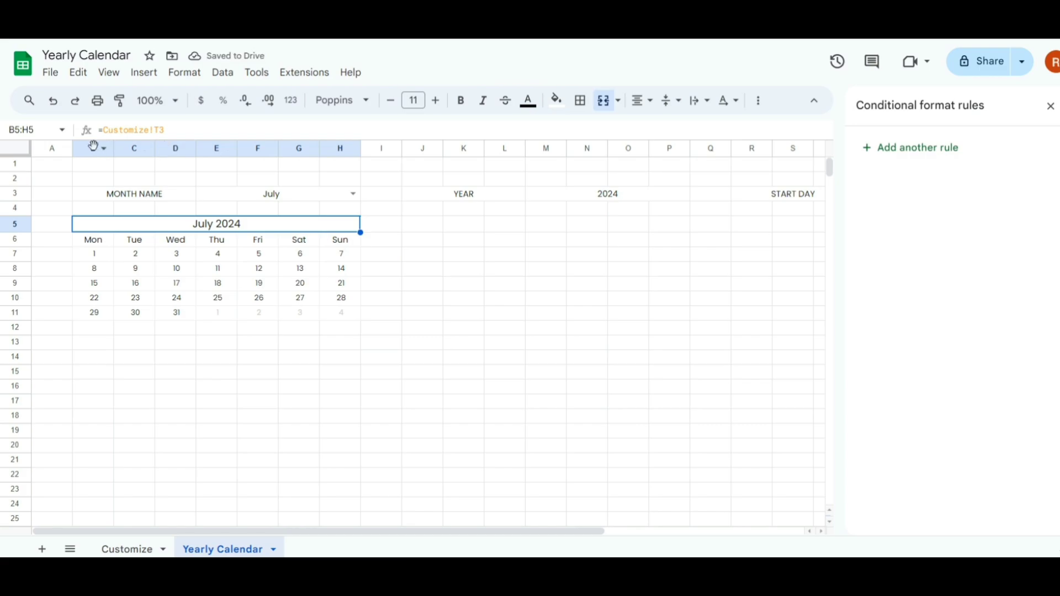
{"action": "mouse_move", "coordinate": [92, 147]}
{"action": "left_mouse_down"}
{"action": "mouse_move", "coordinate": [332, 147]}
{"action": "mouse_move", "coordinate": [100, 148]}
{"action": "left_mouse_up"}
{"action": "left_click", "coordinate": [166, 223]}
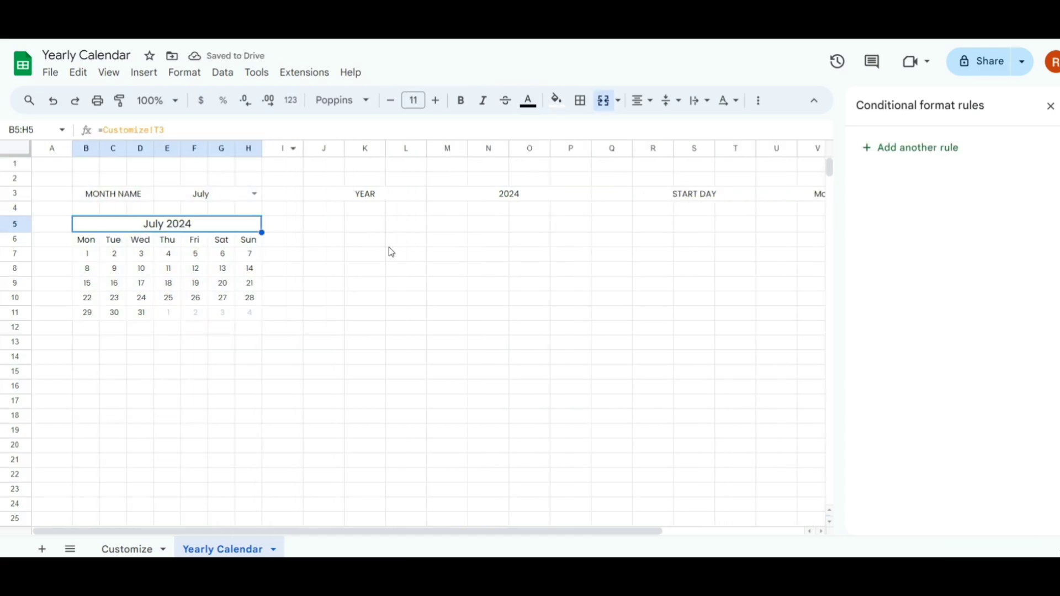
Step: Close the conditional formatting rules and apply outer borders to the month name, year and start day selectors in row 3
{"action": "left_click", "coordinate": [1050, 105]}
{"action": "left_click_drag", "start_coordinate": [119, 196], "coordinate": [237, 194]}
{"action": "left_click", "coordinate": [581, 100]}
{"action": "left_click", "coordinate": [683, 135]}
{"action": "left_click_drag", "start_coordinate": [365, 194], "coordinate": [516, 193]}
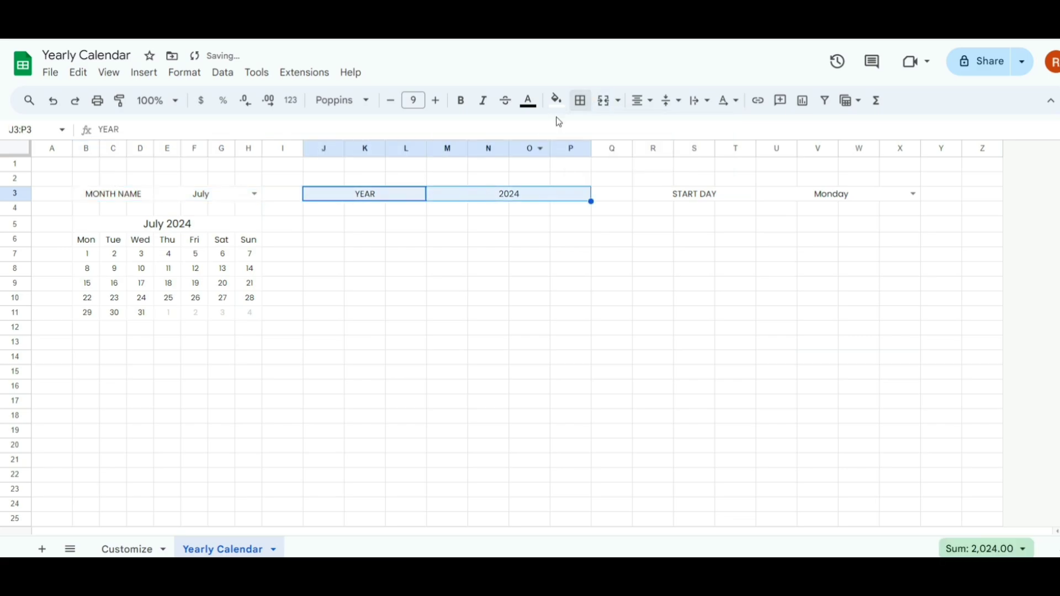
{"action": "left_click", "coordinate": [579, 100]}
{"action": "left_click", "coordinate": [611, 131]}
{"action": "left_click", "coordinate": [683, 133]}
{"action": "left_click_drag", "start_coordinate": [693, 194], "coordinate": [830, 194]}
{"action": "left_click", "coordinate": [580, 100]}
{"action": "left_click", "coordinate": [682, 133]}
Step: Fill the month title B5:H5 with the custom medium blue-gray and make its text white
{"action": "left_click", "coordinate": [168, 224]}
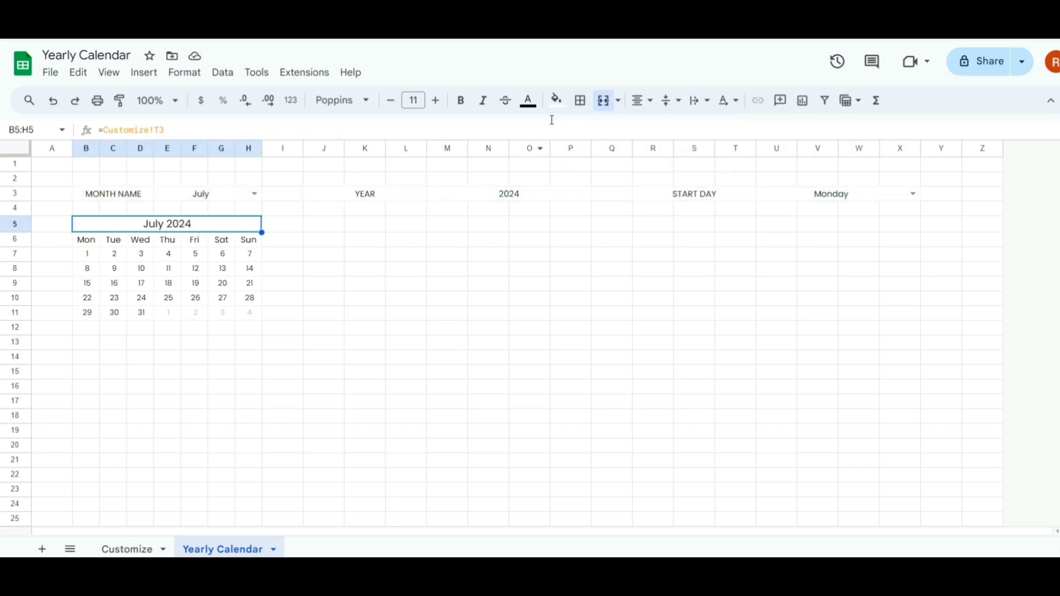
{"action": "left_click", "coordinate": [556, 99]}
{"action": "left_click", "coordinate": [636, 337]}
{"action": "left_click", "coordinate": [528, 100]}
{"action": "left_click", "coordinate": [672, 150]}
Step: Fill the weekday header B6:H6 with the custom light blue-gray and make its text white
{"action": "left_click_drag", "start_coordinate": [87, 239], "coordinate": [249, 240]}
{"action": "left_click", "coordinate": [556, 101]}
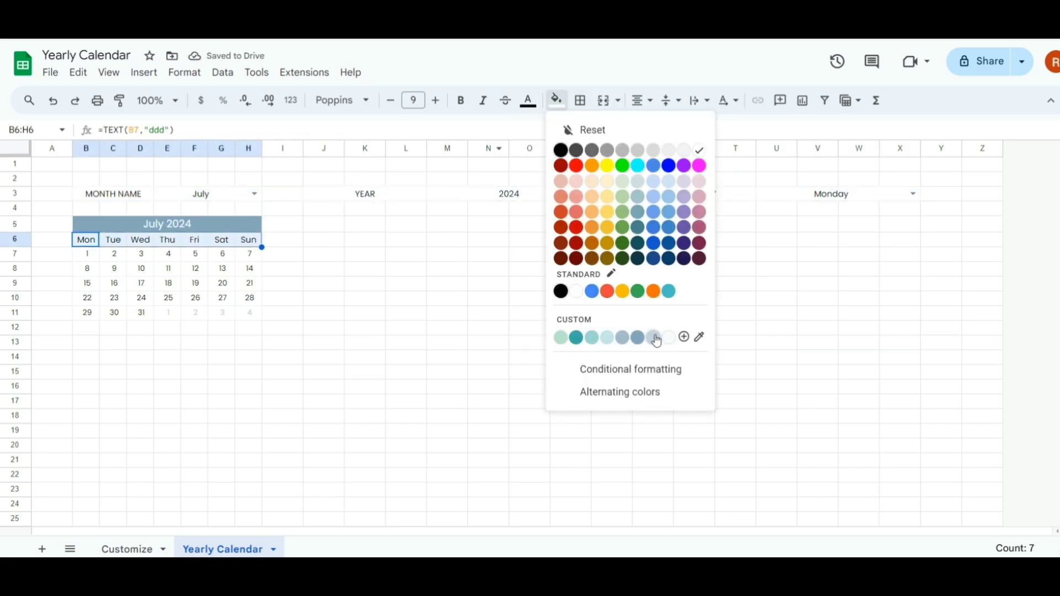
{"action": "left_click", "coordinate": [653, 337]}
{"action": "left_click", "coordinate": [527, 100]}
{"action": "left_click", "coordinate": [671, 150]}
Step: Fill the dates B7:H11 with the palest custom tint and add a blue-gray outer border around the month block B5:H11
{"action": "left_click_drag", "start_coordinate": [87, 254], "coordinate": [249, 312]}
{"action": "left_click", "coordinate": [556, 100]}
{"action": "left_click", "coordinate": [668, 338]}
{"action": "left_click_drag", "start_coordinate": [167, 224], "coordinate": [249, 312]}
{"action": "left_click", "coordinate": [580, 100]}
{"action": "left_click", "coordinate": [712, 132]}
{"action": "left_click", "coordinate": [793, 369]}
{"action": "left_click", "coordinate": [681, 132]}
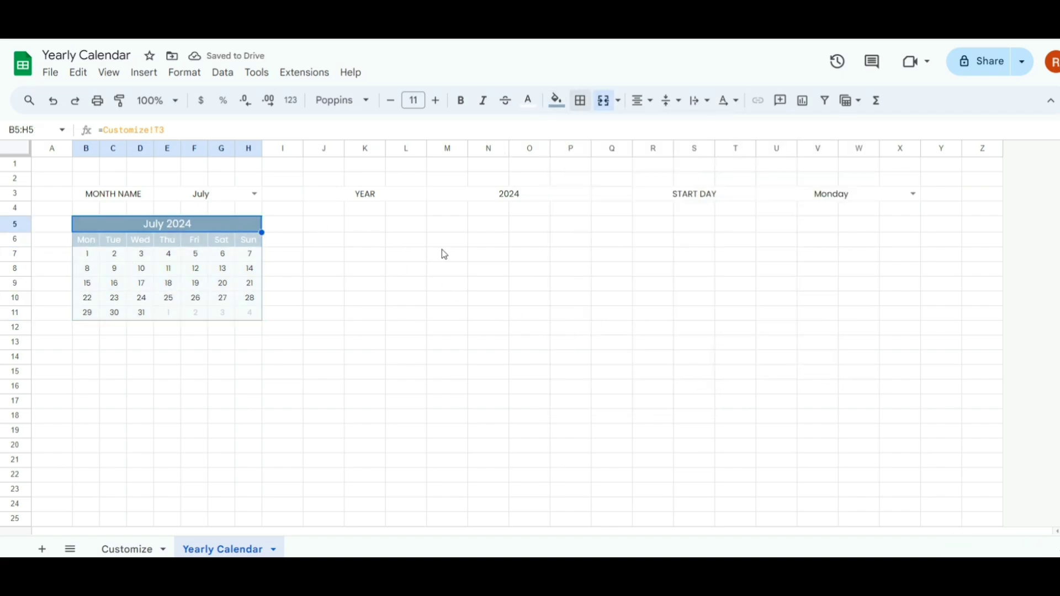
Step: Add a conditional formatting rule for the dates B7:H11 that applies when the date is today
{"action": "left_click_drag", "start_coordinate": [89, 257], "coordinate": [248, 315]}
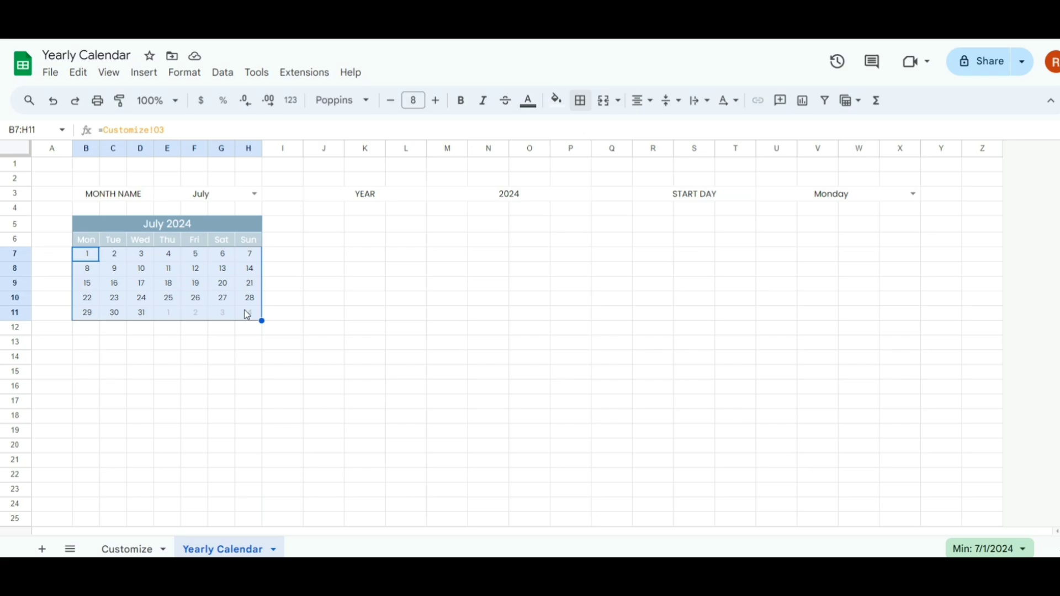
{"action": "left_click", "coordinate": [185, 75]}
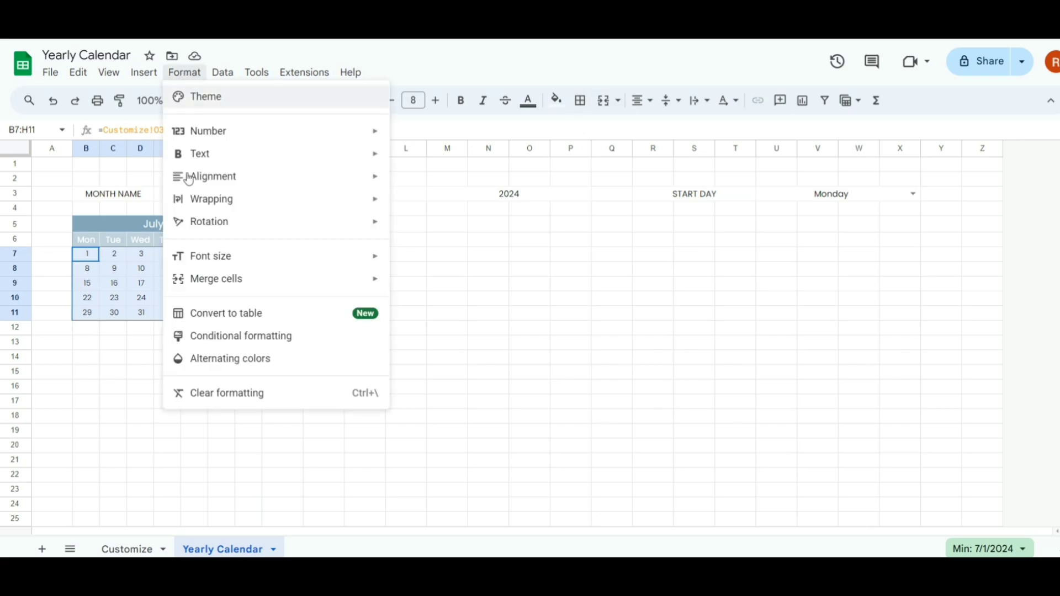
{"action": "left_click", "coordinate": [227, 338]}
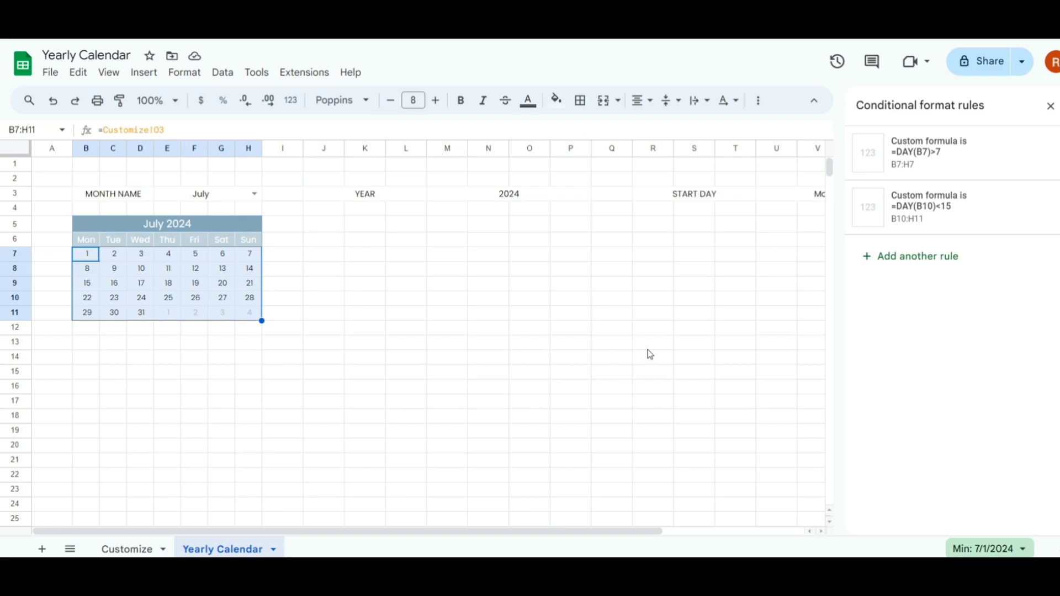
{"action": "left_click", "coordinate": [905, 259]}
{"action": "left_click", "coordinate": [931, 302]}
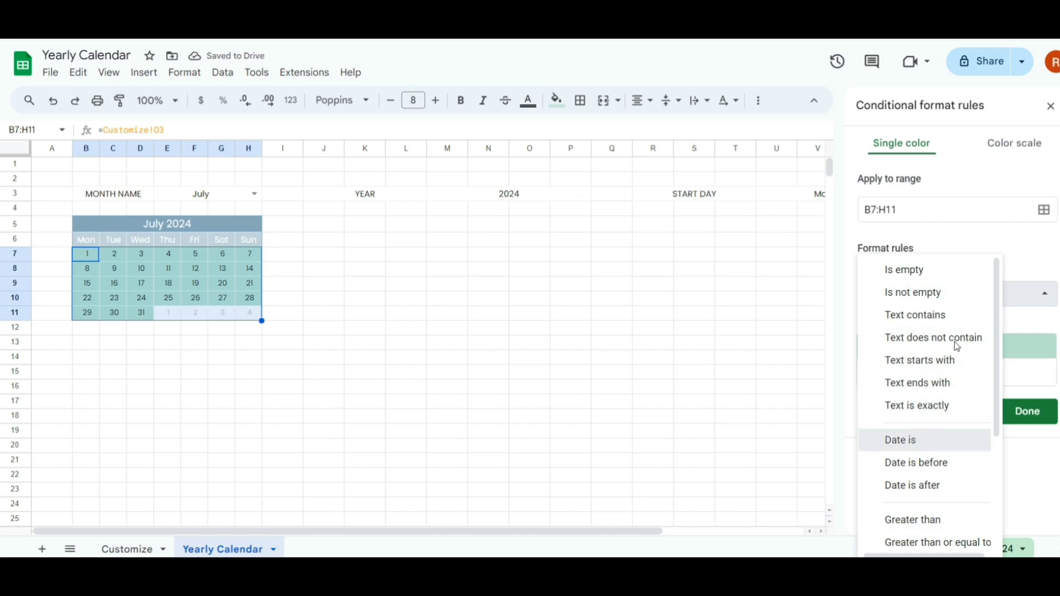
{"action": "left_click", "coordinate": [905, 440]}
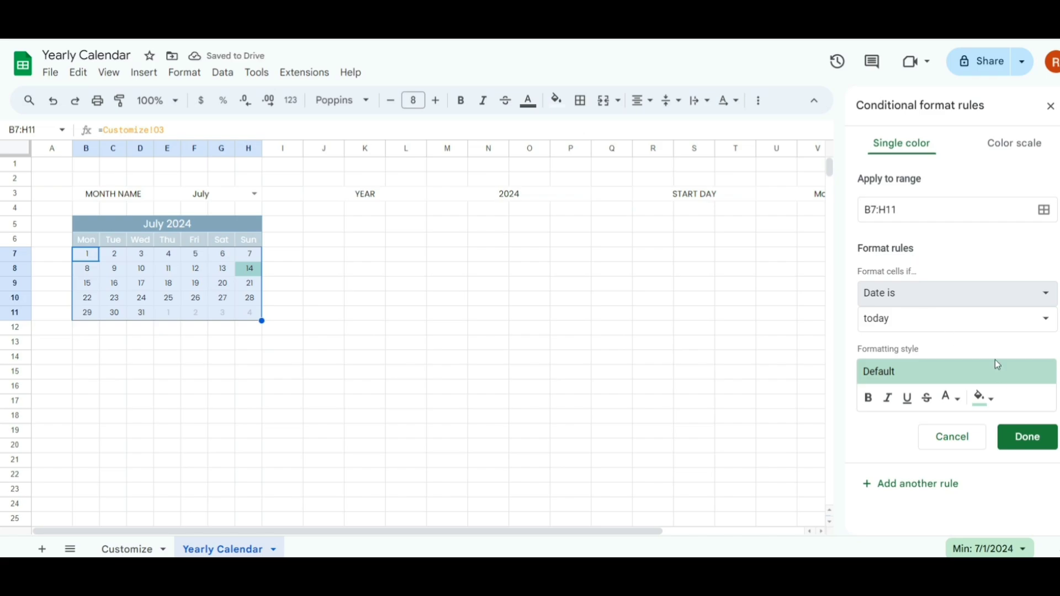
Step: Give the today rule a custom fill color of hex eda18f and save it
{"action": "left_click", "coordinate": [989, 402]}
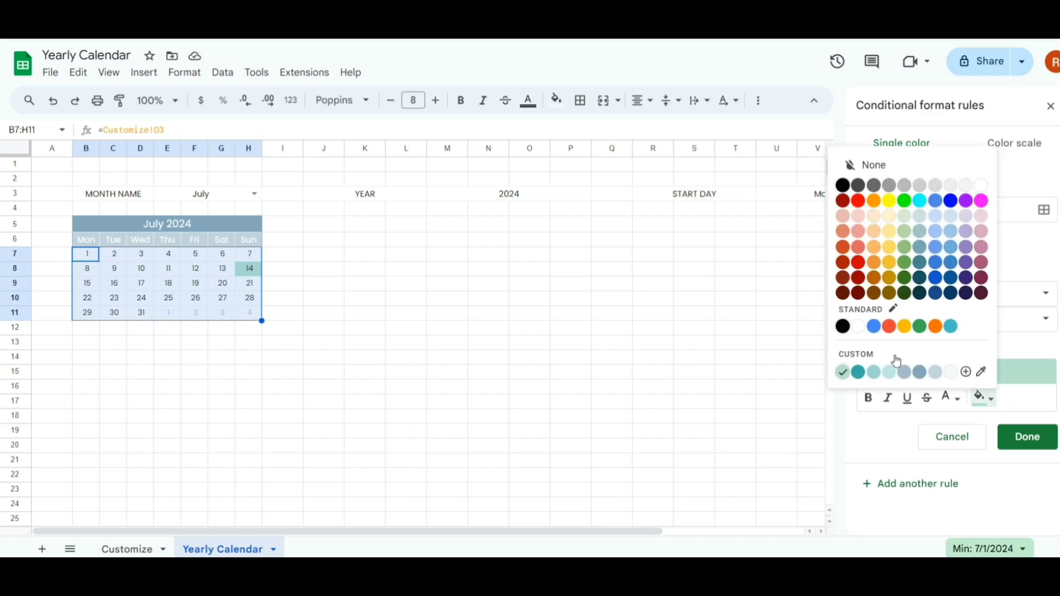
{"action": "left_click", "coordinate": [966, 372]}
{"action": "type", "text": "eda18f"}
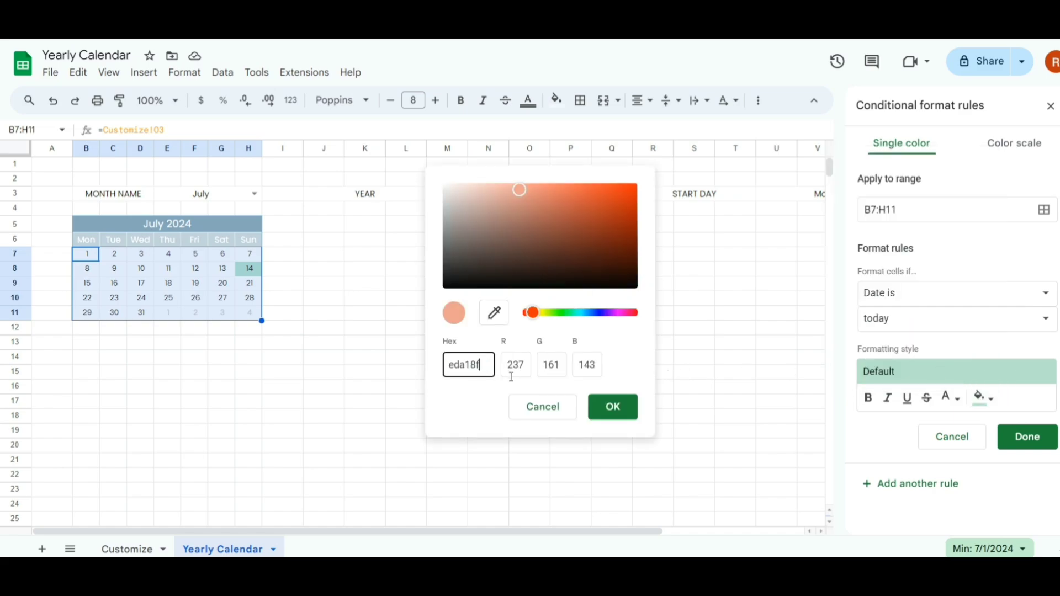
{"action": "left_click", "coordinate": [614, 407]}
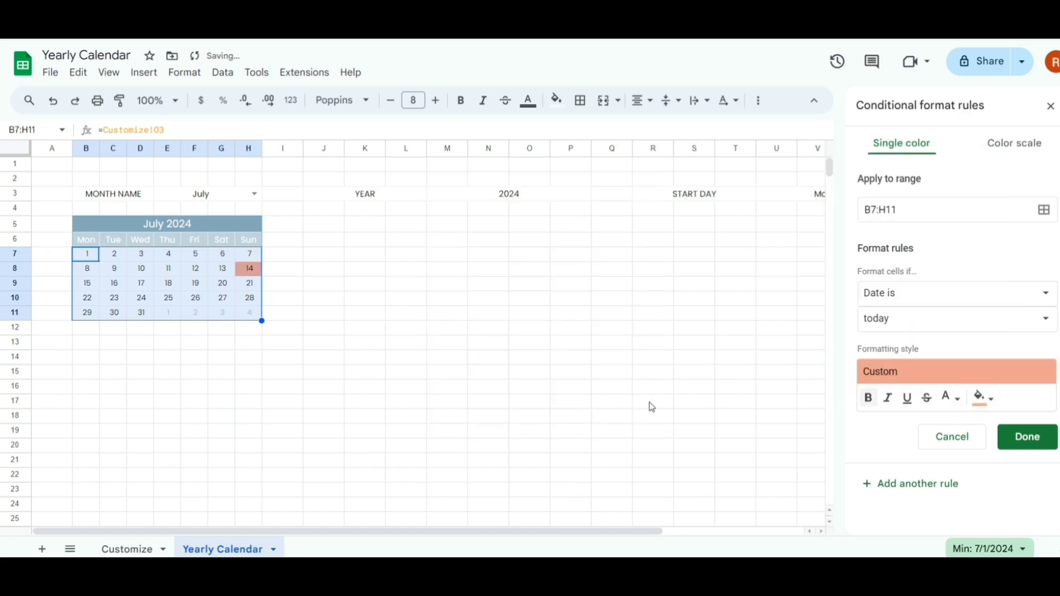
{"action": "left_click", "coordinate": [1024, 437]}
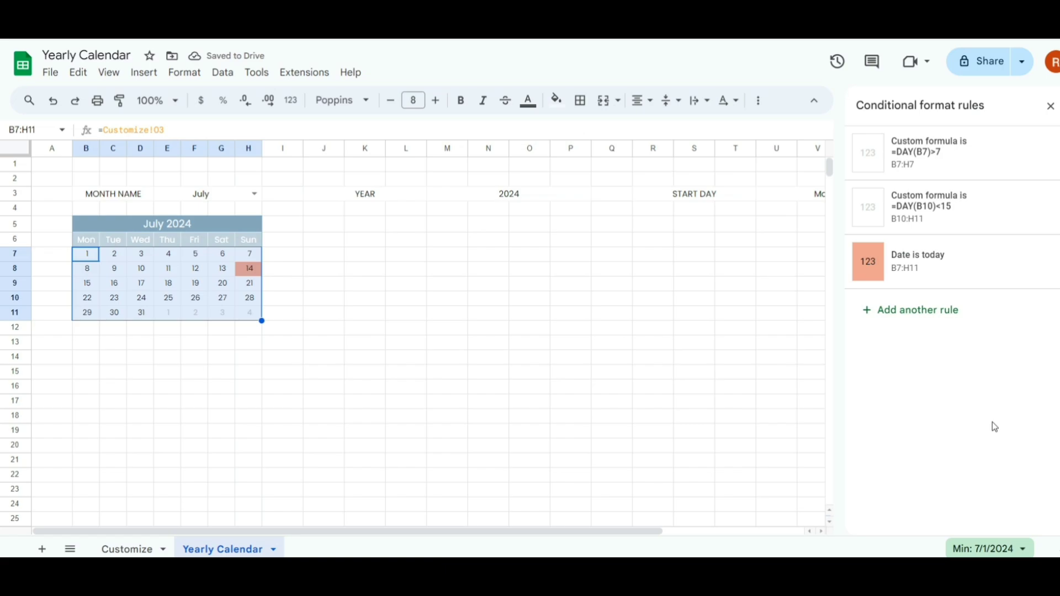
Step: Close the conditional formatting rules, copy the month block B5:H11 and paste it starting at J5
{"action": "left_click", "coordinate": [1051, 106]}
{"action": "left_click_drag", "start_coordinate": [213, 243], "coordinate": [220, 312]}
{"action": "key", "text": "ctrl+c"}
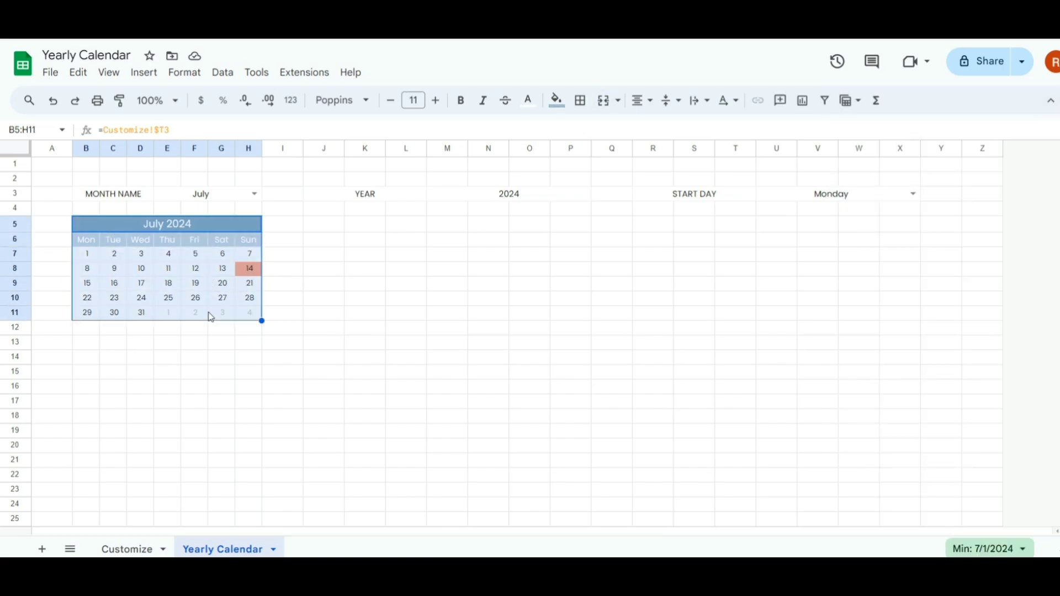
{"action": "left_click", "coordinate": [333, 231]}
{"action": "key", "text": "ctrl+v"}
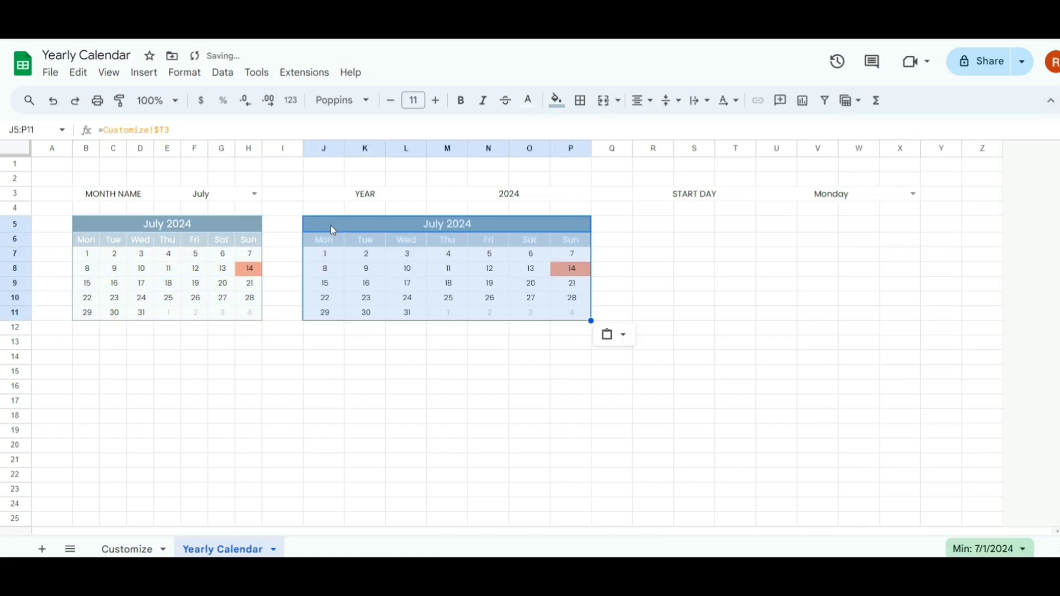
Step: Point the second block's title J5 to =Customize!$T4 and its first date J7 to =Customize!$O4
{"action": "left_click", "coordinate": [334, 231]}
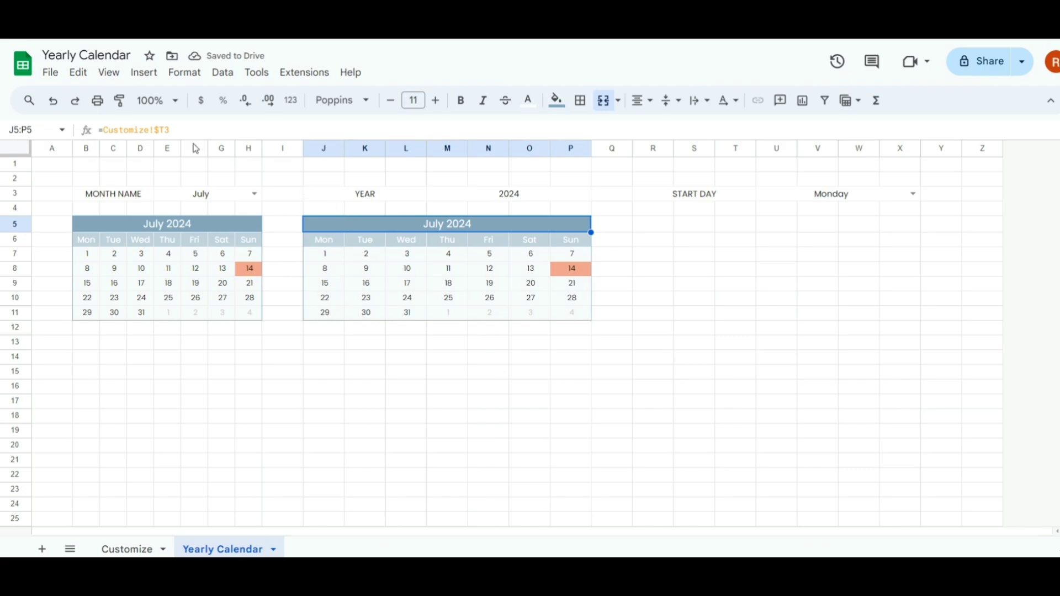
{"action": "mouse_move", "coordinate": [166, 130]}
{"action": "left_mouse_down"}
{"action": "mouse_move", "coordinate": [184, 130]}
{"action": "mouse_move", "coordinate": [175, 131]}
{"action": "left_mouse_up"}
{"action": "type", "text": "4"}
{"action": "key", "text": "Return"}
{"action": "left_click", "coordinate": [328, 257]}
{"action": "type", "text": "4"}
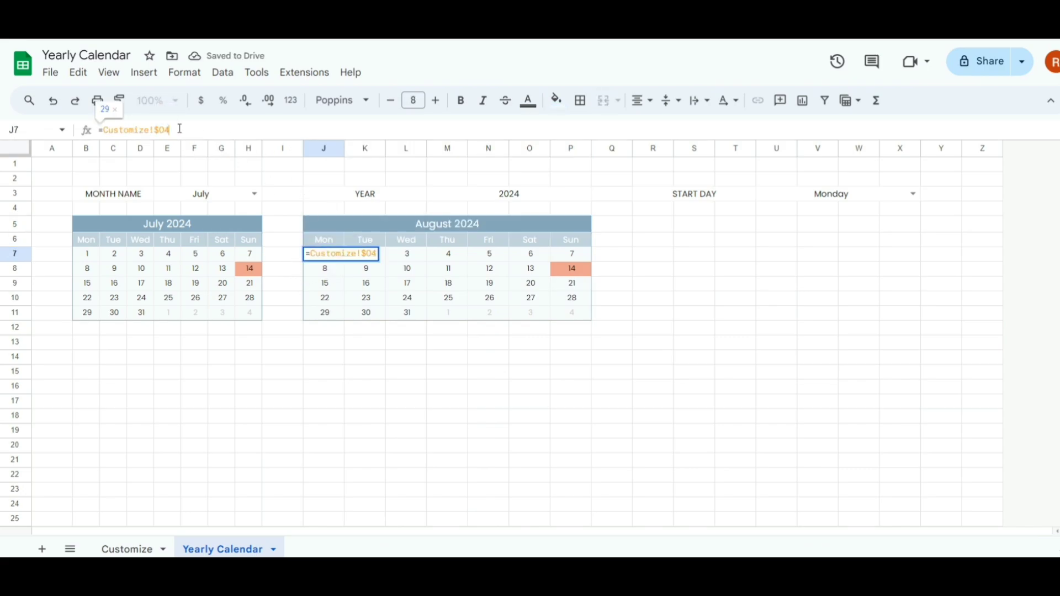
{"action": "key", "text": "Return"}
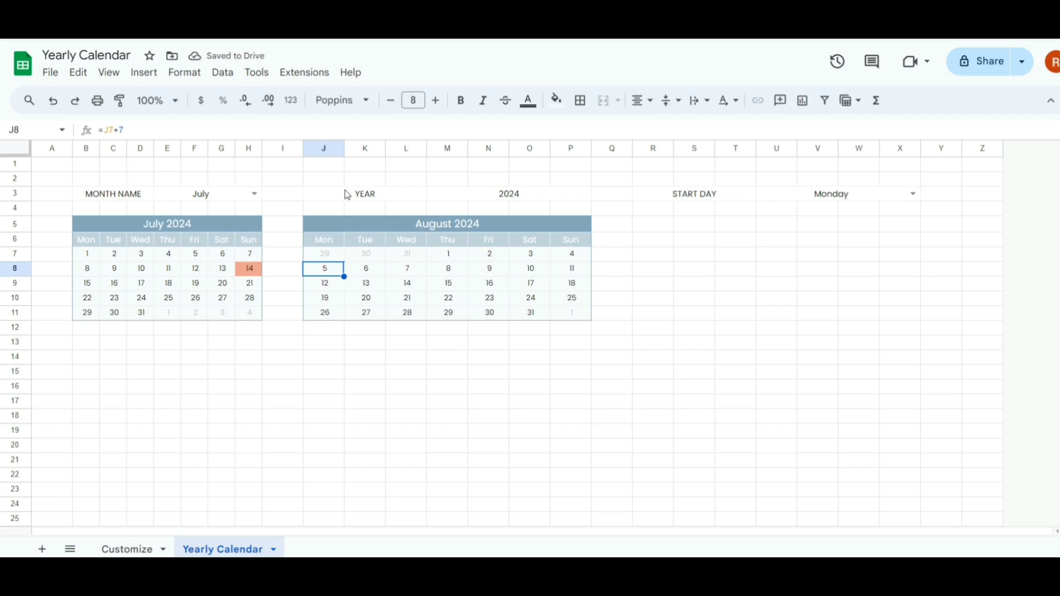
Step: Narrow columns J to P and paste the copied month block starting at R5
{"action": "mouse_move", "coordinate": [324, 148]}
{"action": "left_mouse_down"}
{"action": "mouse_move", "coordinate": [571, 148]}
{"action": "mouse_move", "coordinate": [334, 147]}
{"action": "left_mouse_up"}
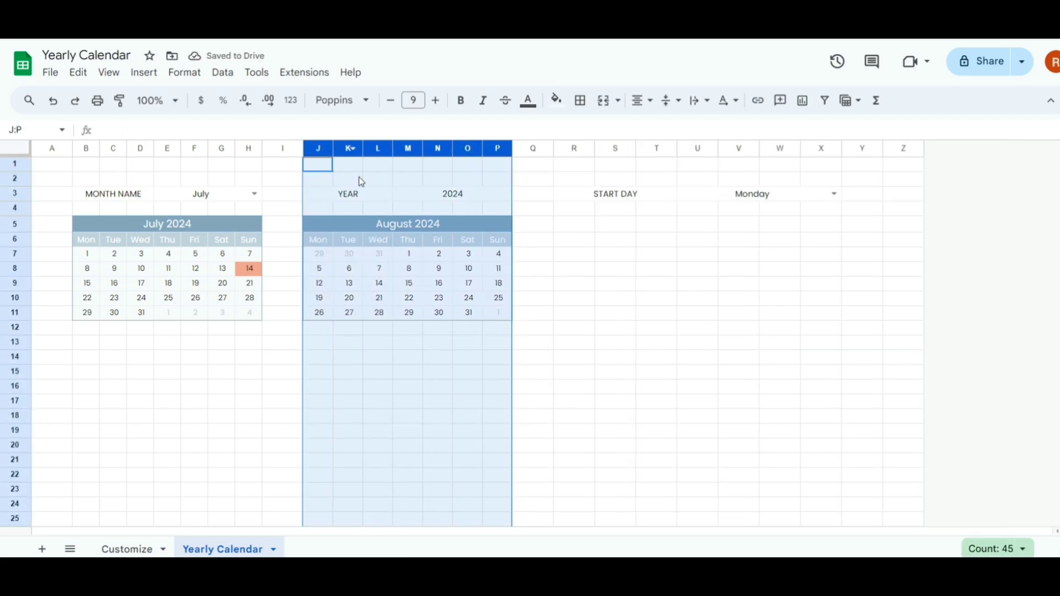
{"action": "left_click", "coordinate": [575, 227]}
{"action": "key", "text": "ctrl+v"}
Step: Point the third block's title R5 to =Customize!$T5 and its first date R7 to =Customize!$O5
{"action": "left_click_drag", "start_coordinate": [165, 131], "coordinate": [180, 130]}
{"action": "type", "text": "5"}
{"action": "key", "text": "Return"}
{"action": "left_click", "coordinate": [576, 254]}
{"action": "type", "text": "5"}
{"action": "key", "text": "Return"}
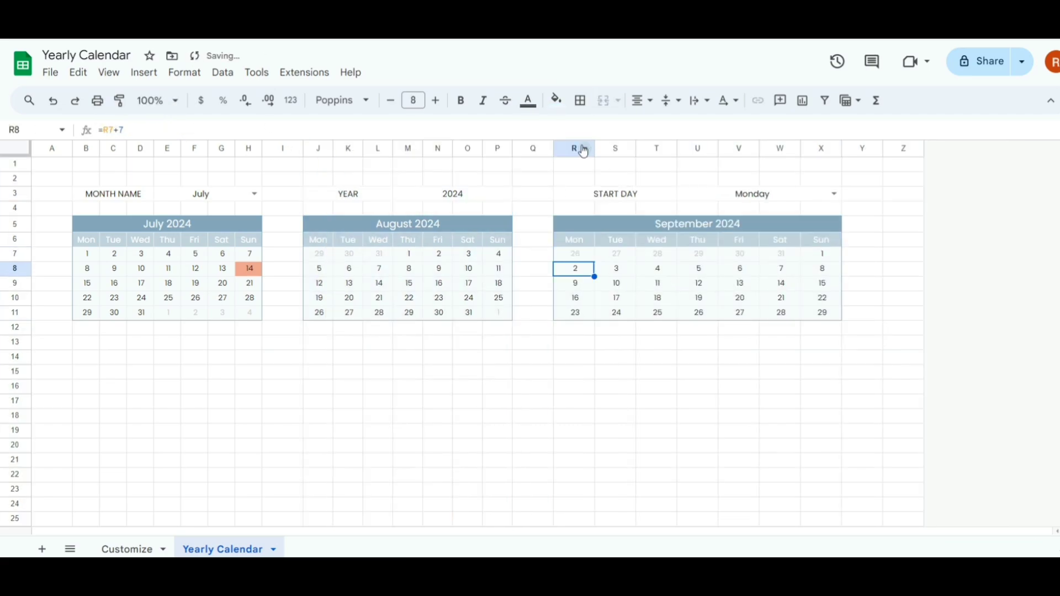
Step: Give the day columns B:H, J:P and R:X one uniform narrow width and narrow the spacer columns A, I, Q and Y
{"action": "left_click_drag", "start_coordinate": [578, 148], "coordinate": [821, 148]}
{"action": "left_click_drag", "start_coordinate": [595, 148], "coordinate": [585, 148]}
{"action": "left_click_drag", "start_coordinate": [86, 148], "coordinate": [248, 148]}
{"action": "left_click_drag", "start_coordinate": [316, 149], "coordinate": [497, 148], "text": "ctrl"}
{"action": "left_click_drag", "start_coordinate": [562, 149], "coordinate": [766, 149], "text": "ctrl"}
{"action": "left_click_drag", "start_coordinate": [100, 148], "coordinate": [100, 149]}
{"action": "left_click", "coordinate": [93, 346]}
{"action": "left_click", "coordinate": [52, 148]}
{"action": "left_click_drag", "start_coordinate": [303, 148], "coordinate": [288, 148]}
Step: Copy the row of three month blocks B5:X11 and paste it starting at B14, B23 and B32
{"action": "left_click_drag", "start_coordinate": [75, 224], "coordinate": [607, 314]}
{"action": "key", "text": "ctrl+c"}
{"action": "left_click", "coordinate": [71, 357]}
{"action": "key", "text": "ctrl+v"}
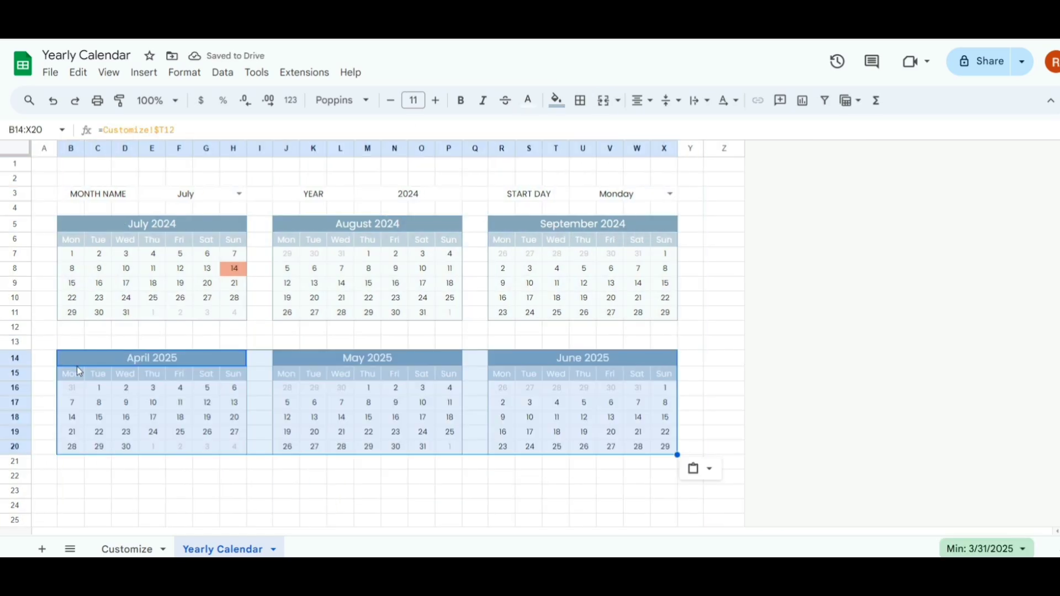
{"action": "scroll", "coordinate": [77, 366], "scroll_direction": "down", "scroll_amount": 5}
{"action": "left_click", "coordinate": [70, 233]}
{"action": "key", "text": "ctrl+v"}
{"action": "left_click", "coordinate": [76, 364]}
{"action": "key", "text": "ctrl+v"}
Step: Point the second block row's titles B14, J14 and R14 to Customize!$T6, $T7 and $T8
{"action": "scroll", "coordinate": [83, 382], "scroll_direction": "up", "scroll_amount": 5}
{"action": "left_click", "coordinate": [152, 356]}
{"action": "double_click", "coordinate": [152, 357]}
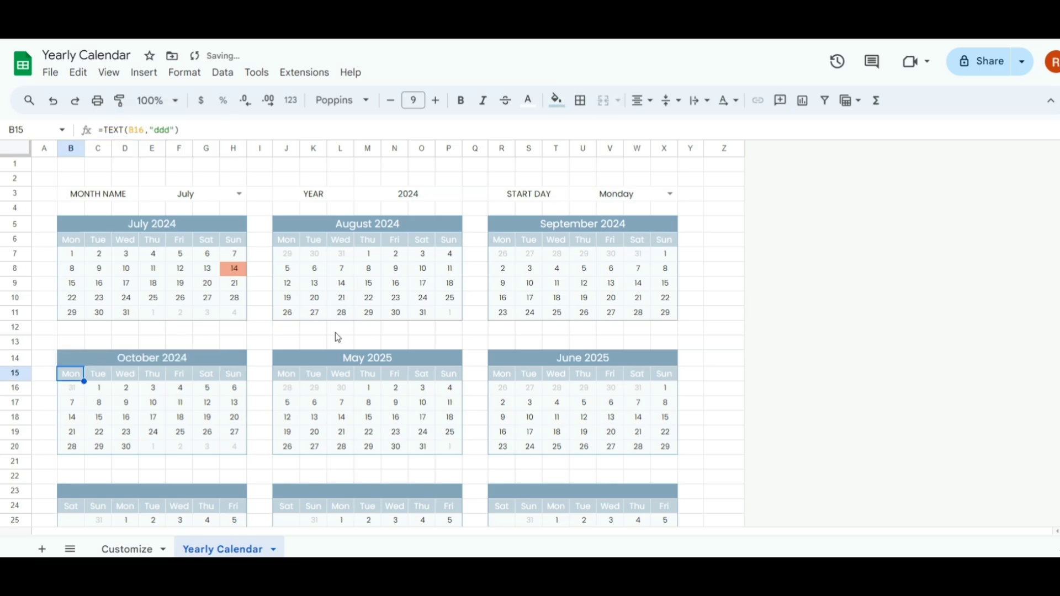
{"action": "left_click", "coordinate": [367, 357]}
{"action": "type", "text": "7"}
{"action": "mouse_move", "coordinate": [164, 130]}
{"action": "left_mouse_down"}
{"action": "mouse_move", "coordinate": [213, 127]}
{"action": "mouse_move", "coordinate": [164, 130]}
{"action": "left_mouse_up"}
{"action": "key", "text": "Return"}
{"action": "left_click", "coordinate": [582, 357]}
{"action": "type", "text": "8"}
{"action": "key", "text": "Return"}
Step: Point the third block row's titles in row 23 to Customize!$T9, $T10 and $T11
{"action": "type", "text": "10"}
{"action": "key", "text": "Return"}
{"action": "left_click", "coordinate": [582, 491]}
{"action": "type", "text": "11"}
{"action": "key", "text": "Return"}
Step: Point the fourth block row's titles in row 32 to Customize!$T12, $T13 and $T14
{"action": "scroll", "coordinate": [581, 372], "scroll_direction": "down", "scroll_amount": 5}
{"action": "left_click", "coordinate": [152, 367]}
{"action": "type", "text": "3"}
{"action": "key", "text": "Return"}
{"action": "left_click", "coordinate": [582, 367]}
{"action": "type", "text": "14"}
{"action": "key", "text": "Return"}
Step: Point the October, November and December first dates B16, J16 and R16 to Customize!$O6, $O7 and $O8
{"action": "scroll", "coordinate": [688, 300], "scroll_direction": "up", "scroll_amount": 5}
{"action": "left_click", "coordinate": [71, 254]}
{"action": "type", "text": "6"}
{"action": "key", "text": "Return"}
{"action": "left_click", "coordinate": [287, 388]}
{"action": "type", "text": "7"}
{"action": "key", "text": "Return"}
{"action": "left_click", "coordinate": [502, 387]}
Step: Point the January, February and March first dates in row 25 to Customize!$O9, $O10 and $O11
{"action": "left_click", "coordinate": [287, 263]}
{"action": "type", "text": "10"}
{"action": "key", "text": "Return"}
{"action": "left_click", "coordinate": [503, 263]}
{"action": "type", "text": "11"}
{"action": "key", "text": "Return"}
Step: Point the April, May and June first dates in row 34 to Customize!$O12, $O13 and $O14
{"action": "type", "text": "13"}
{"action": "key", "text": "Return"}
{"action": "left_click", "coordinate": [501, 397]}
{"action": "type", "text": "14"}
{"action": "key", "text": "Return"}
{"action": "scroll", "coordinate": [571, 382], "scroll_direction": "up", "scroll_amount": 5}
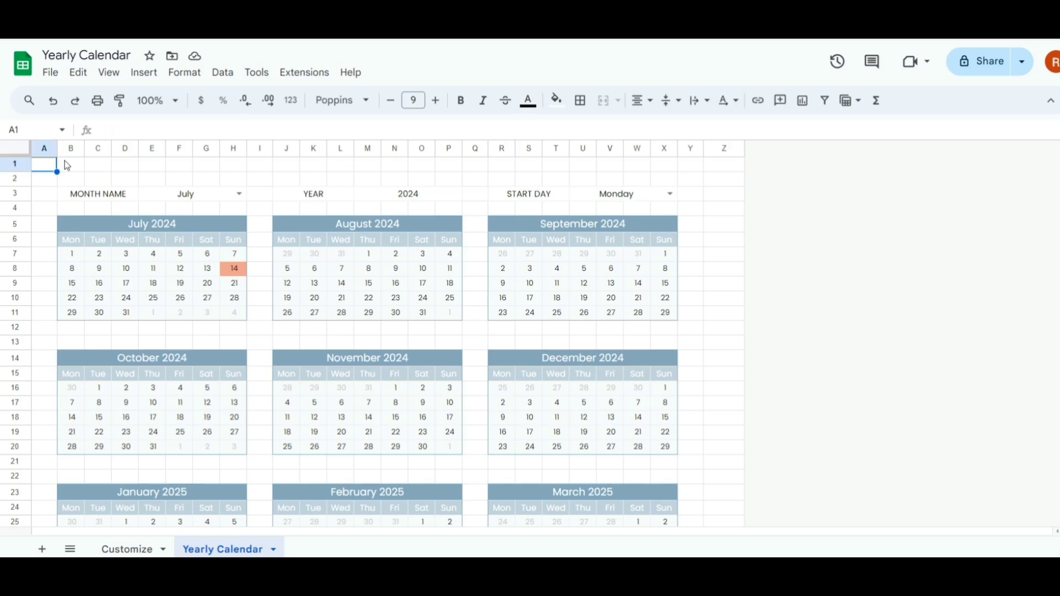
Step: Hide the gridlines on the Yearly Calendar sheet
{"action": "left_click", "coordinate": [109, 72]}
{"action": "mouse_move", "coordinate": [241, 98]}
{"action": "left_click", "coordinate": [380, 123]}
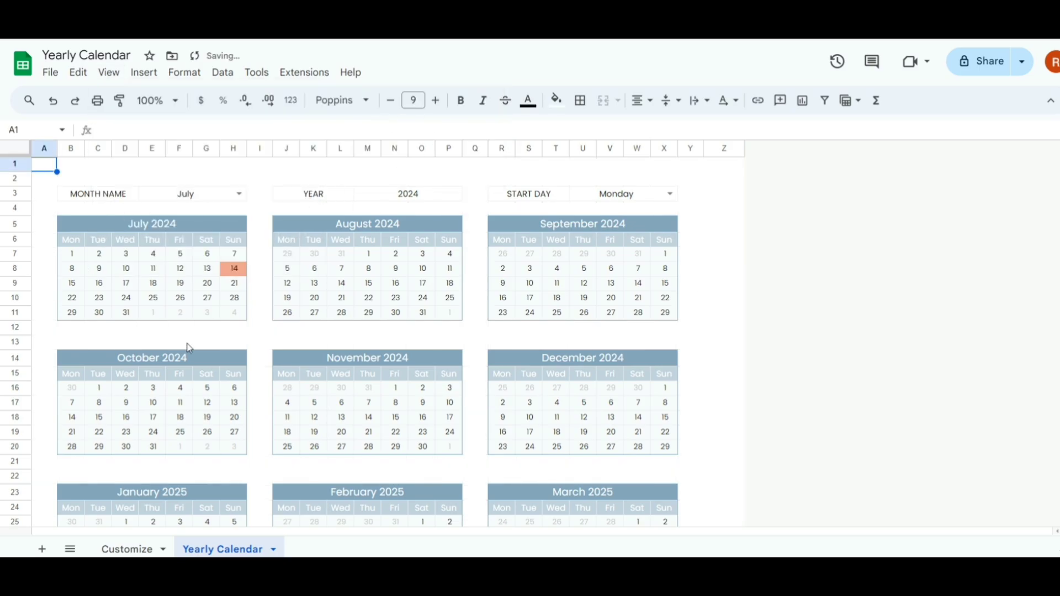
Step: Delete the unused column Z and the empty rows 42 to 1000 below the calendar
{"action": "right_click", "coordinate": [725, 148]}
{"action": "left_click", "coordinate": [773, 262]}
{"action": "scroll", "coordinate": [698, 240], "scroll_direction": "down", "scroll_amount": 5}
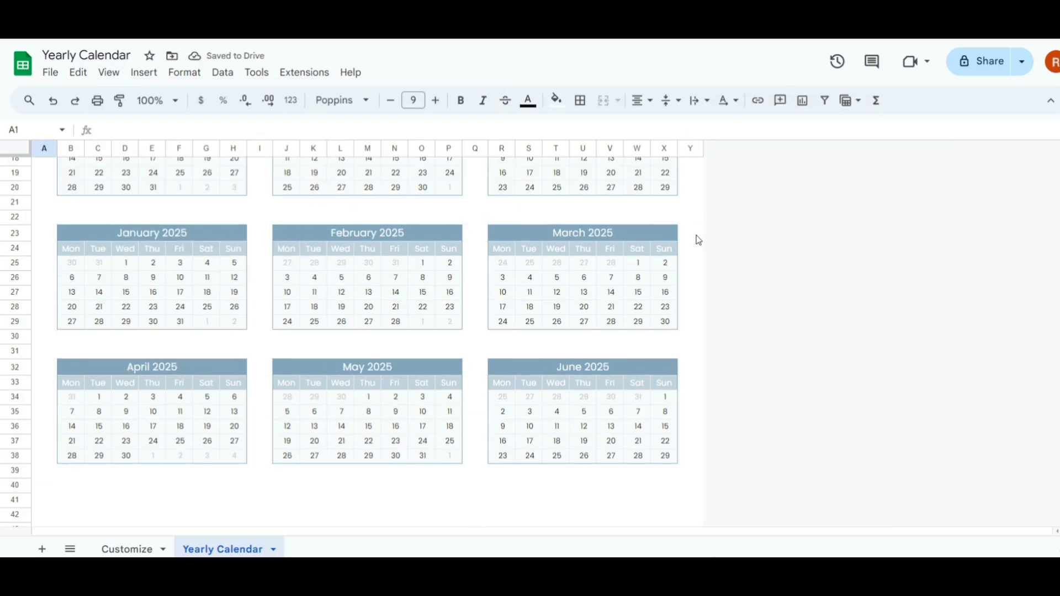
{"action": "scroll", "coordinate": [698, 240], "scroll_direction": "down", "scroll_amount": 4}
{"action": "left_click", "coordinate": [15, 255]}
{"action": "key", "text": "ctrl+shift+Down"}
{"action": "right_click", "coordinate": [15, 255]}
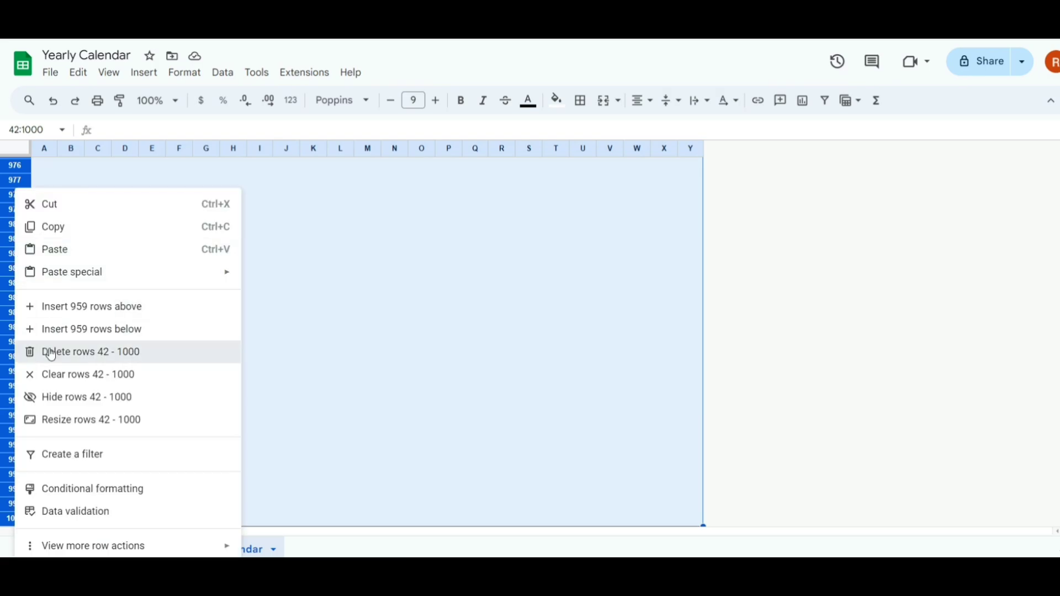
{"action": "left_click", "coordinate": [51, 351]}
{"action": "scroll", "coordinate": [695, 390], "scroll_direction": "down", "scroll_amount": 5}
{"action": "key", "text": "ctrl+Home"}
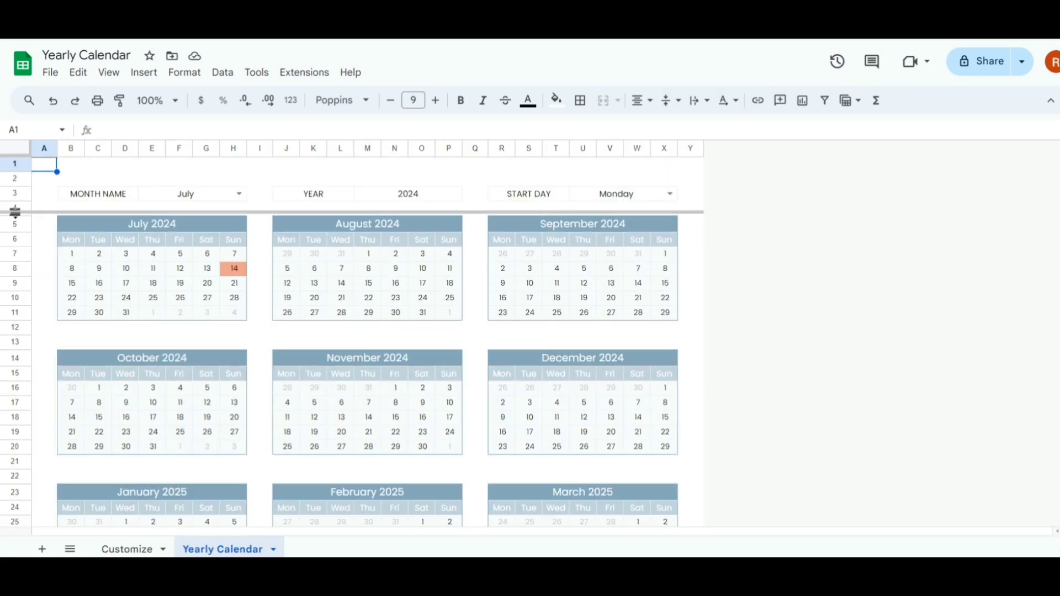
Step: Reduce the height of row 4 and fill the MONTH NAME, YEAR and START DAY label cells with the month titles' blue
{"action": "left_click_drag", "start_coordinate": [15, 212], "coordinate": [15, 211]}
{"action": "left_click", "coordinate": [100, 197]}
{"action": "left_click", "coordinate": [556, 100]}
{"action": "left_click", "coordinate": [634, 338]}
{"action": "left_click", "coordinate": [313, 193]}
{"action": "left_click", "coordinate": [556, 100]}
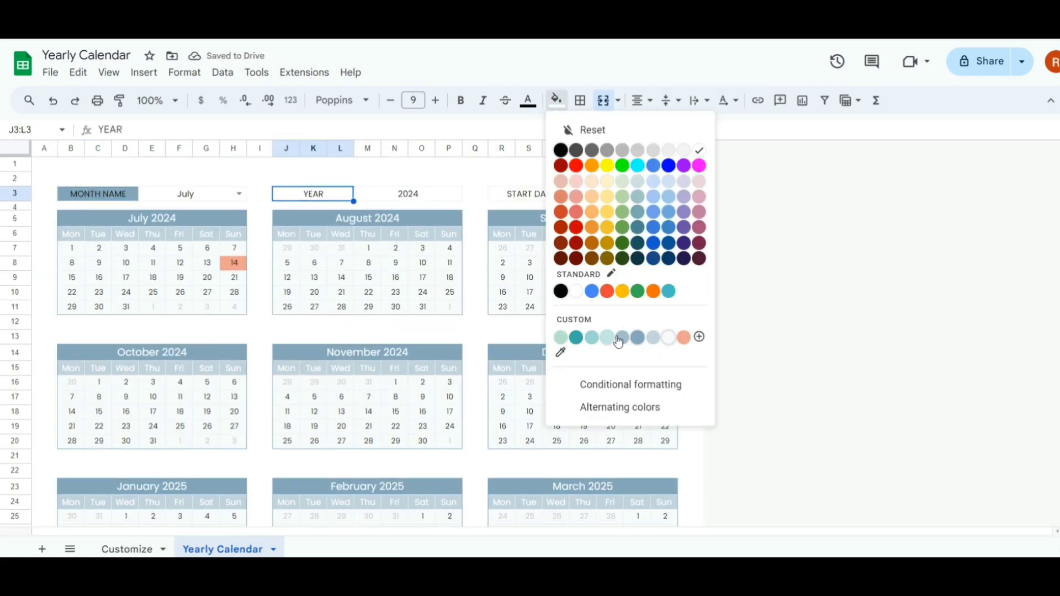
{"action": "left_click", "coordinate": [634, 338]}
{"action": "left_click", "coordinate": [529, 194]}
{"action": "left_click", "coordinate": [557, 100]}
{"action": "left_click", "coordinate": [634, 338]}
Step: Set the text color of the MONTH NAME, YEAR and START DAY labels to white
{"action": "left_click", "coordinate": [327, 197], "text": "ctrl"}
{"action": "left_click", "coordinate": [98, 194], "text": "ctrl"}
{"action": "left_click", "coordinate": [527, 100]}
{"action": "left_click", "coordinate": [669, 150]}
Step: Apply a very light fill to the month, year and start day value cells
{"action": "left_click", "coordinate": [186, 193]}
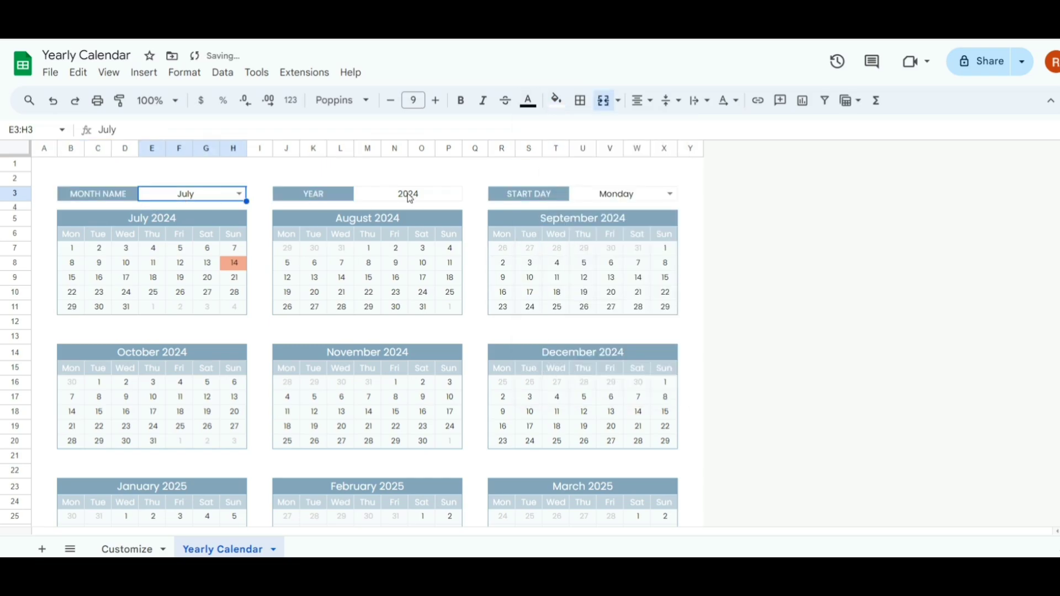
{"action": "left_click", "coordinate": [408, 196], "text": "ctrl"}
{"action": "left_click", "coordinate": [616, 194], "text": "ctrl"}
{"action": "left_click", "coordinate": [557, 100]}
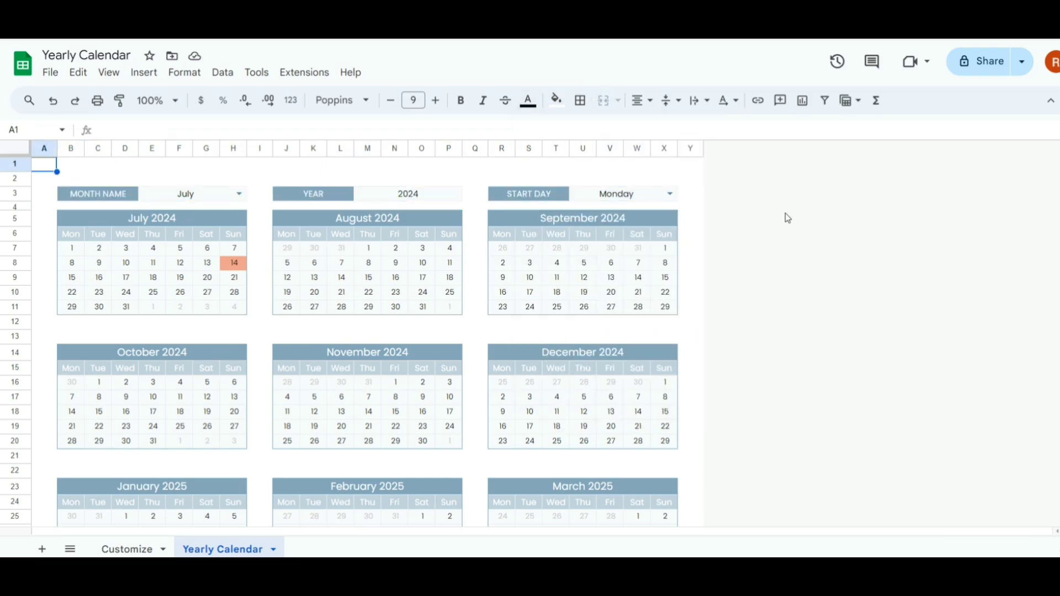
Step: Insert two rows at the top of the sheet and merge B2:X3 for the calendar title
{"action": "left_click", "coordinate": [15, 164]}
{"action": "right_click", "coordinate": [15, 164]}
{"action": "left_click", "coordinate": [73, 284]}
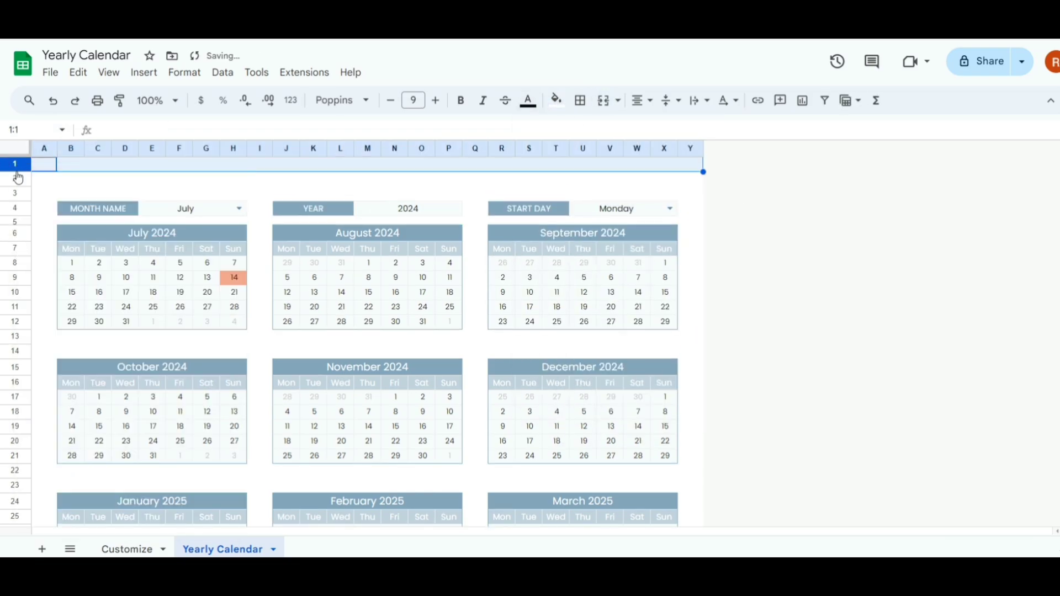
{"action": "left_click_drag", "start_coordinate": [66, 181], "coordinate": [661, 195]}
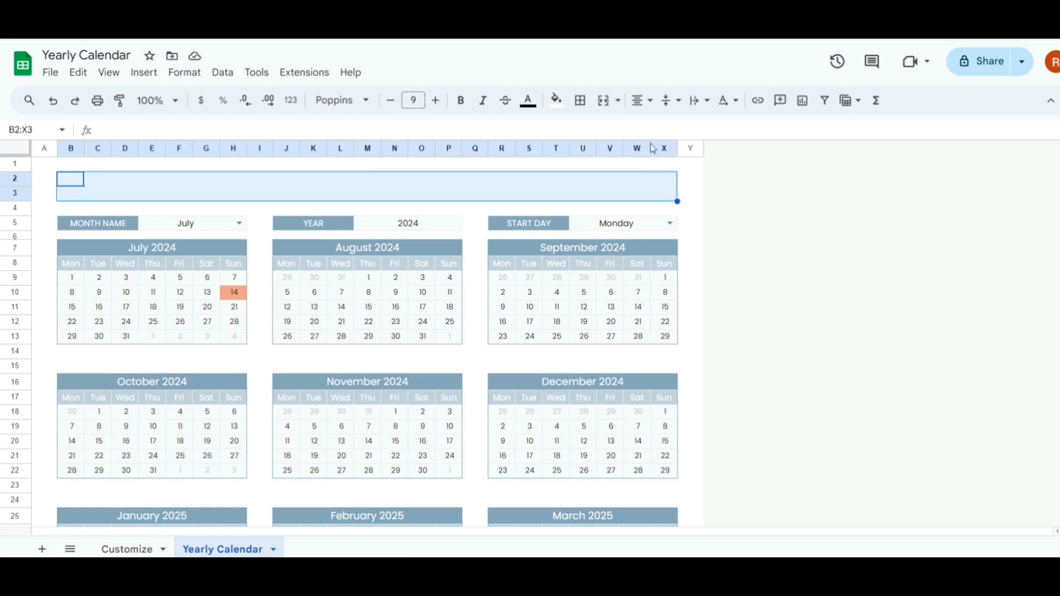
{"action": "left_click", "coordinate": [618, 99]}
Step: Enter the title formula =Customize!T3 & " - " & Customize!T14 in the merged cell B2:X3
{"action": "type", "text": "="}
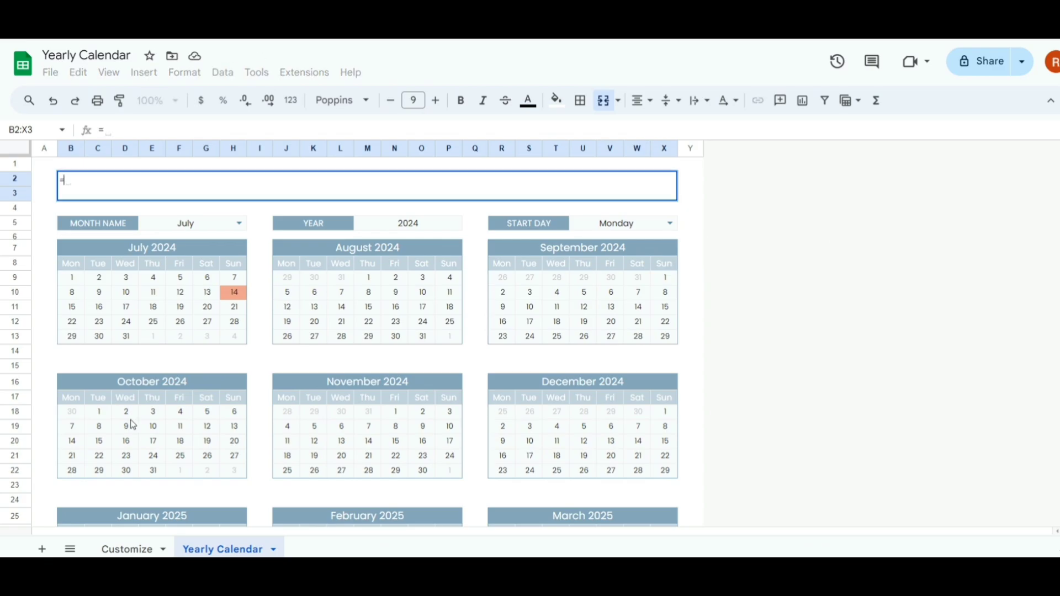
{"action": "left_click", "coordinate": [133, 549]}
{"action": "left_click", "coordinate": [878, 199]}
{"action": "type", "text": "& \" -"}
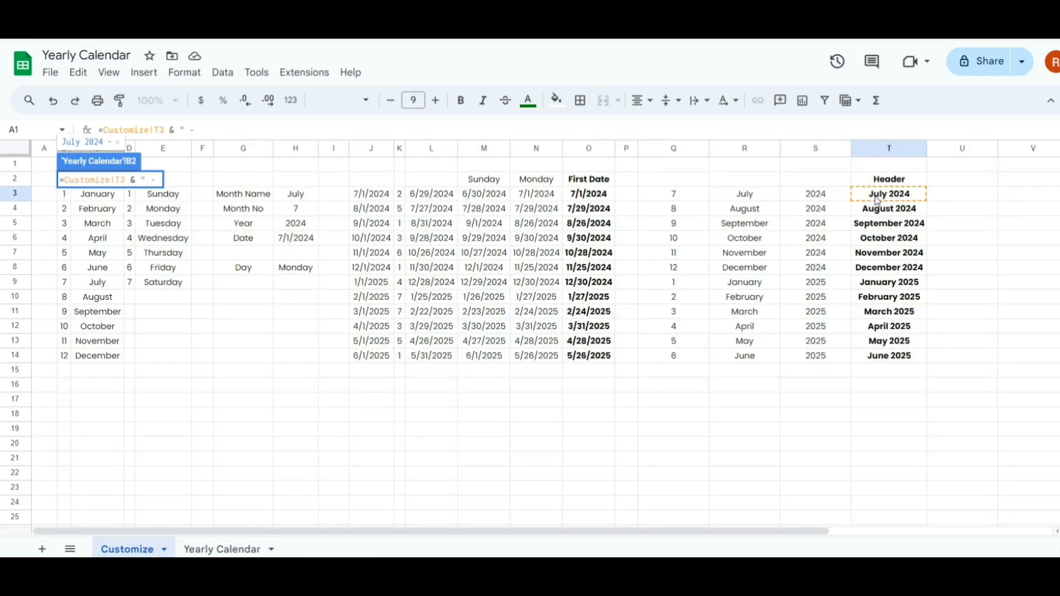
{"action": "type", "text": " \" &"}
{"action": "left_click", "coordinate": [889, 355]}
{"action": "key", "text": "Return"}
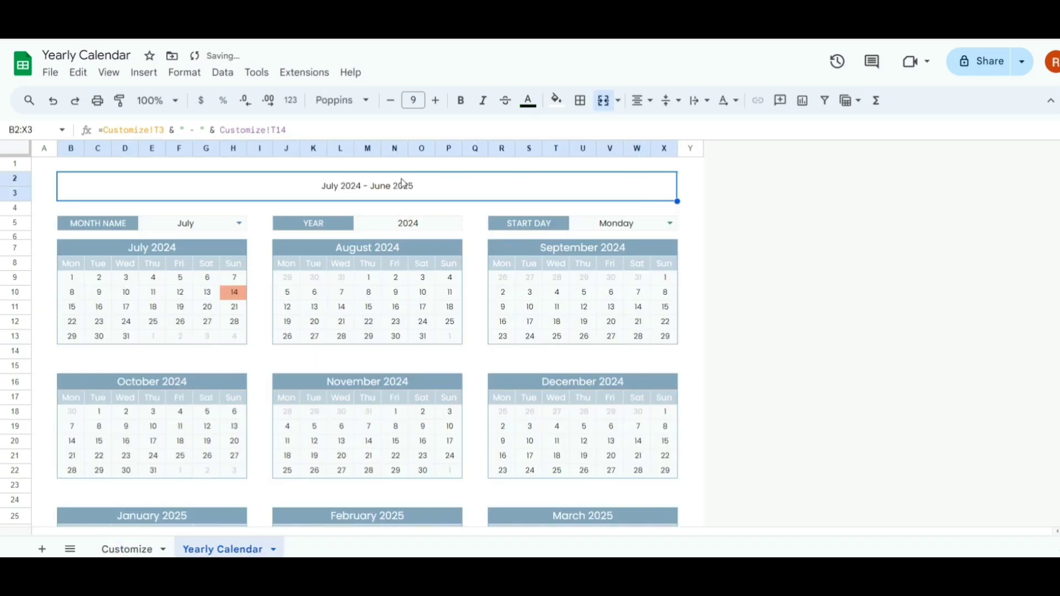
Step: Increase the calendar title's font size to 15
{"action": "left_click", "coordinate": [435, 101]}
{"action": "left_click", "coordinate": [436, 100]}
{"action": "left_click", "coordinate": [435, 100]}
{"action": "left_click", "coordinate": [435, 100]}
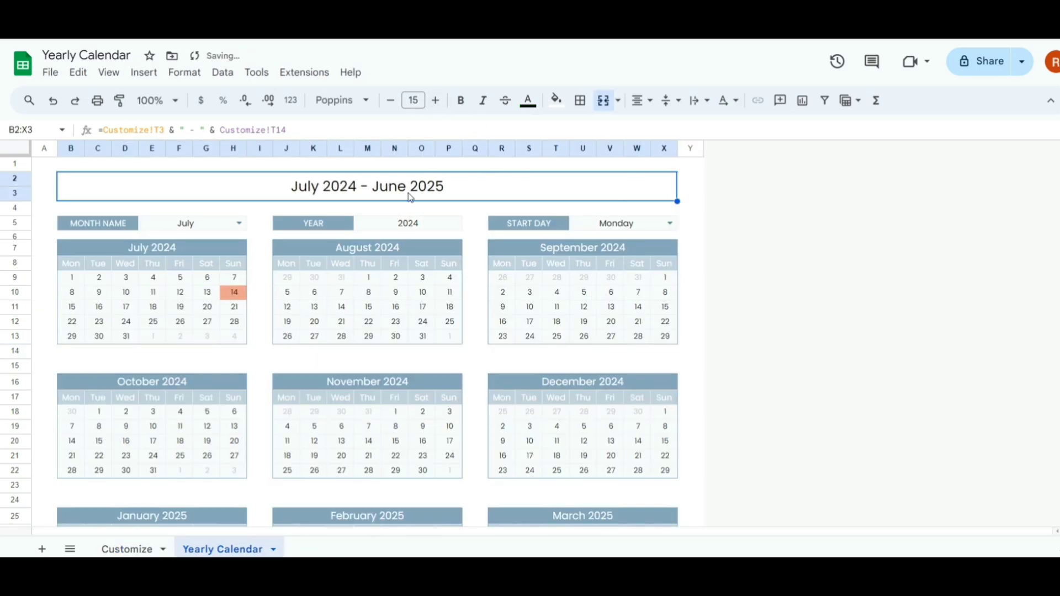
Step: Wrap the title formula in UPPER so the whole date range is in capitals
{"action": "left_click", "coordinate": [102, 132]}
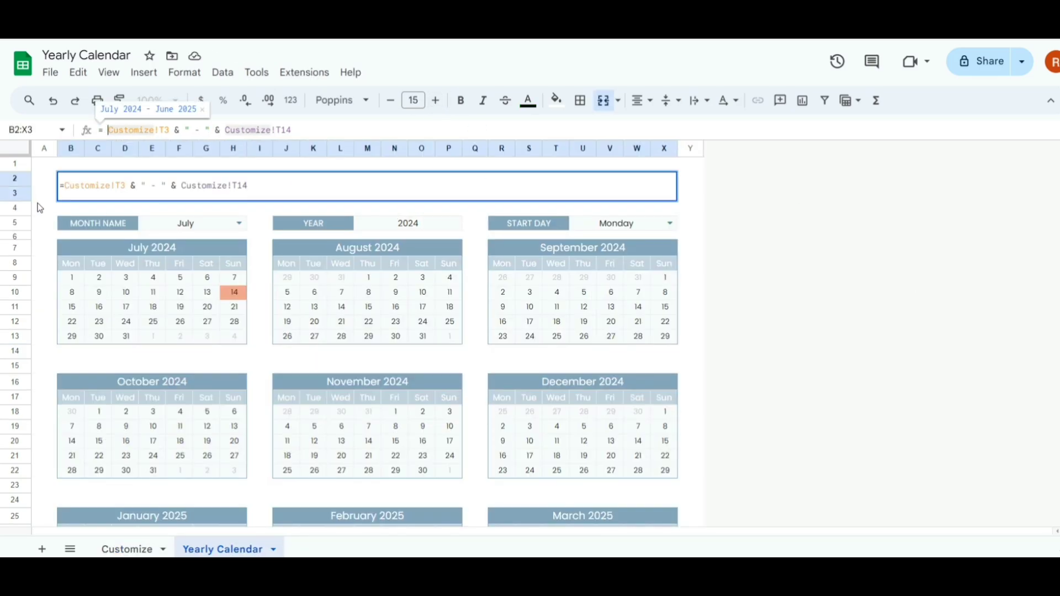
{"action": "type", "text": "upp"}
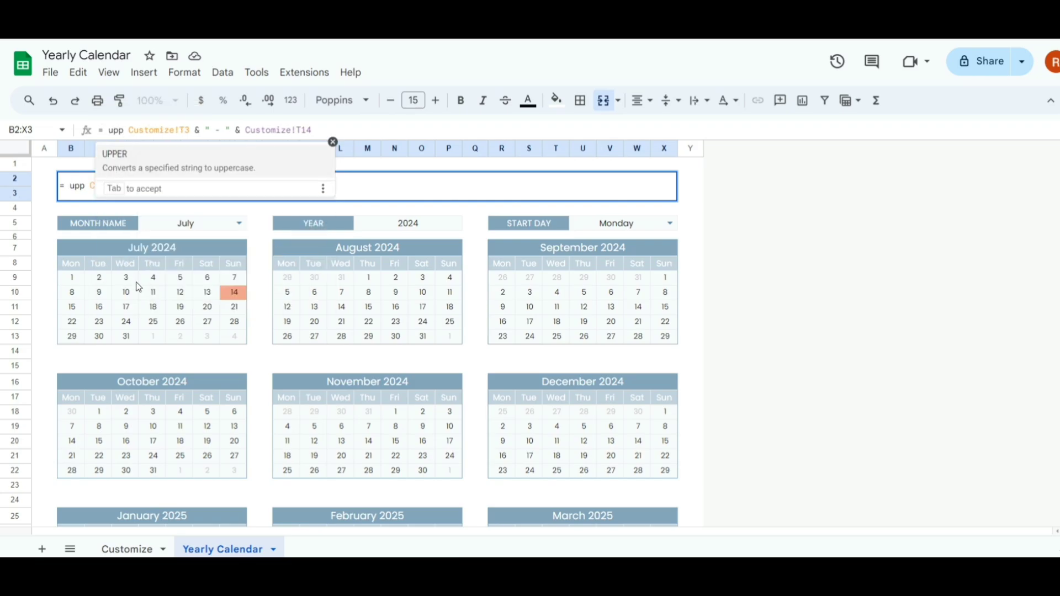
{"action": "left_click", "coordinate": [154, 172]}
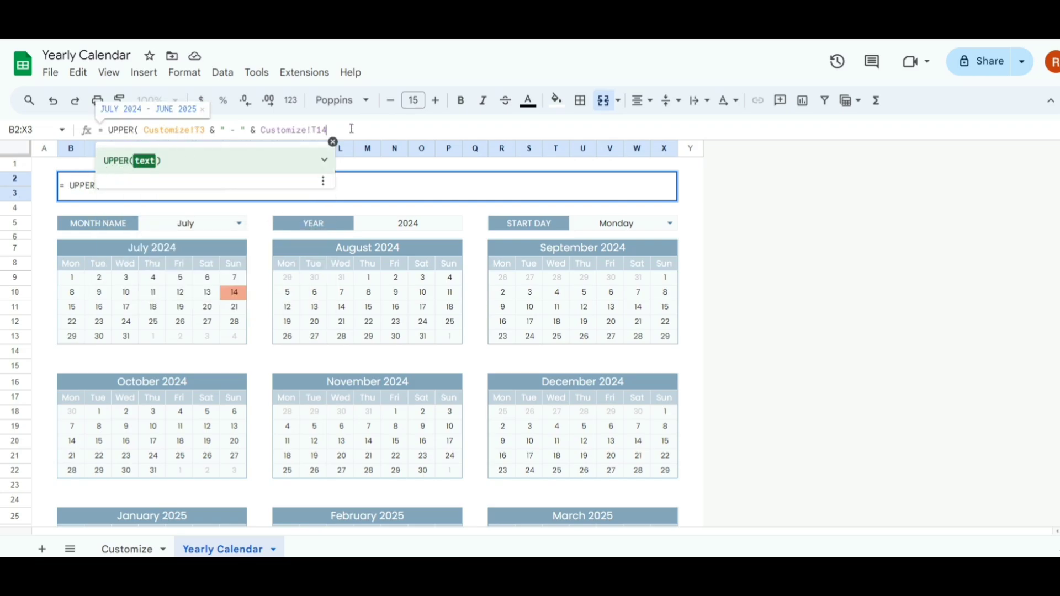
{"action": "key", "text": "Return"}
Step: Make the title bold white text on the blue fill and reduce the height of row 4 beneath it
{"action": "left_click", "coordinate": [461, 100]}
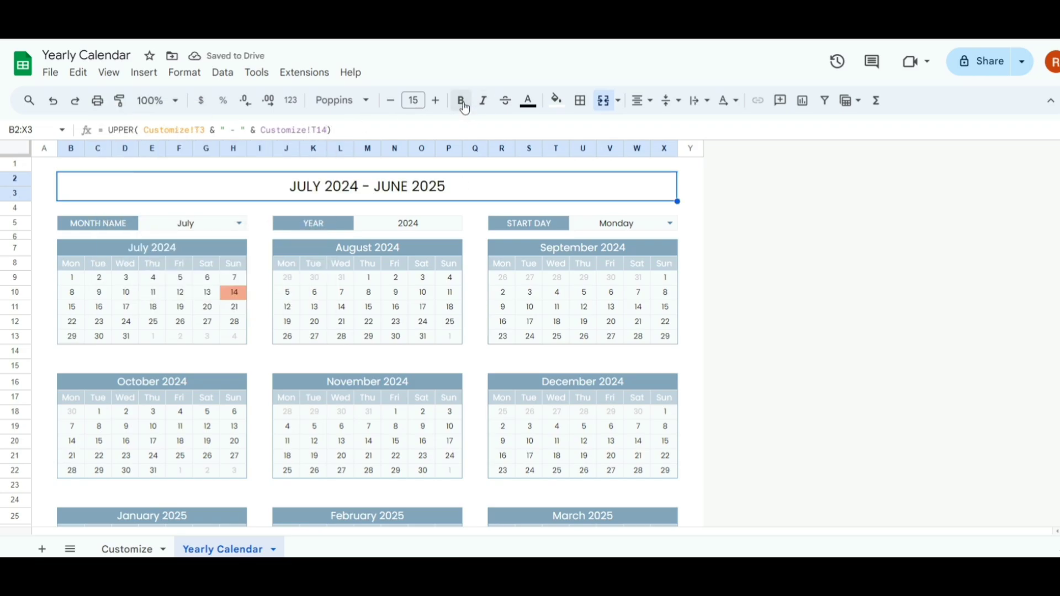
{"action": "left_click", "coordinate": [557, 103]}
{"action": "left_click", "coordinate": [559, 344]}
{"action": "left_click", "coordinate": [528, 101]}
{"action": "left_click", "coordinate": [667, 155]}
{"action": "left_click", "coordinate": [43, 164]}
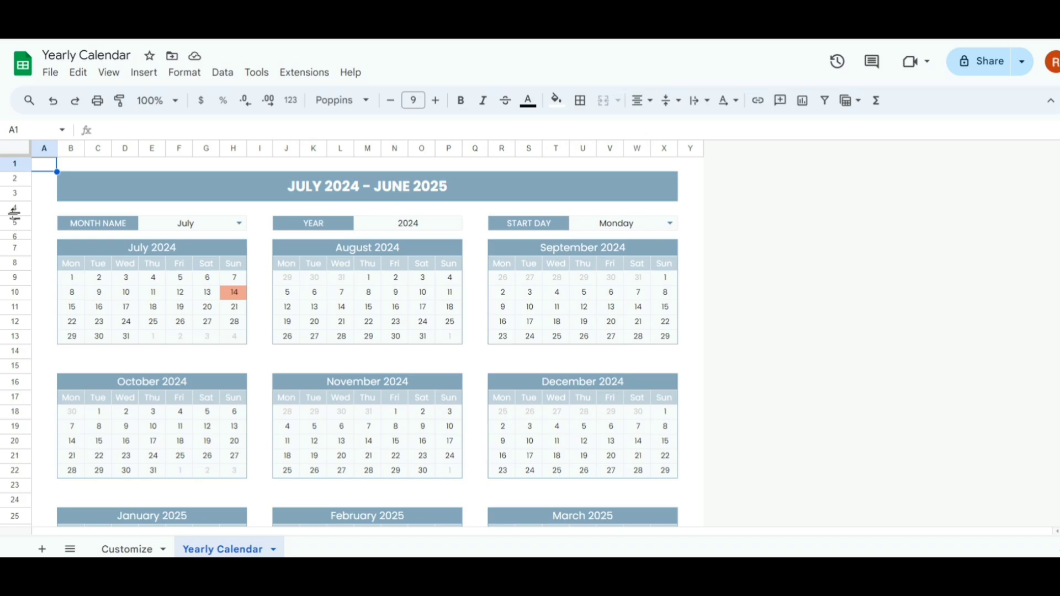
{"action": "left_click_drag", "start_coordinate": [15, 215], "coordinate": [15, 208]}
Step: Test the calendar by setting the month name to September and October, checking all the month blocks
{"action": "scroll", "coordinate": [698, 304], "scroll_direction": "down", "scroll_amount": 3}
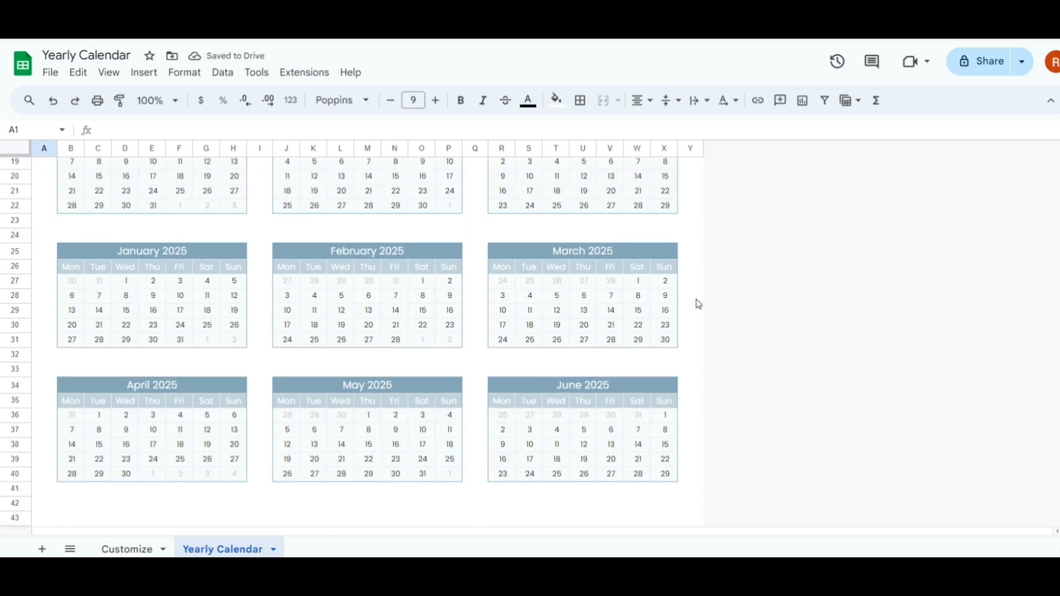
{"action": "scroll", "coordinate": [698, 303], "scroll_direction": "up", "scroll_amount": 3}
{"action": "left_click", "coordinate": [239, 217]}
{"action": "left_click", "coordinate": [205, 394]}
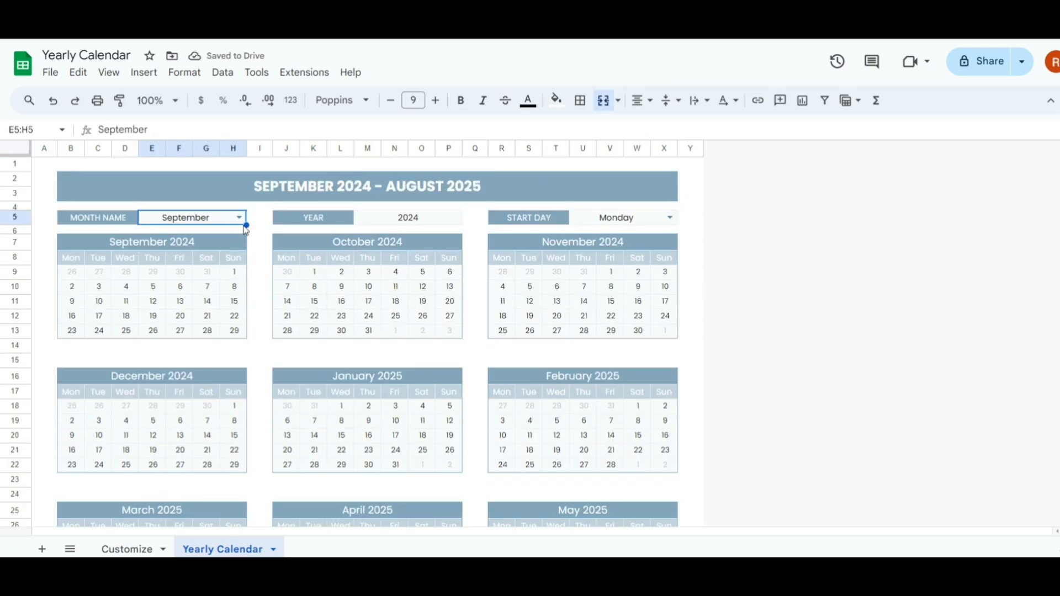
{"action": "left_click", "coordinate": [239, 218]}
{"action": "left_click", "coordinate": [191, 413]}
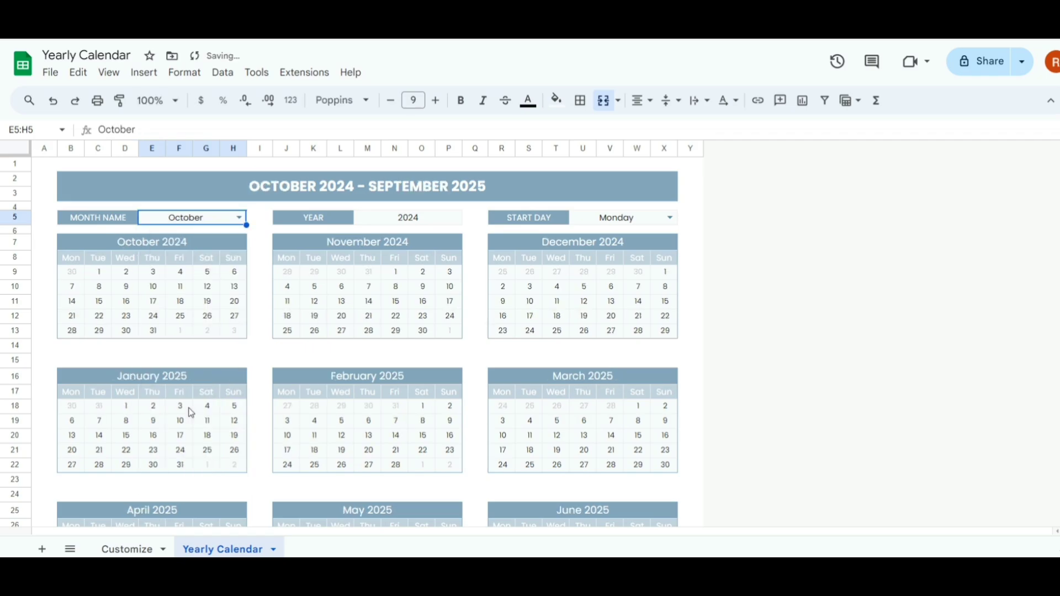
{"action": "scroll", "coordinate": [693, 358], "scroll_direction": "down", "scroll_amount": 5}
{"action": "scroll", "coordinate": [703, 332], "scroll_direction": "up", "scroll_amount": 5}
Step: Try the month name August, set it back to July, and check the month blocks
{"action": "left_click", "coordinate": [239, 217]}
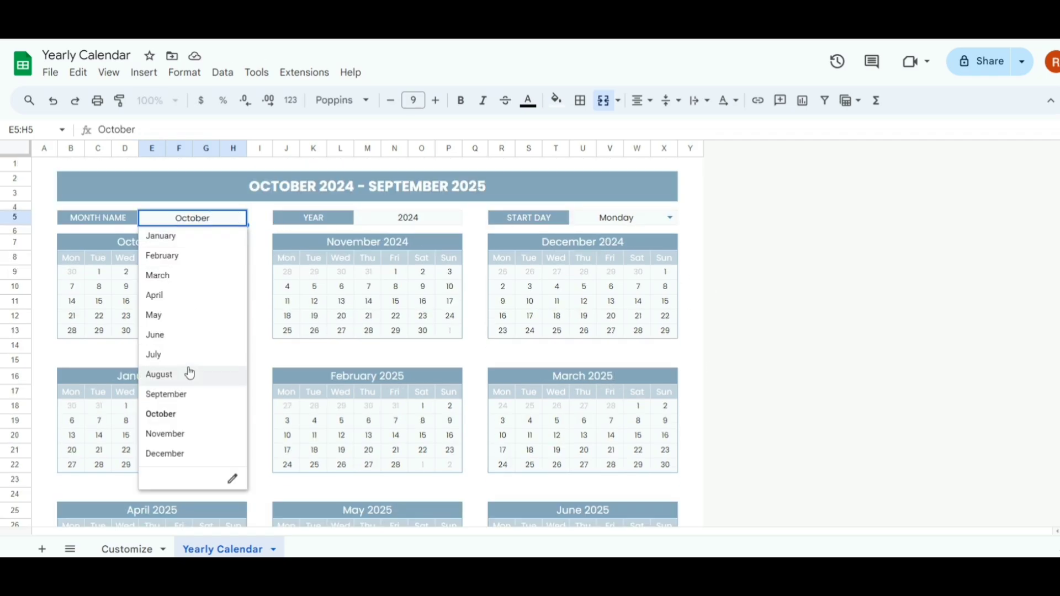
{"action": "left_click", "coordinate": [189, 372]}
{"action": "scroll", "coordinate": [260, 264], "scroll_direction": "down", "scroll_amount": 5}
{"action": "scroll", "coordinate": [260, 263], "scroll_direction": "up", "scroll_amount": 5}
{"action": "left_click", "coordinate": [240, 218]}
{"action": "left_click", "coordinate": [189, 352]}
{"action": "left_click", "coordinate": [44, 168]}
{"action": "scroll", "coordinate": [368, 342], "scroll_direction": "down", "scroll_amount": 5}
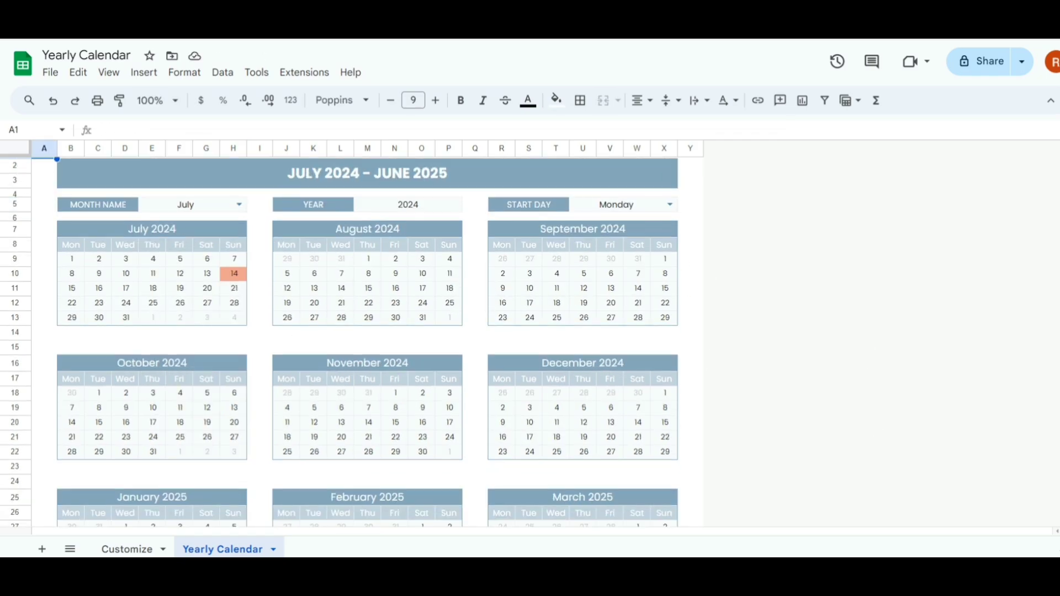
{"action": "scroll", "coordinate": [353, 342], "scroll_direction": "up", "scroll_amount": 5}
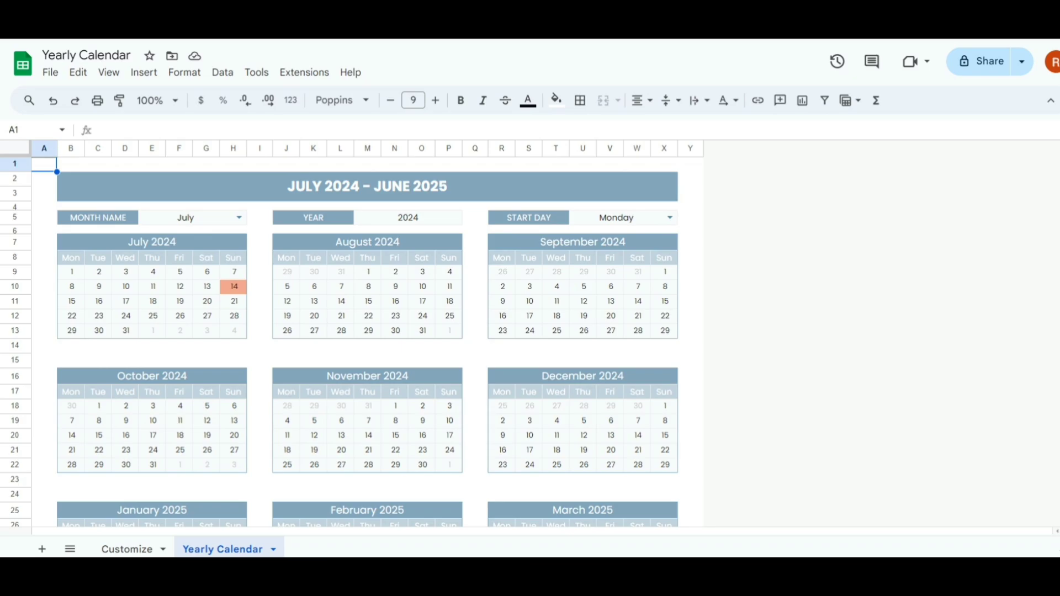